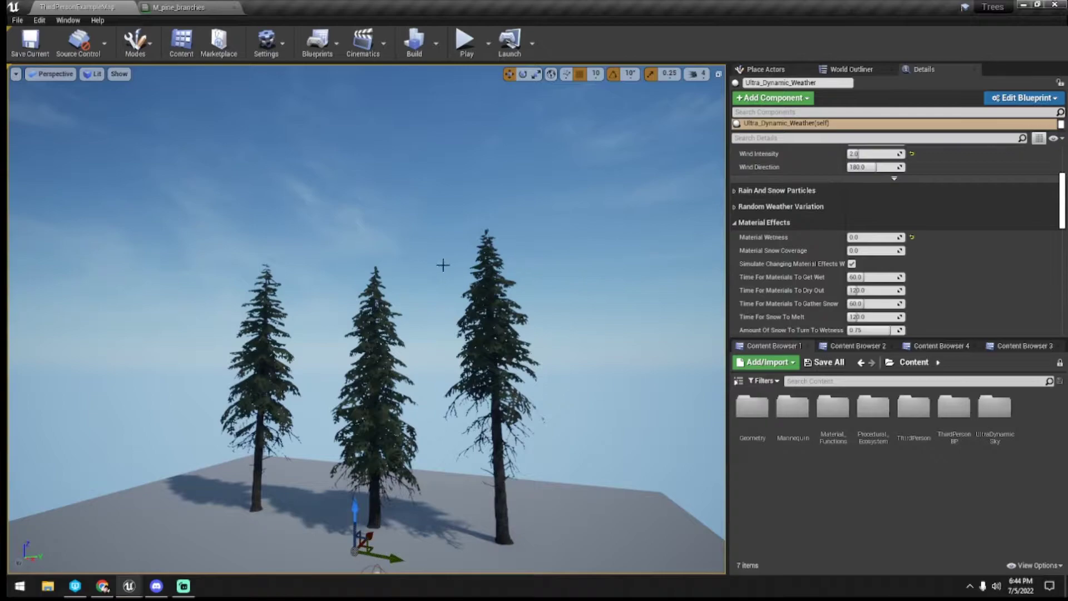
pyautogui.moveTo(523, 182); pyautogui.dragTo(522, 161, button='right')
pyautogui.moveTo(534, 234); pyautogui.dragTo(528, 261, button='right')
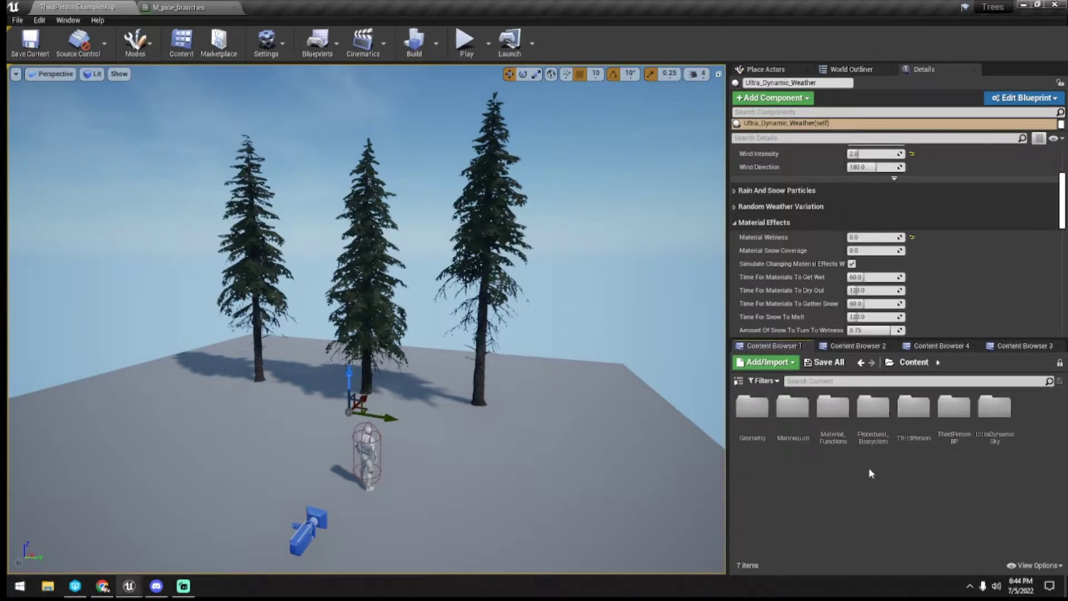
pyautogui.click(995, 414)
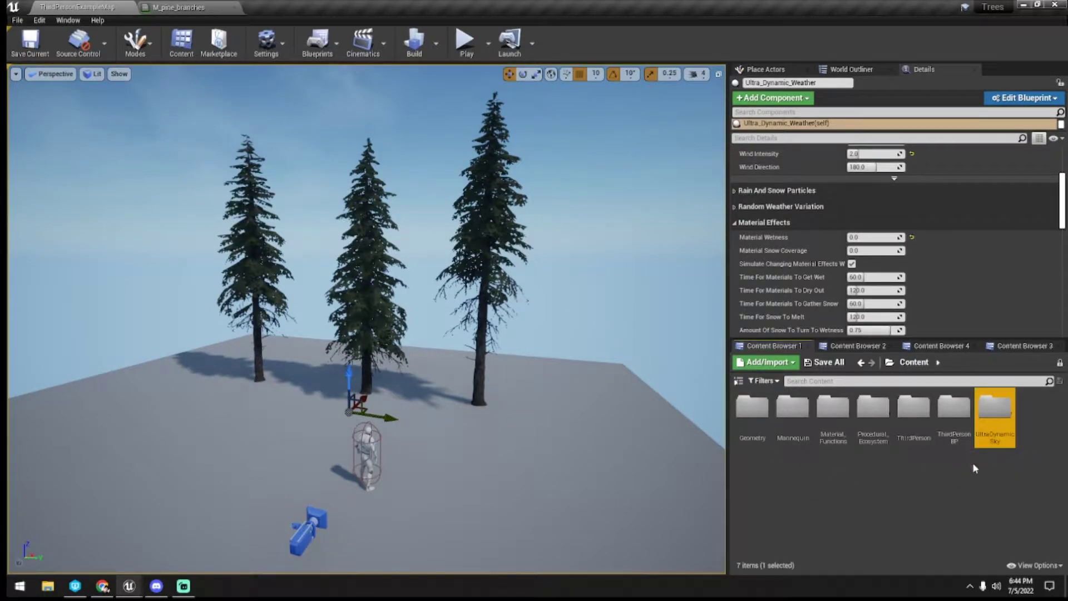
pyautogui.click(949, 476)
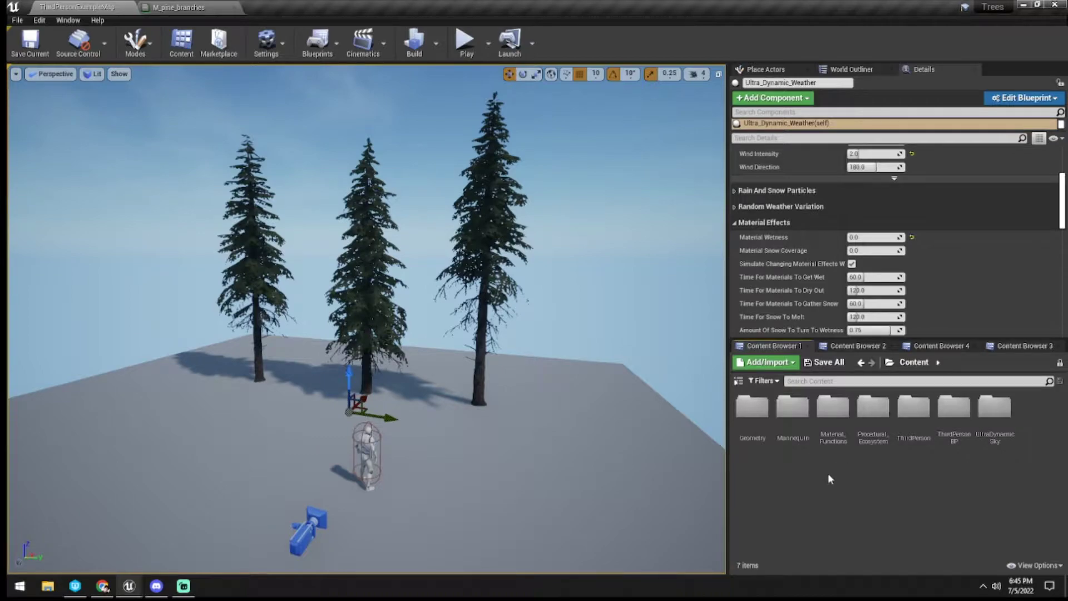
pyautogui.click(871, 442)
pyautogui.click(865, 462)
# Create a Material Parameter Collection named MPC_Wind in the Material_Functions folder
pyautogui.click(834, 440)
pyautogui.doubleClick(834, 441)
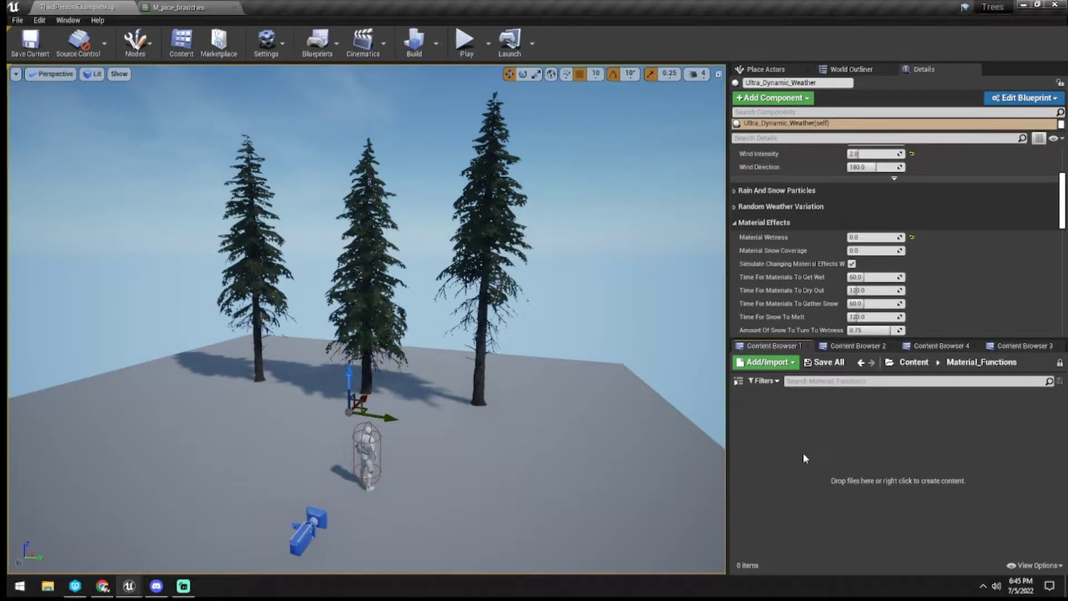
pyautogui.rightClick(801, 451)
pyautogui.moveTo(861, 381)
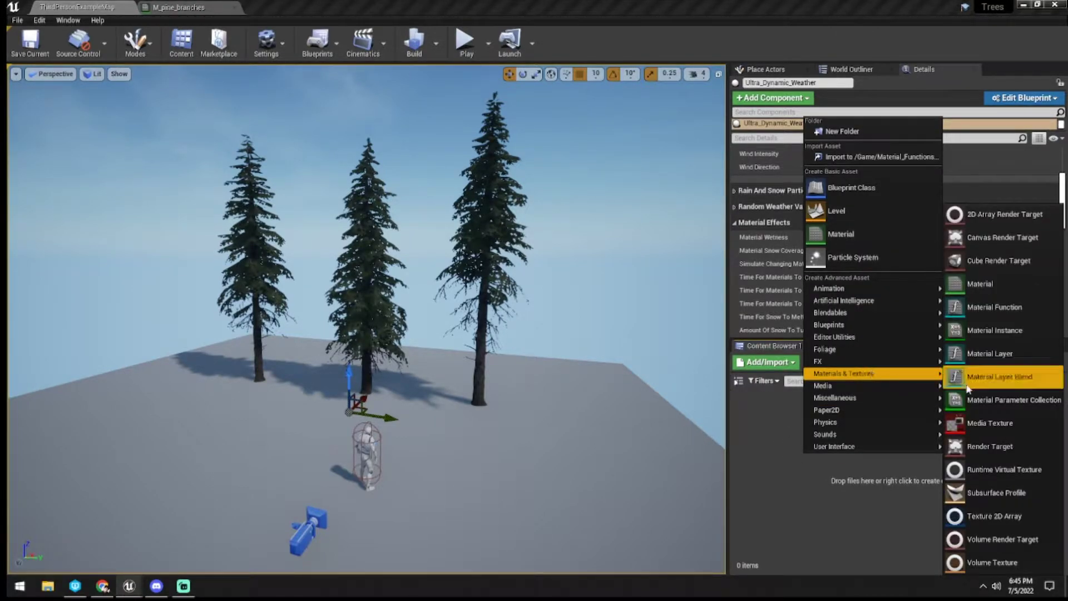
pyautogui.click(1000, 404)
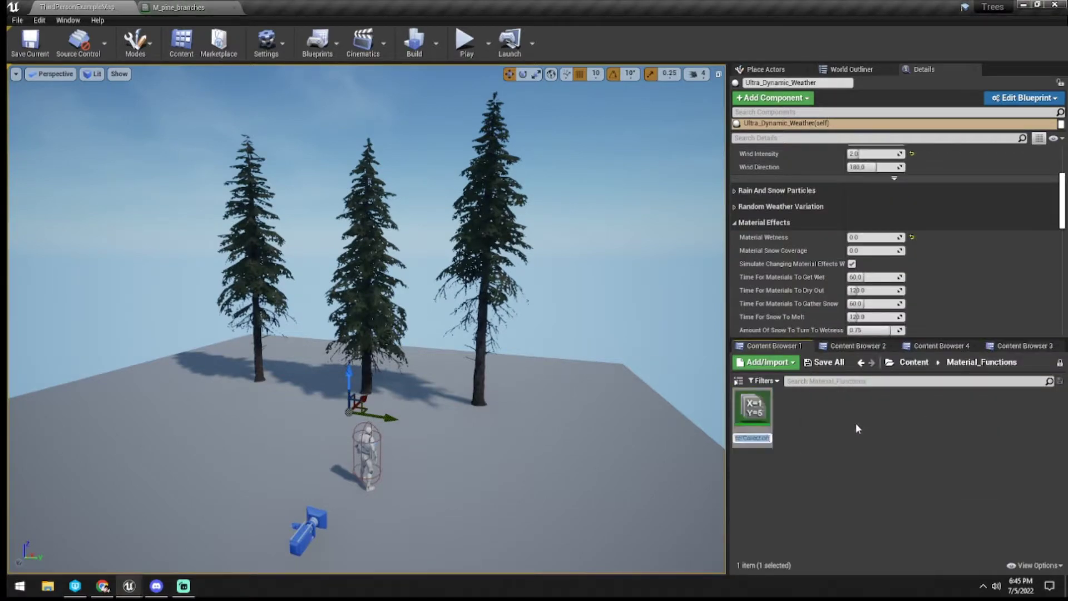
pyautogui.write('MPC_Wind')
pyautogui.press('Return')
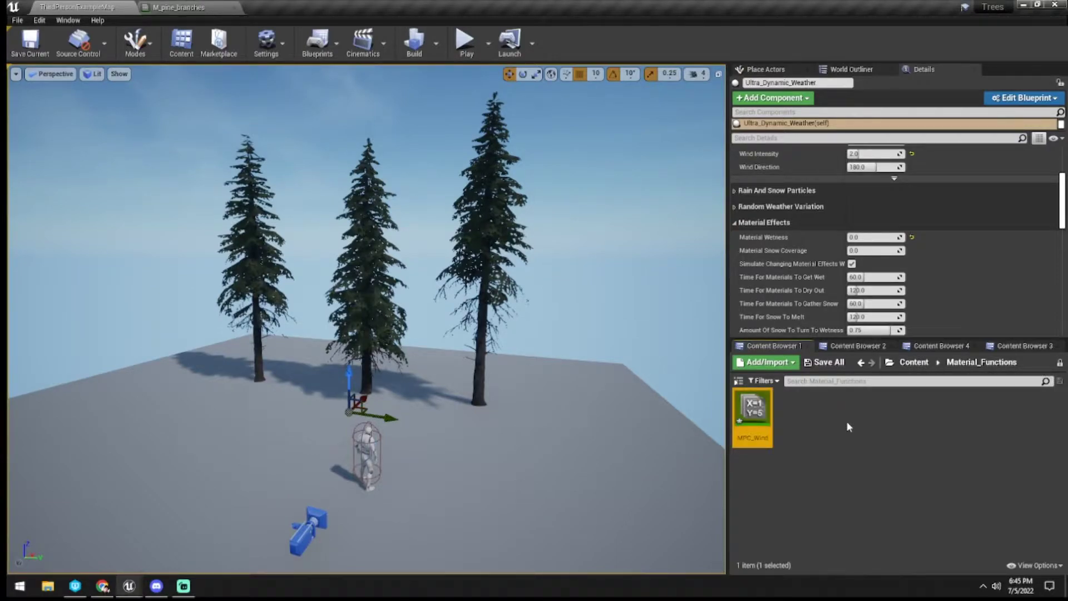
# Open MPC_Wind, add one scalar parameter and expand its entry
pyautogui.press('Return')
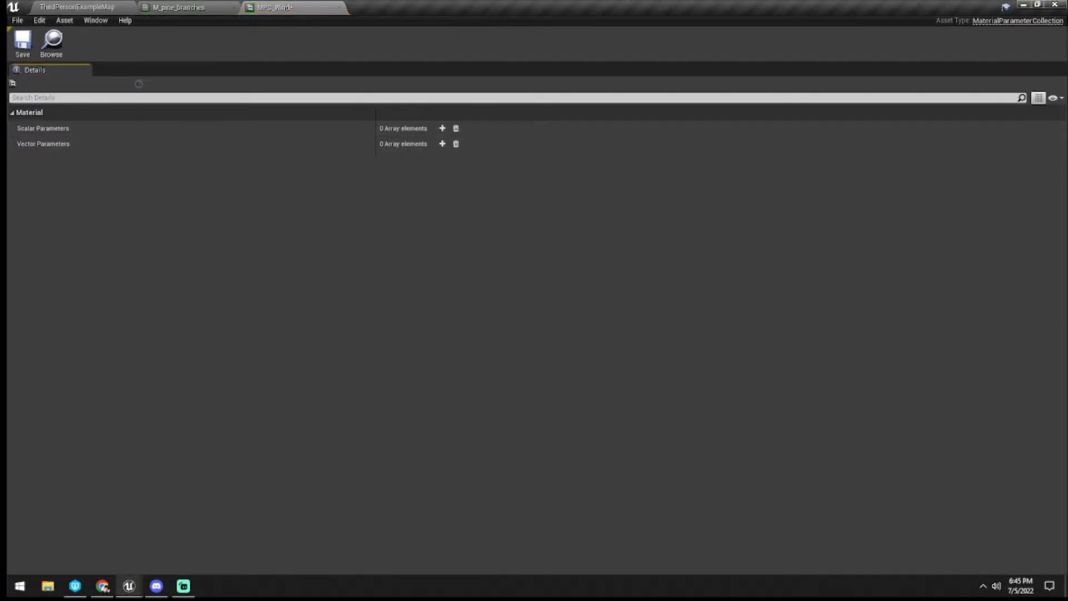
pyautogui.click(442, 128)
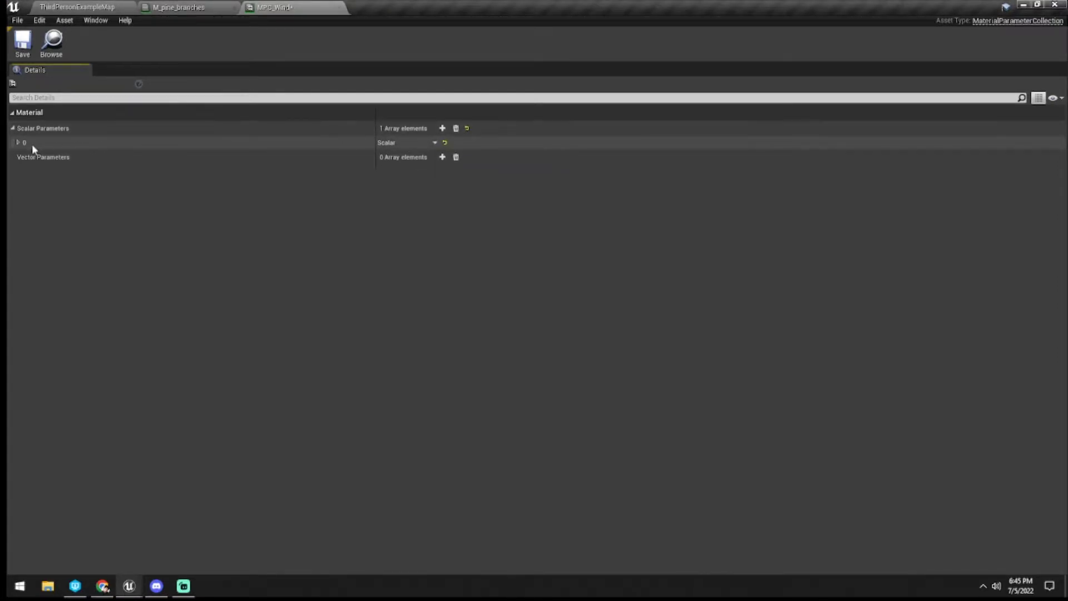
pyautogui.click(17, 142)
# Name the new scalar parameter Wind Intensity and set its default value to 1.0
pyautogui.click(412, 170)
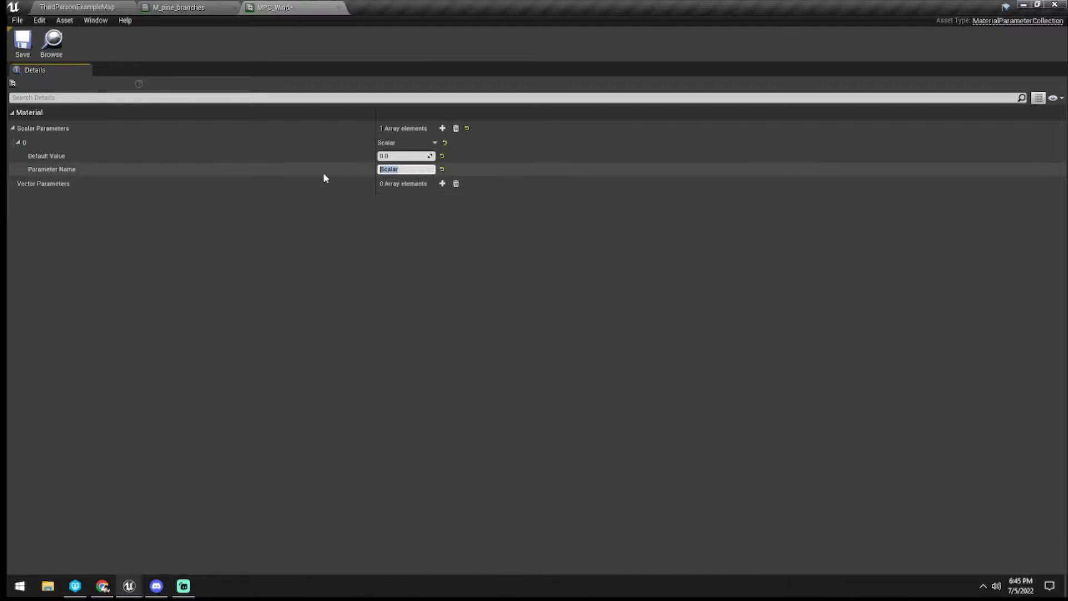
pyautogui.write('Wind')
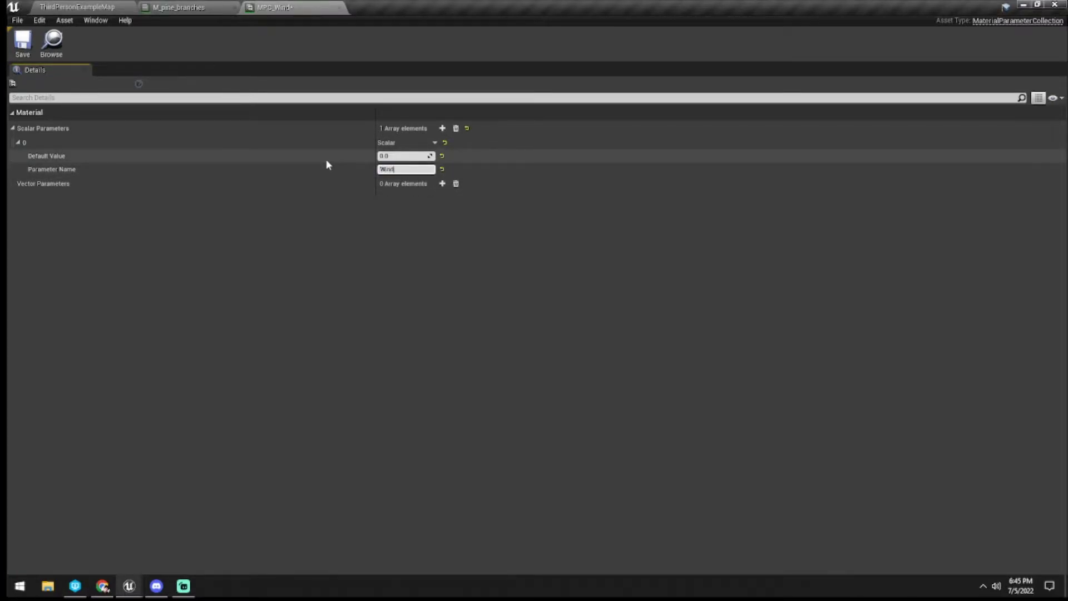
pyautogui.write(' Intensity\\')
pyautogui.press('Return')
pyautogui.press('Right')
pyautogui.write('0')
pyautogui.press('BackSpace')
pyautogui.press('BackSpace')
pyautogui.press('Return')
pyautogui.press('Right')
pyautogui.write('y')
pyautogui.press('Return')
pyautogui.click(398, 156)
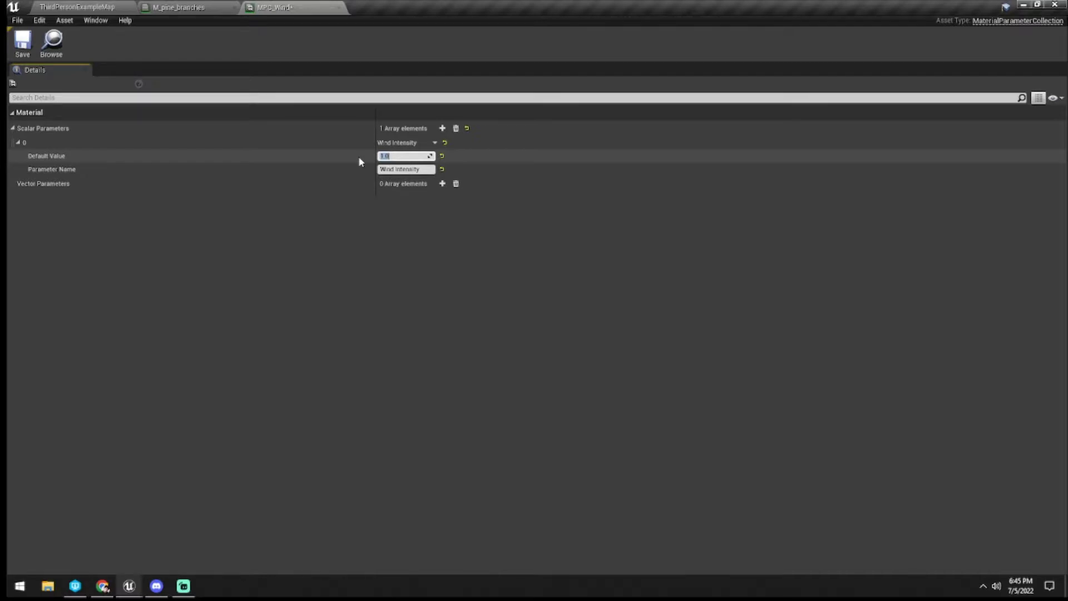
# Add a vector parameter for the wind direction and set the R component of its default value to 1.0
pyautogui.click(442, 184)
pyautogui.click(18, 197)
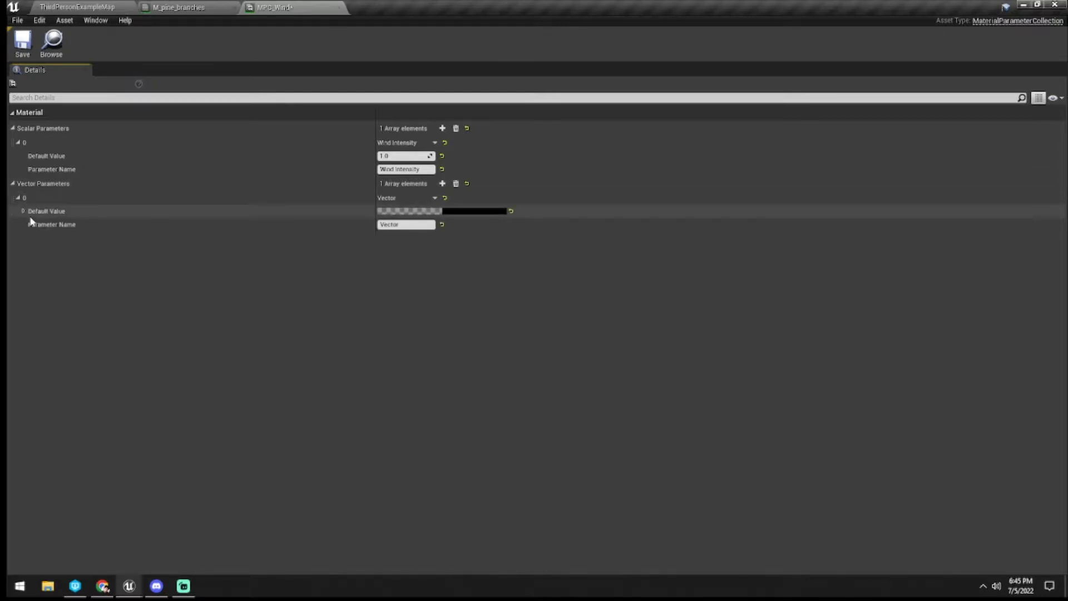
pyautogui.click(25, 211)
pyautogui.click(396, 224)
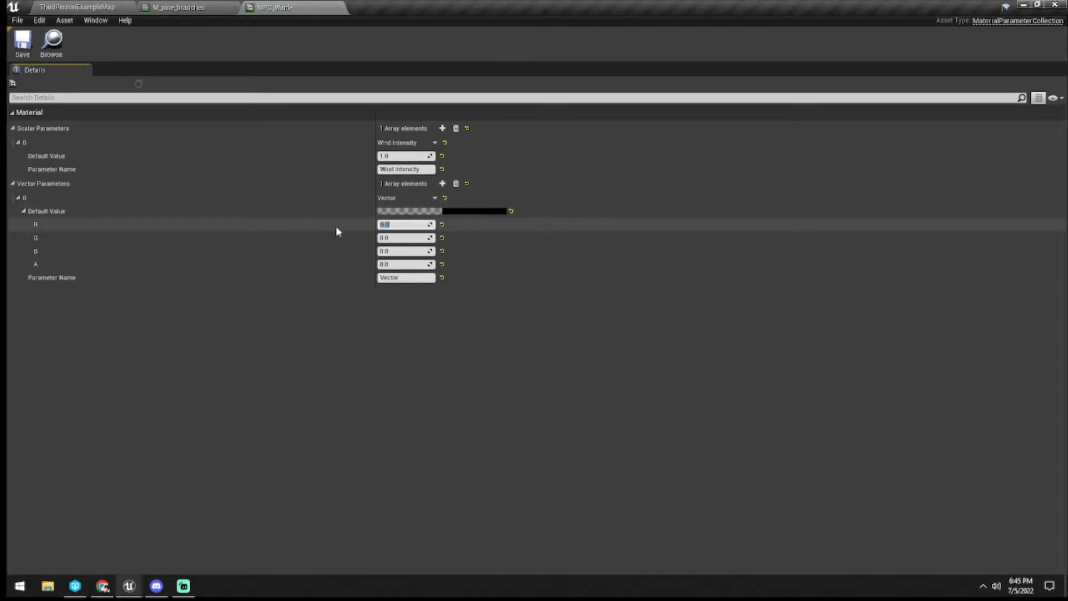
pyautogui.write('1')
pyautogui.press('Return')
pyautogui.click(410, 278)
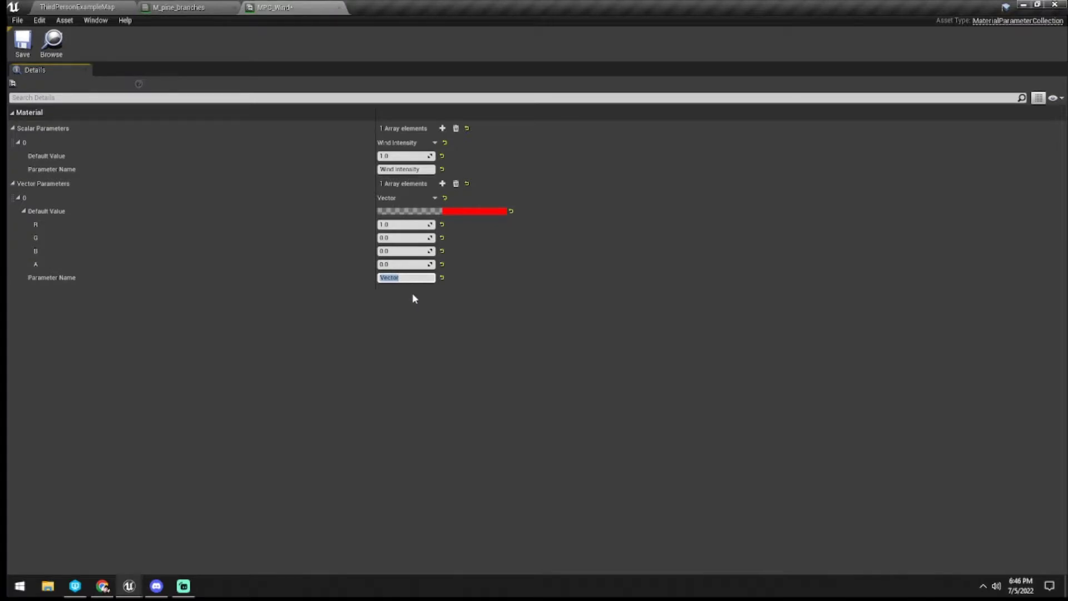
pyautogui.write('tion')
pyautogui.press('Return')
# Save MPC_Wind, and close both it and the M_pine_branches material to return to the level editor
pyautogui.click(29, 48)
pyautogui.click(339, 7)
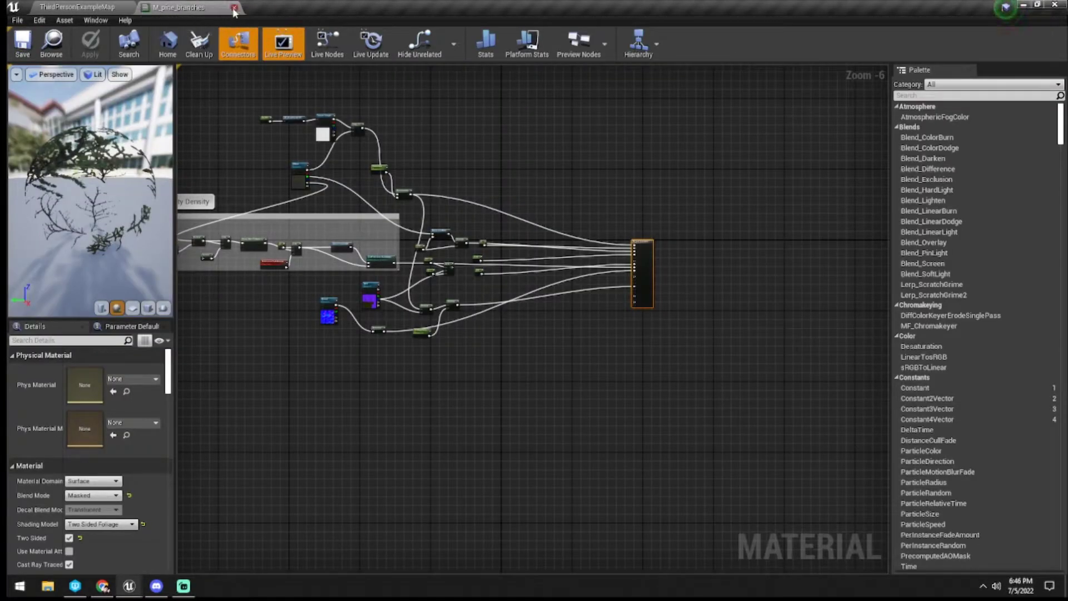
pyautogui.click(234, 8)
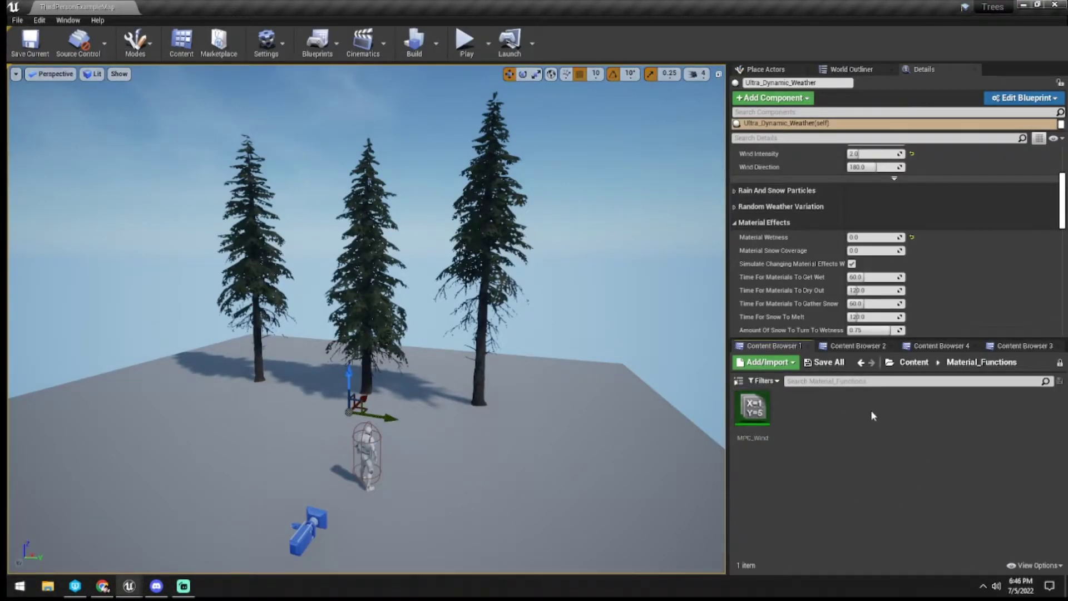
# Create a material function named Wind_Trunk in the Material_Functions folder
pyautogui.rightClick(821, 449)
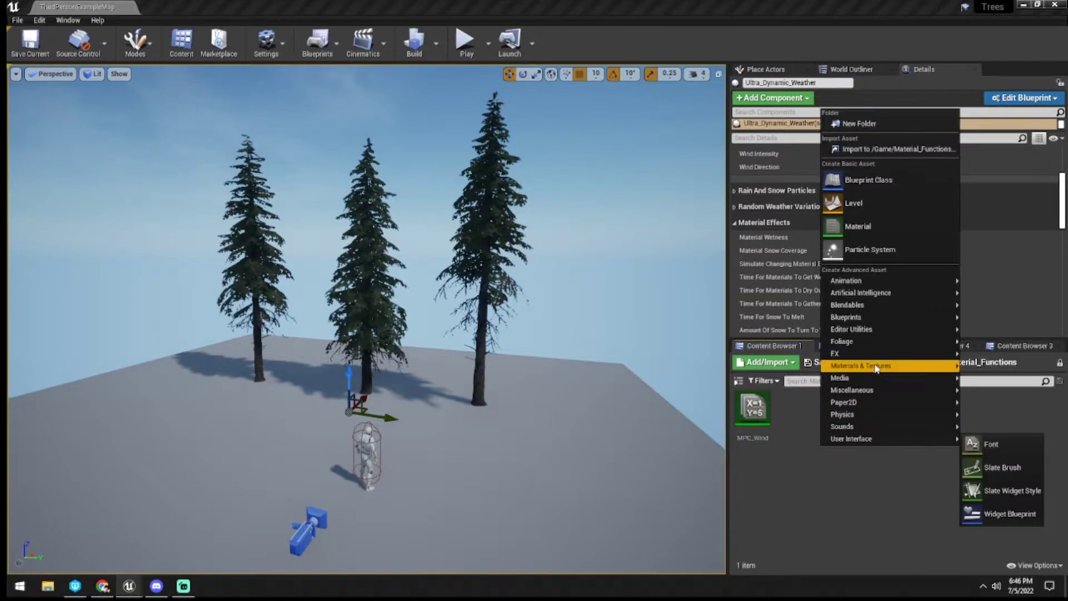
pyautogui.moveTo(890, 366)
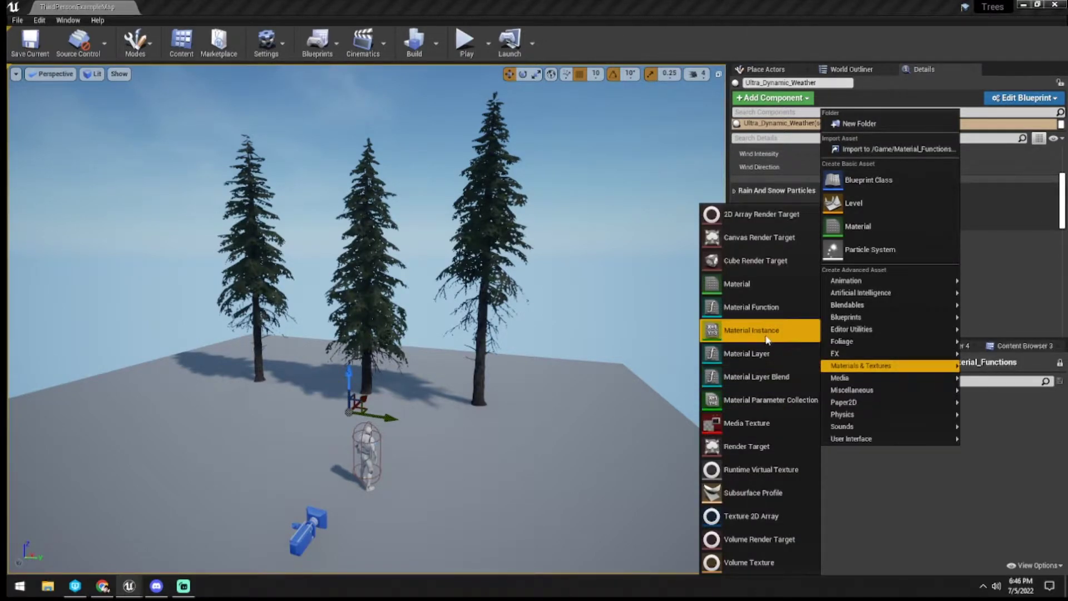
pyautogui.click(751, 306)
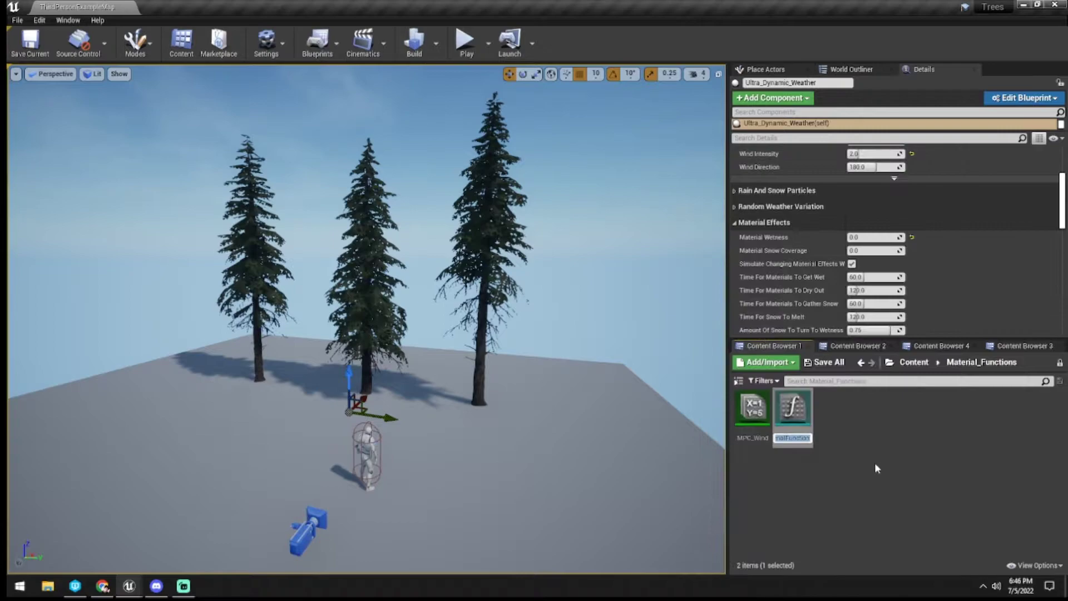
pyautogui.write('Wind_Bare')
pyautogui.press('BackSpace')
pyautogui.press('BackSpace')
pyautogui.press('BackSpace')
pyautogui.press('BackSpace')
pyautogui.write('Trunk')
pyautogui.press('Return')
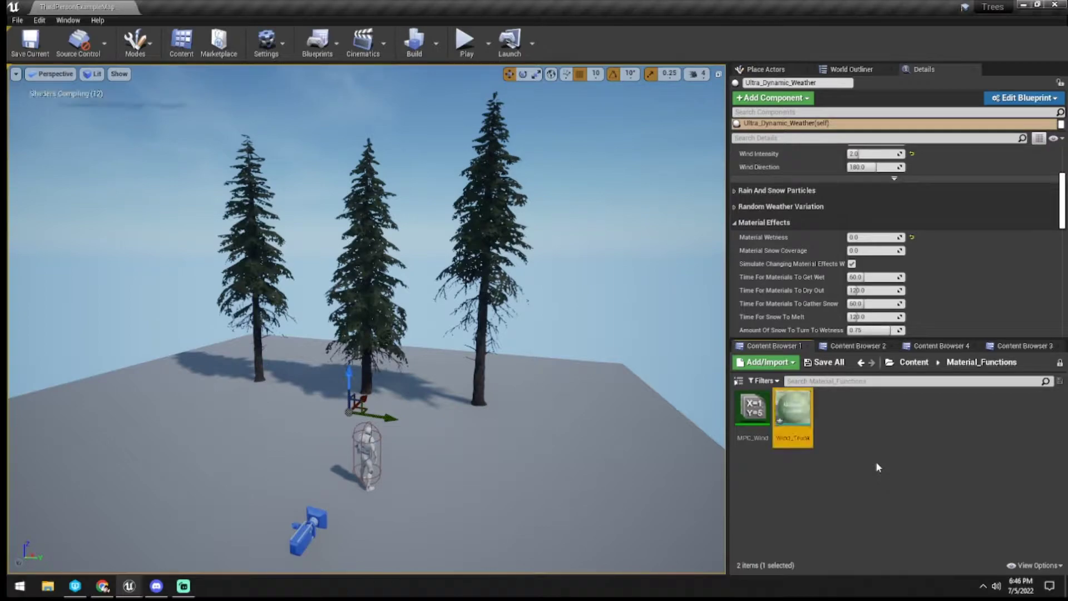
# Create a second material function named Wind_Leaves in the same folder as Wind_Trunk
pyautogui.rightClick(875, 458)
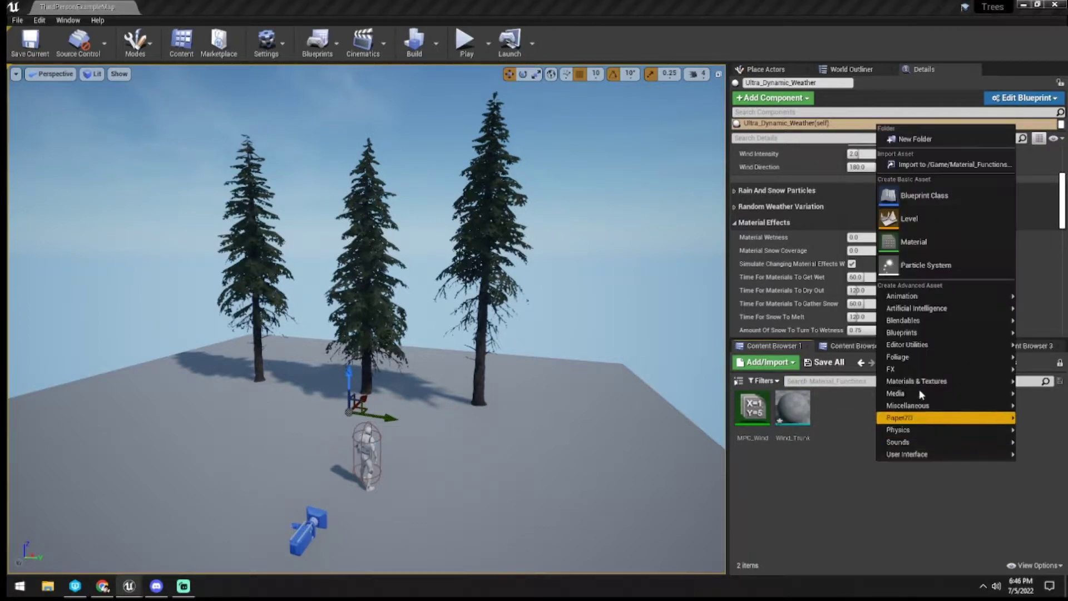
pyautogui.moveTo(931, 382)
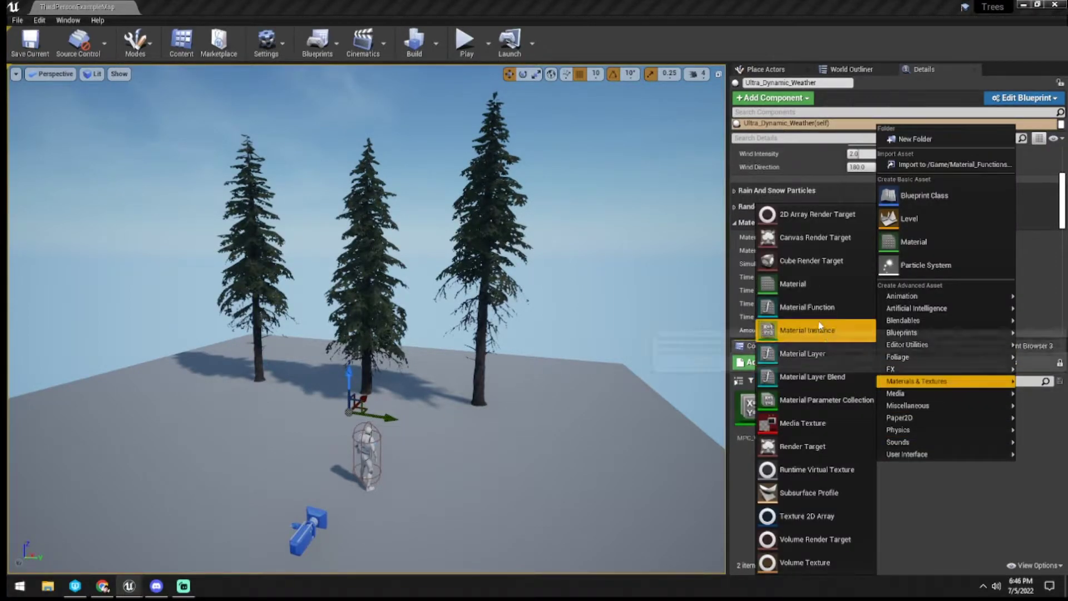
pyautogui.click(807, 307)
pyautogui.write('Wind_L')
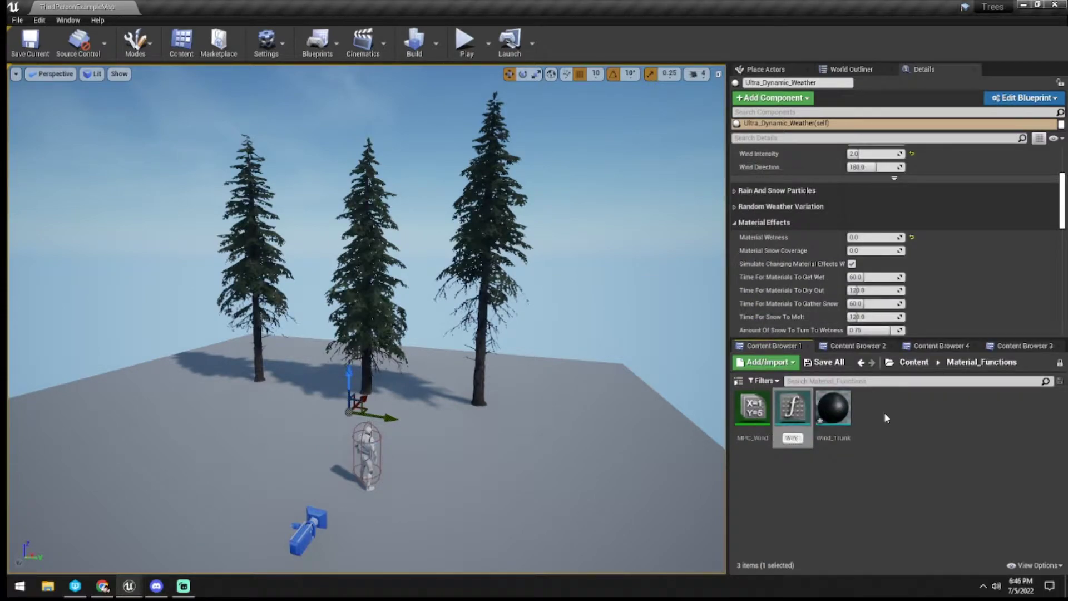
pyautogui.write('eaves')
pyautogui.press('Return')
pyautogui.click(886, 418)
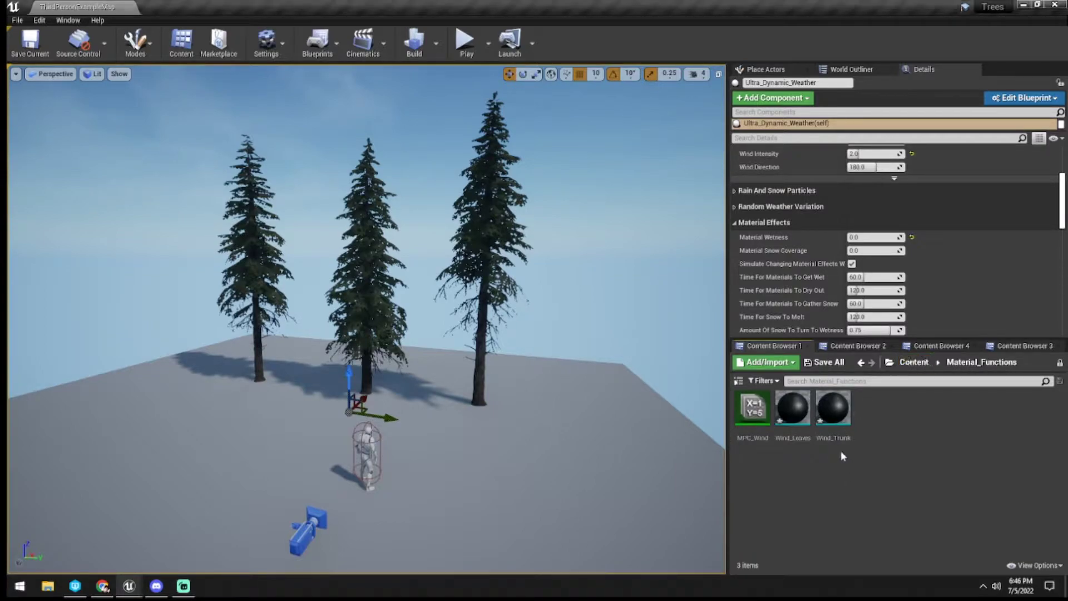
# Open the Wind_Trunk material function for editing and hide its compile stats
pyautogui.click(830, 416)
pyautogui.doubleClick(830, 416)
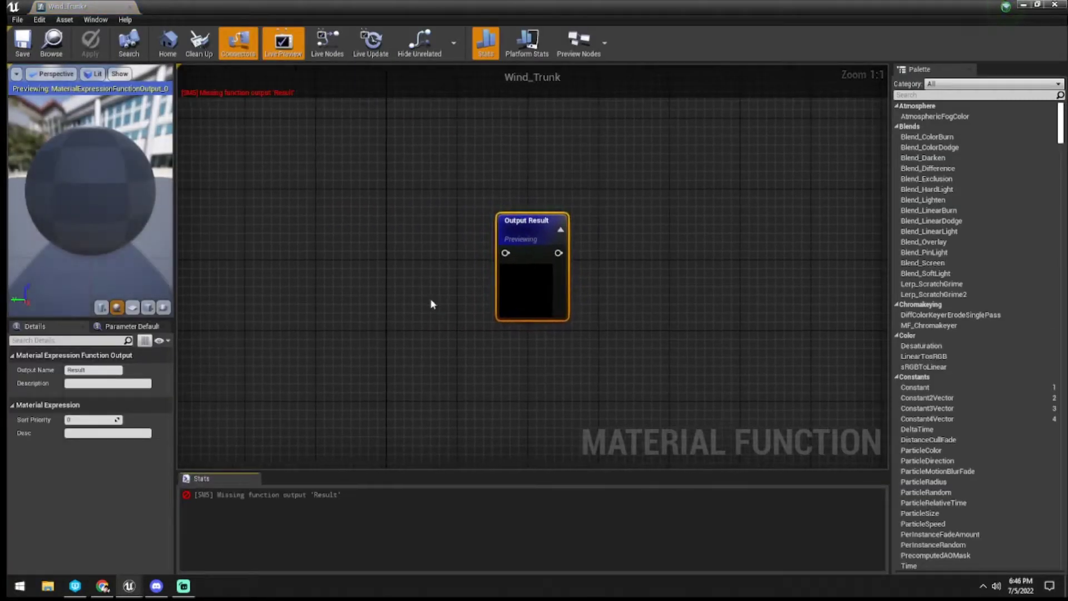
pyautogui.click(256, 479)
pyautogui.scroll(-3, 570, 372)
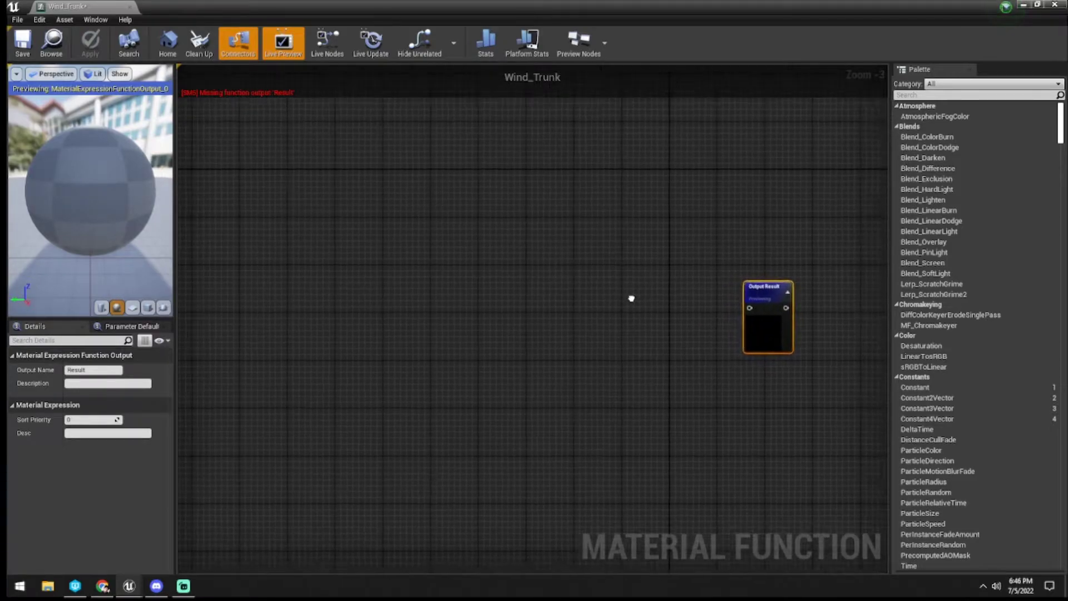
# Add an ObjectPivotPoint node to the Wind_Trunk graph and place it well to the left of the Output Result node
pyautogui.rightClick(461, 288)
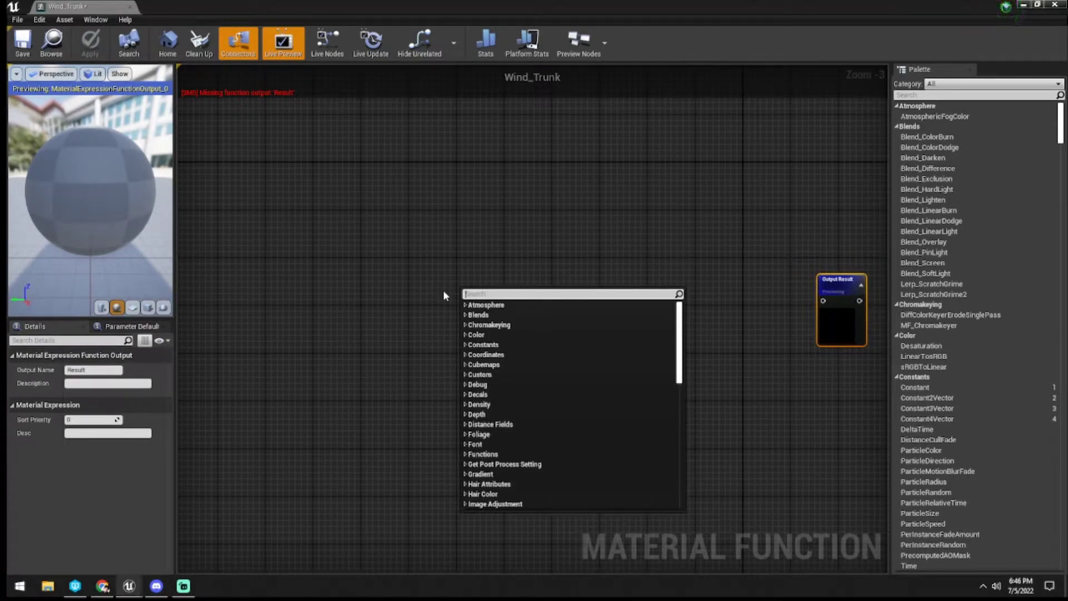
pyautogui.write('objectpivotpoint')
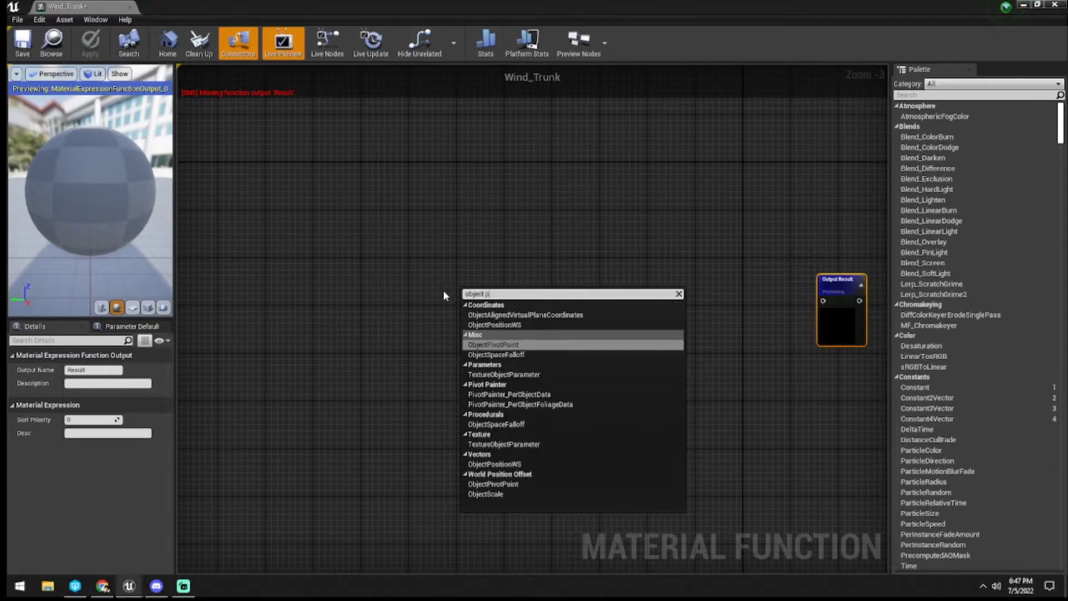
pyautogui.press('Return')
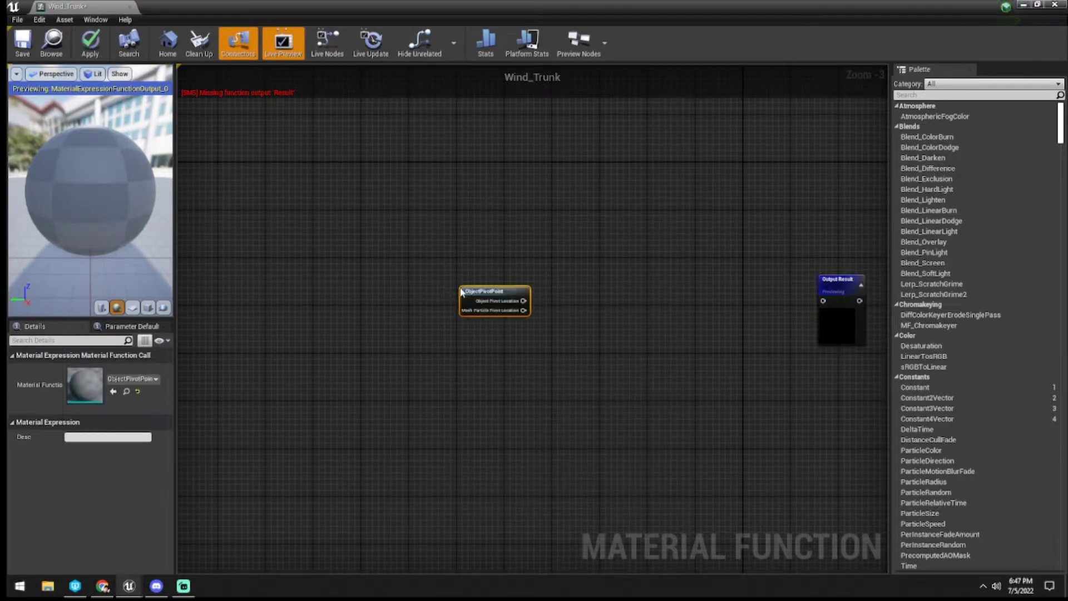
pyautogui.moveTo(502, 292); pyautogui.dragTo(293, 287)
pyautogui.moveTo(292, 287); pyautogui.dragTo(467, 287, button='right')
pyautogui.moveTo(467, 287); pyautogui.dragTo(354, 287)
pyautogui.click(433, 284)
pyautogui.moveTo(434, 283); pyautogui.dragTo(369, 263, button='right')
# Add a Constant3Vector node below ObjectPivotPoint and set its G value to 1, giving a 0,1,0 vector
pyautogui.rightClick(300, 309)
pyautogui.write('vector 3')
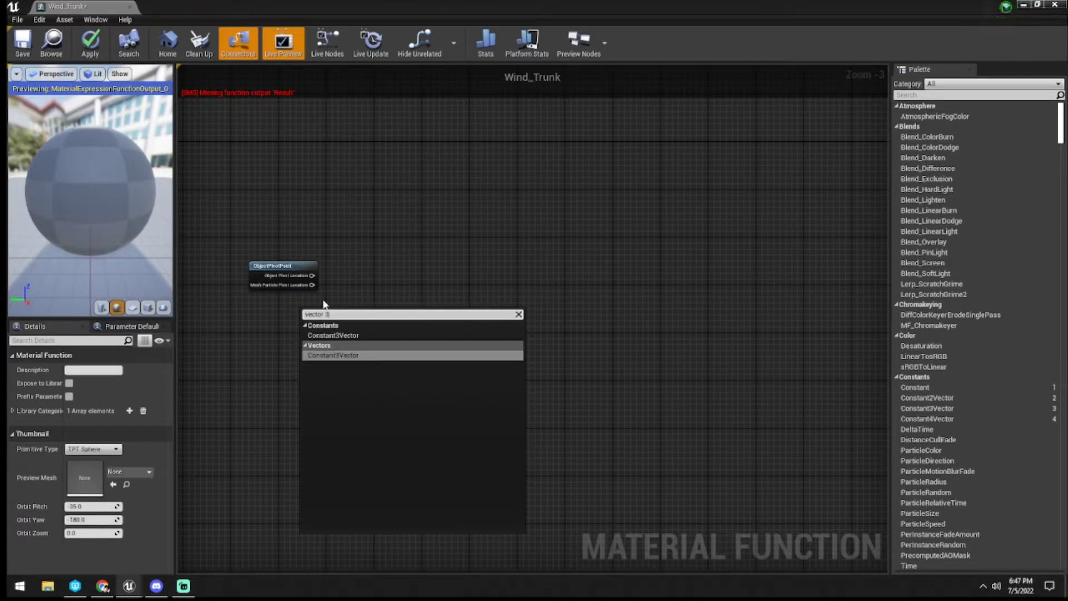
pyautogui.click(344, 334)
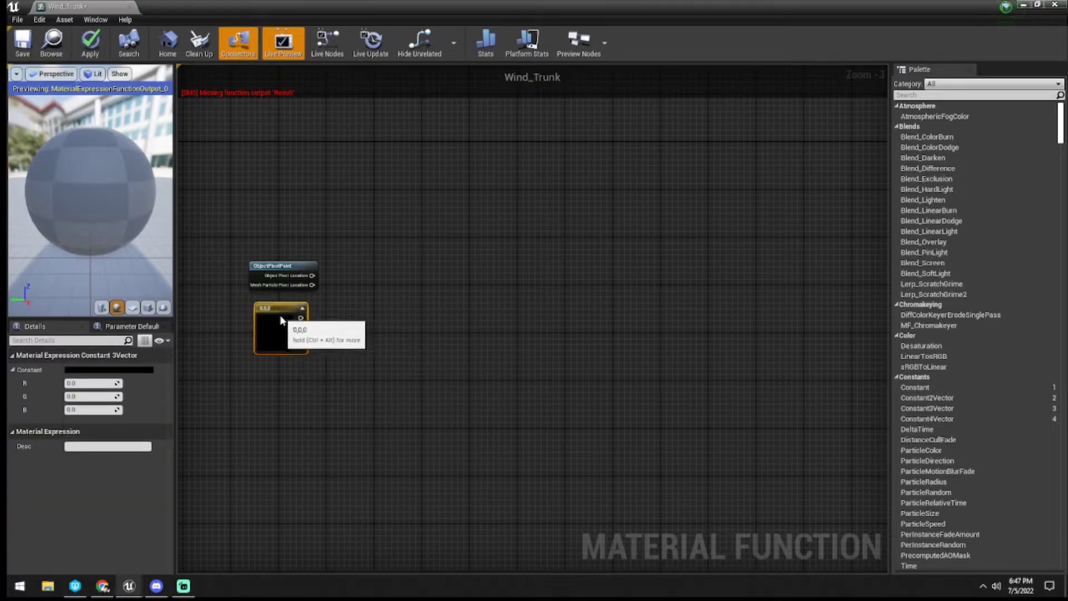
pyautogui.write('1')
pyautogui.press('Return')
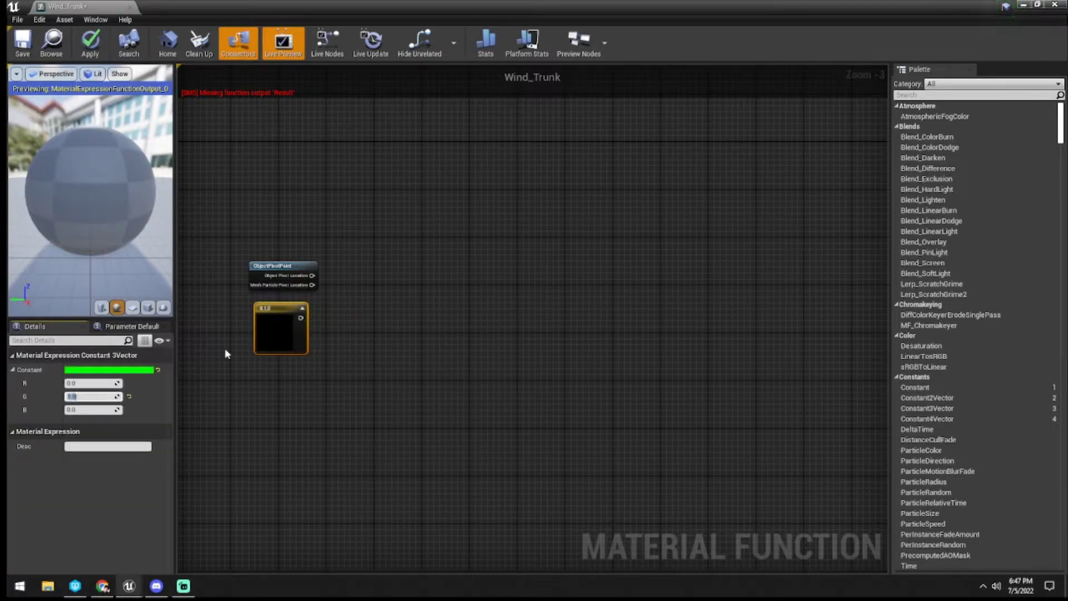
pyautogui.click(218, 356)
pyautogui.scroll(1, 316, 316)
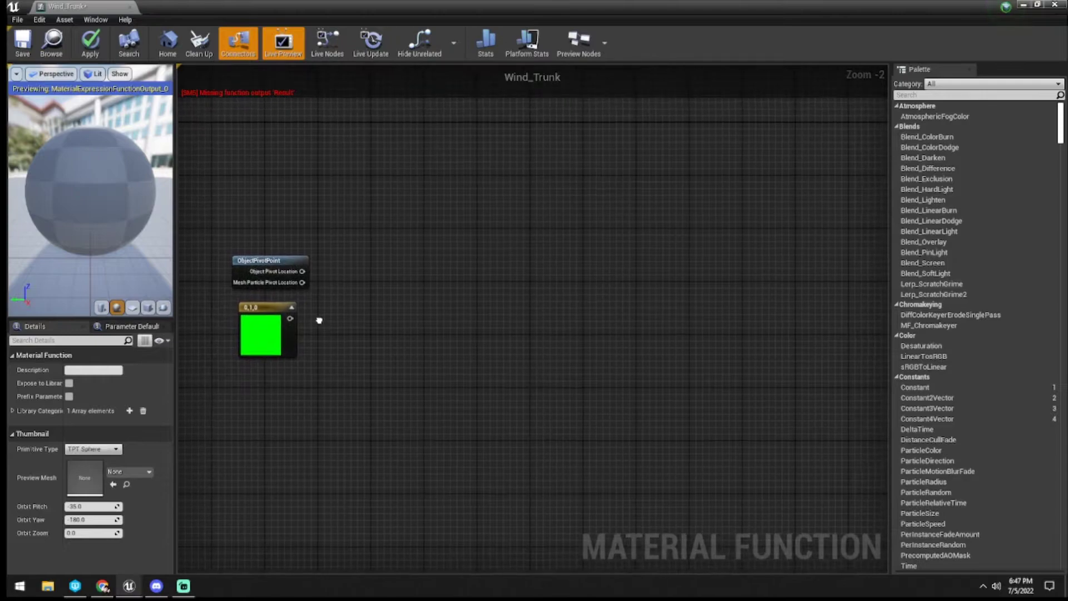
# Add a DotProduct node, feeding Object Pivot Location into A and the 0,1,0 vector into B
pyautogui.rightClick(374, 287)
pyautogui.write('dot')
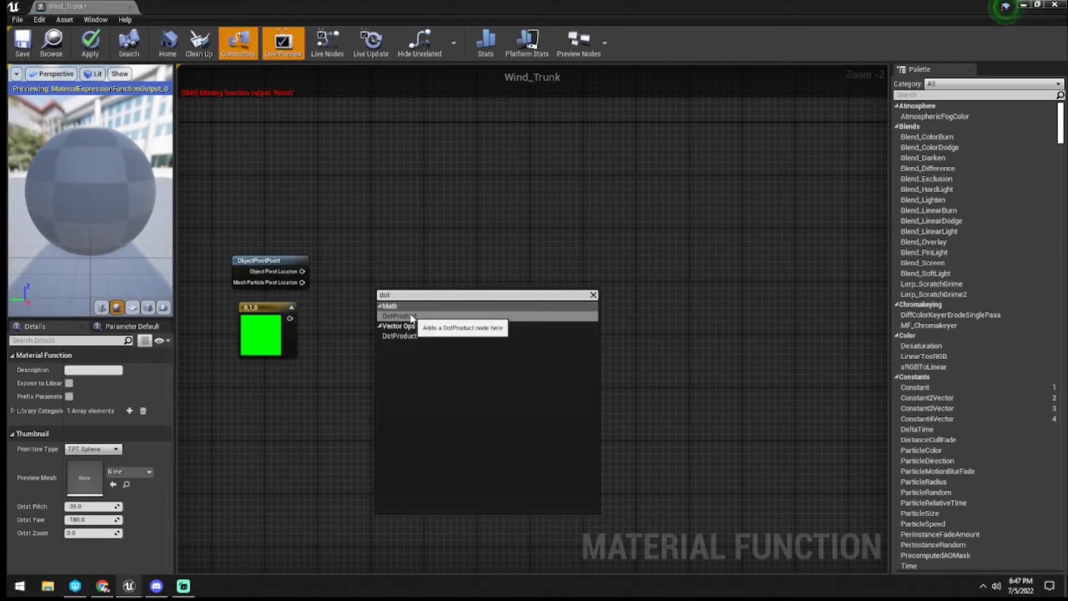
pyautogui.click(411, 316)
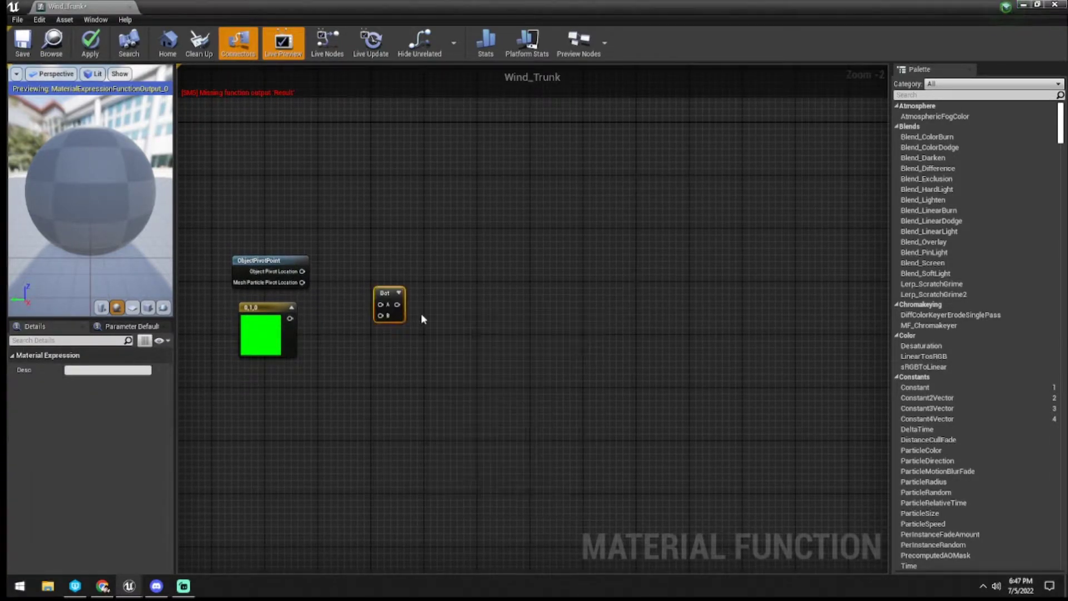
pyautogui.moveTo(293, 278); pyautogui.dragTo(365, 292)
pyautogui.moveTo(288, 322); pyautogui.dragTo(342, 267)
# Add a Divide node after Dot, connect the Dot output to its A input, and set Const B to 4
pyautogui.moveTo(396, 267); pyautogui.dragTo(335, 271, button='right')
pyautogui.click(370, 273)
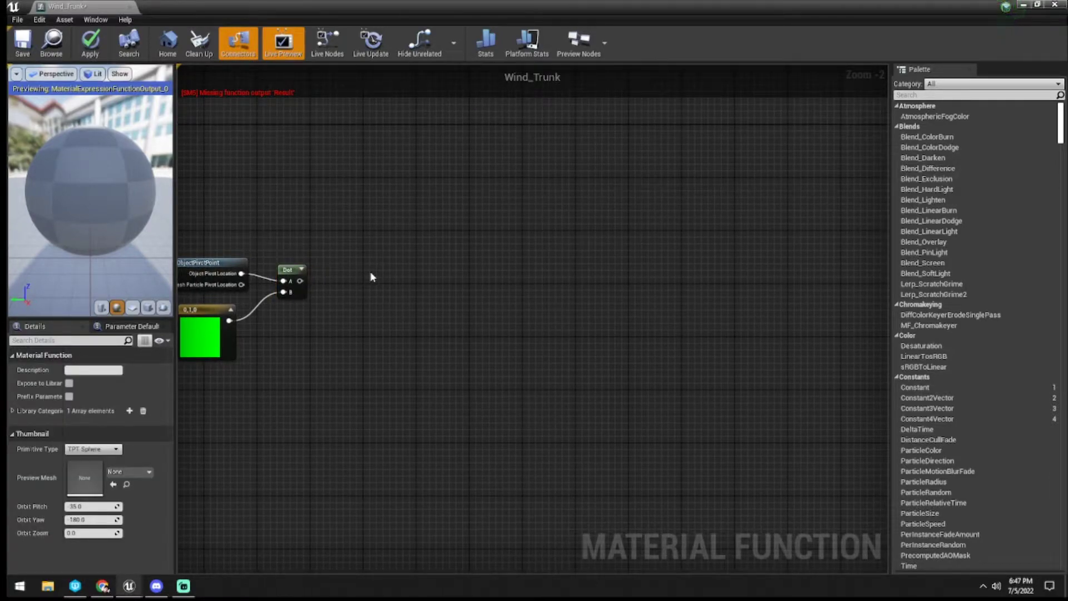
pyautogui.click(370, 275)
pyautogui.moveTo(300, 281); pyautogui.dragTo(345, 274)
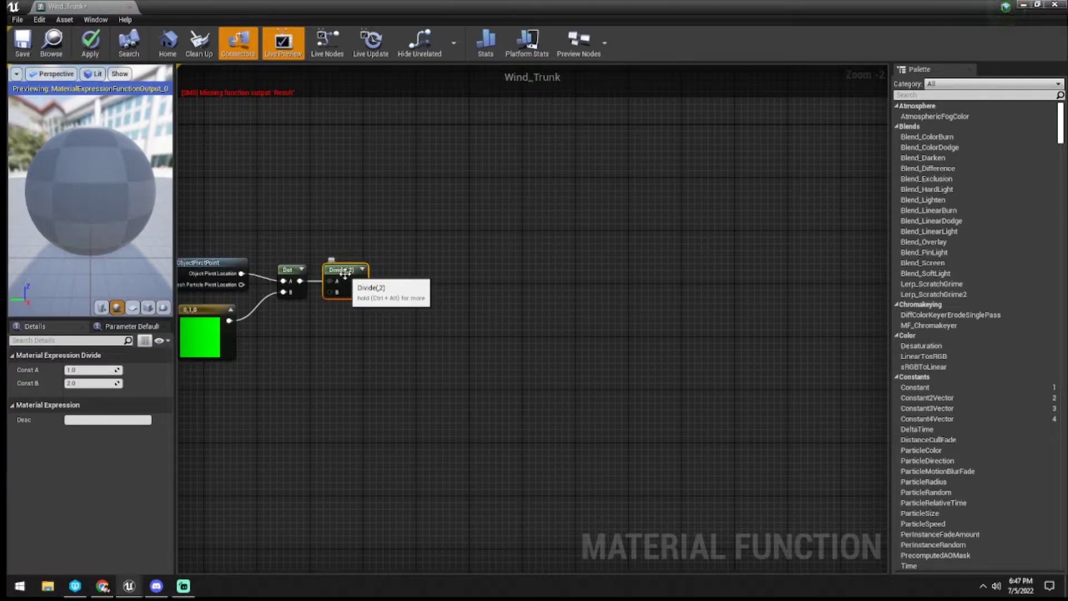
pyautogui.click(91, 382)
pyautogui.write('4')
pyautogui.press('Return')
pyautogui.click(355, 352)
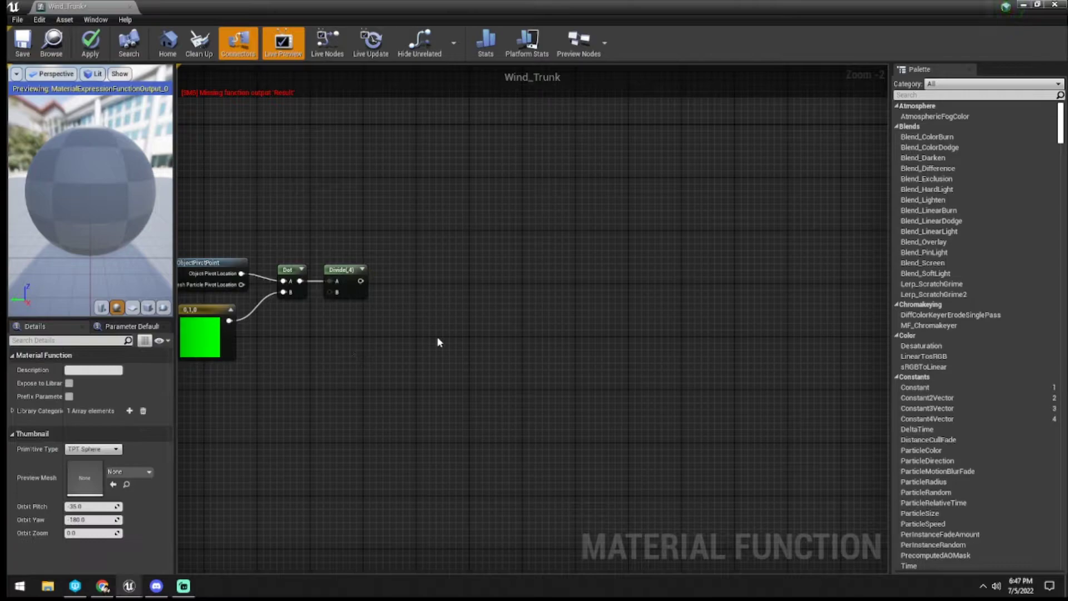
# Place an Add node after the Divide node and connect the Divide output to its A input
pyautogui.moveTo(437, 341); pyautogui.dragTo(353, 345, button='right')
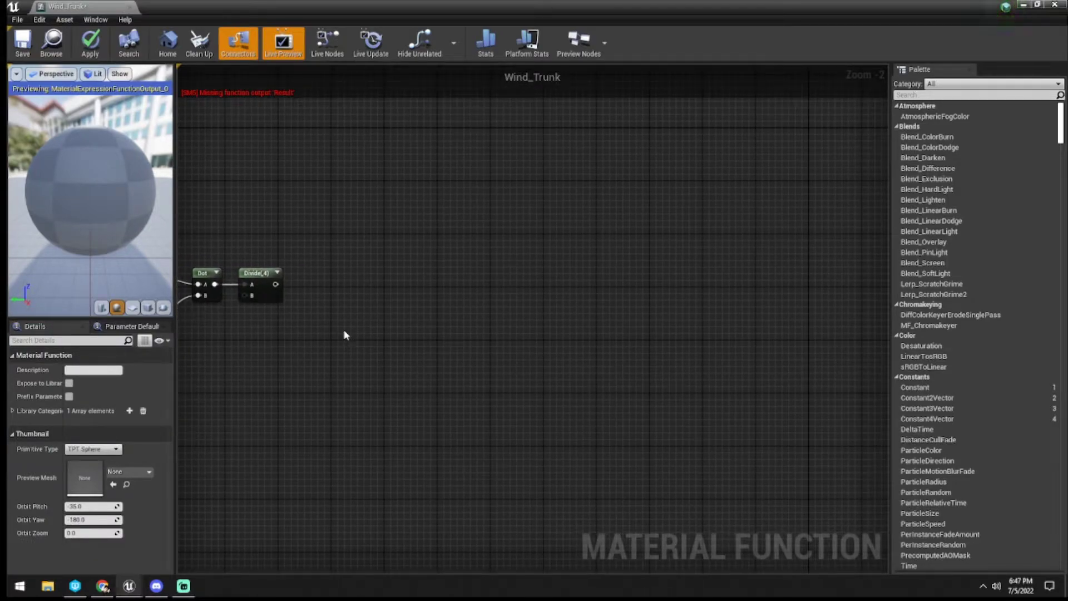
pyautogui.click(344, 334)
pyautogui.moveTo(275, 284); pyautogui.dragTo(320, 288)
# Add a Time node below the Divide node and connect it to the Add node's B input
pyautogui.moveTo(288, 312); pyautogui.dragTo(401, 314, button='right')
pyautogui.rightClick(401, 315)
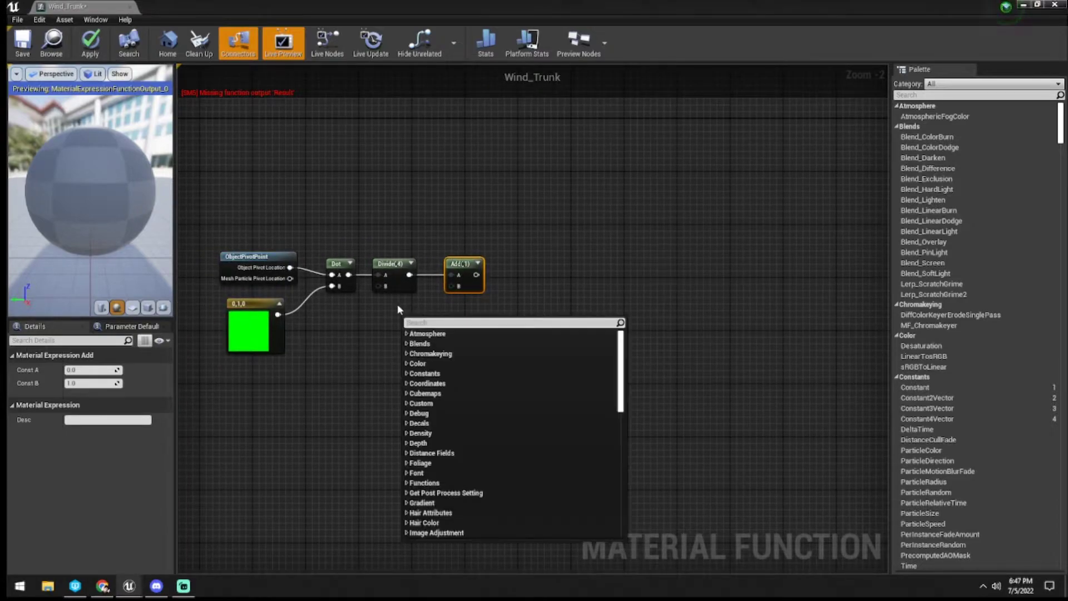
pyautogui.write('time')
pyautogui.press('Return')
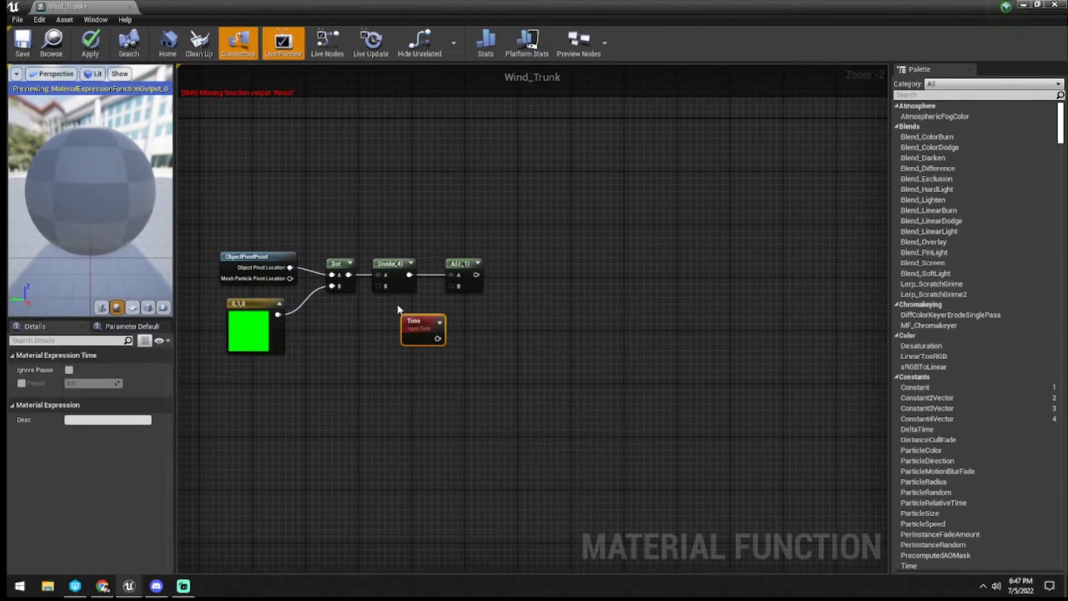
pyautogui.scroll(2, 397, 303)
pyautogui.moveTo(437, 326); pyautogui.dragTo(484, 280)
# Add a Multiply node fed by the Add output at A and set its Const B to 0.25
pyautogui.moveTo(548, 303); pyautogui.dragTo(427, 326, button='right')
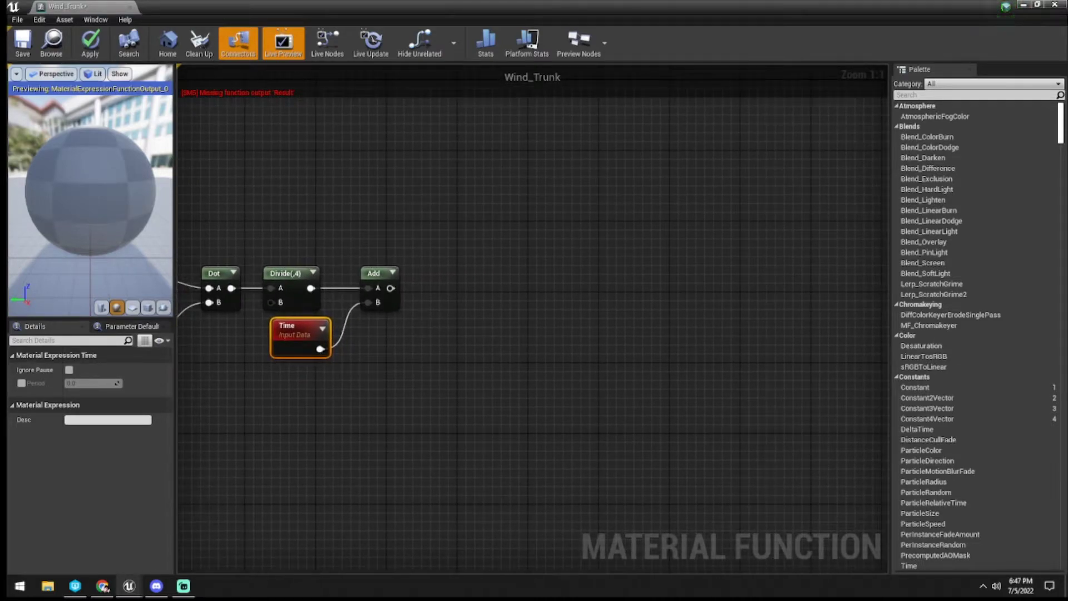
pyautogui.click(539, 312)
pyautogui.moveTo(391, 287); pyautogui.dragTo(451, 286)
pyautogui.click(89, 382)
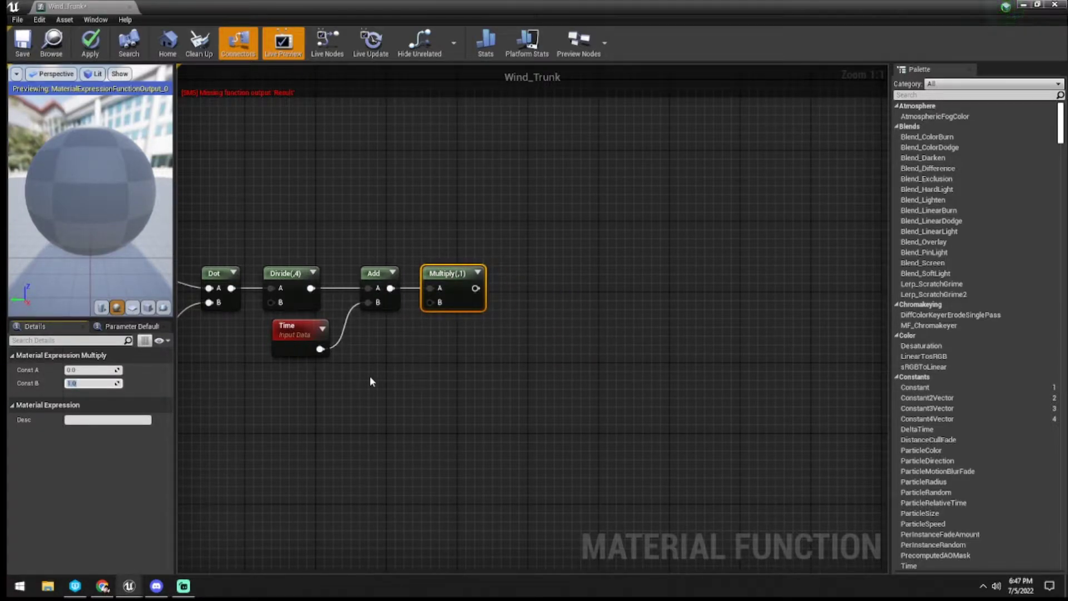
pyautogui.write('.25')
pyautogui.press('Return')
pyautogui.click(406, 377)
# Create a Sine node fed by the 0.25 Multiply output and align it with the node chain
pyautogui.moveTo(530, 360); pyautogui.dragTo(422, 374, button='right')
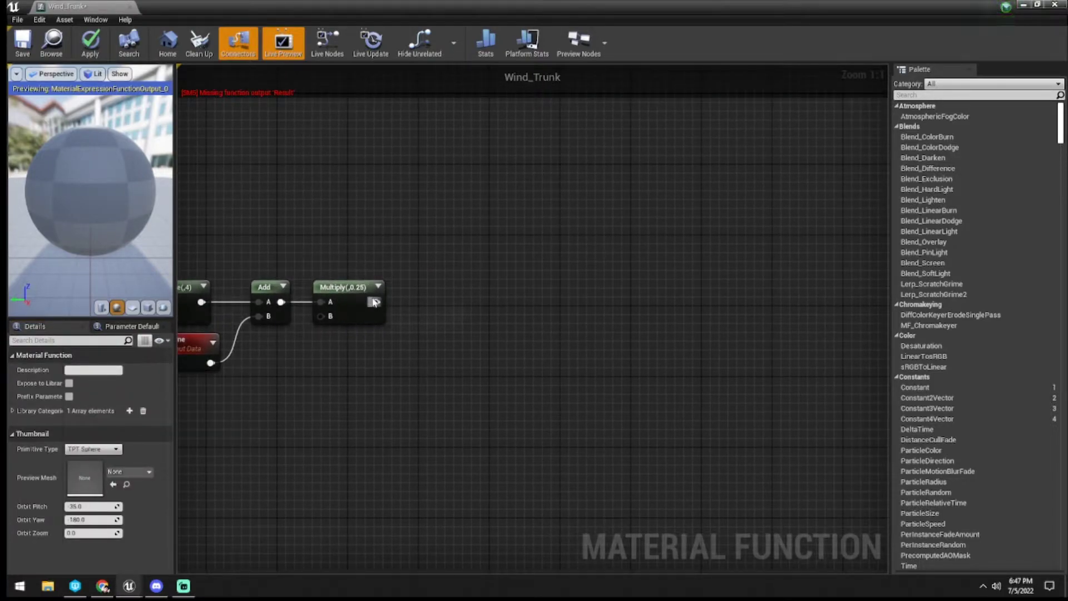
pyautogui.moveTo(376, 301); pyautogui.dragTo(439, 300)
pyautogui.write('sine')
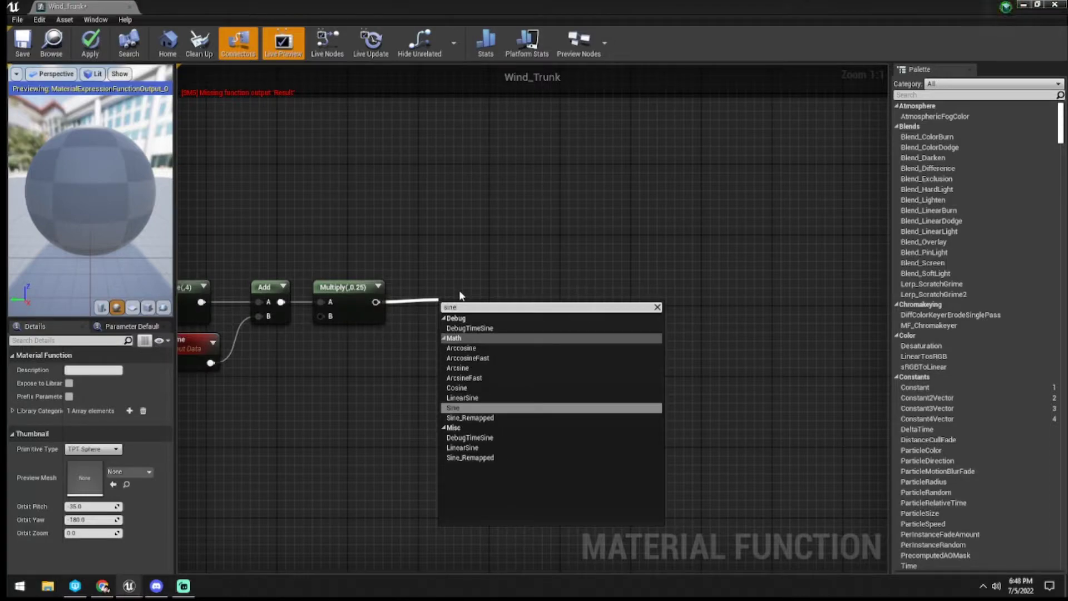
pyautogui.click(449, 350)
pyautogui.moveTo(459, 308); pyautogui.dragTo(422, 289)
# Add an Add node after Sine, connect Sine to its A input, and set Const B to 4
pyautogui.moveTo(484, 285); pyautogui.dragTo(430, 285, button='right')
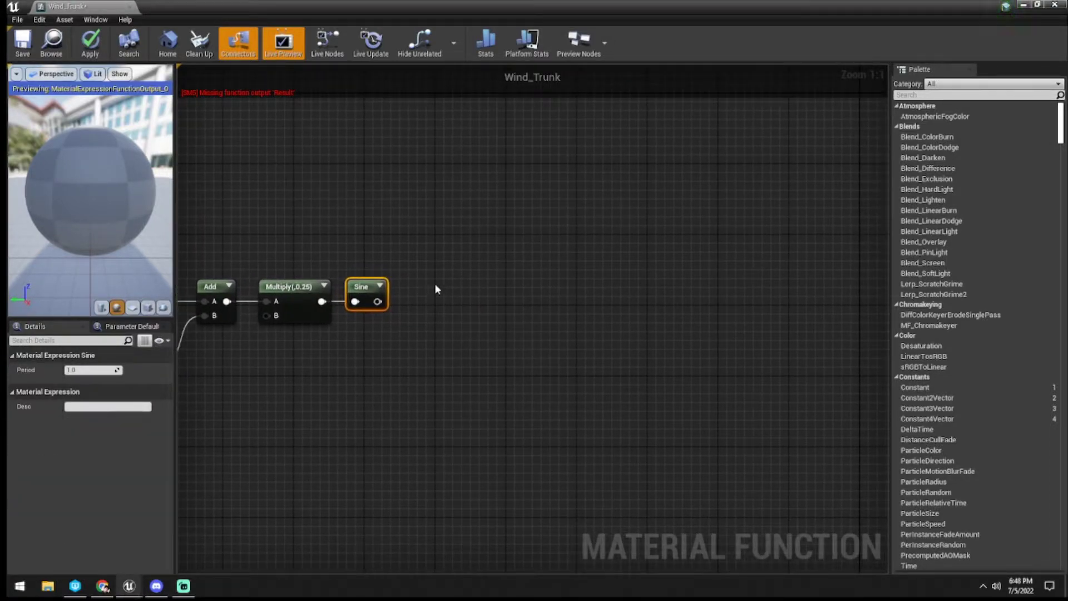
pyautogui.click(437, 289)
pyautogui.moveTo(378, 301); pyautogui.dragTo(443, 306)
pyautogui.moveTo(470, 292); pyautogui.dragTo(434, 287)
pyautogui.click(91, 384)
pyautogui.write('4')
pyautogui.press('Return')
pyautogui.click(317, 378)
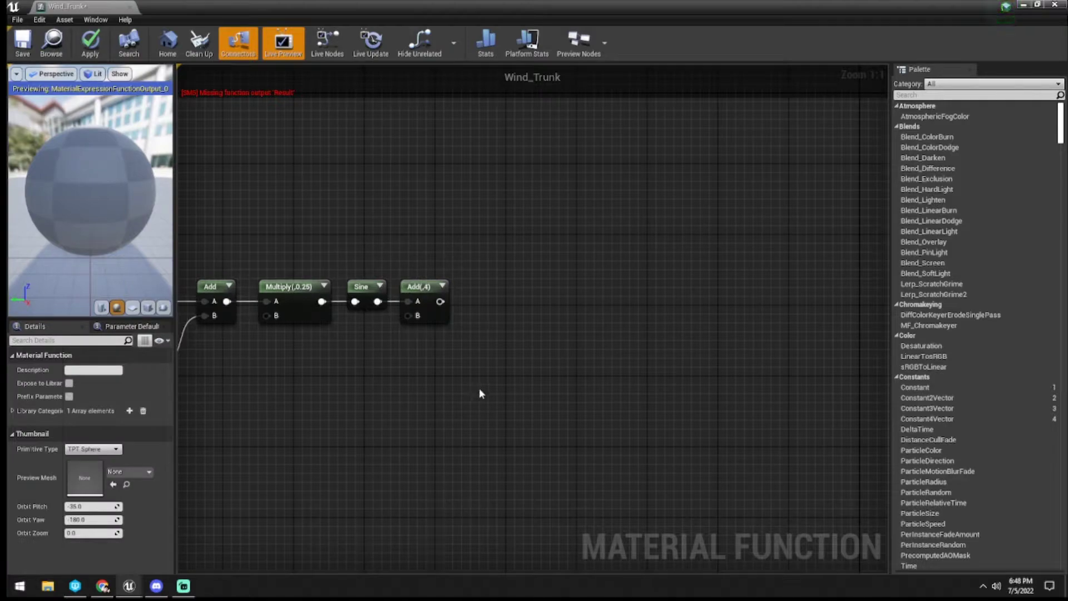
# Chain a Divide and then a Multiply node after the Add following Sine, and set the Divide's Const B to 4
pyautogui.click(489, 373)
pyautogui.click(605, 366)
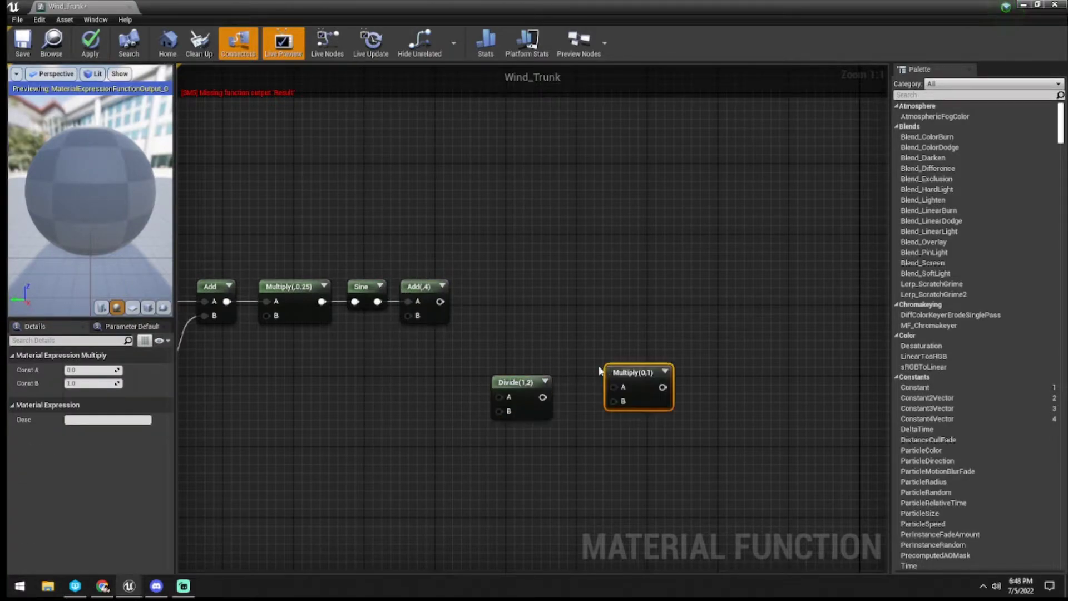
pyautogui.moveTo(523, 382); pyautogui.dragTo(511, 296)
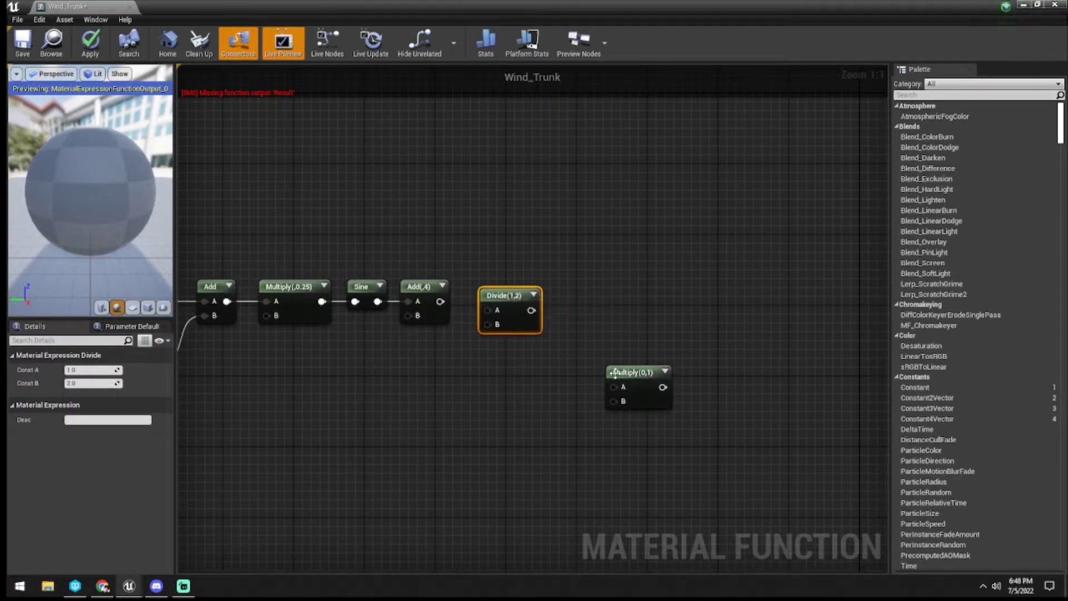
pyautogui.moveTo(440, 300); pyautogui.dragTo(621, 389)
pyautogui.moveTo(632, 372); pyautogui.dragTo(576, 287)
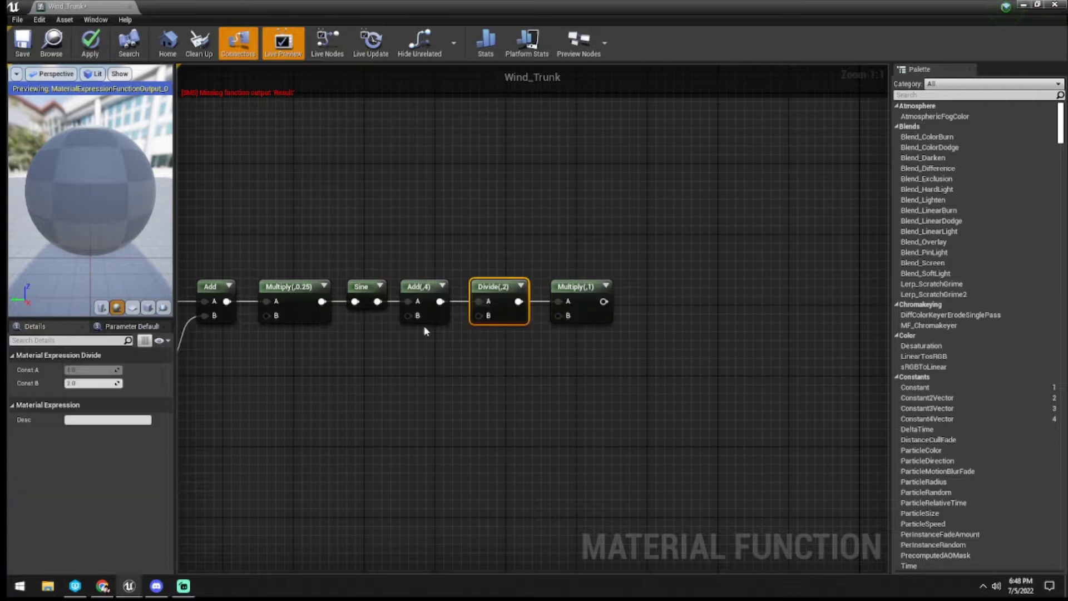
pyautogui.click(97, 384)
pyautogui.click(485, 332)
# Add a CollectionParameter node and place it below the last Divide node
pyautogui.moveTo(454, 320); pyautogui.dragTo(392, 299, button='right')
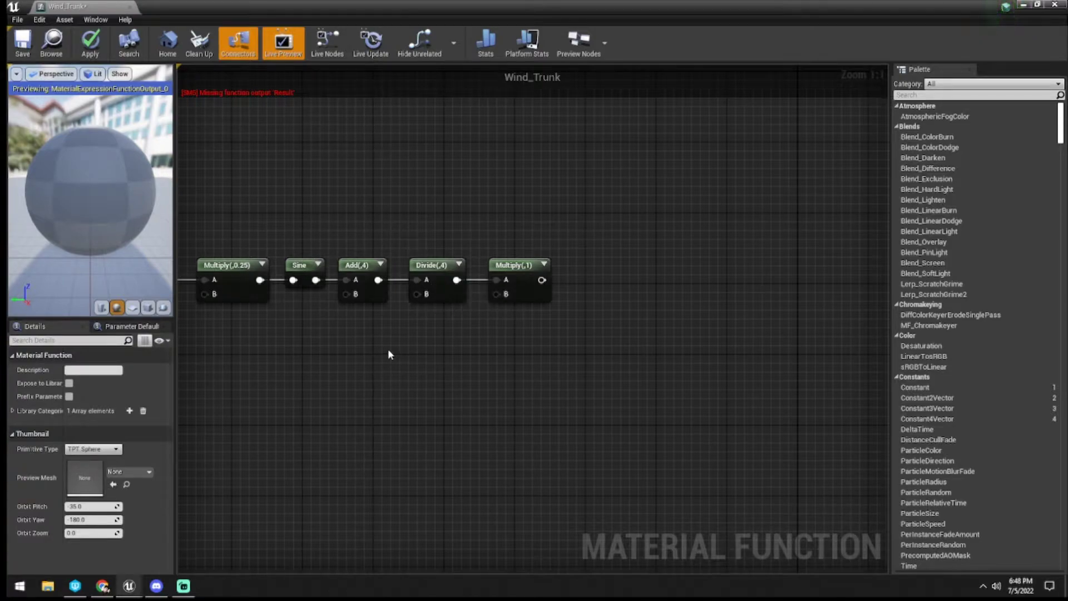
pyautogui.rightClick(372, 349)
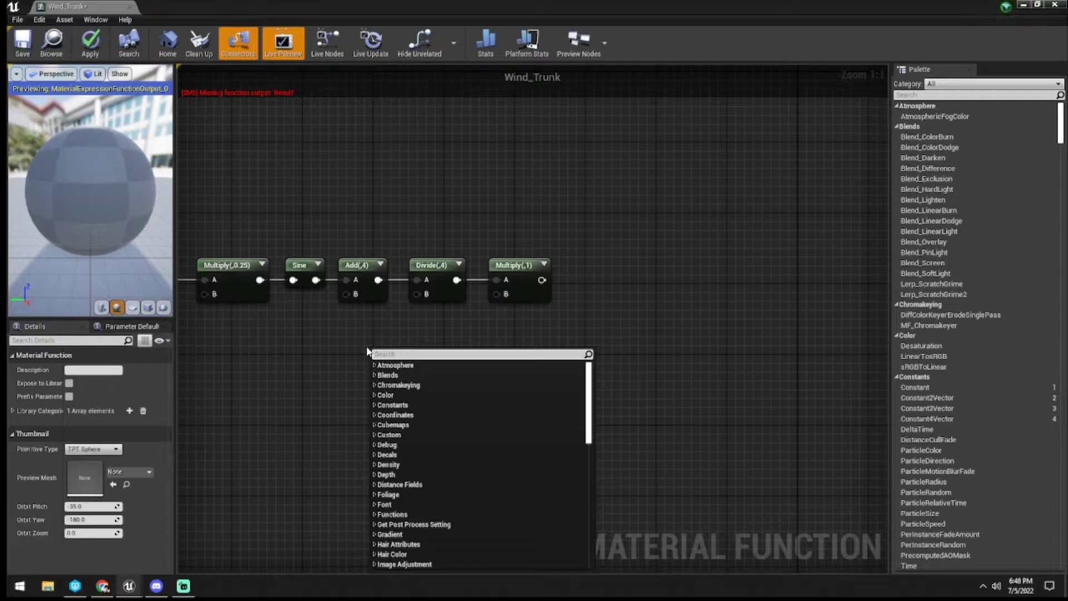
pyautogui.write('collect')
pyautogui.press('Return')
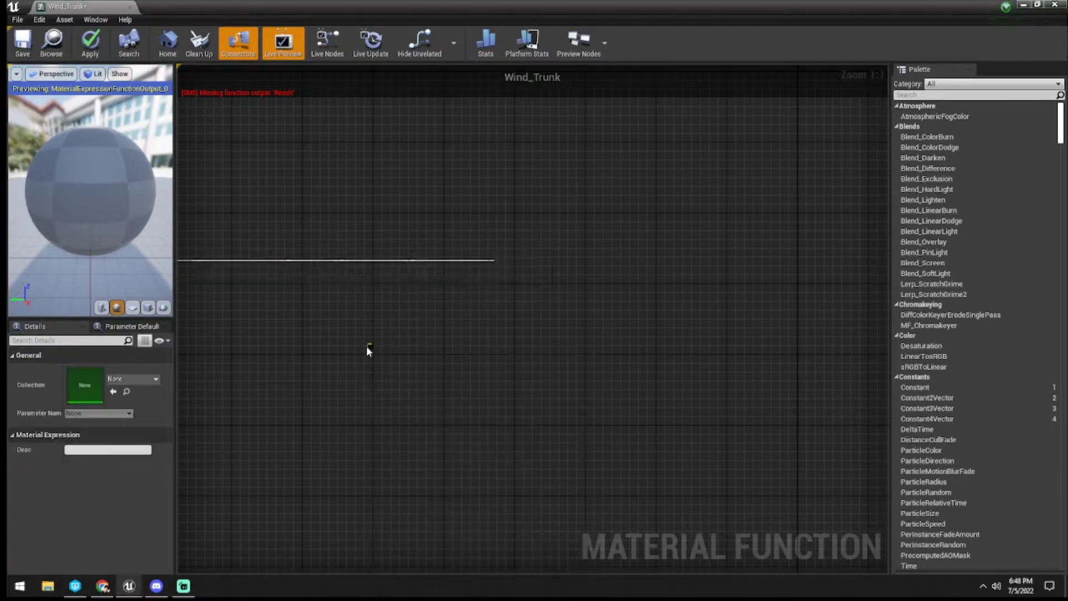
pyautogui.moveTo(394, 363); pyautogui.dragTo(432, 335)
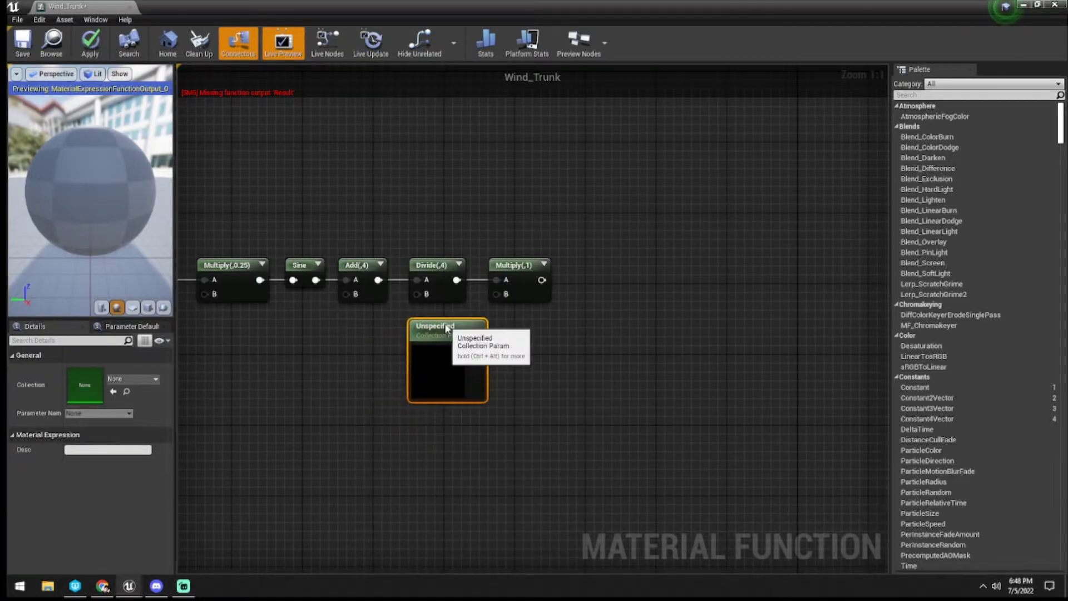
# Assign the MPC_Wind collection to the collection parameter node and choose Wind Intensity as its parameter
pyautogui.click(117, 379)
pyautogui.click(142, 239)
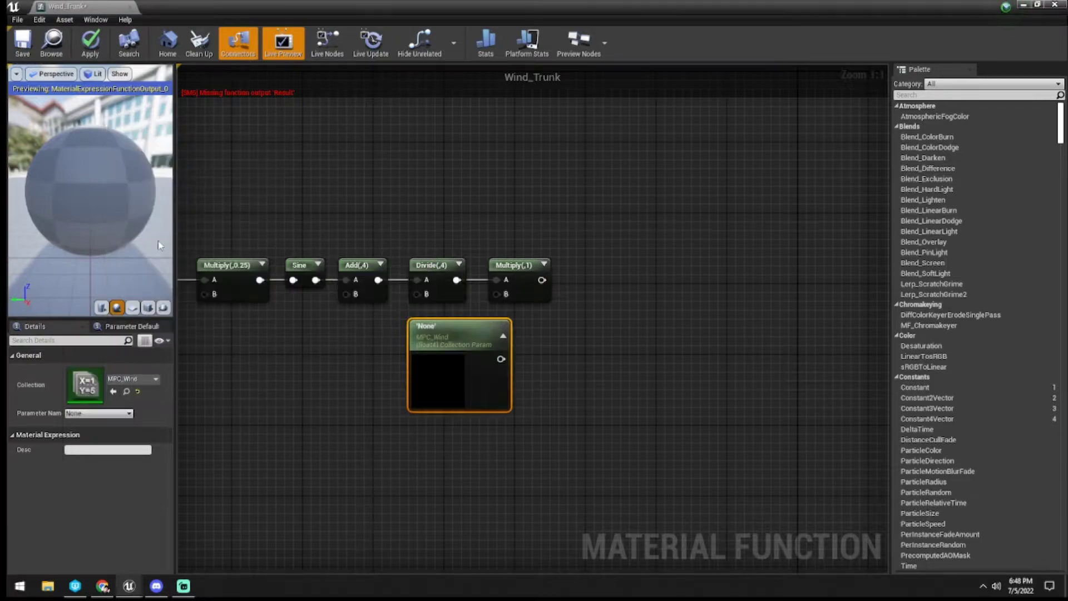
pyautogui.click(109, 414)
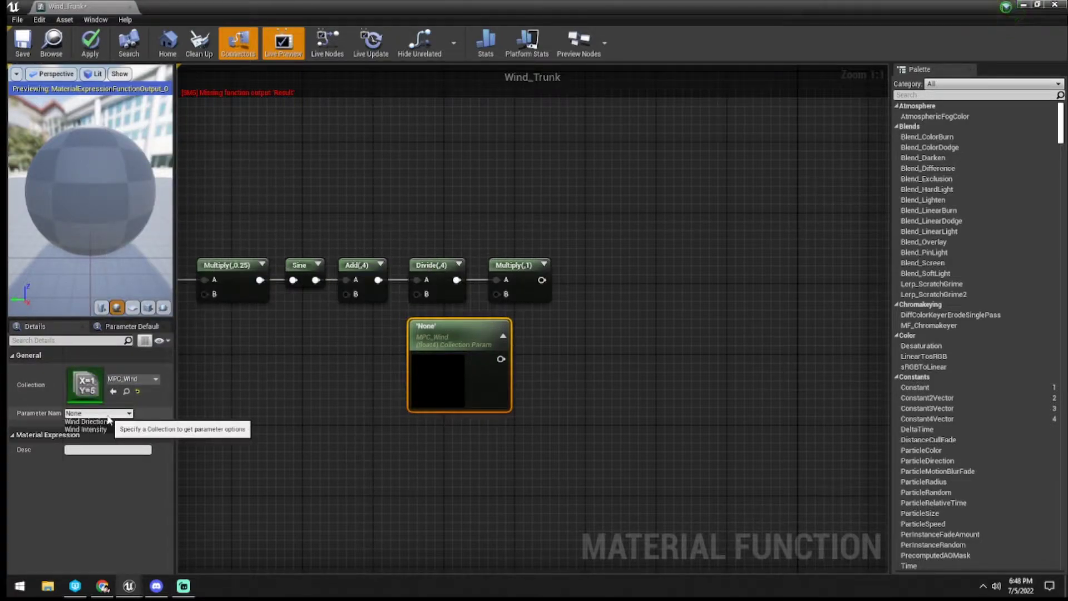
pyautogui.click(103, 429)
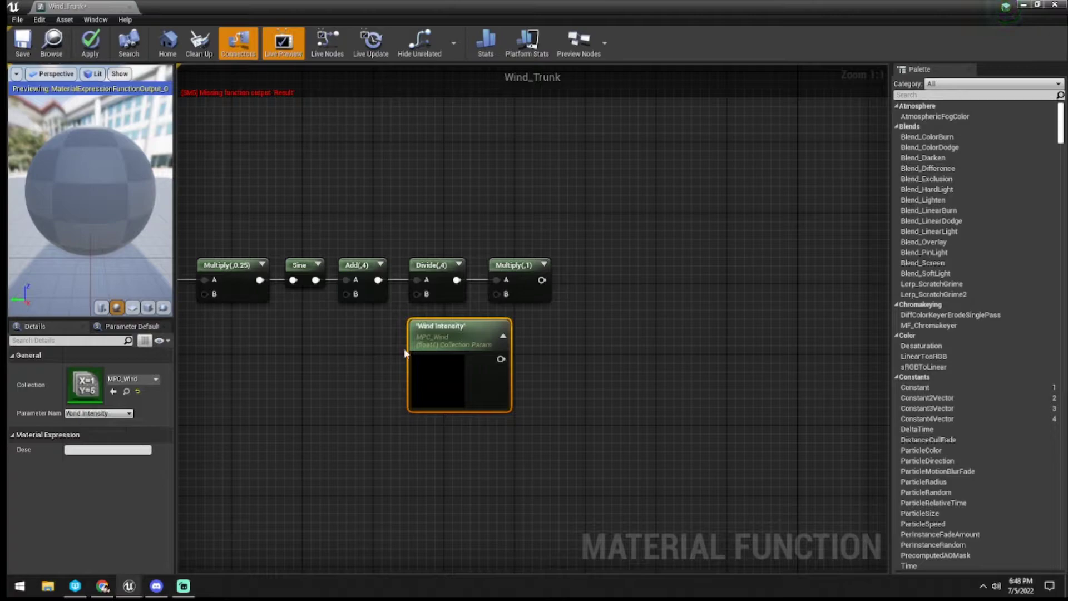
# Add a Divide node fed by the Wind Intensity parameter at A and set its Const B to 60
pyautogui.moveTo(448, 335); pyautogui.dragTo(432, 341)
pyautogui.moveTo(512, 334); pyautogui.dragTo(380, 345, button='right')
pyautogui.click(406, 350)
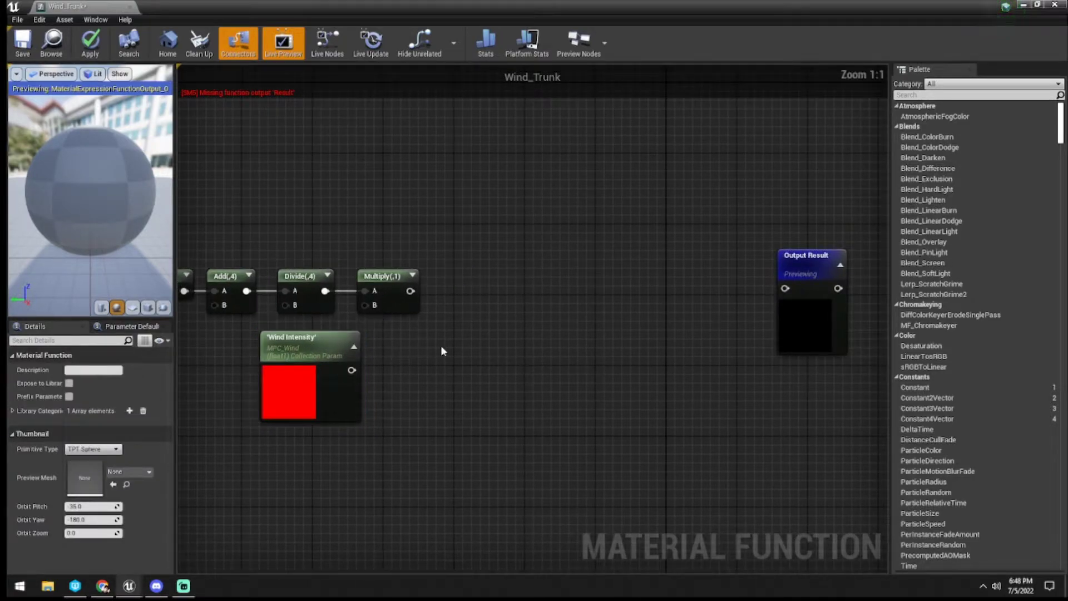
pyautogui.moveTo(348, 350)
pyautogui.mouseDown()
pyautogui.moveTo(275, 352)
pyautogui.moveTo(403, 389)
pyautogui.moveTo(337, 356)
pyautogui.mouseUp()
pyautogui.click(387, 364)
pyautogui.click(87, 383)
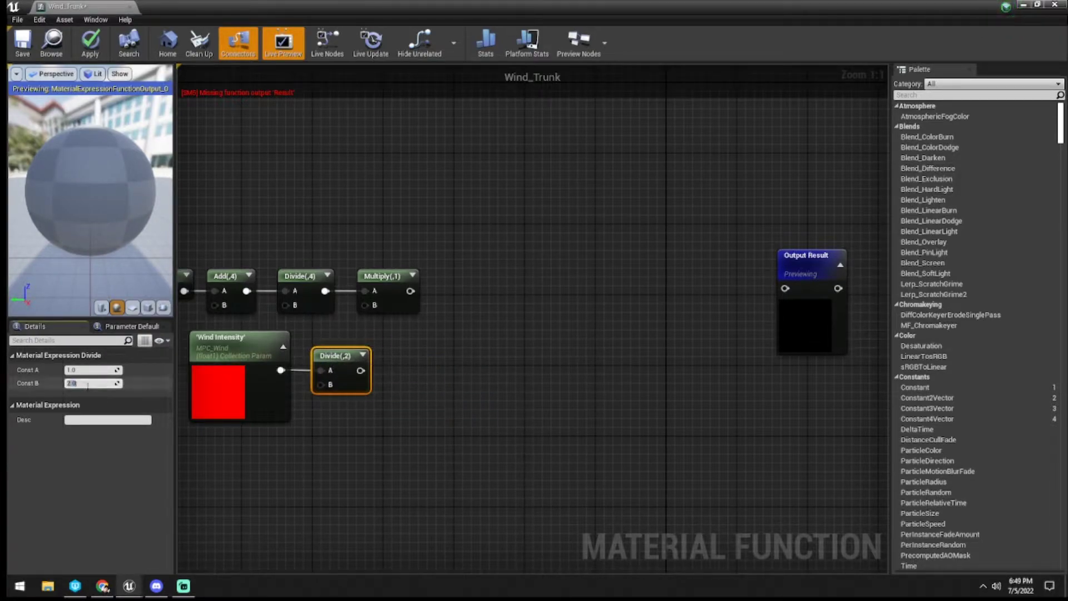
pyautogui.write('60')
pyautogui.click(345, 396)
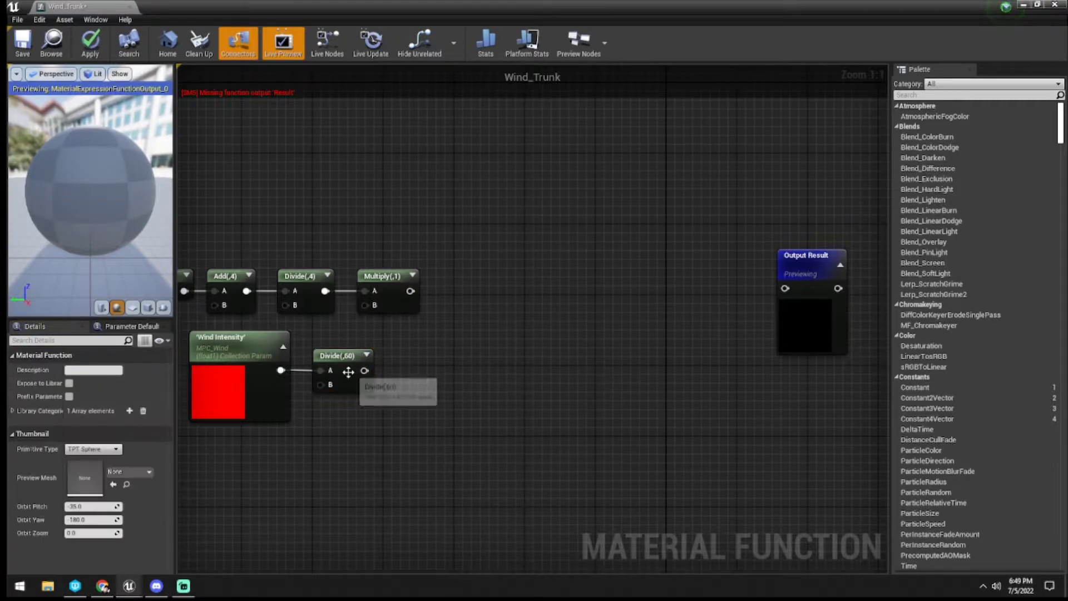
# Connect the Wind Intensity Divide output to the last Multiply's B input and tidy the branch beneath the main chain
pyautogui.moveTo(357, 354); pyautogui.dragTo(362, 303)
pyautogui.moveTo(416, 337); pyautogui.dragTo(509, 326, button='right')
pyautogui.moveTo(401, 382); pyautogui.dragTo(301, 329)
pyautogui.moveTo(435, 353); pyautogui.dragTo(403, 353)
pyautogui.click(514, 349)
pyautogui.moveTo(514, 349); pyautogui.dragTo(485, 350, button='right')
pyautogui.rightClick(511, 349)
pyautogui.click(553, 302)
pyautogui.moveTo(552, 302); pyautogui.dragTo(499, 316, button='right')
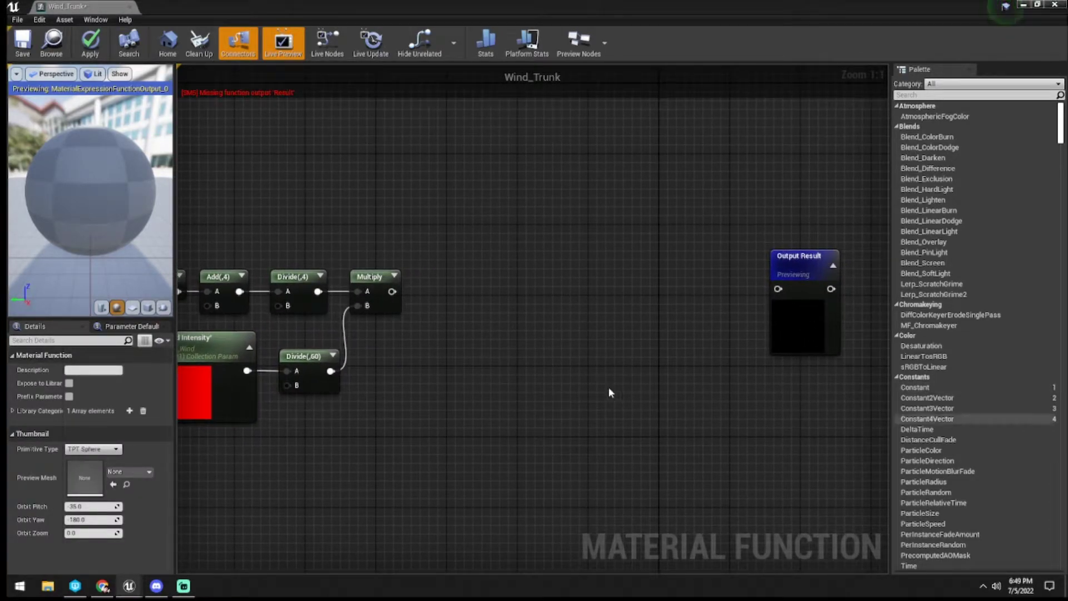
# Add a RotateAboutAxis node after the last Multiply and connect the Multiply output to its RotationAngle input
pyautogui.rightClick(461, 309)
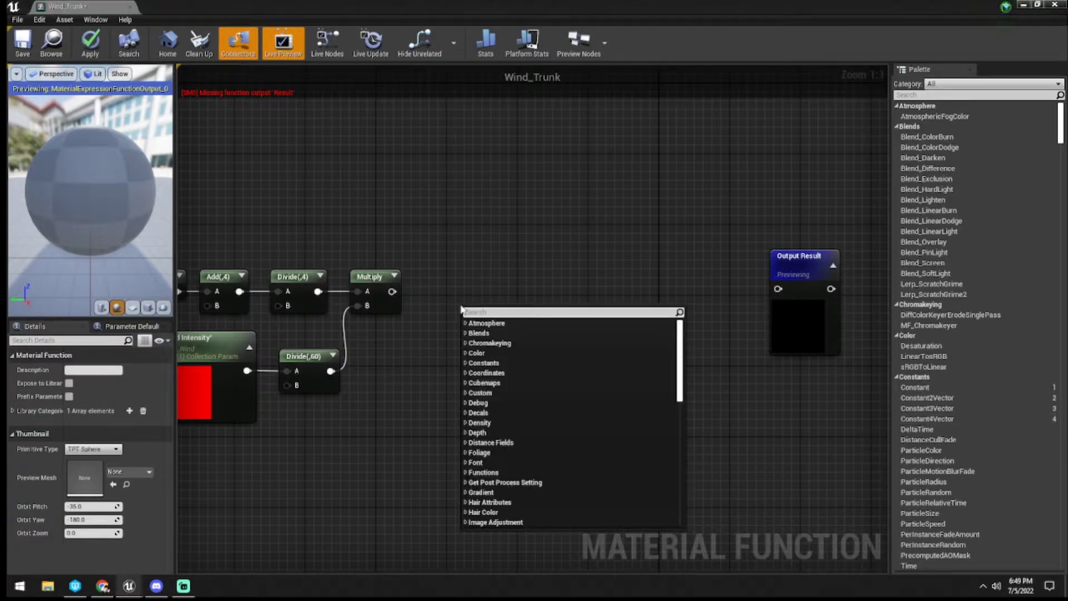
pyautogui.write('rotate about axi')
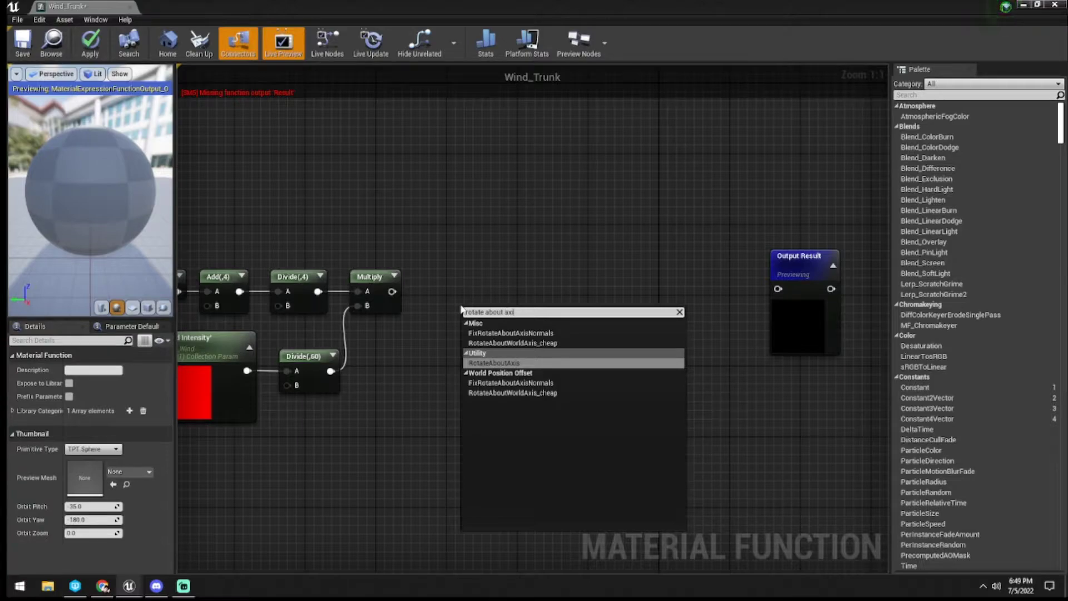
pyautogui.click(494, 363)
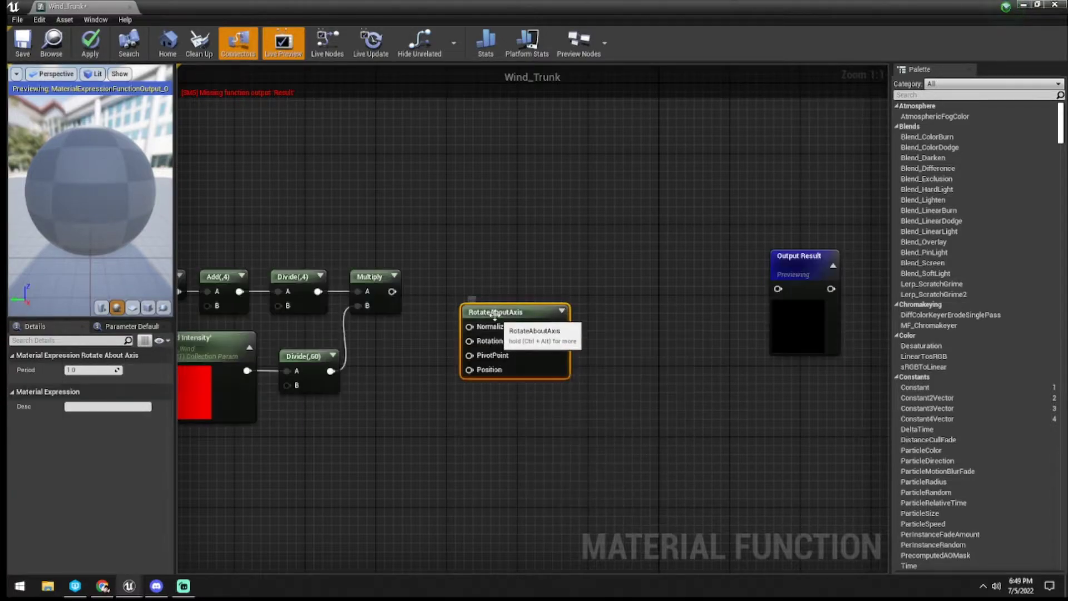
pyautogui.moveTo(491, 272); pyautogui.dragTo(465, 245)
pyautogui.moveTo(392, 291); pyautogui.dragTo(465, 283)
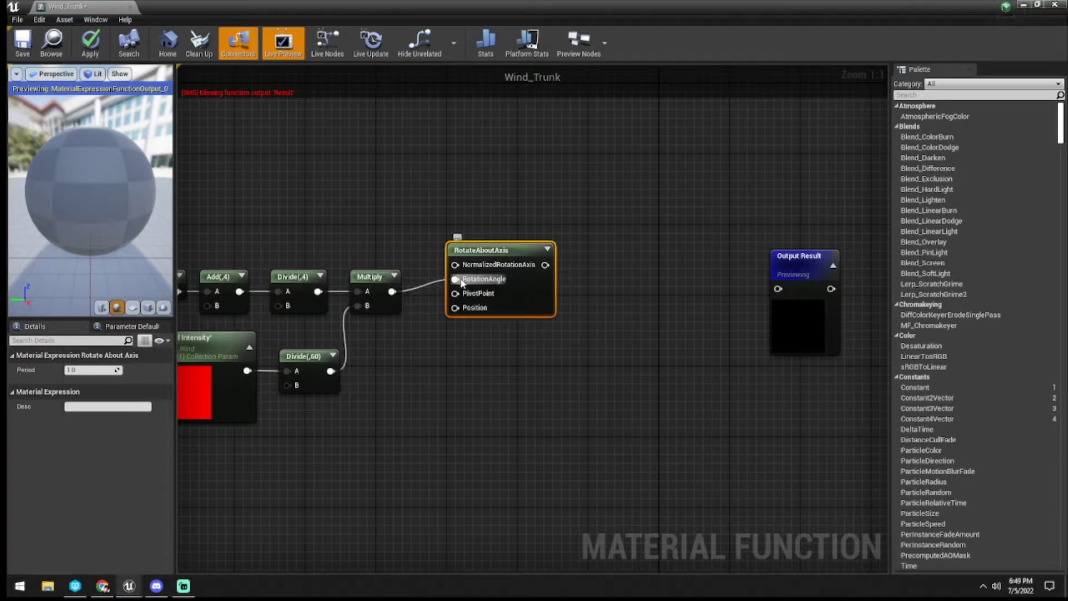
pyautogui.moveTo(469, 243); pyautogui.dragTo(458, 255)
# Duplicate the Wind Intensity collection parameter node and place the copy above the main node chain
pyautogui.moveTo(395, 223); pyautogui.dragTo(613, 290, button='right')
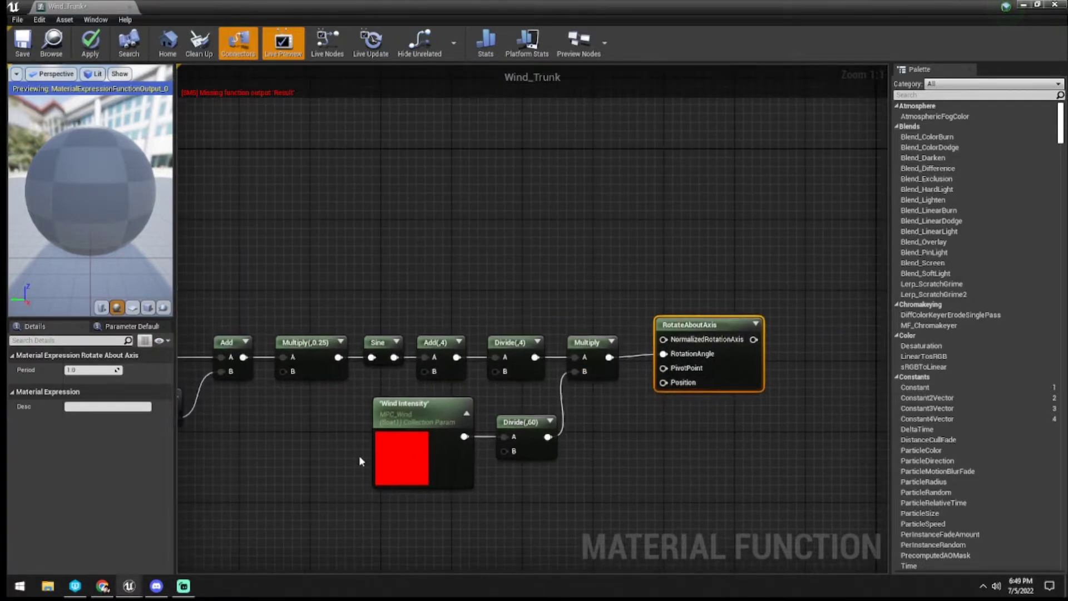
pyautogui.click(384, 459)
pyautogui.moveTo(458, 237); pyautogui.dragTo(460, 321, button='right')
pyautogui.hotkey('ctrl', 'v')
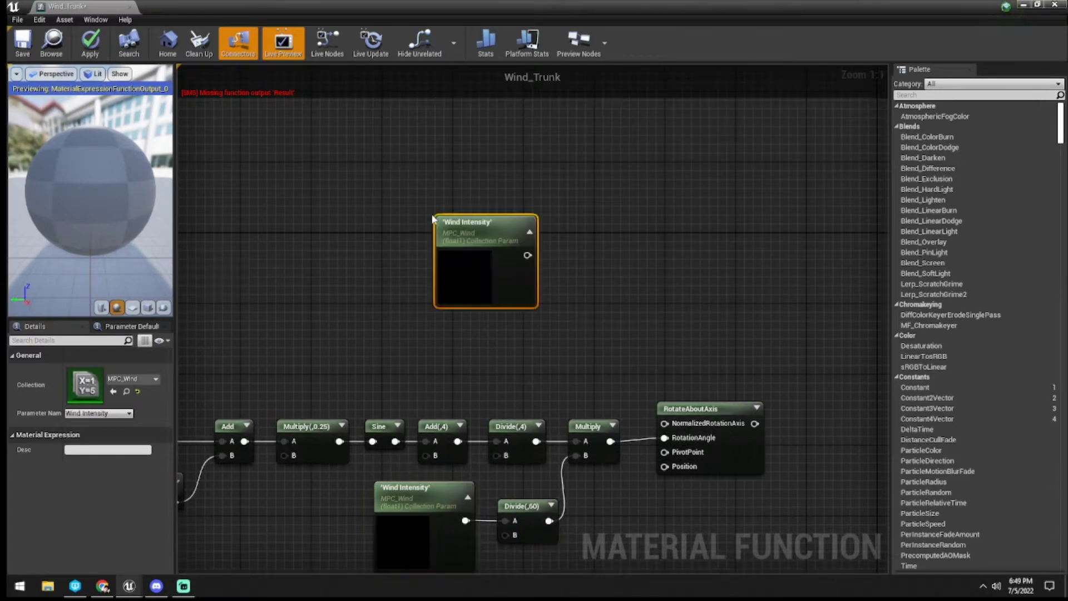
pyautogui.moveTo(505, 256); pyautogui.dragTo(461, 238)
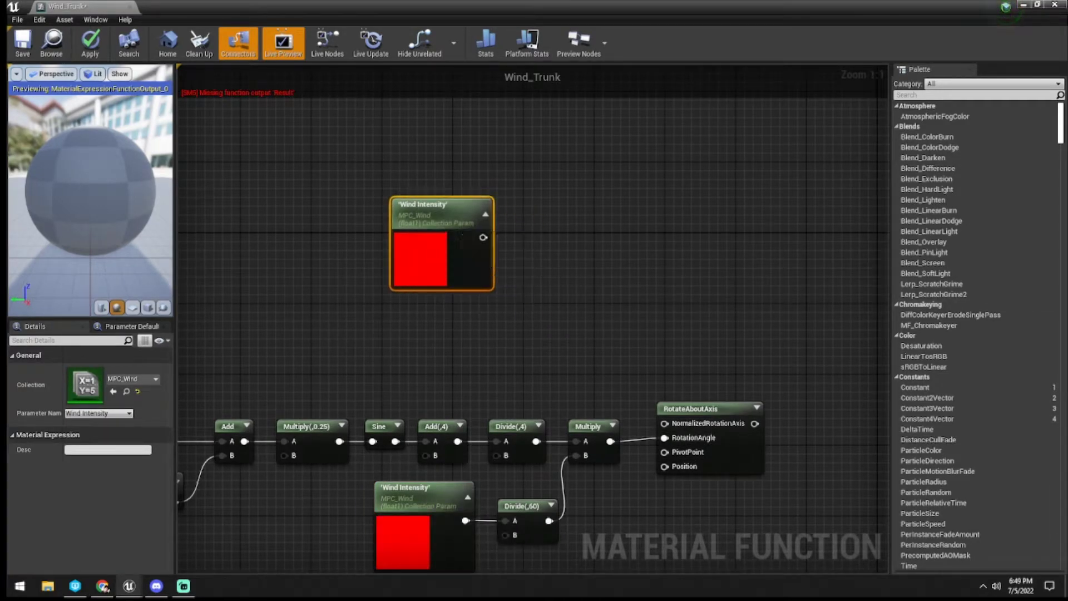
# Switch the copied collection parameter to Wind Driection and feed its output into a new BreakOutFloat2Components node
pyautogui.click(100, 413)
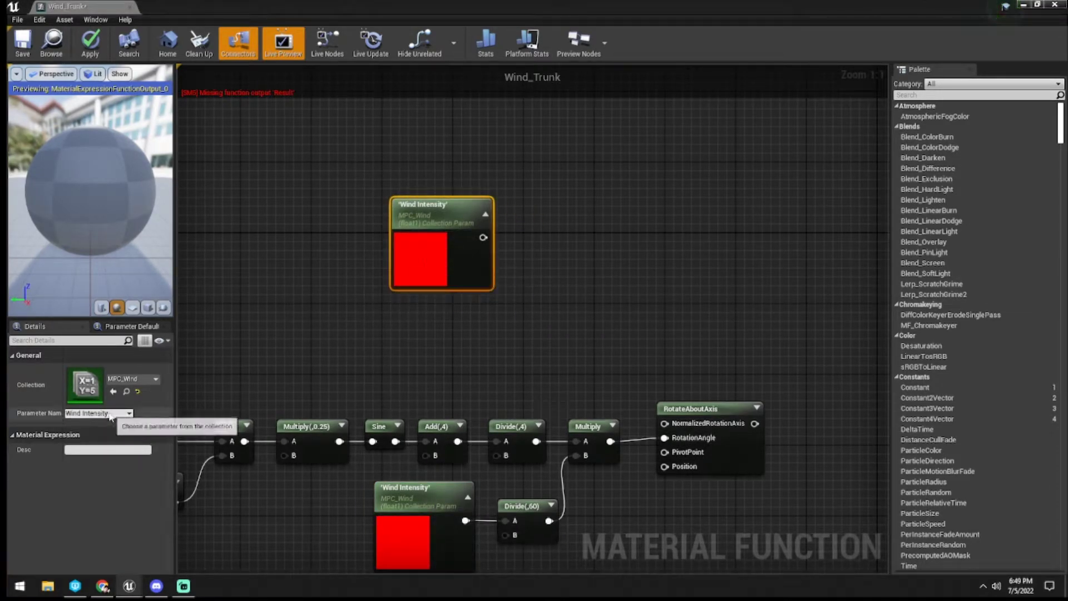
pyautogui.click(101, 422)
pyautogui.moveTo(433, 244); pyautogui.dragTo(343, 289, button='right')
pyautogui.moveTo(359, 252); pyautogui.dragTo(374, 223)
pyautogui.write('break')
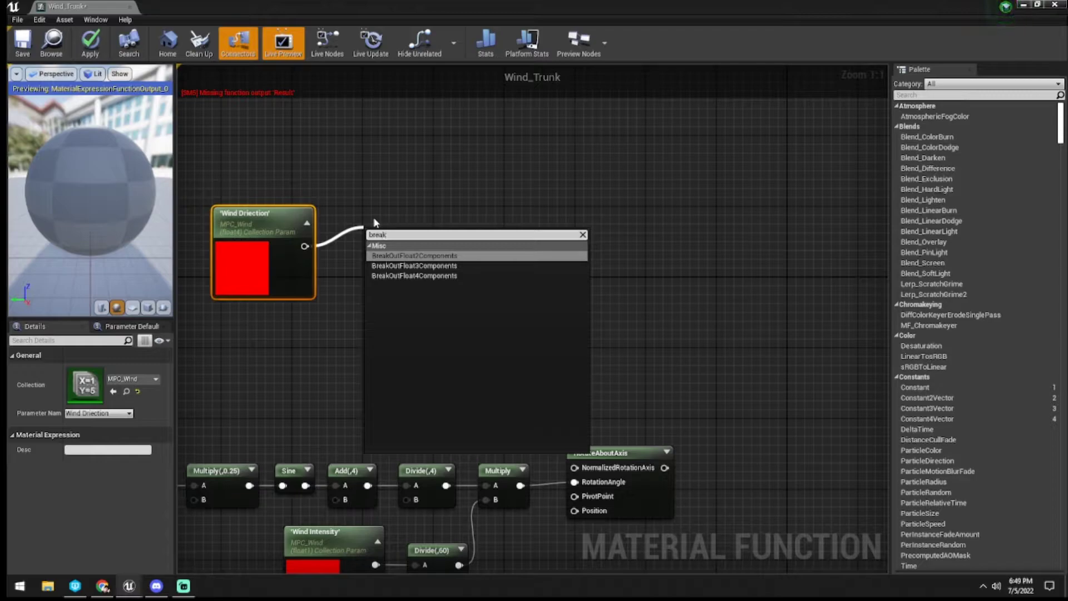
pyautogui.click(403, 257)
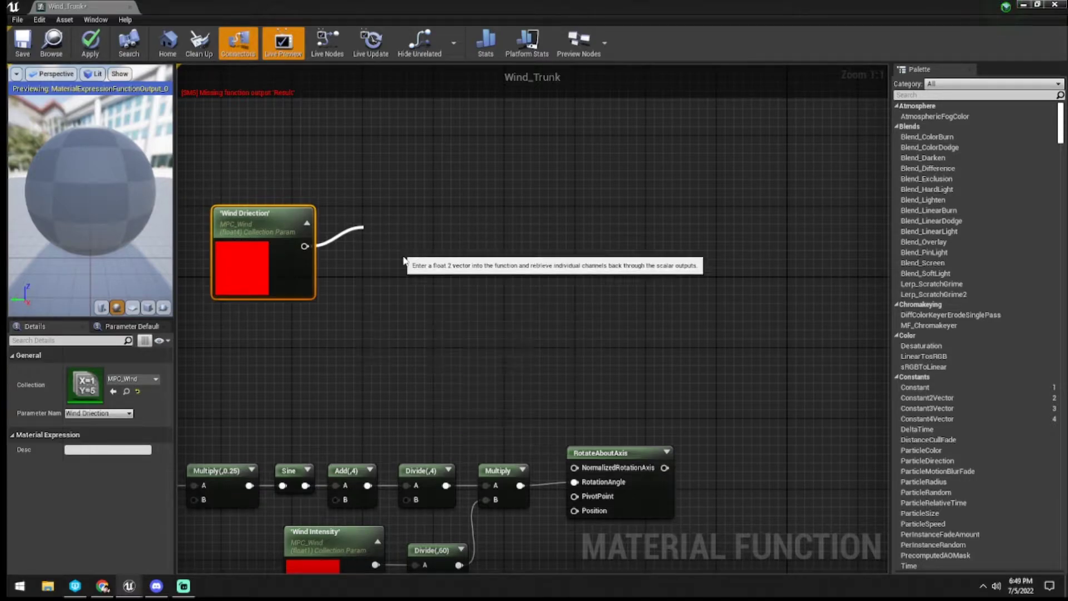
# Add a Multiply node fed by the BreakOutFloat2Components R output at A and set its Const B to -1
pyautogui.moveTo(426, 231); pyautogui.dragTo(338, 227, button='right')
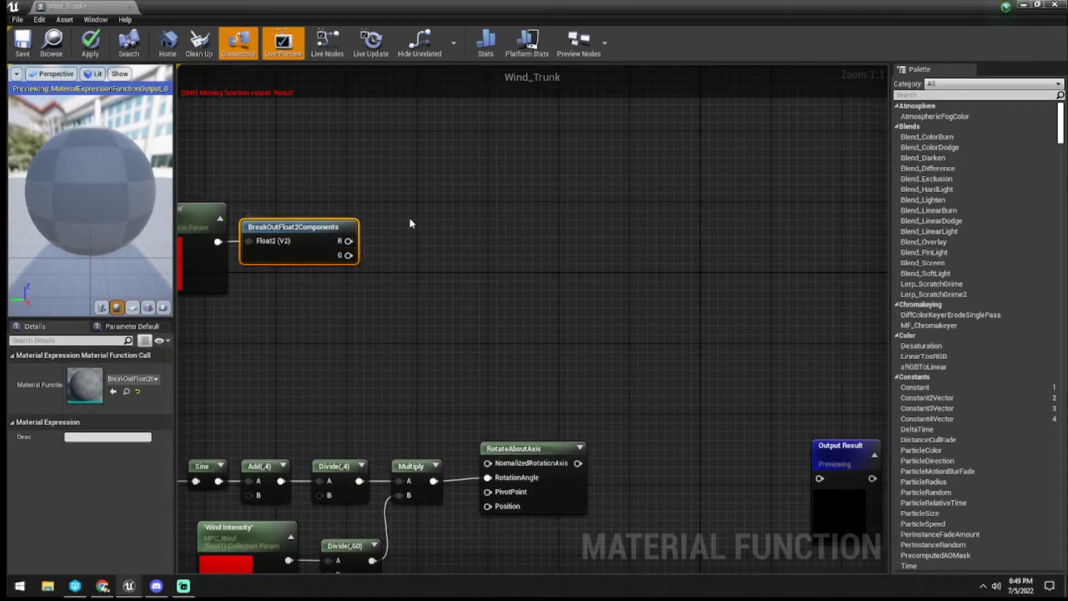
pyautogui.press('m')
pyautogui.click(410, 220)
pyautogui.moveTo(348, 241); pyautogui.dragTo(438, 189)
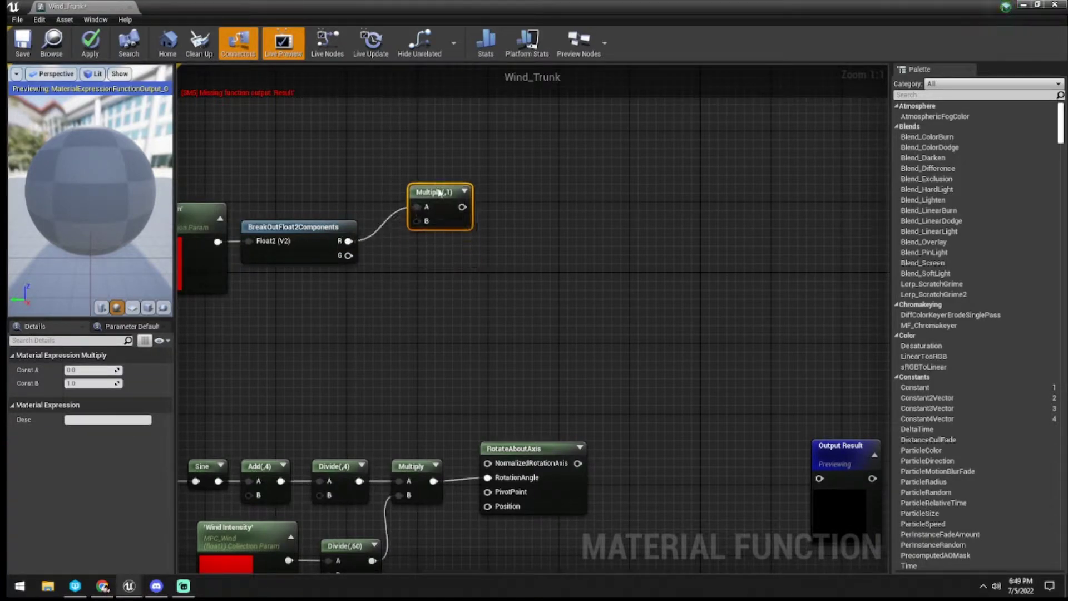
pyautogui.click(85, 383)
pyautogui.write('-')
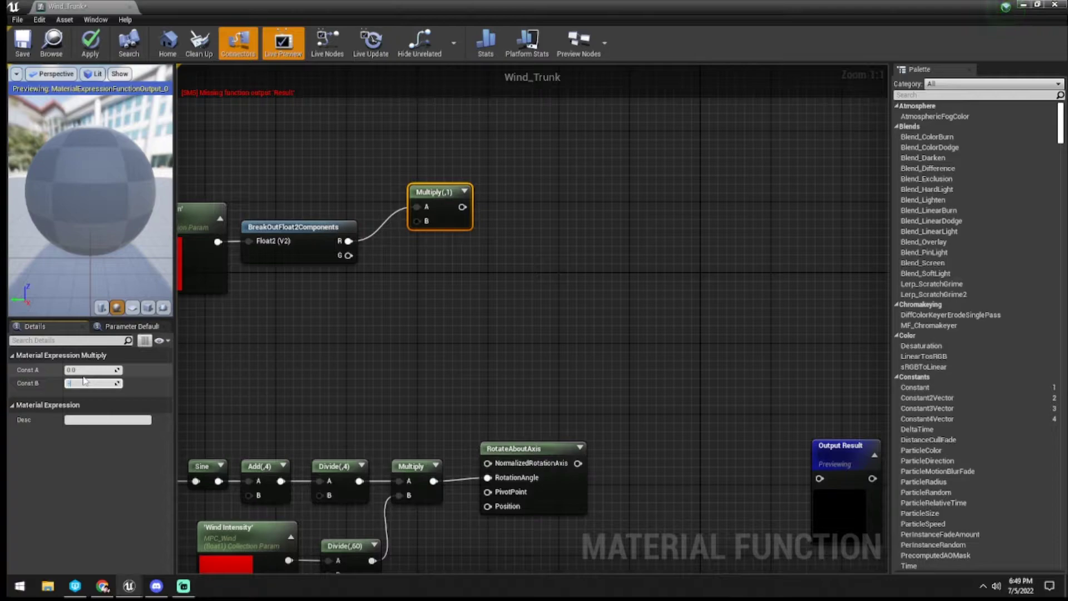
pyautogui.write('1')
pyautogui.press('Return')
pyautogui.click(419, 272)
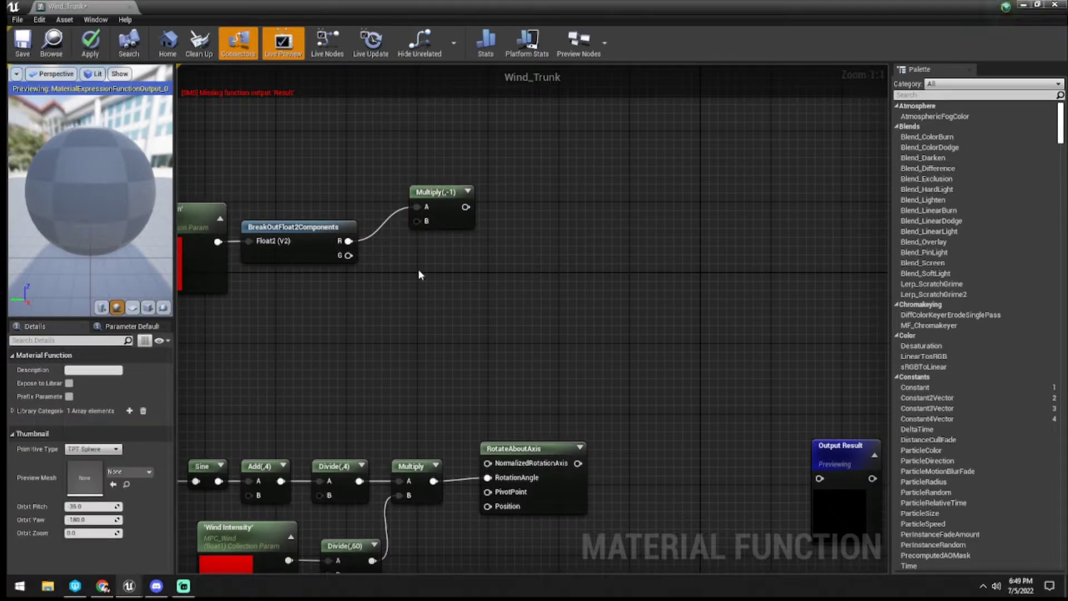
# Add a MakeFloat2 node taking the Multiply output as X and the BreakOutFloat2Components G output as Y
pyautogui.moveTo(466, 207); pyautogui.dragTo(541, 238)
pyautogui.write('make float')
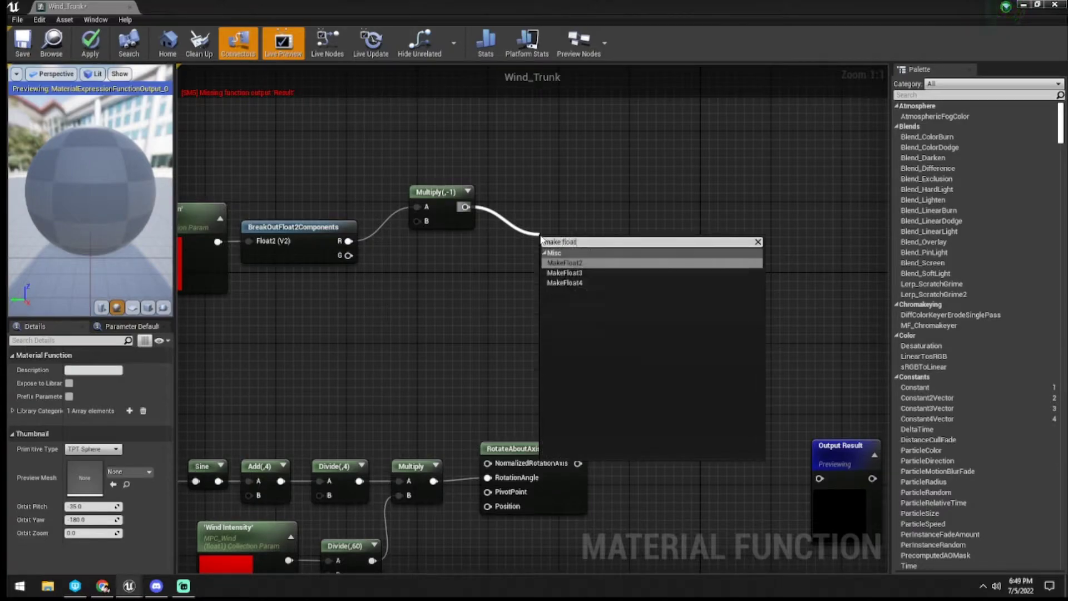
pyautogui.press('Return')
pyautogui.moveTo(348, 255)
pyautogui.mouseDown()
pyautogui.moveTo(477, 281)
pyautogui.moveTo(563, 272)
pyautogui.mouseUp()
pyautogui.moveTo(566, 243); pyautogui.dragTo(515, 245)
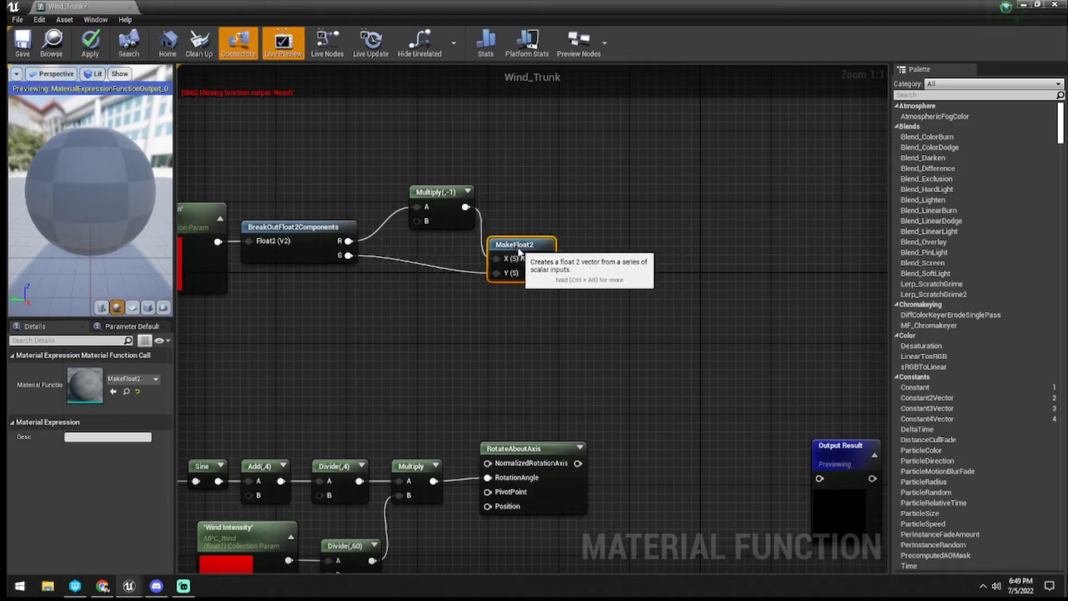
# Straighten the connections between the Wind Driection, BreakOutFloat2Components and MakeFloat2 nodes, and move the -1 Multiply closer to them
pyautogui.moveTo(414, 232); pyautogui.dragTo(526, 194, button='right')
pyautogui.moveTo(242, 138); pyautogui.dragTo(750, 271)
pyautogui.moveTo(620, 213); pyautogui.dragTo(412, 276)
pyautogui.moveTo(493, 219); pyautogui.dragTo(778, 151, button='right')
pyautogui.click(771, 247)
pyautogui.moveTo(770, 251); pyautogui.dragTo(428, 193)
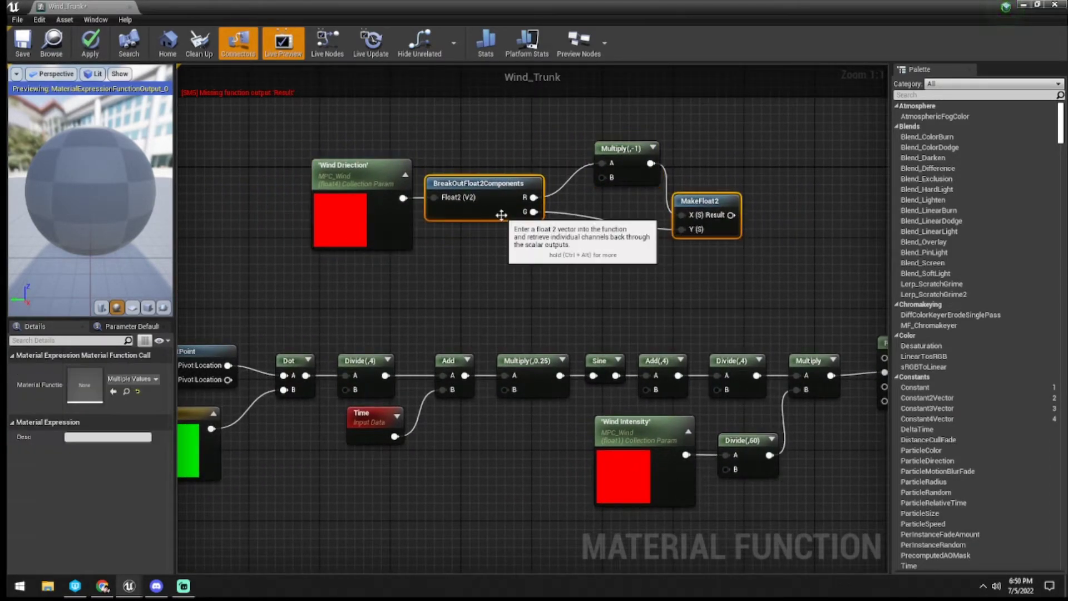
pyautogui.press('q')
pyautogui.click(499, 251)
pyautogui.moveTo(268, 207); pyautogui.dragTo(764, 209)
pyautogui.press('q')
pyautogui.click(535, 291)
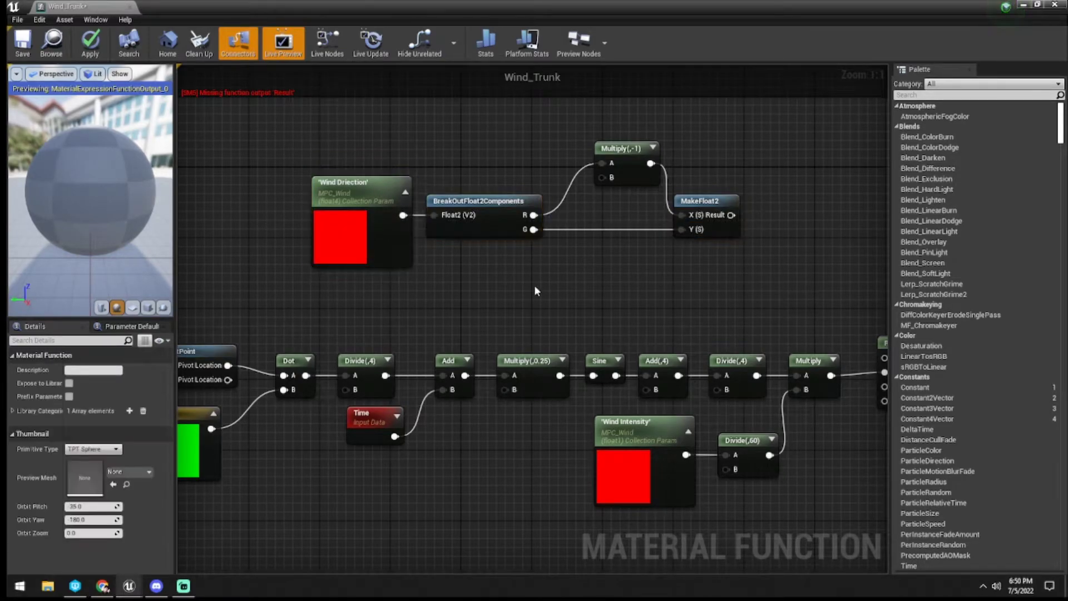
pyautogui.moveTo(612, 253); pyautogui.dragTo(481, 250, button='right')
pyautogui.moveTo(426, 153); pyautogui.dragTo(408, 188)
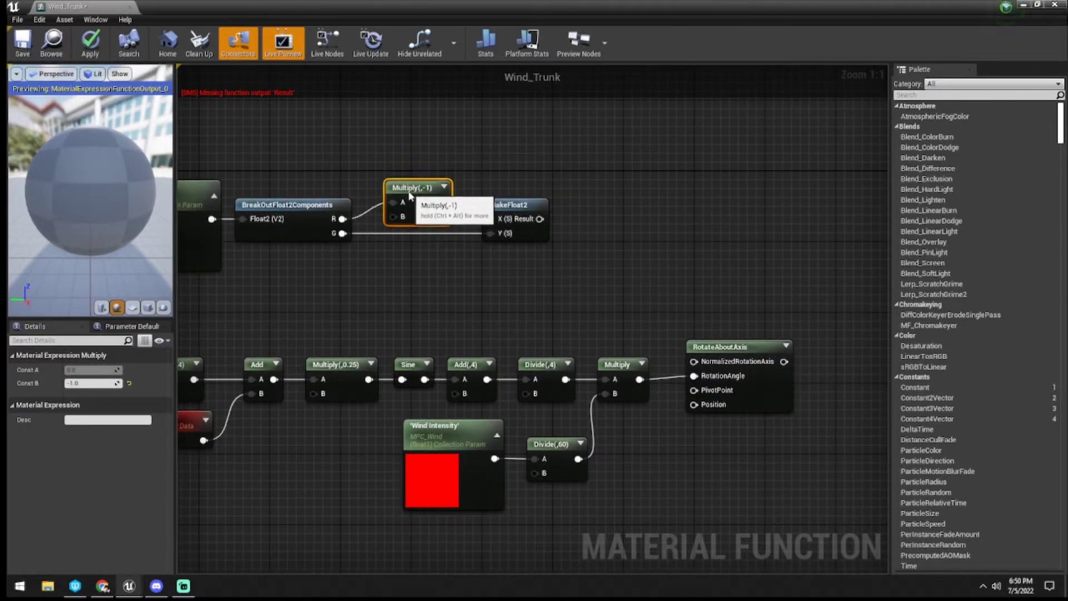
# Connect the MakeFloat2 Result to the NormalizedRotationAxis input of RotateAboutAxis
pyautogui.click(580, 155)
pyautogui.moveTo(578, 156); pyautogui.dragTo(444, 148, button='right')
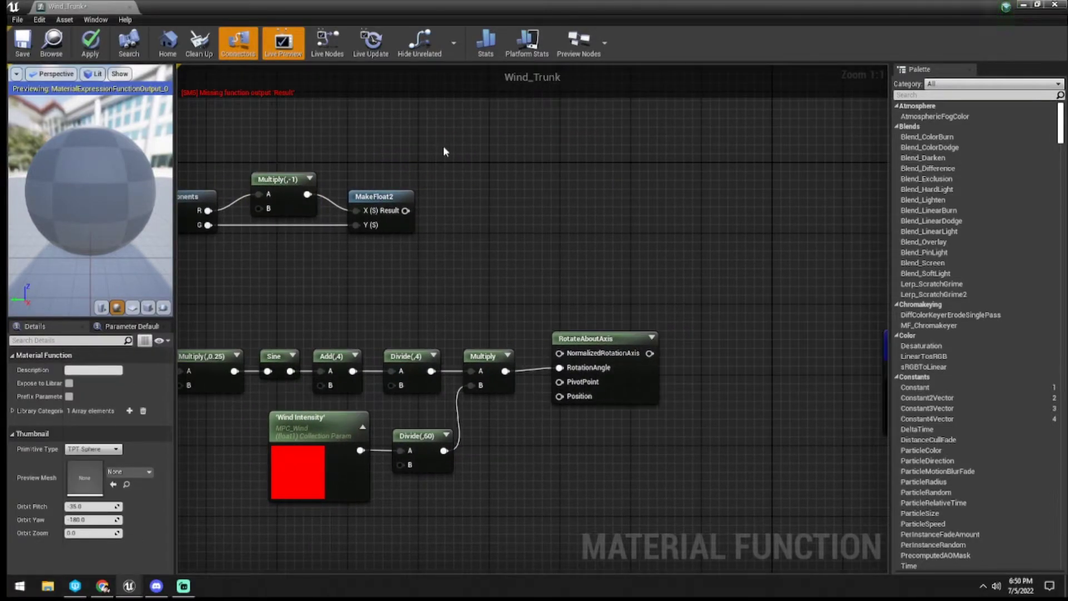
pyautogui.moveTo(406, 210); pyautogui.dragTo(573, 359)
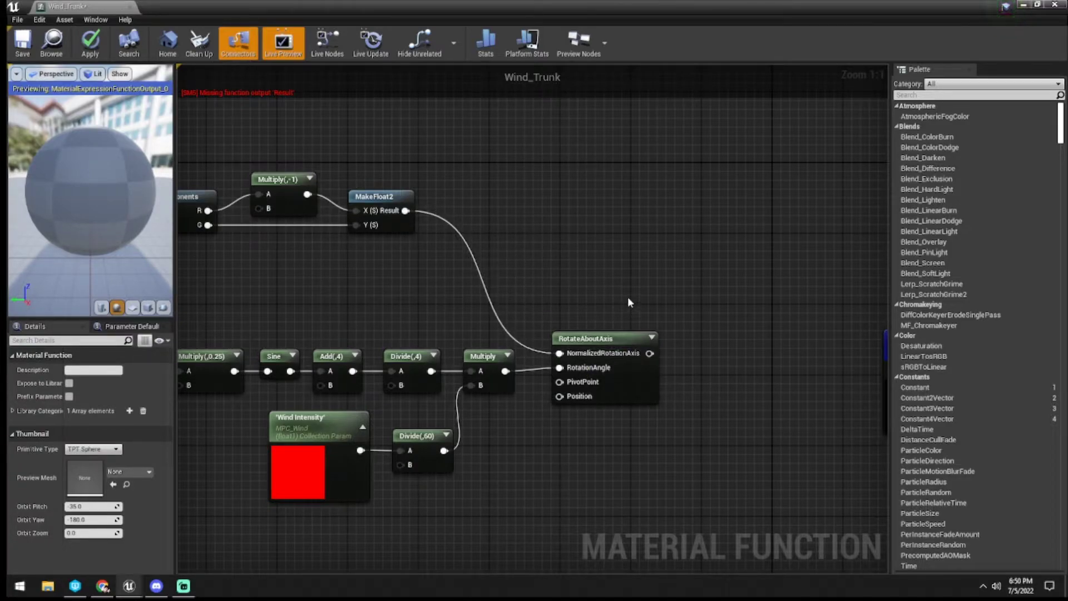
# Duplicate the ObjectPivotPoint node beneath the last Multiply, connect its Object Pivot Location to RotateAboutAxis PivotPoint, and space out the nodes
pyautogui.moveTo(603, 301); pyautogui.dragTo(871, 256, button='right')
pyautogui.moveTo(334, 272); pyautogui.dragTo(602, 250, button='right')
pyautogui.click(421, 287)
pyautogui.moveTo(806, 260); pyautogui.dragTo(212, 222, button='right')
pyautogui.hotkey('ctrl', 'v')
pyautogui.moveTo(543, 400); pyautogui.dragTo(501, 276)
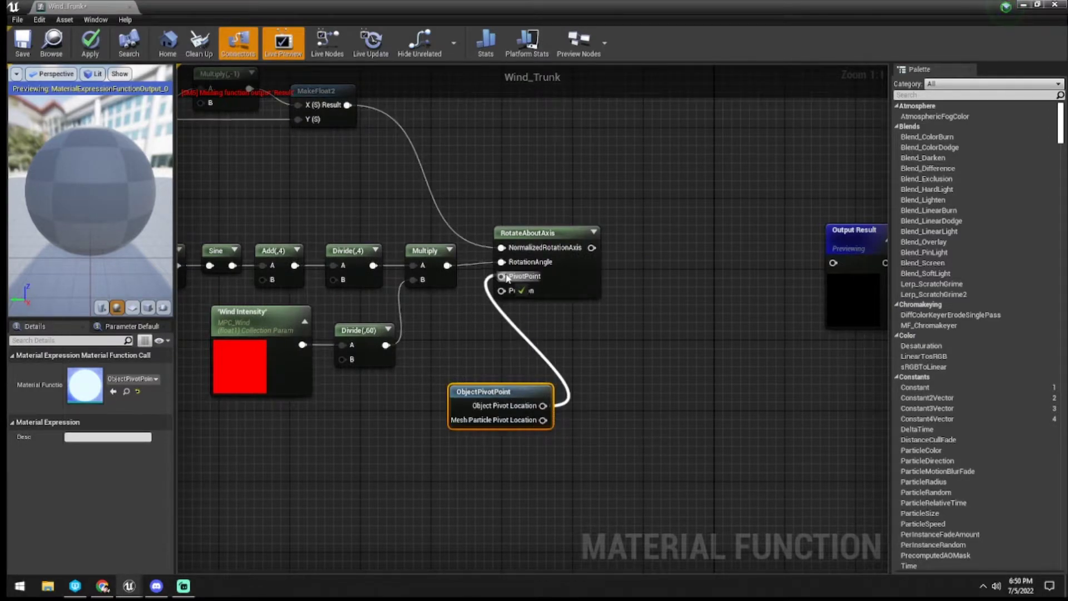
pyautogui.moveTo(506, 391); pyautogui.dragTo(480, 342)
pyautogui.moveTo(534, 234); pyautogui.dragTo(622, 243)
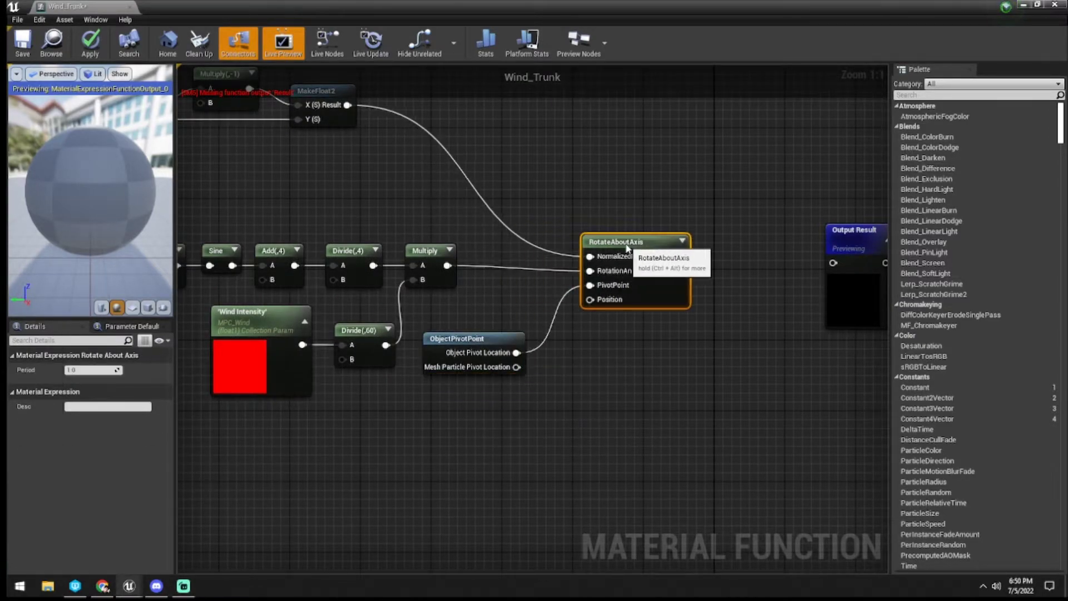
pyautogui.moveTo(484, 342); pyautogui.dragTo(483, 307)
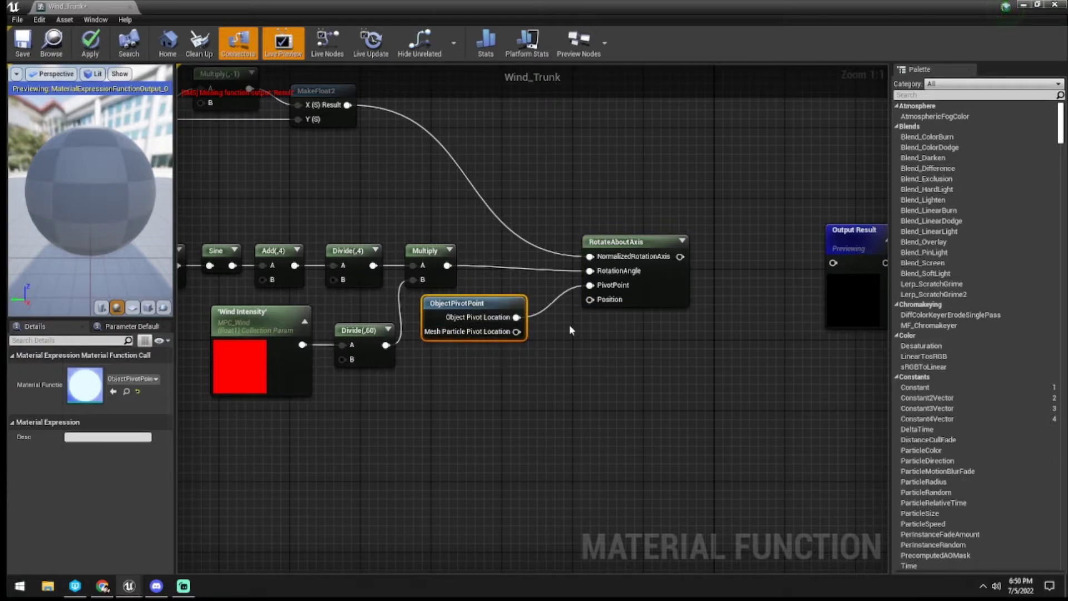
pyautogui.click(570, 330)
# Add a WorldPosition node beneath the RotateAboutAxis node
pyautogui.moveTo(570, 331); pyautogui.dragTo(581, 302, button='right')
pyautogui.rightClick(525, 352)
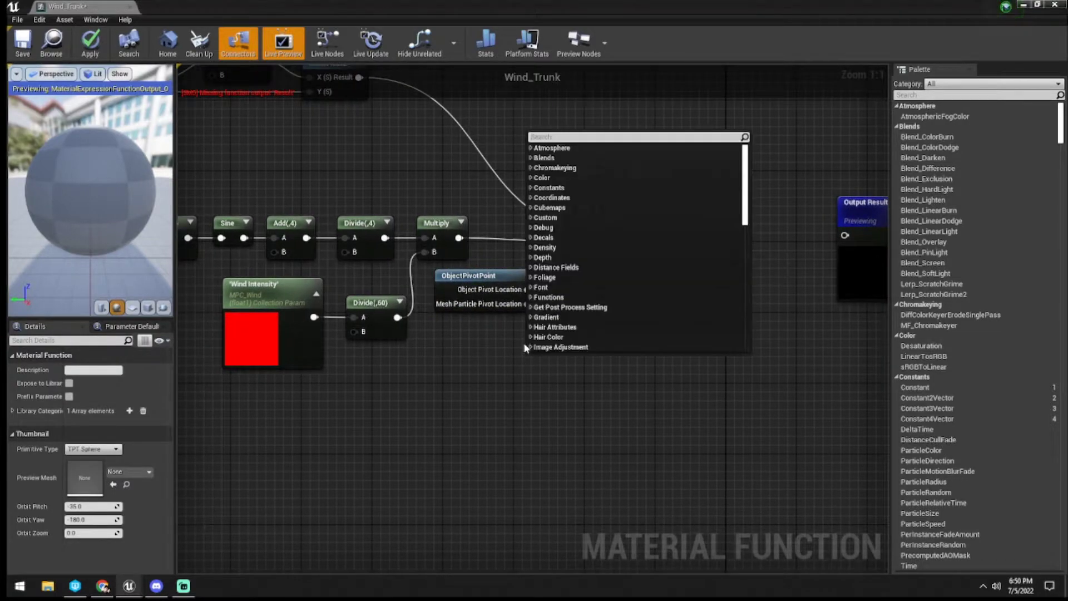
pyautogui.write('world position')
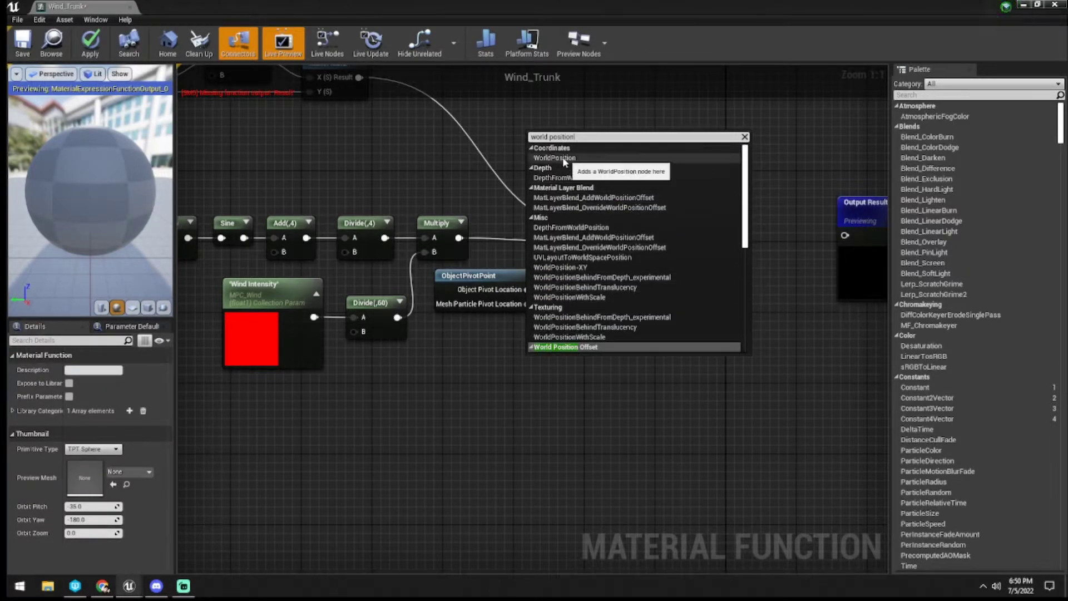
pyautogui.click(562, 158)
pyautogui.rightClick(438, 387)
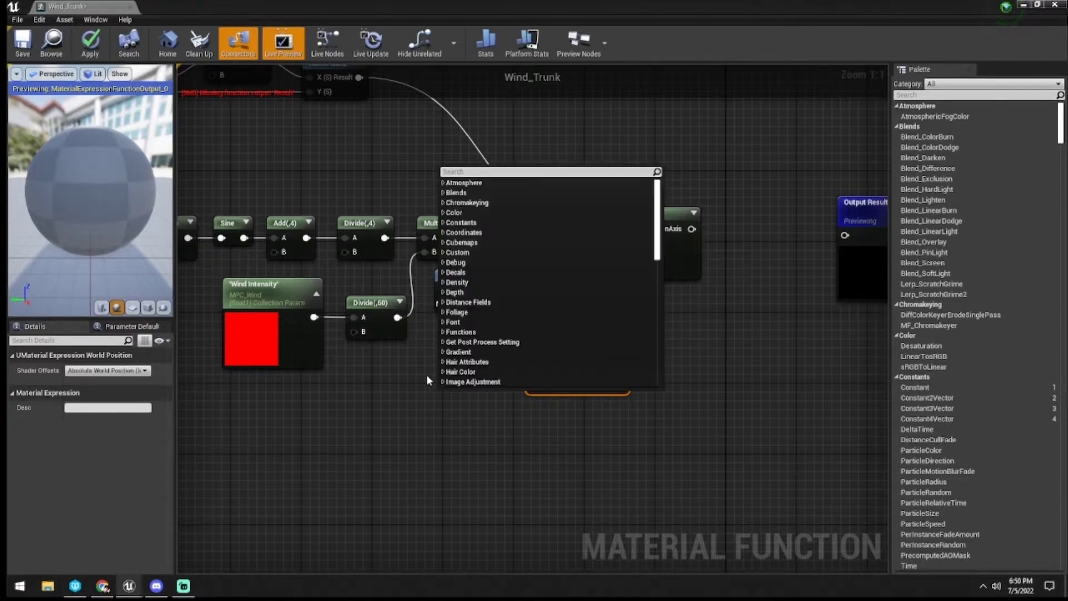
pyautogui.write('worldposition')
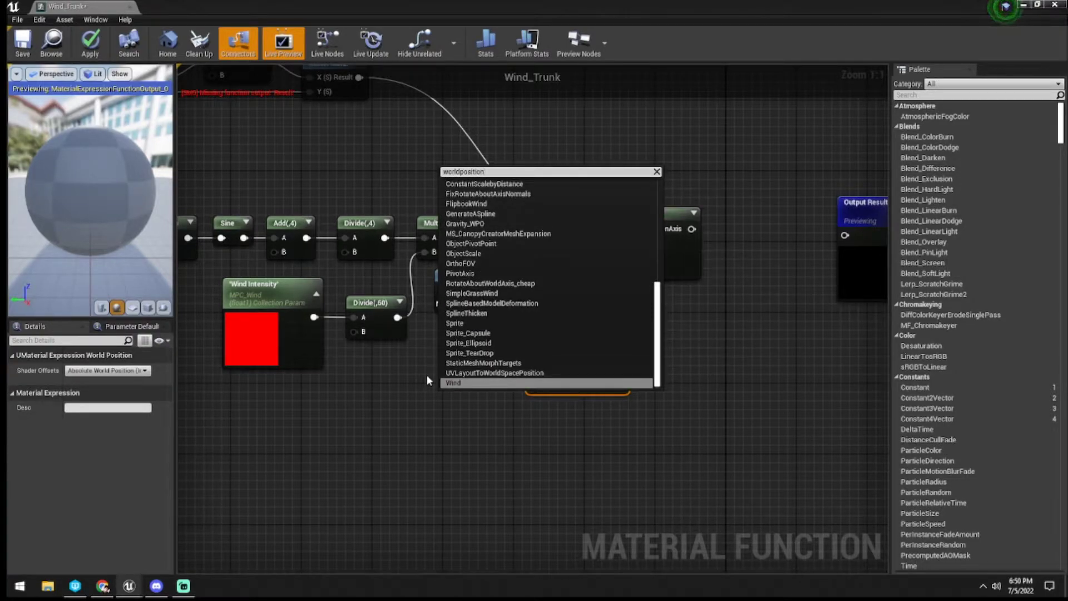
pyautogui.click(348, 385)
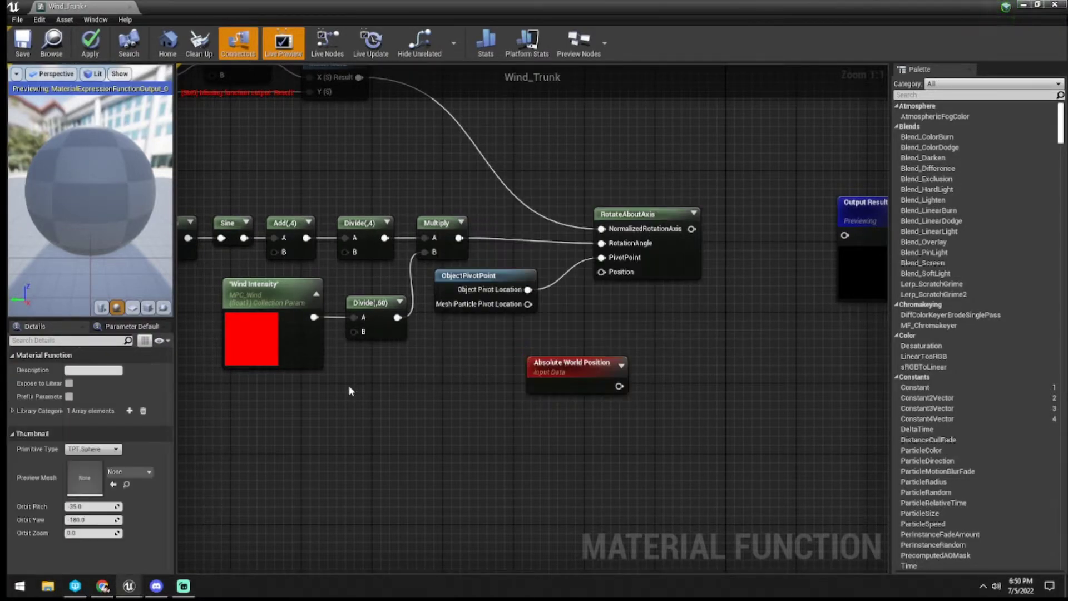
# Place the Absolute World Position node beneath ObjectPivotPoint and connect it to the Position input of RotateAboutAxis
pyautogui.moveTo(548, 392); pyautogui.dragTo(464, 349)
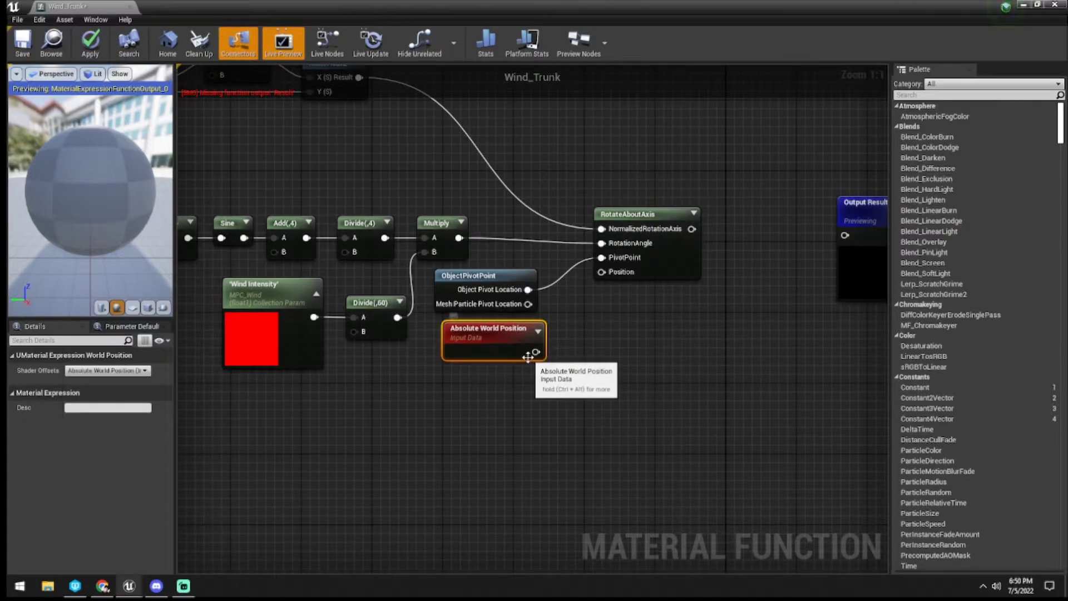
pyautogui.moveTo(530, 352); pyautogui.dragTo(601, 271)
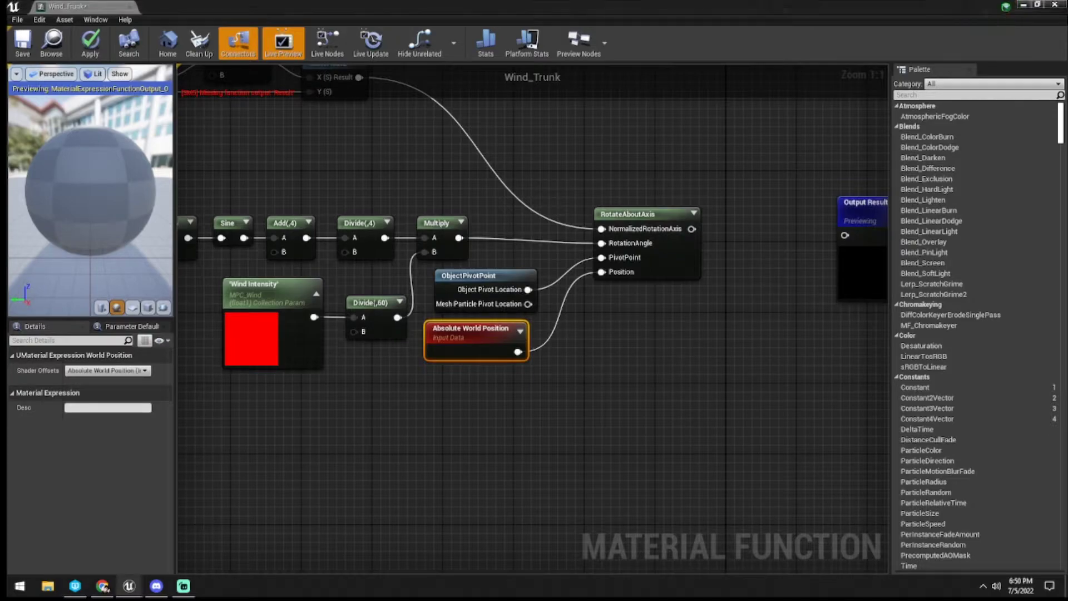
# Reposition the Output Result node and add a BoundingBoxBased_0-1_UVW node directly beneath RotateAboutAxis
pyautogui.moveTo(680, 352); pyautogui.dragTo(431, 351, button='right')
pyautogui.moveTo(628, 212); pyautogui.dragTo(689, 211)
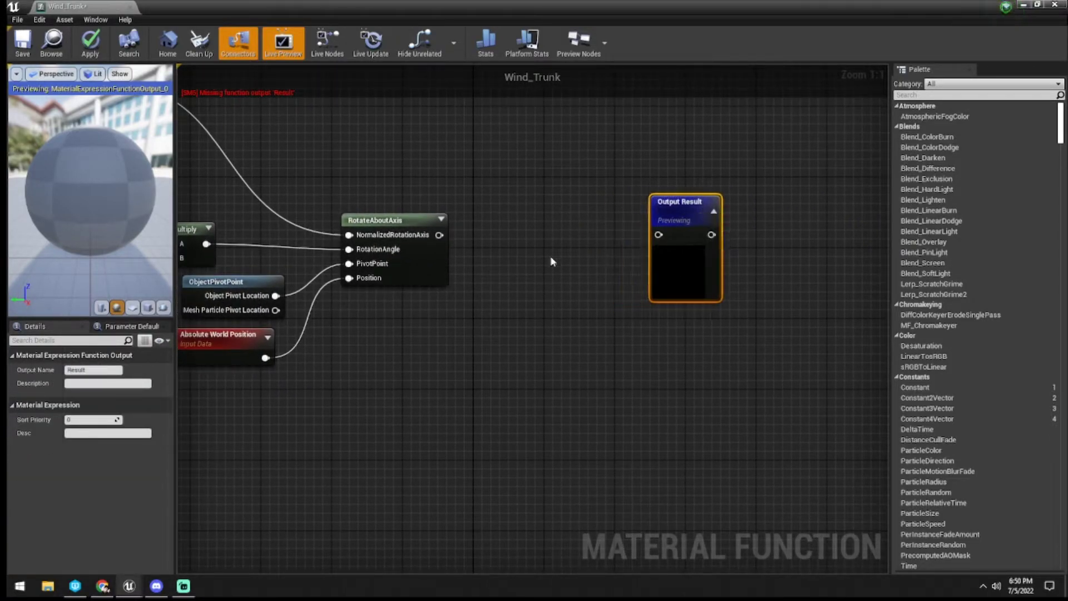
pyautogui.click(553, 261)
pyautogui.rightClick(435, 315)
pyautogui.write('bounding box')
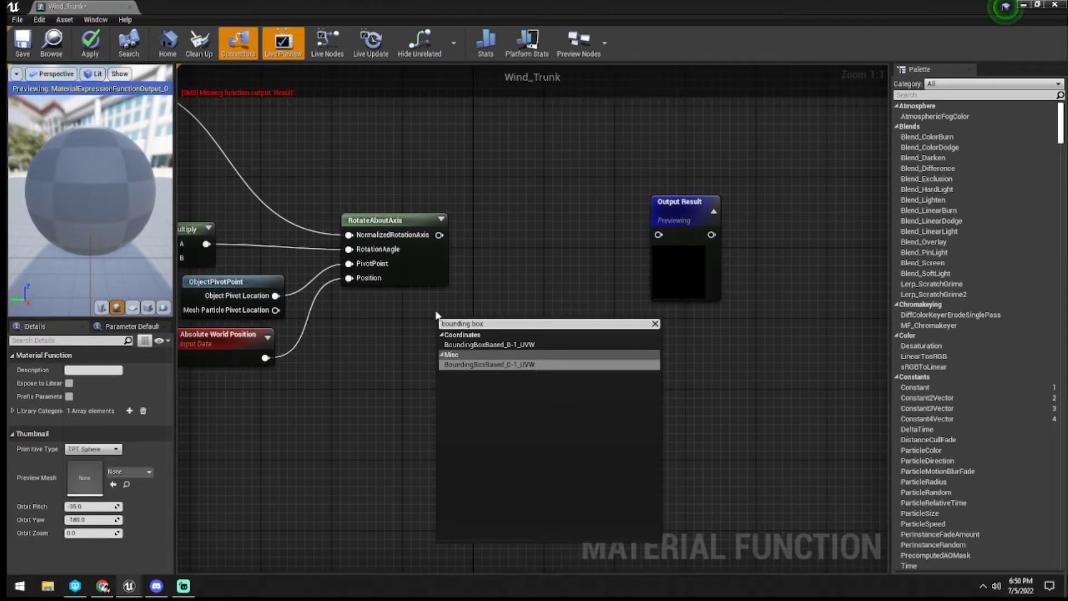
pyautogui.click(467, 344)
pyautogui.moveTo(485, 331); pyautogui.dragTo(389, 312)
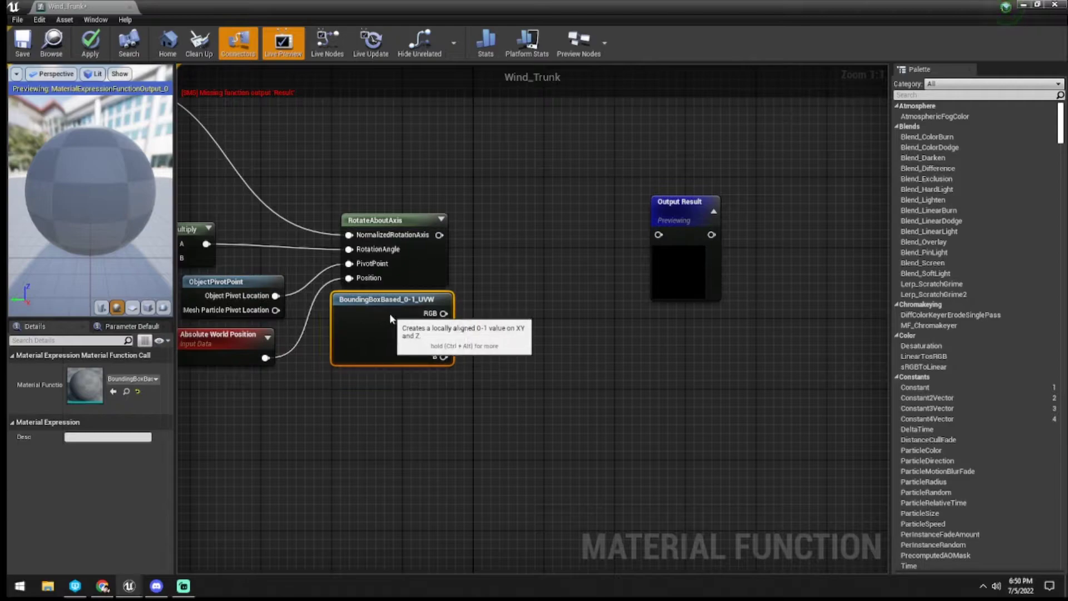
# Add a Multiply node with the RotateAboutAxis output at A and the BoundingBoxBased_0-1_UVW B output at B
pyautogui.press('m')
pyautogui.click(478, 273)
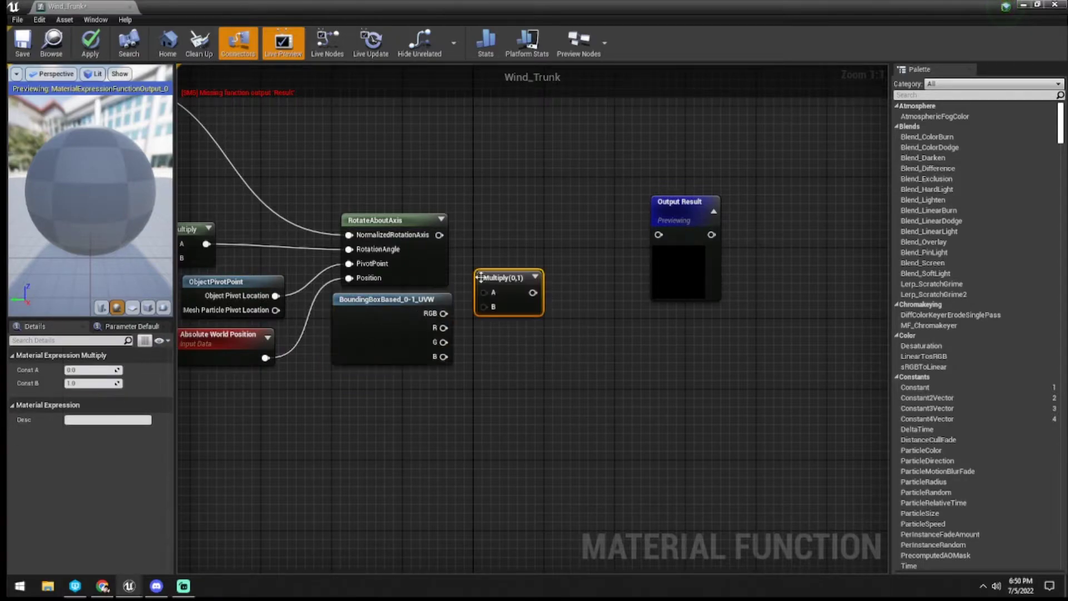
pyautogui.moveTo(495, 280); pyautogui.dragTo(537, 249)
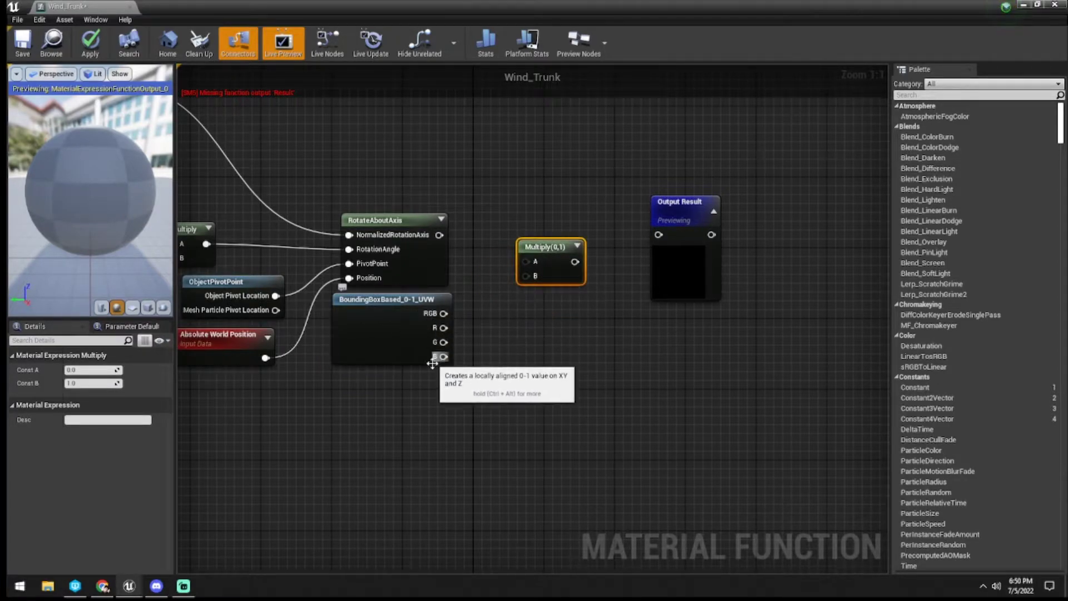
pyautogui.moveTo(443, 357); pyautogui.dragTo(438, 235)
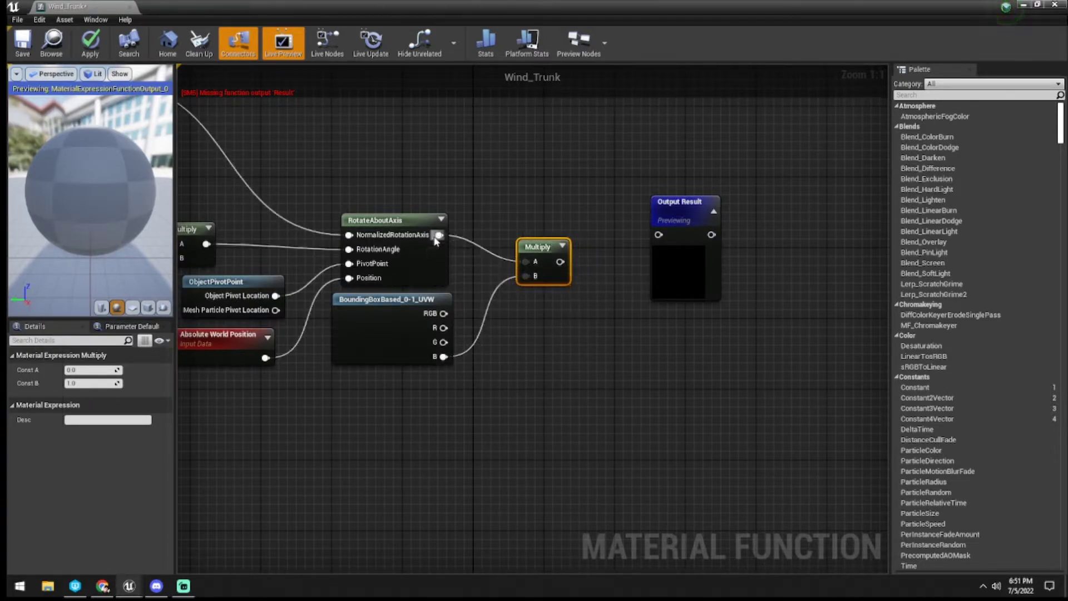
# Connect the final Multiply to the Output Result, and apply and save the Wind_Trunk function
pyautogui.moveTo(525, 252); pyautogui.dragTo(658, 234)
pyautogui.click(90, 41)
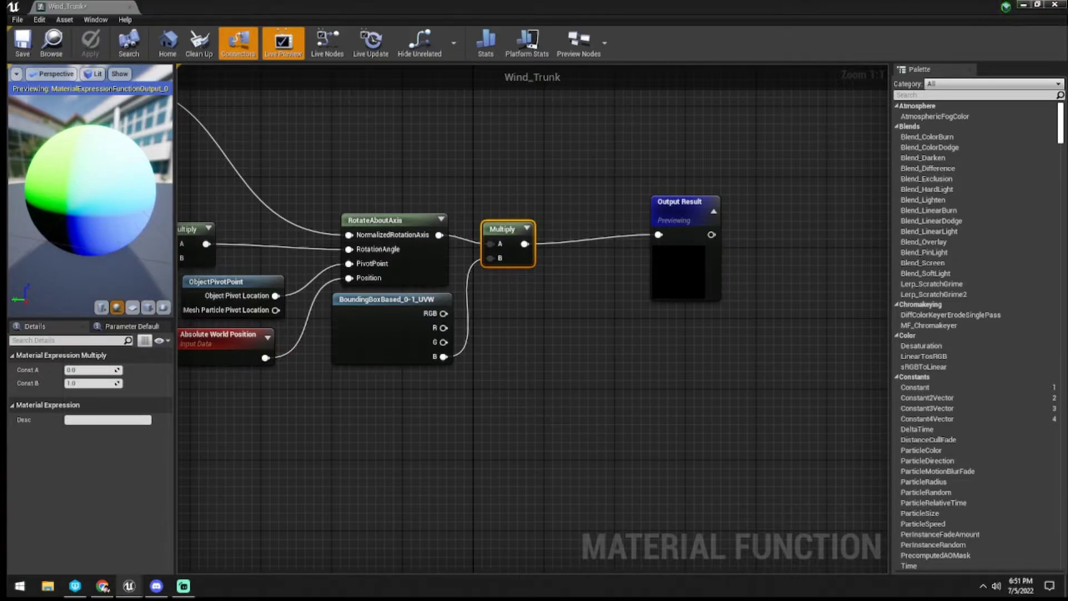
pyautogui.click(24, 45)
# Dock the Wind_Trunk editor alongside the level editor and open the Wind_Leaves material function
pyautogui.moveTo(115, 6); pyautogui.dragTo(302, 5)
pyautogui.click(88, 7)
pyautogui.doubleClick(789, 417)
# Hide the statistics readout in the Wind_Leaves editor and clear a wide working area around its Output Result node
pyautogui.moveTo(332, 256); pyautogui.dragTo(624, 241, button='right')
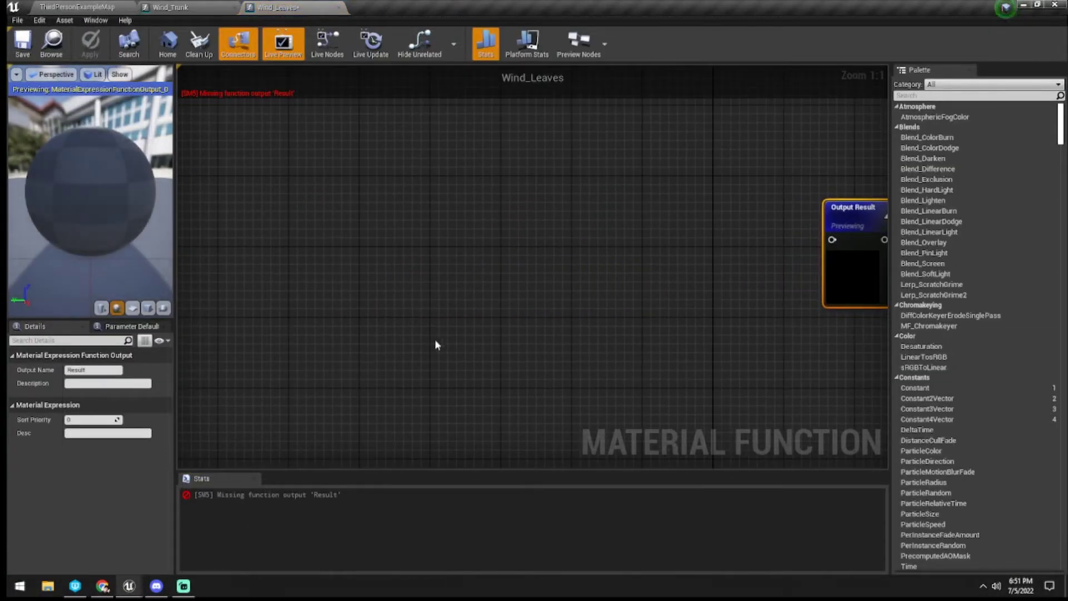
pyautogui.click(254, 478)
pyautogui.scroll(-5, 354, 410)
pyautogui.moveTo(353, 411); pyautogui.dragTo(578, 340, button='right')
pyautogui.scroll(-2, 512, 379)
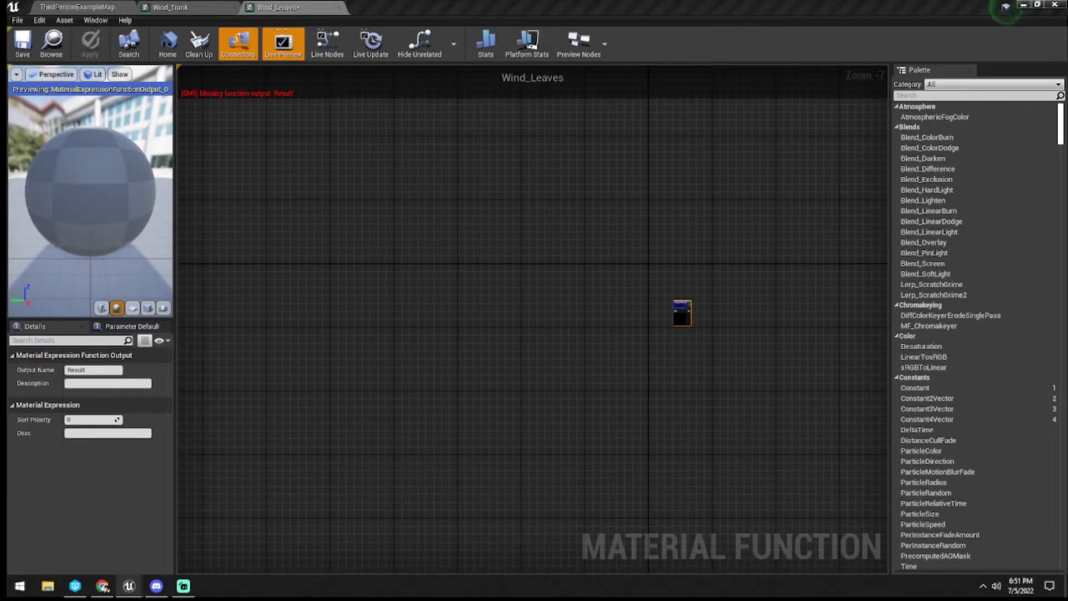
# Copy every Wind_Trunk node except the Output Result and paste the network into the Wind_Leaves graph
pyautogui.click(157, 5)
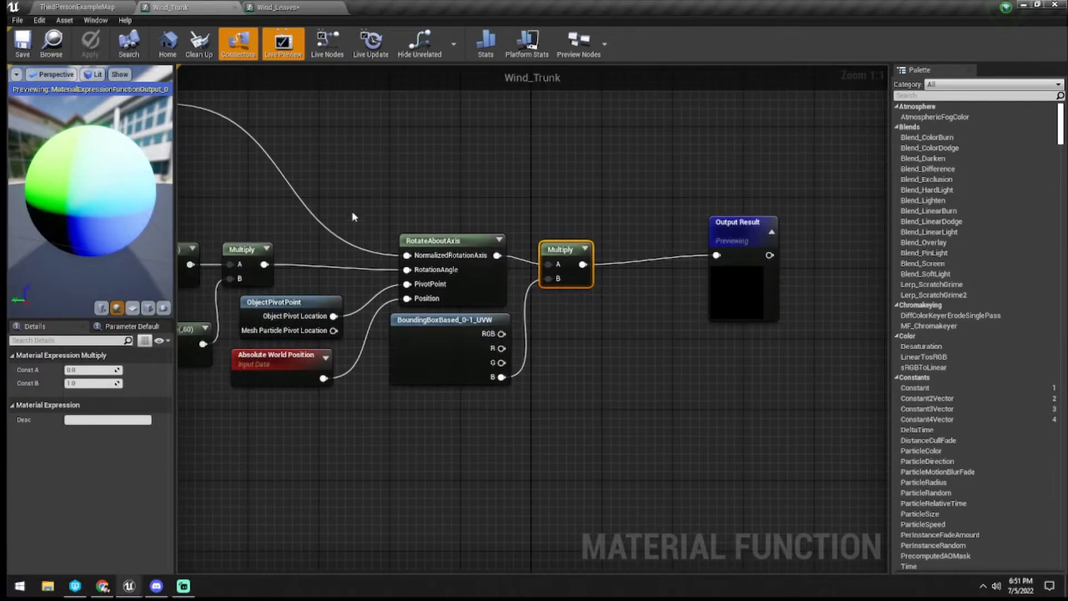
pyautogui.scroll(-6, 261, 231)
pyautogui.moveTo(262, 178); pyautogui.dragTo(504, 348)
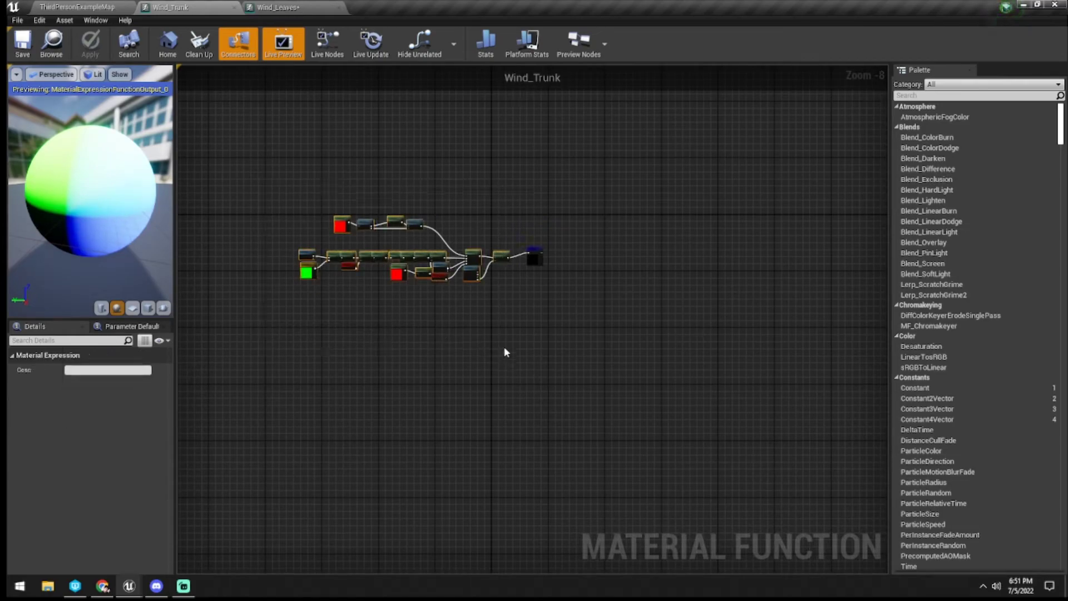
pyautogui.scroll(5, 520, 264)
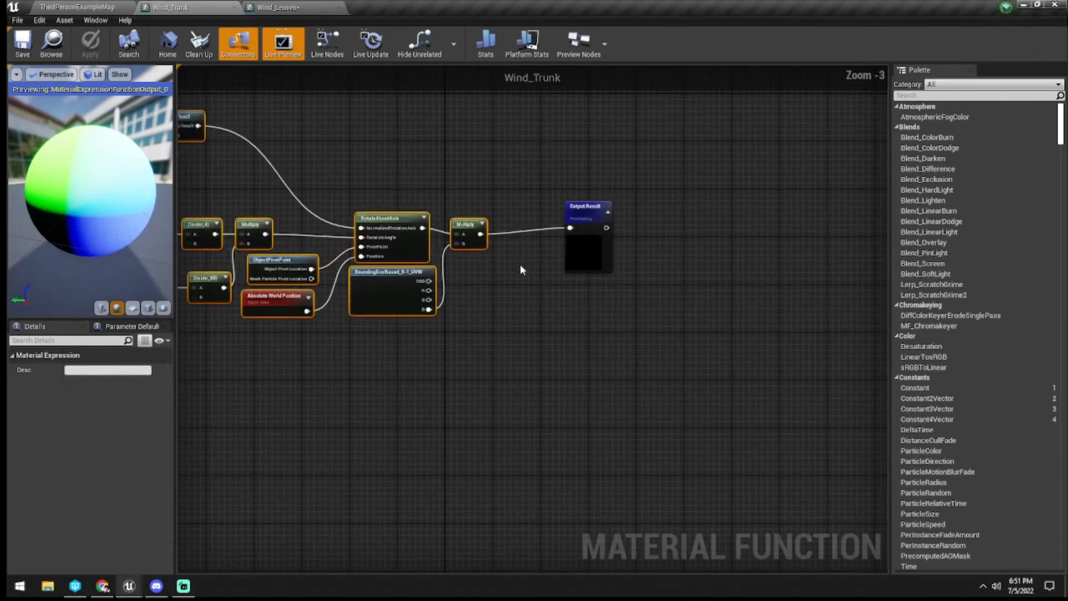
pyautogui.click(258, 8)
pyautogui.scroll(-5, 421, 339)
pyautogui.moveTo(421, 339); pyautogui.dragTo(523, 272, button='right')
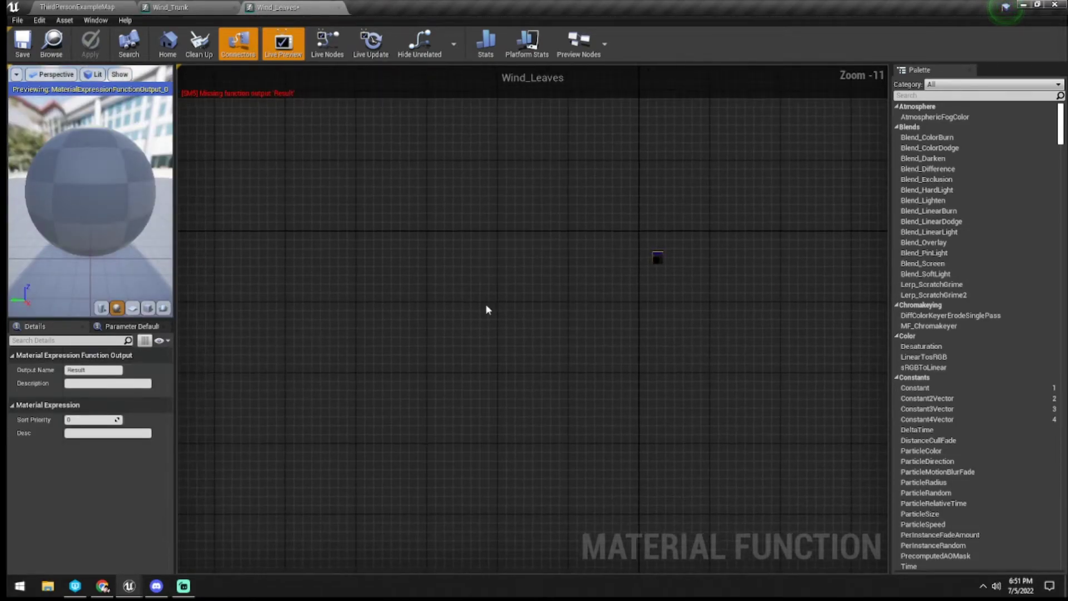
pyautogui.click(455, 321)
pyautogui.hotkey('ctrl', 'v')
pyautogui.scroll(4, 517, 327)
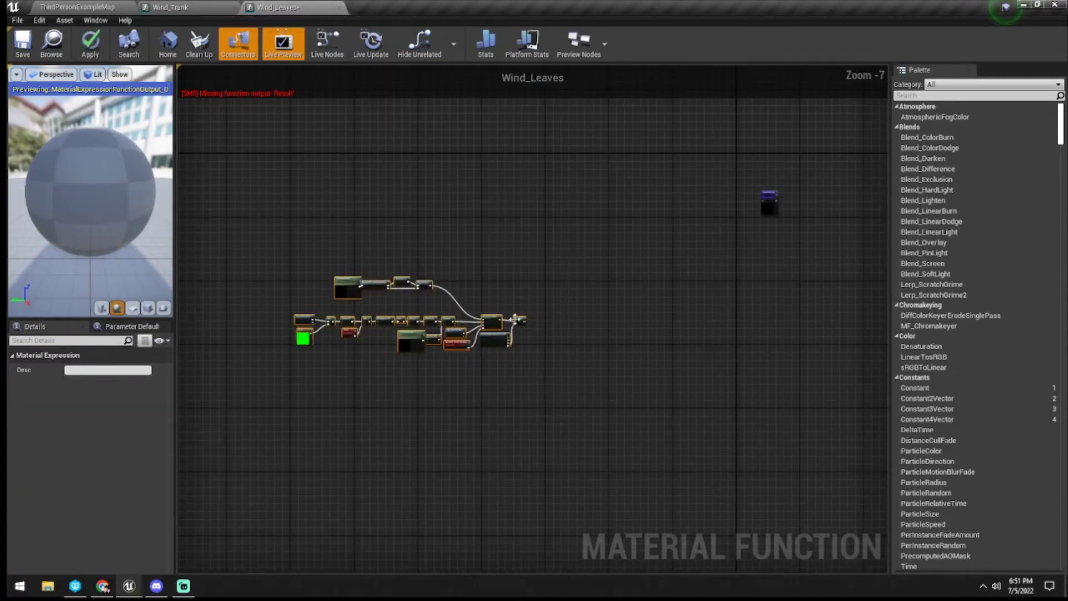
# Move the pasted network nearer the Output Result and bring its upper Wind Direction branch down closer to the main row
pyautogui.moveTo(609, 284); pyautogui.dragTo(733, 239)
pyautogui.scroll(4, 706, 202)
pyautogui.moveTo(708, 202); pyautogui.dragTo(599, 223, button='right')
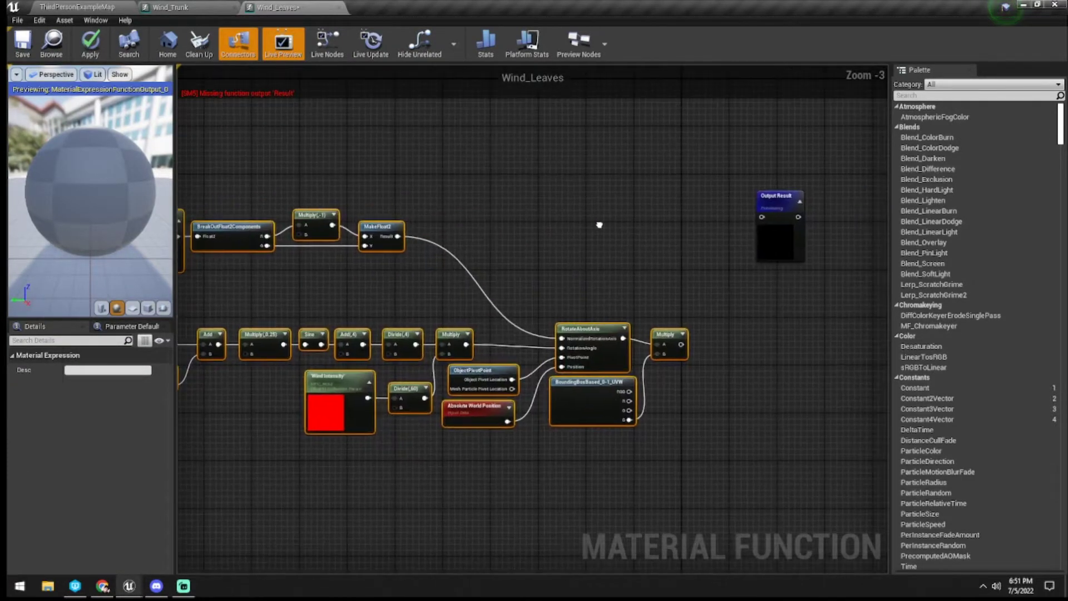
pyautogui.moveTo(488, 218); pyautogui.dragTo(616, 230, button='right')
pyautogui.moveTo(245, 189); pyautogui.dragTo(552, 285)
pyautogui.moveTo(505, 243); pyautogui.dragTo(522, 291)
pyautogui.click(526, 255)
pyautogui.moveTo(523, 256); pyautogui.dragTo(379, 254, button='right')
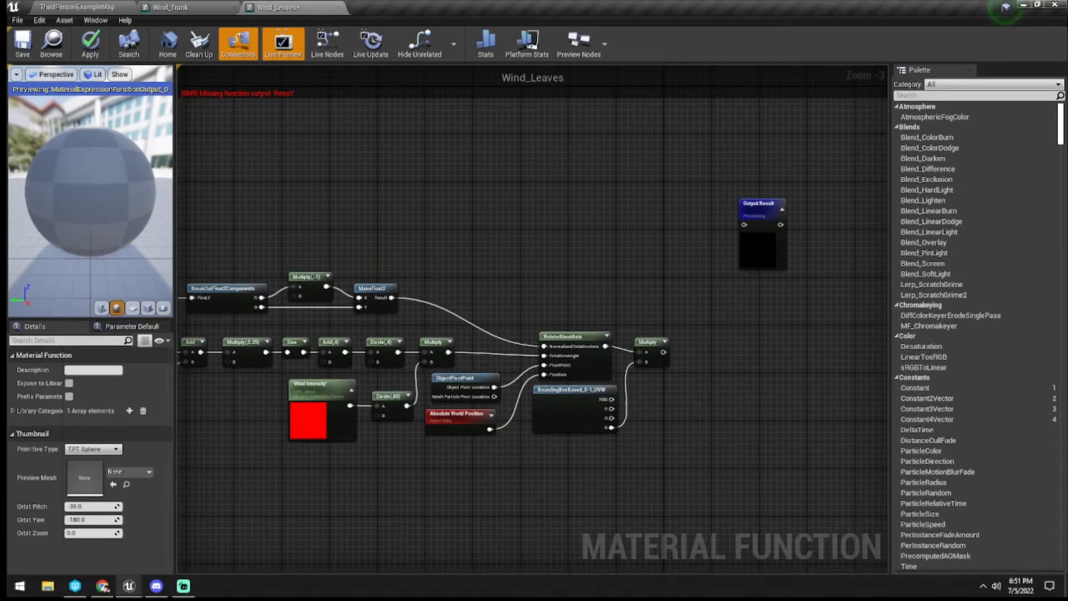
# Shift the whole pasted network away from the Output Result to leave room for more nodes
pyautogui.scroll(-2, 439, 273)
pyautogui.moveTo(310, 251); pyautogui.dragTo(762, 410)
pyautogui.moveTo(729, 312); pyautogui.dragTo(631, 317)
pyautogui.click(646, 280)
pyautogui.moveTo(651, 271); pyautogui.dragTo(576, 311, button='right')
pyautogui.scroll(3, 590, 317)
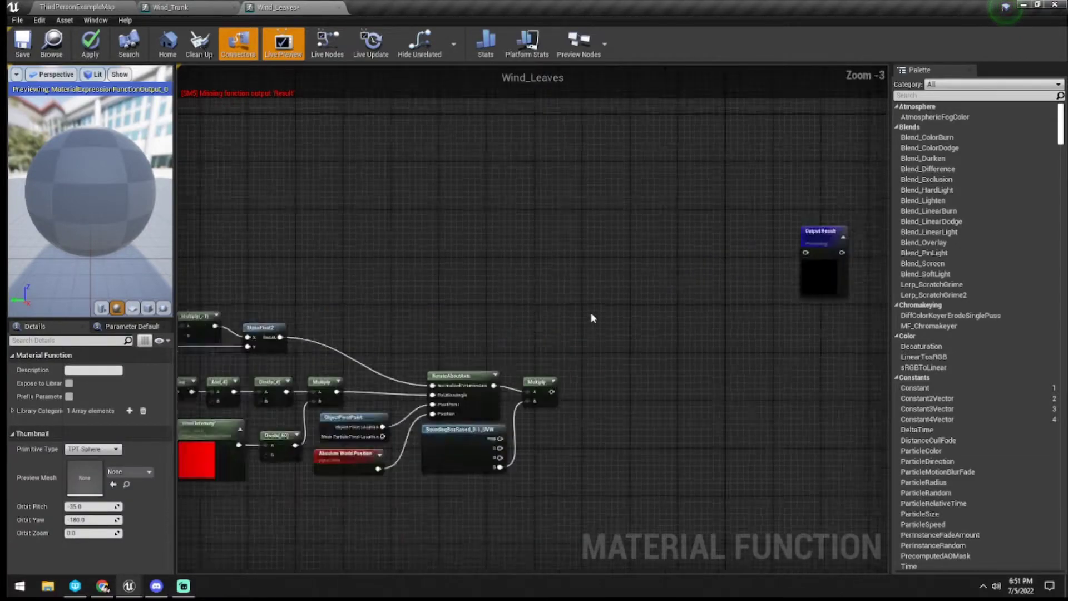
# Place an Add node feeding the Output Result, with the final Multiply of the pasted network at its B input
pyautogui.click(641, 282)
pyautogui.moveTo(645, 280); pyautogui.dragTo(665, 257)
pyautogui.moveTo(548, 401); pyautogui.dragTo(829, 247)
pyautogui.moveTo(685, 262); pyautogui.dragTo(705, 240)
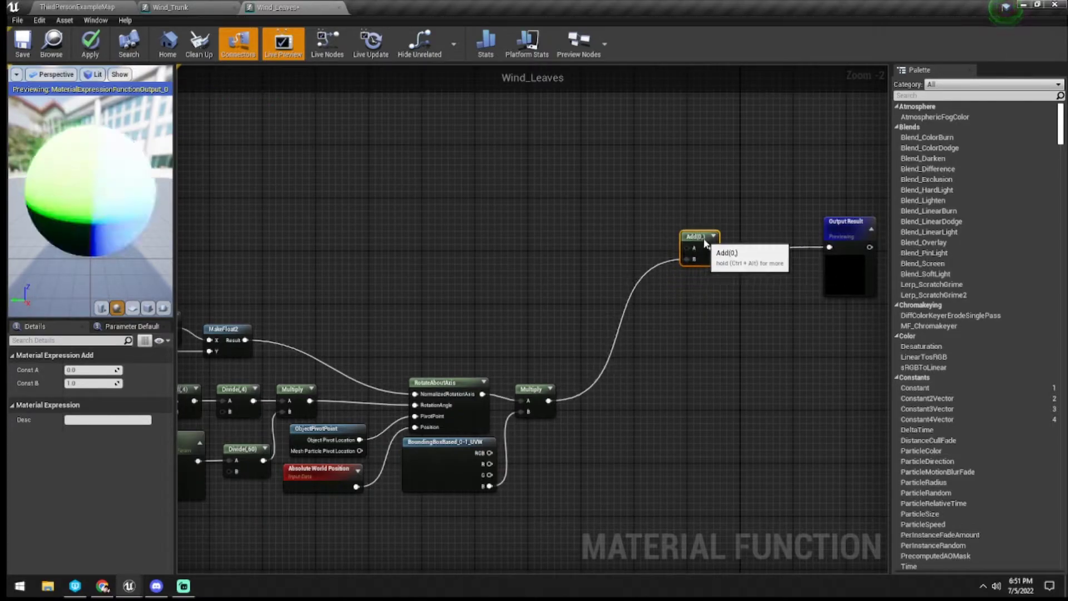
# Place two stacked copies of the Wind Intensity collection parameter in the free area above the start of the pasted network
pyautogui.click(507, 240)
pyautogui.moveTo(507, 240); pyautogui.dragTo(647, 228, button='right')
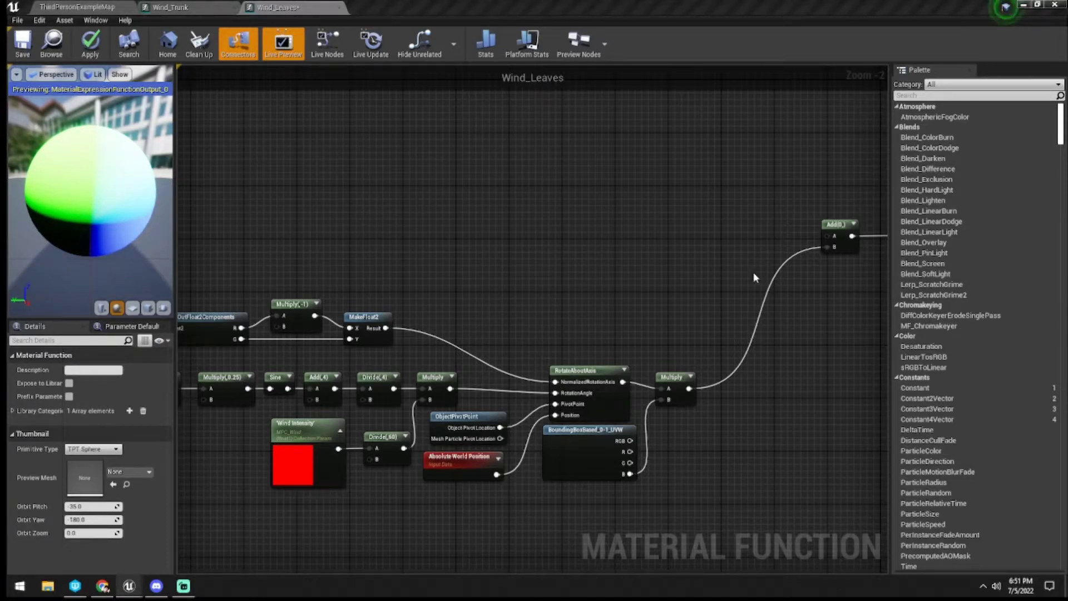
pyautogui.moveTo(518, 271); pyautogui.dragTo(648, 245, button='right')
pyautogui.click(428, 403)
pyautogui.moveTo(449, 232); pyautogui.dragTo(706, 274, button='right')
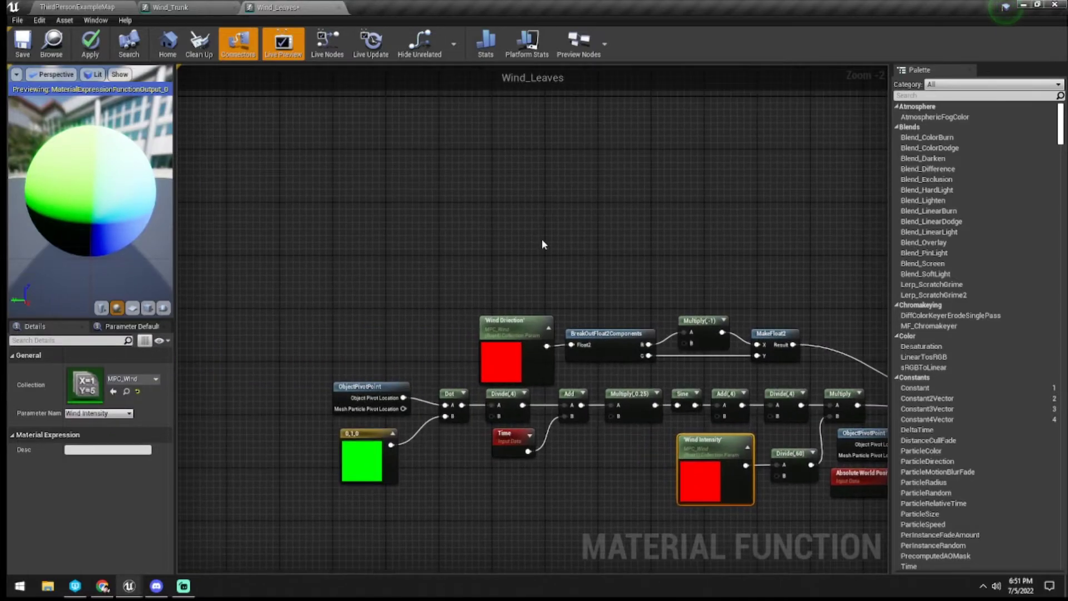
pyautogui.hotkey('ctrl', 'v')
pyautogui.moveTo(461, 190); pyautogui.dragTo(364, 176)
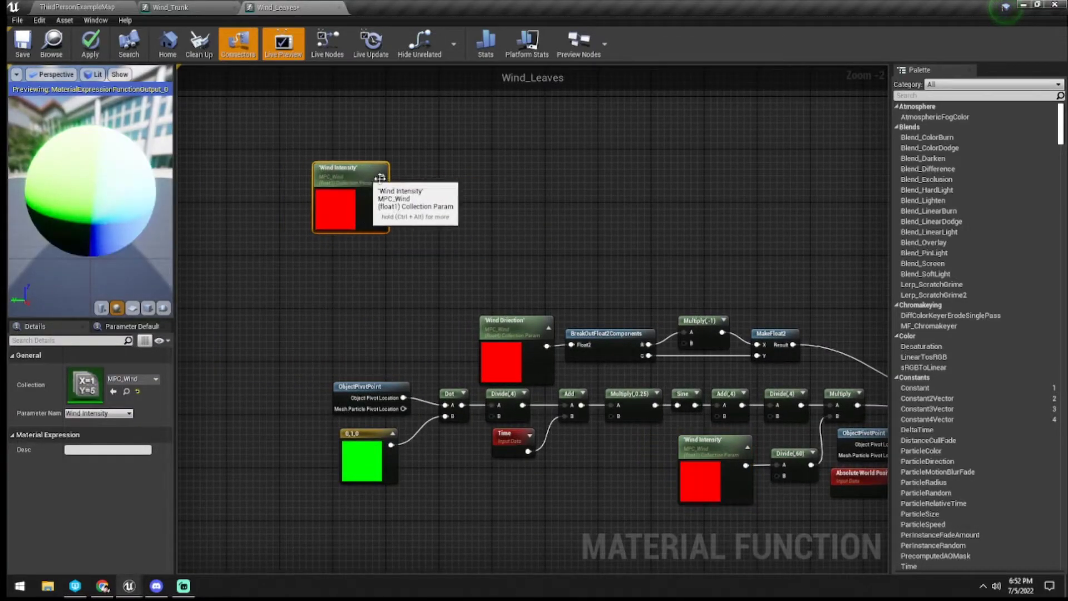
pyautogui.moveTo(347, 186); pyautogui.dragTo(475, 245, button='right')
pyautogui.moveTo(476, 244); pyautogui.dragTo(443, 206)
pyautogui.hotkey('ctrl', 'v')
pyautogui.moveTo(463, 293); pyautogui.dragTo(444, 263)
pyautogui.click(500, 259)
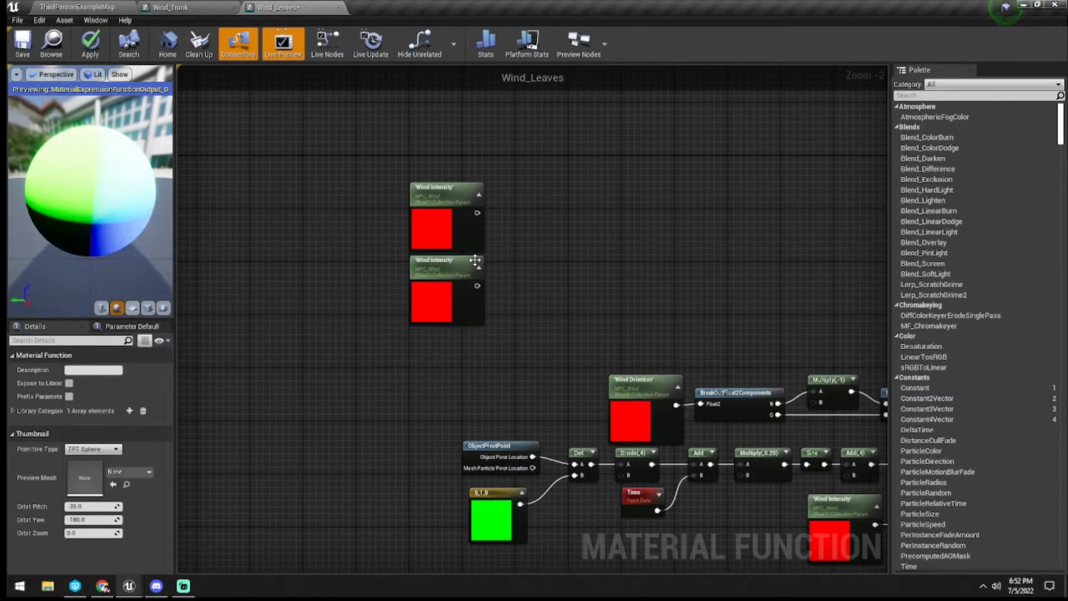
# Switch the upper Wind Intensity copy to the Wind Direction parameter of MPC_Wind
pyautogui.click(415, 210)
pyautogui.click(99, 413)
pyautogui.click(86, 421)
pyautogui.click(553, 262)
pyautogui.scroll(2, 422, 291)
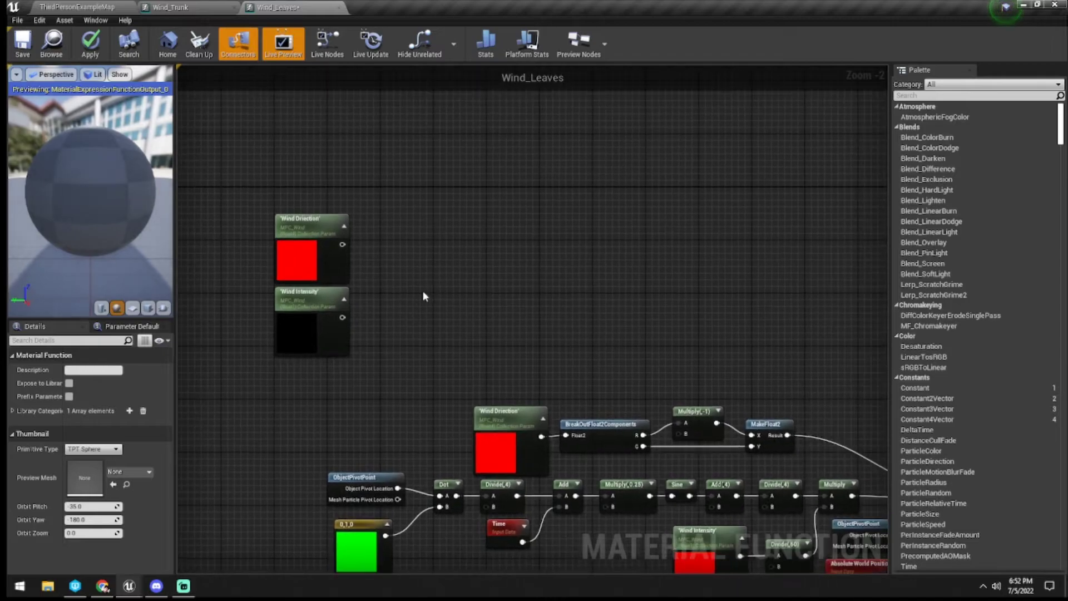
# Add a Normalize node fed by the new Wind Direction parameter and place it right beside that parameter
pyautogui.moveTo(317, 226); pyautogui.dragTo(392, 215)
pyautogui.write('vecort')
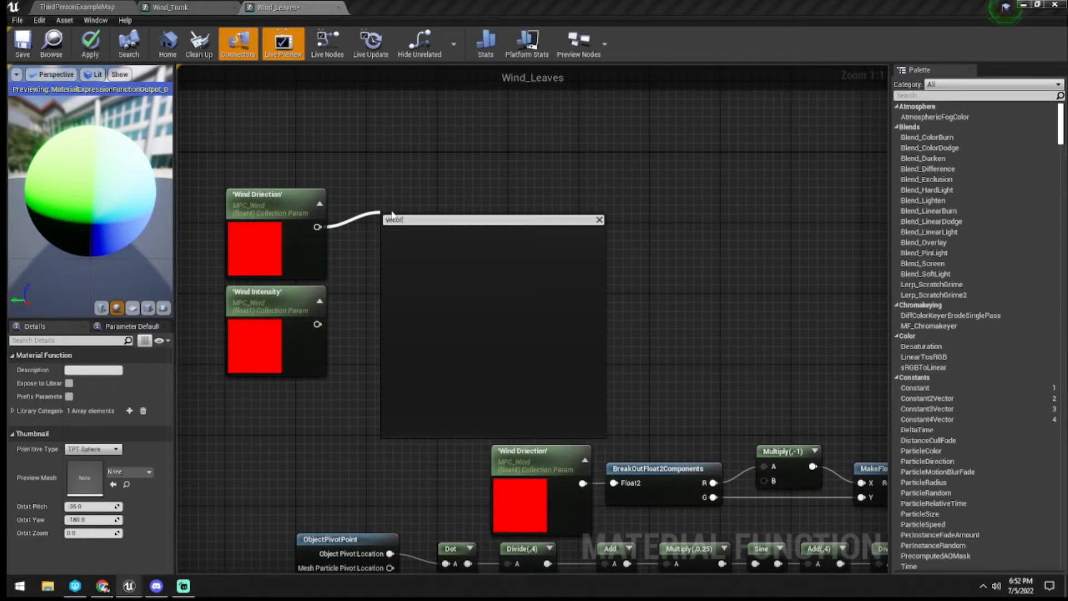
pyautogui.press('BackSpace')
pyautogui.press('BackSpace')
pyautogui.press('BackSpace')
pyautogui.write('tor norm')
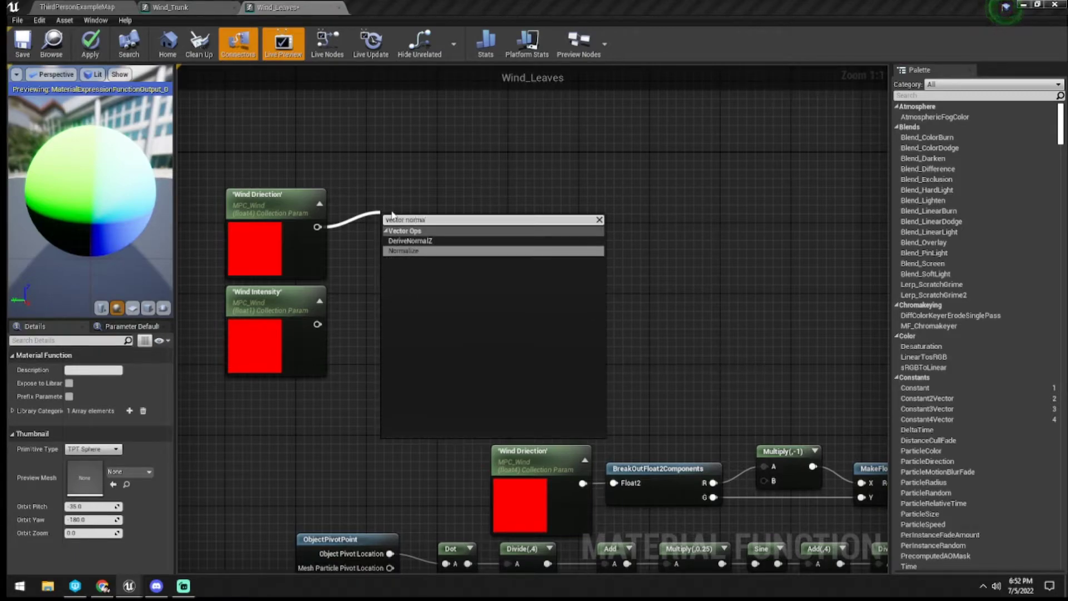
pyautogui.write('a')
pyautogui.click(398, 250)
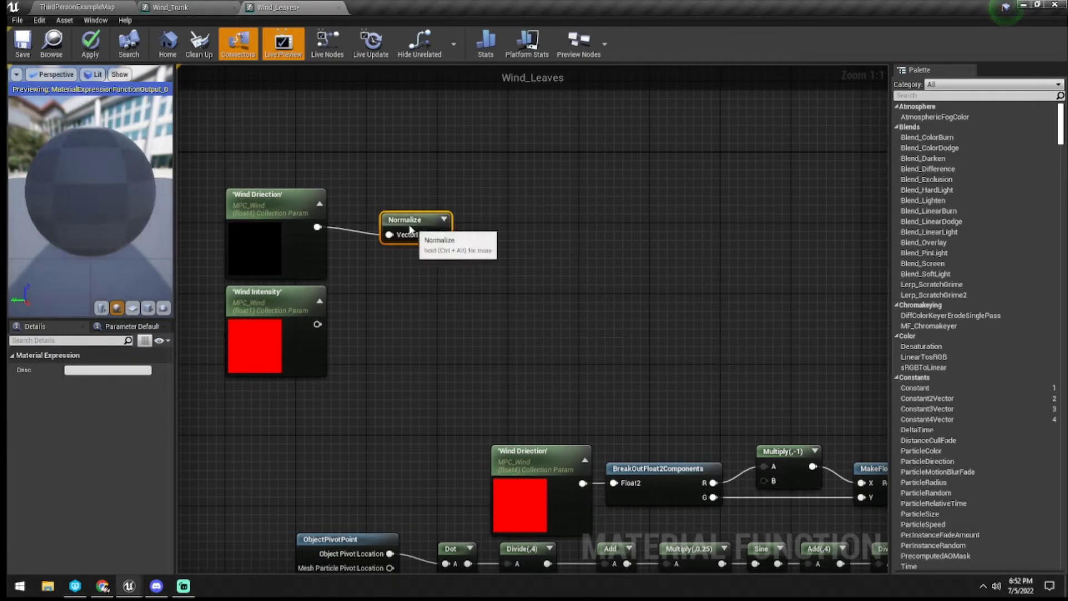
pyautogui.click(475, 214)
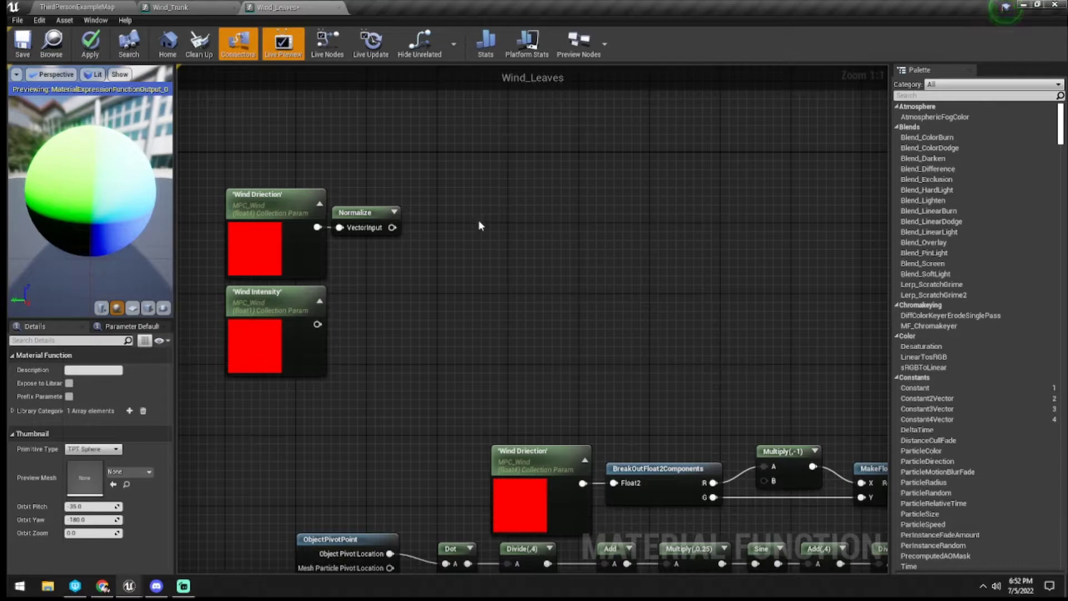
# Add a Multiply node and connect the Normalize output to its A input
pyautogui.click(483, 243)
pyautogui.moveTo(392, 227); pyautogui.dragTo(489, 222)
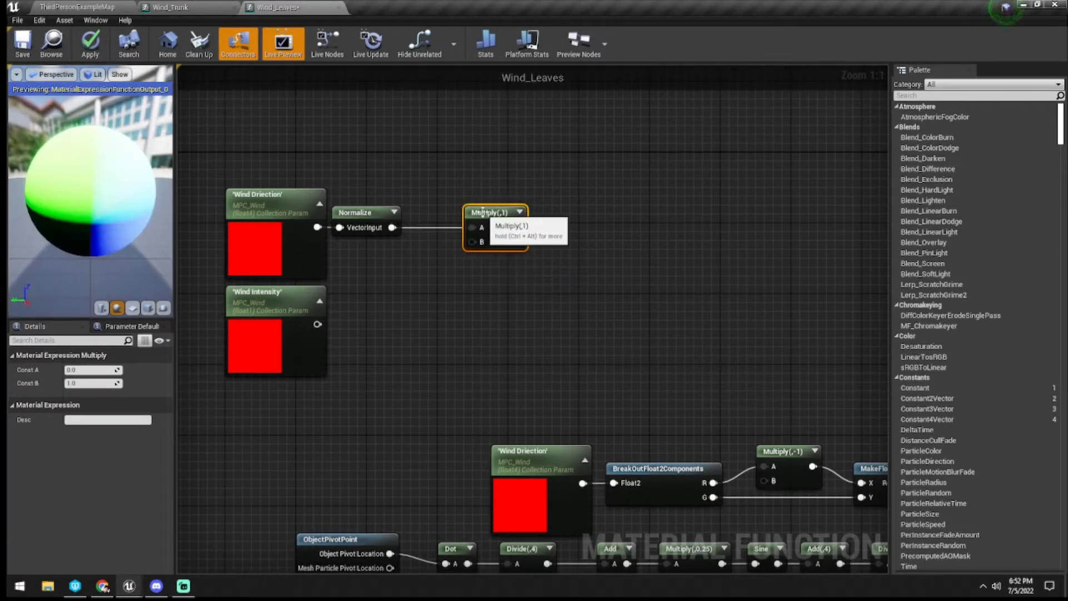
pyautogui.moveTo(418, 333); pyautogui.dragTo(477, 315, button='right')
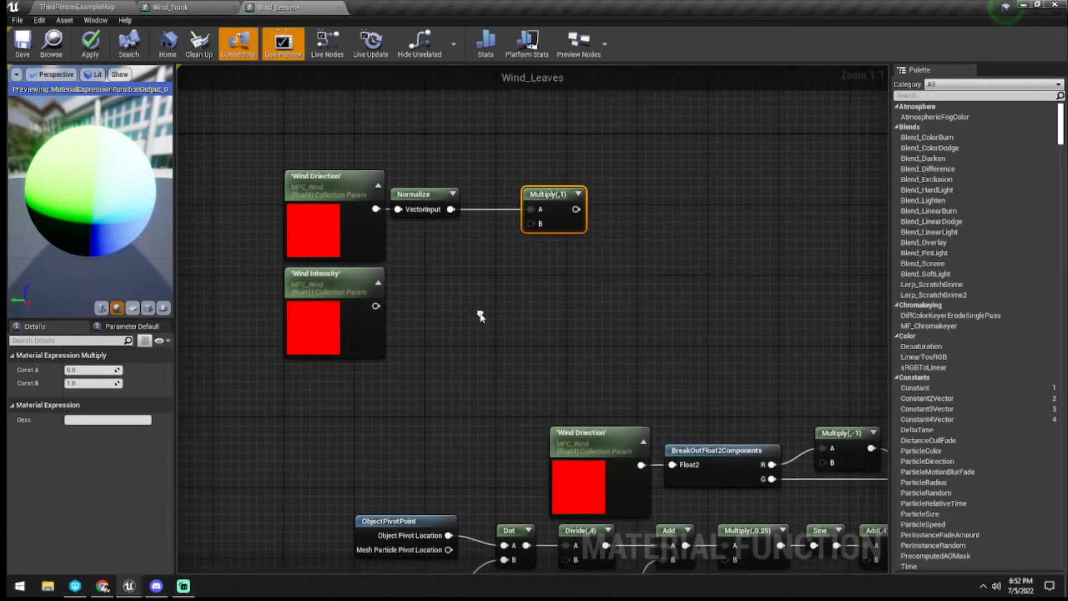
# Add a scalar parameter named Wind Direction Strength and place it directly beneath the upper Wind Intensity node
pyautogui.click(438, 309)
pyautogui.press('s')
pyautogui.click(438, 306)
pyautogui.write('ss')
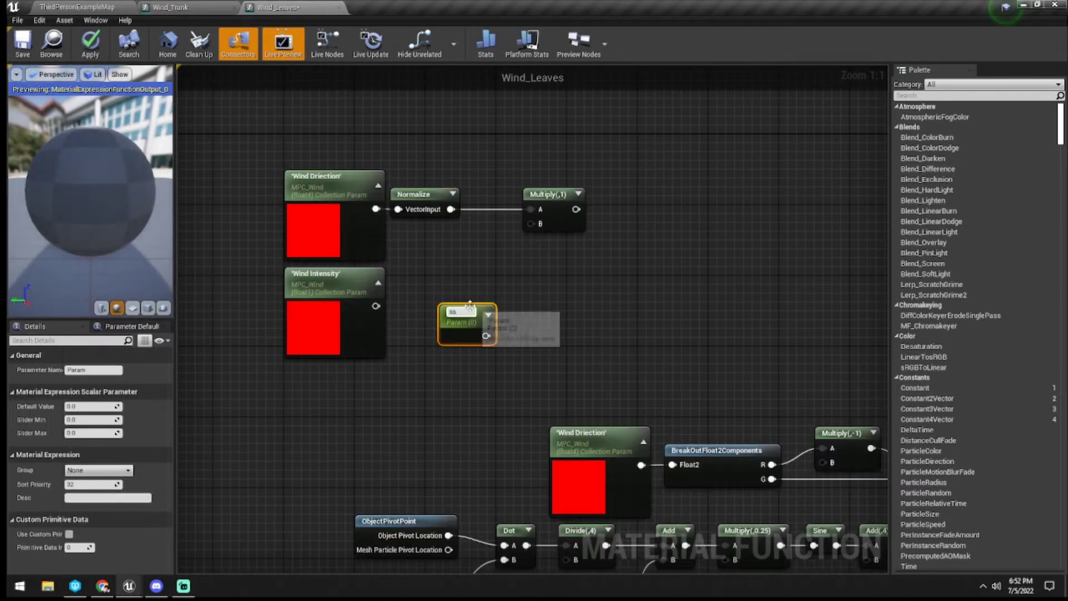
pyautogui.moveTo(472, 328); pyautogui.dragTo(333, 393)
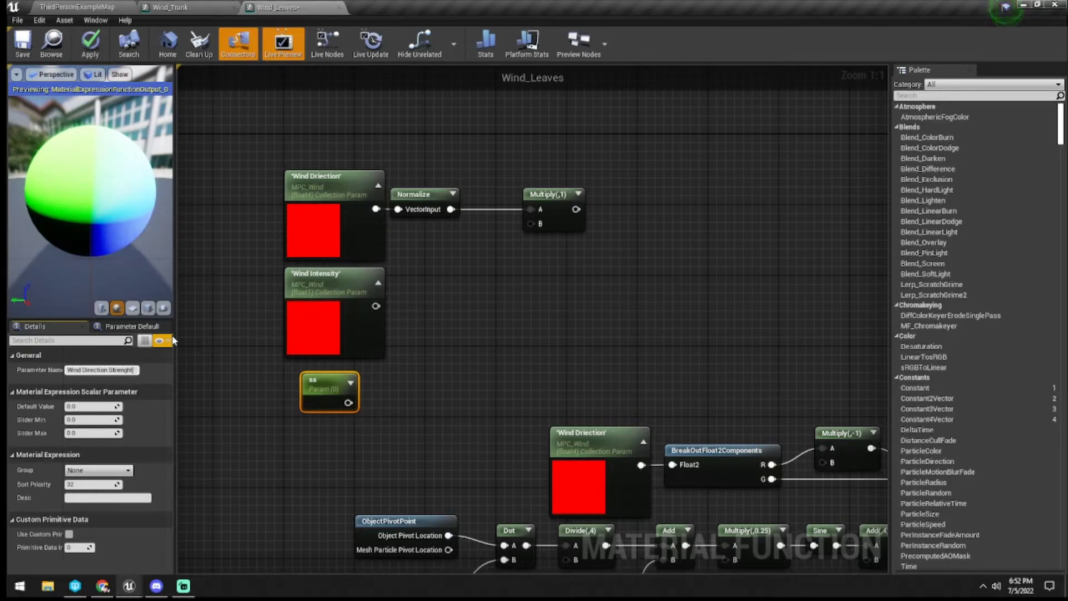
pyautogui.press('Return')
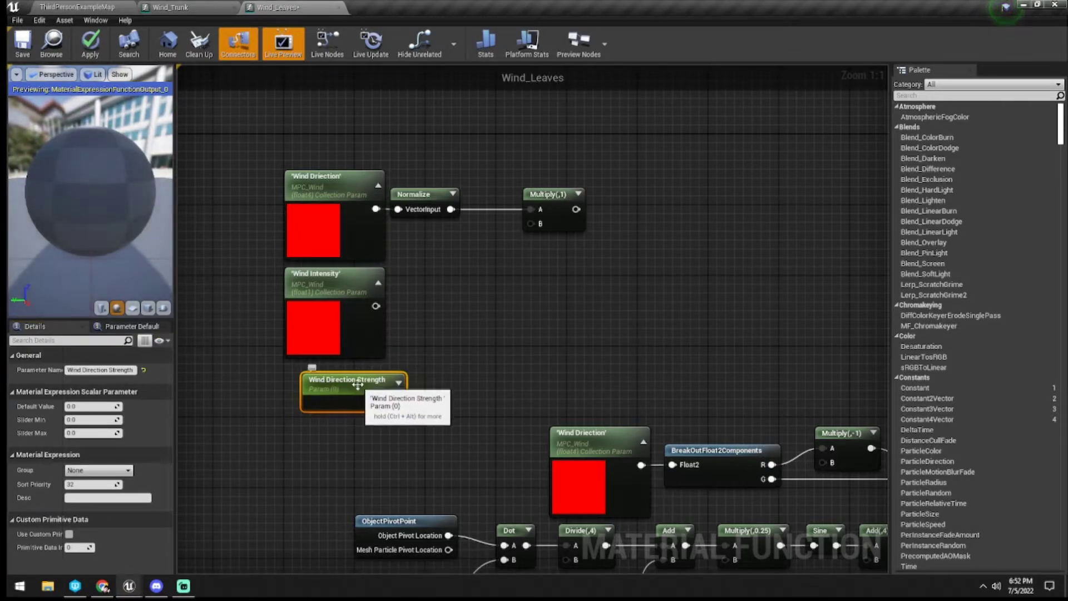
pyautogui.moveTo(317, 381); pyautogui.dragTo(300, 373)
pyautogui.click(441, 368)
pyautogui.moveTo(441, 368); pyautogui.dragTo(392, 346, button='right')
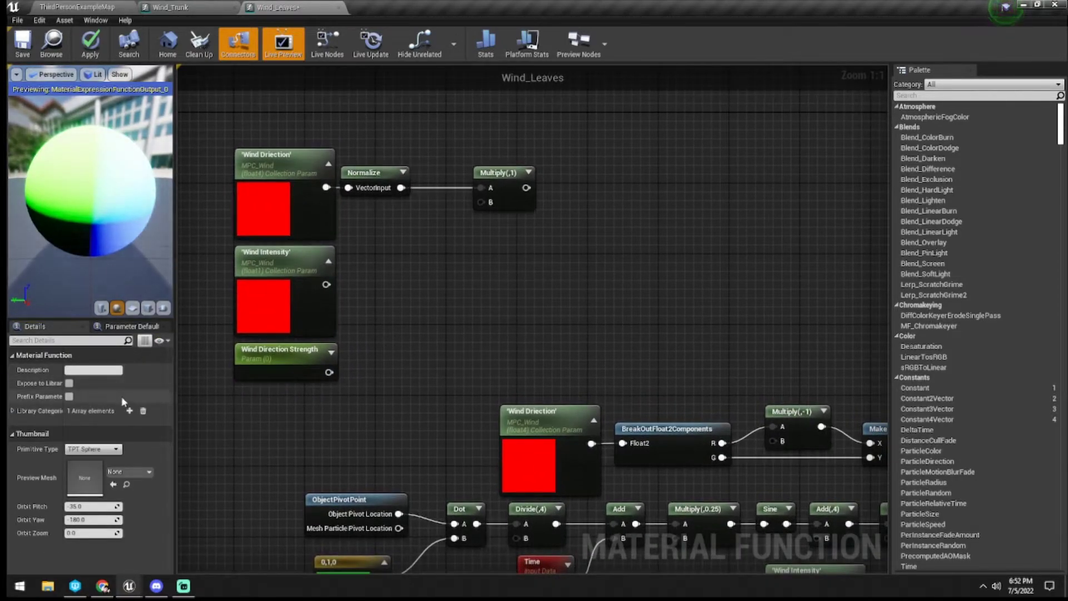
# Set the default value of the Wind Direction Strength parameter to 10
pyautogui.click(251, 369)
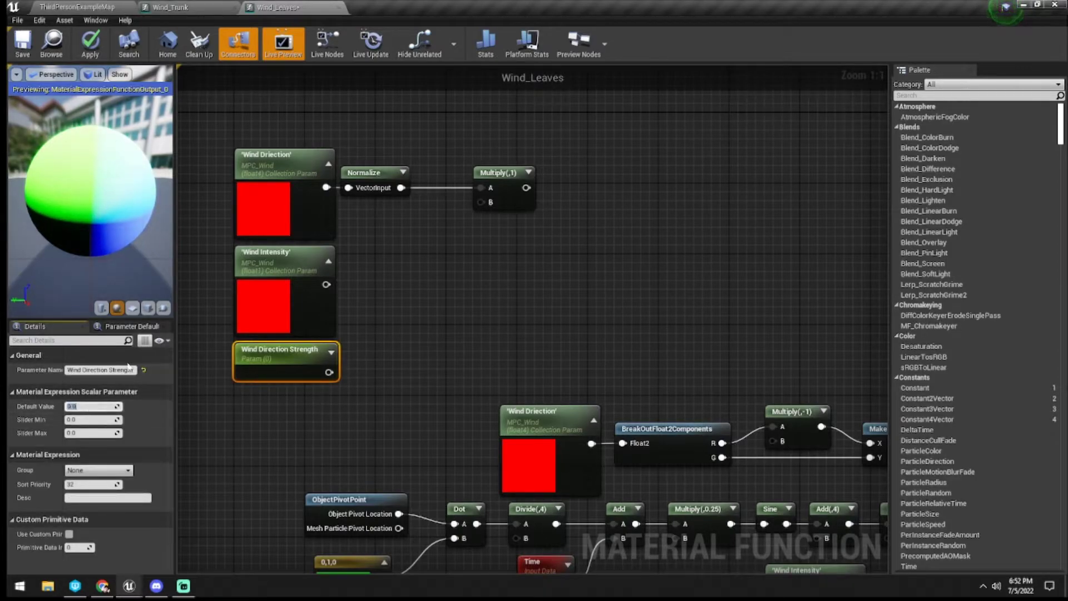
pyautogui.write('10')
pyautogui.press('Return')
pyautogui.click(427, 362)
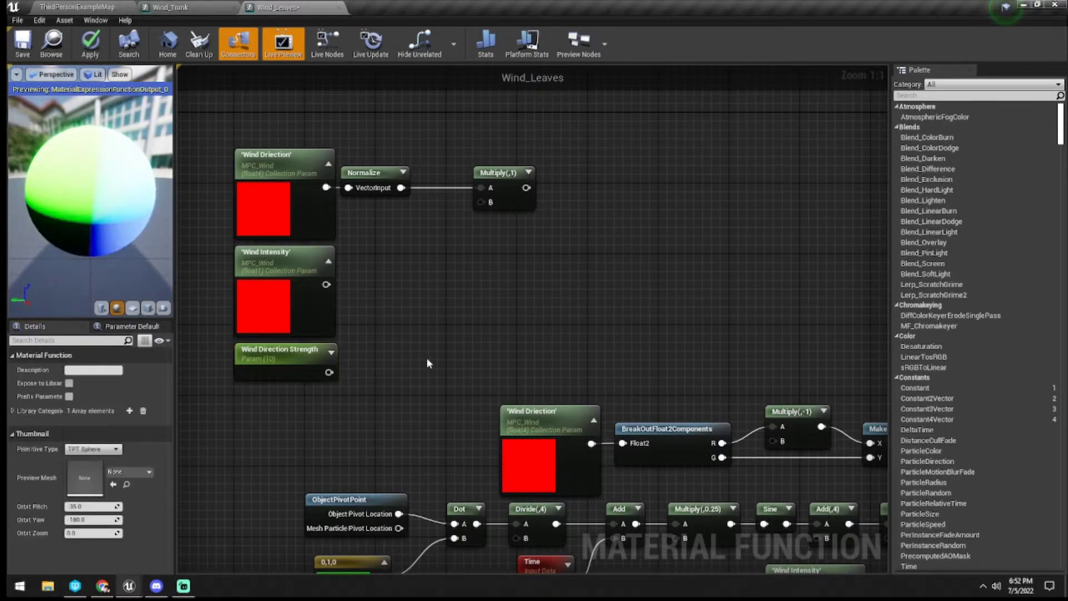
# Add a Multiply node with Wind Intensity at A and Wind Direction Strength at B, placed beside those parameters
pyautogui.press('m')
pyautogui.click(421, 302)
pyautogui.moveTo(331, 372); pyautogui.dragTo(327, 285)
pyautogui.moveTo(447, 310); pyautogui.dragTo(401, 279)
pyautogui.moveTo(485, 279); pyautogui.dragTo(515, 286, button='right')
# Open the MPC_Wind parameter collection and compare its Wind Intensity default with the parameter nodes in Wind_Leaves
pyautogui.click(303, 288)
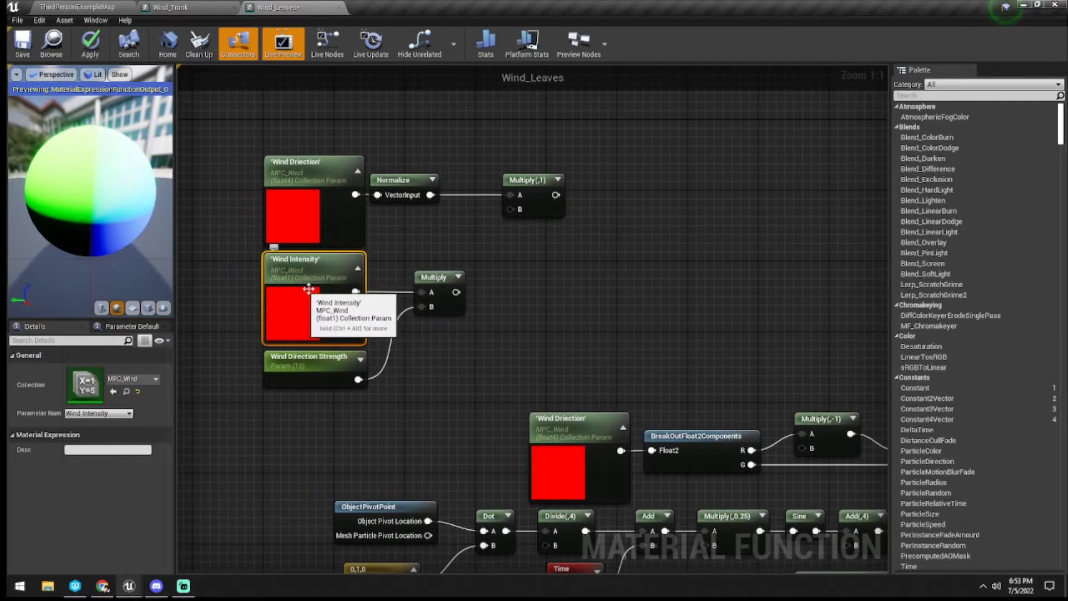
pyautogui.click(77, 7)
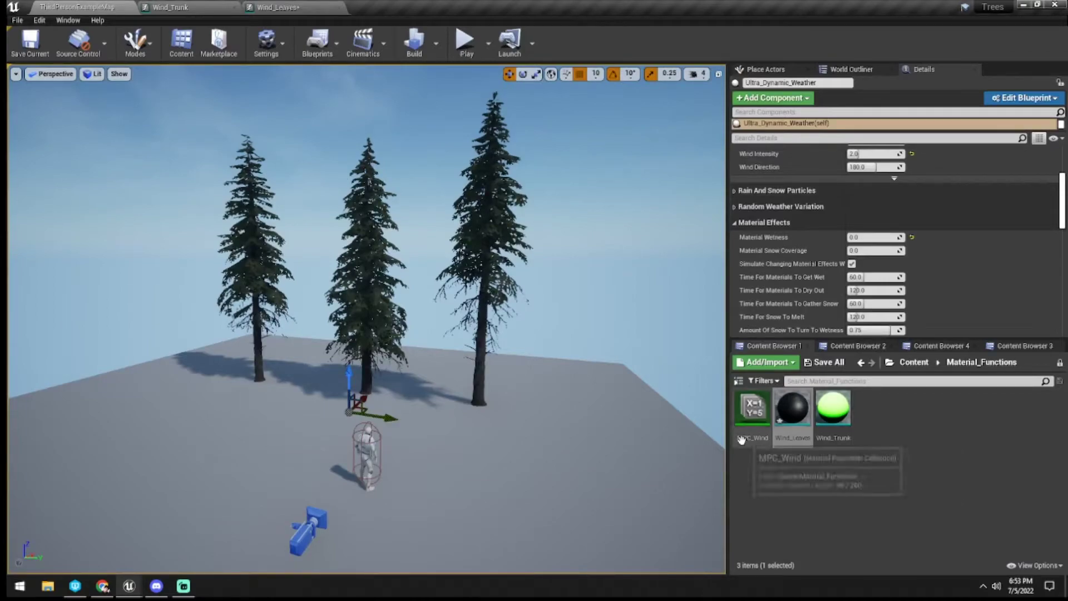
pyautogui.doubleClick(741, 439)
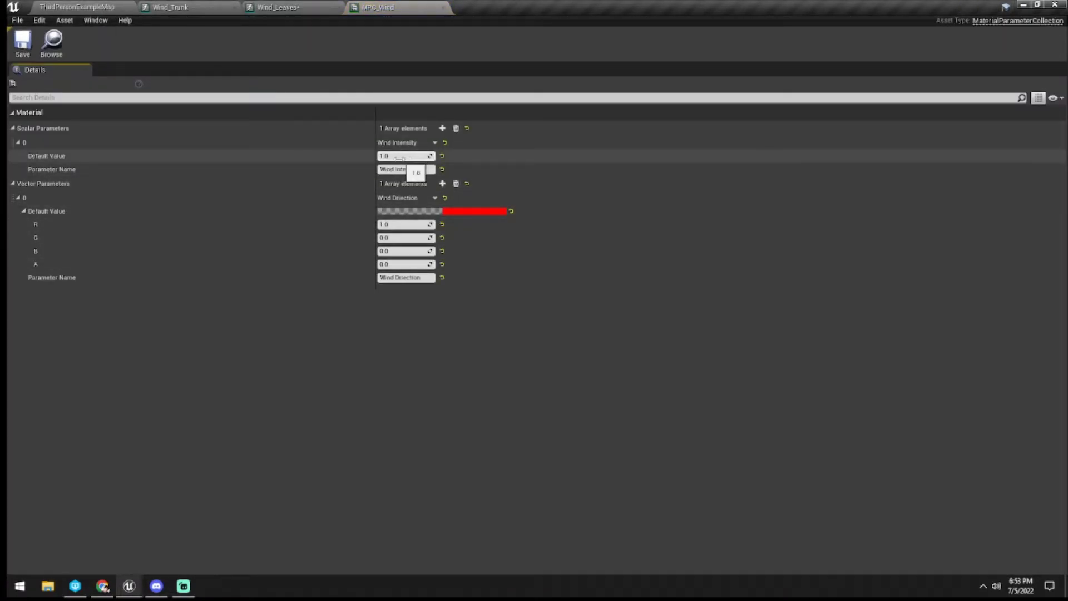
pyautogui.click(275, 8)
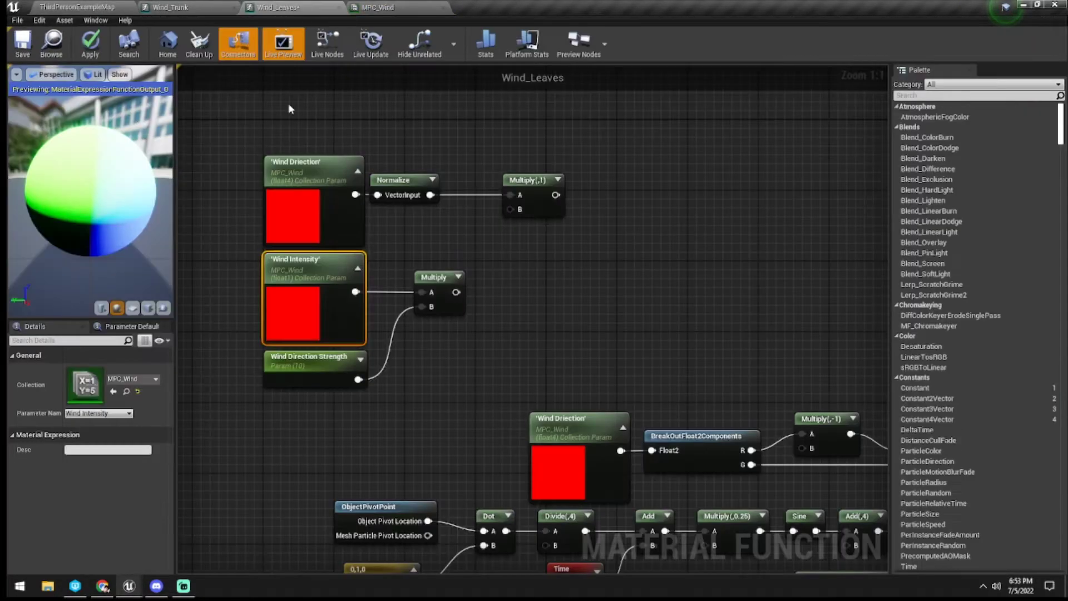
pyautogui.click(379, 7)
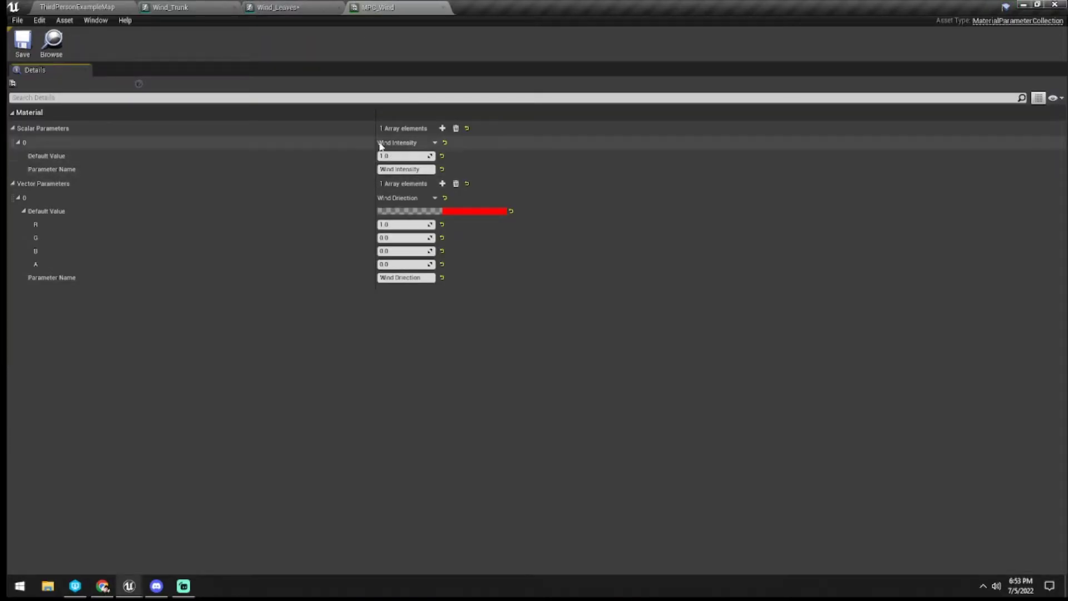
pyautogui.click(269, 5)
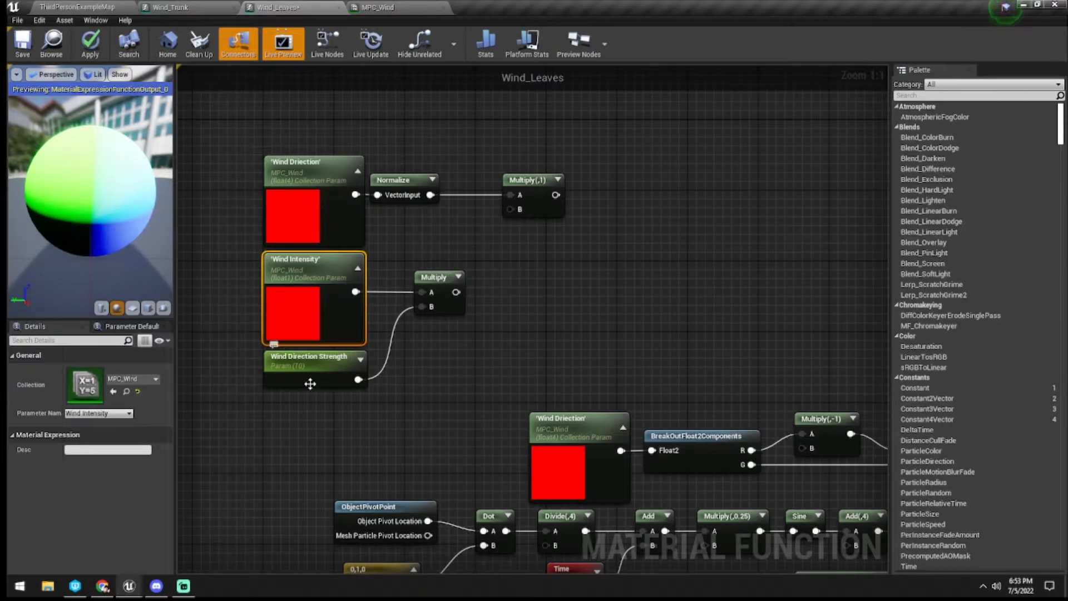
pyautogui.click(379, 7)
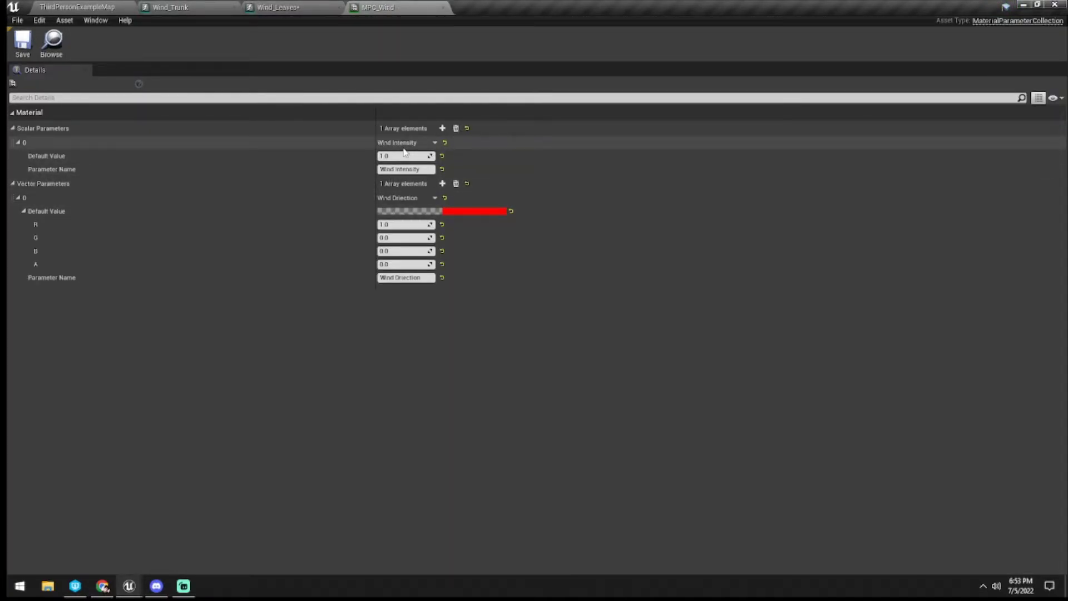
pyautogui.click(319, 9)
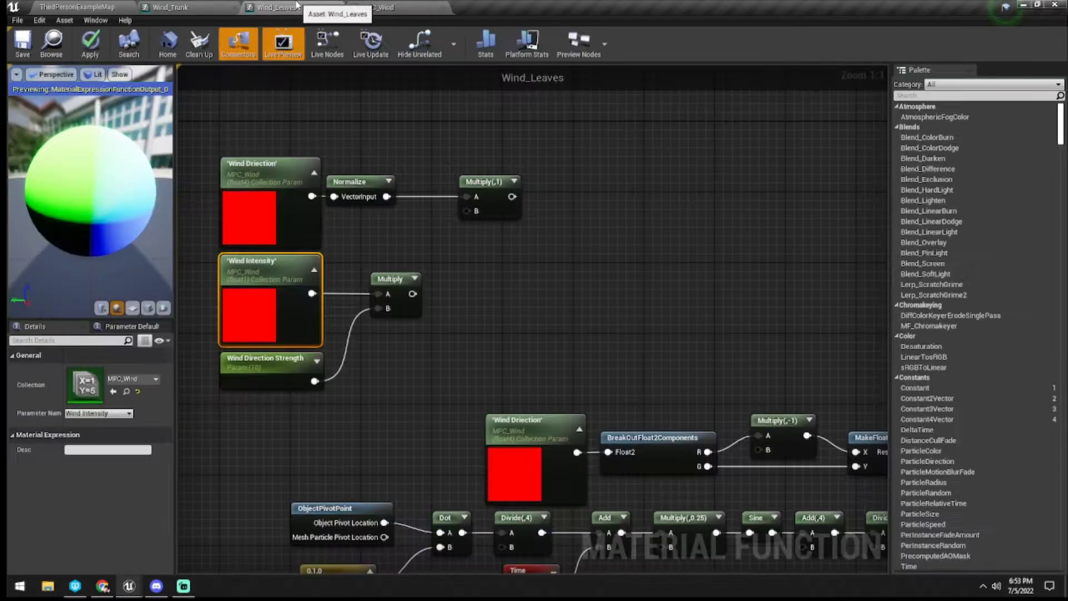
pyautogui.moveTo(464, 289); pyautogui.dragTo(429, 267, button='right')
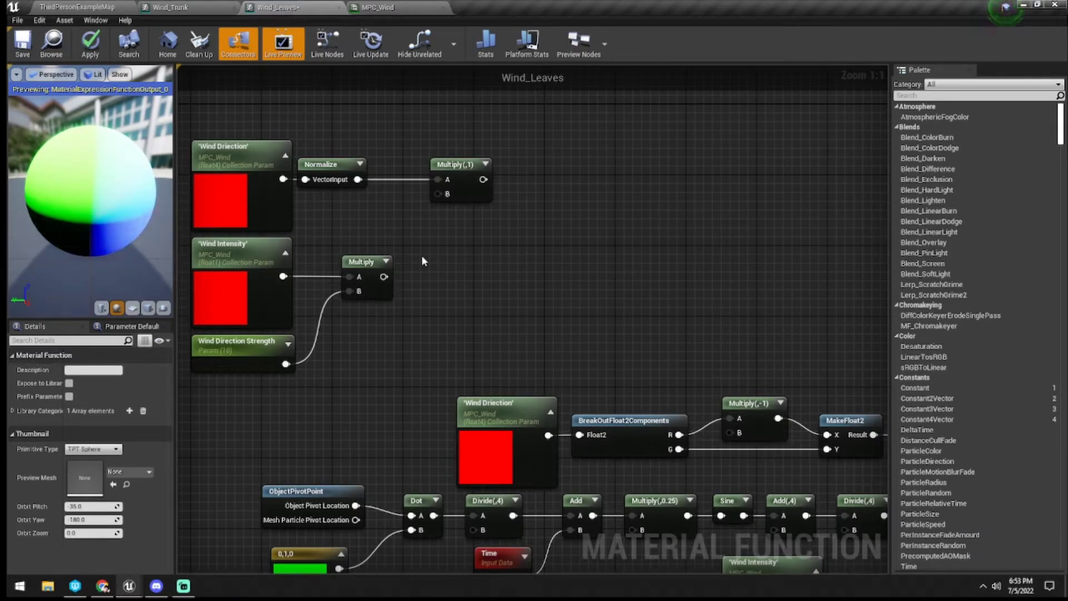
# Feed the Wind Intensity multiplication into B of the upper Multiply node and connect its output to a new BreakOutFloat2Components node
pyautogui.moveTo(384, 277); pyautogui.dragTo(505, 185)
pyautogui.write('break fl')
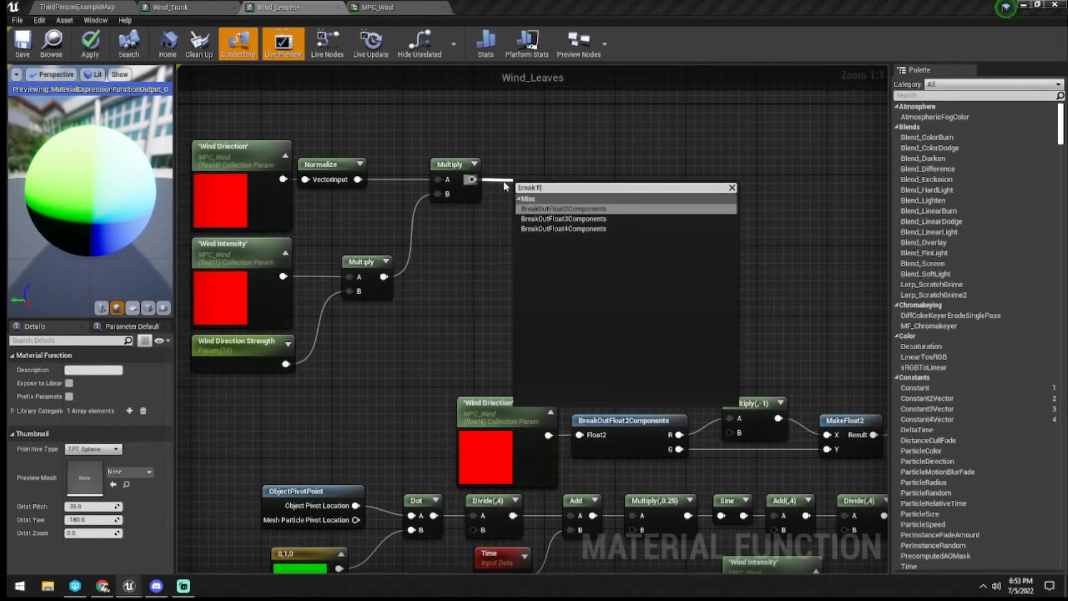
pyautogui.press('Return')
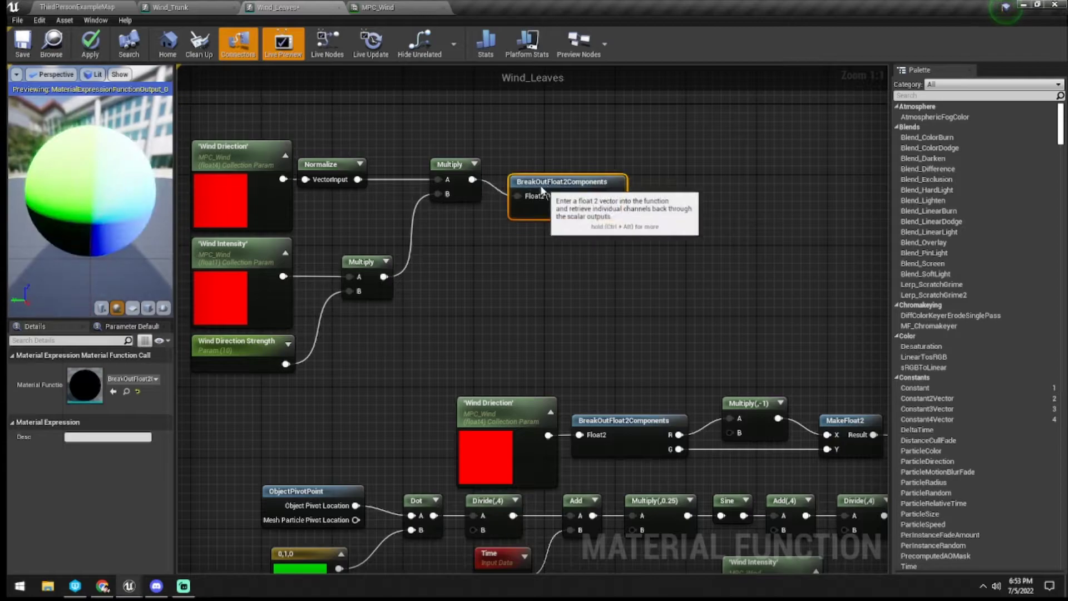
pyautogui.moveTo(648, 250); pyautogui.dragTo(563, 250, button='right')
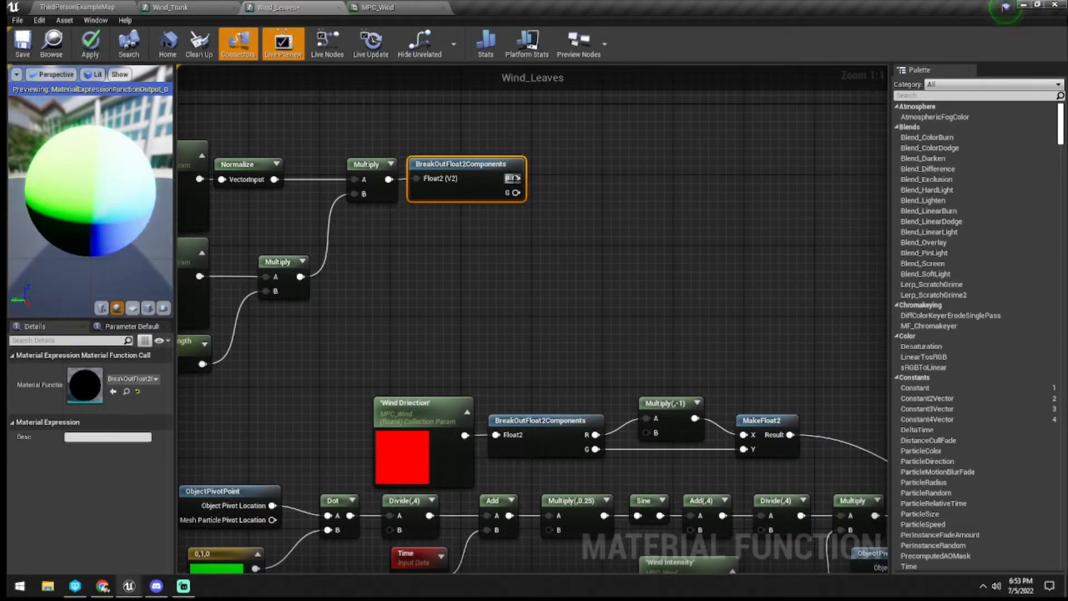
# Add a MakeFloat3 node with the broken-out R at X, G at Y and the upper Wind Intensity parameter at Z
pyautogui.moveTo(516, 179); pyautogui.dragTo(569, 194)
pyautogui.write('make float')
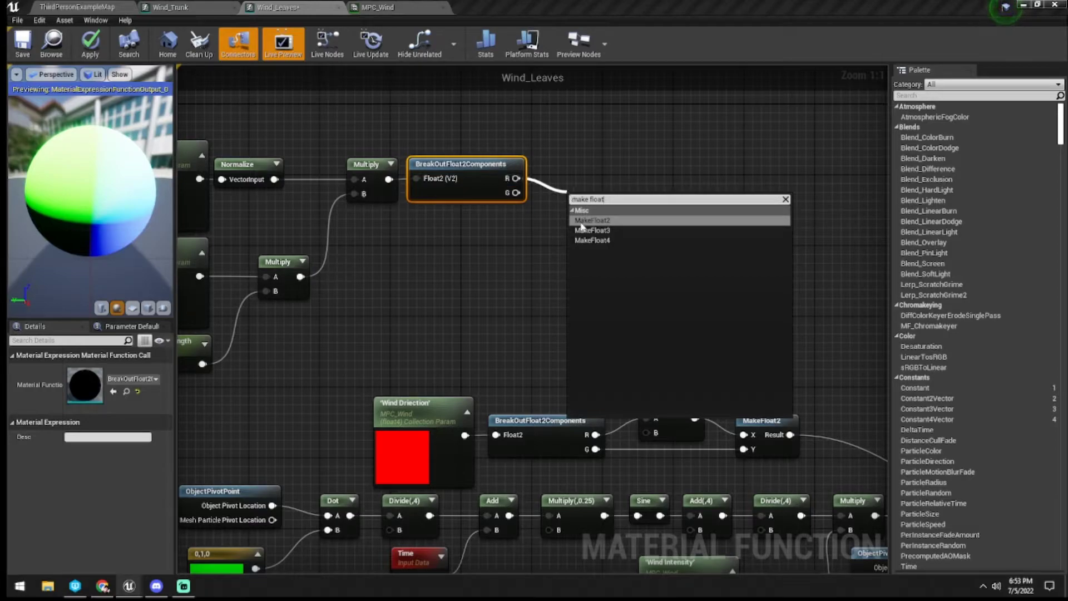
pyautogui.click(584, 230)
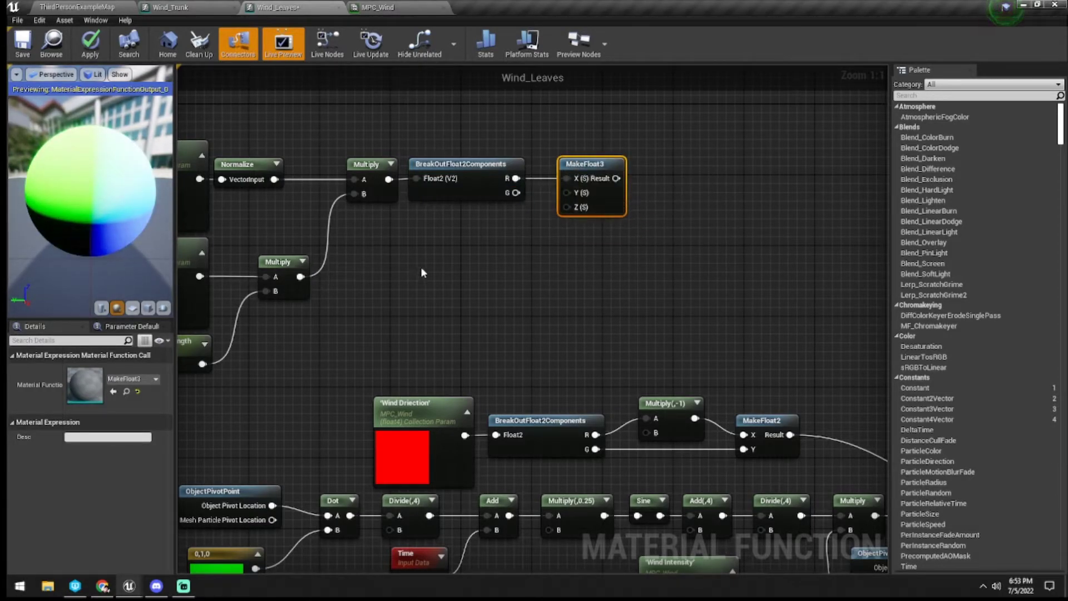
pyautogui.moveTo(517, 193); pyautogui.dragTo(340, 283)
pyautogui.moveTo(506, 256); pyautogui.dragTo(182, 256, button='right')
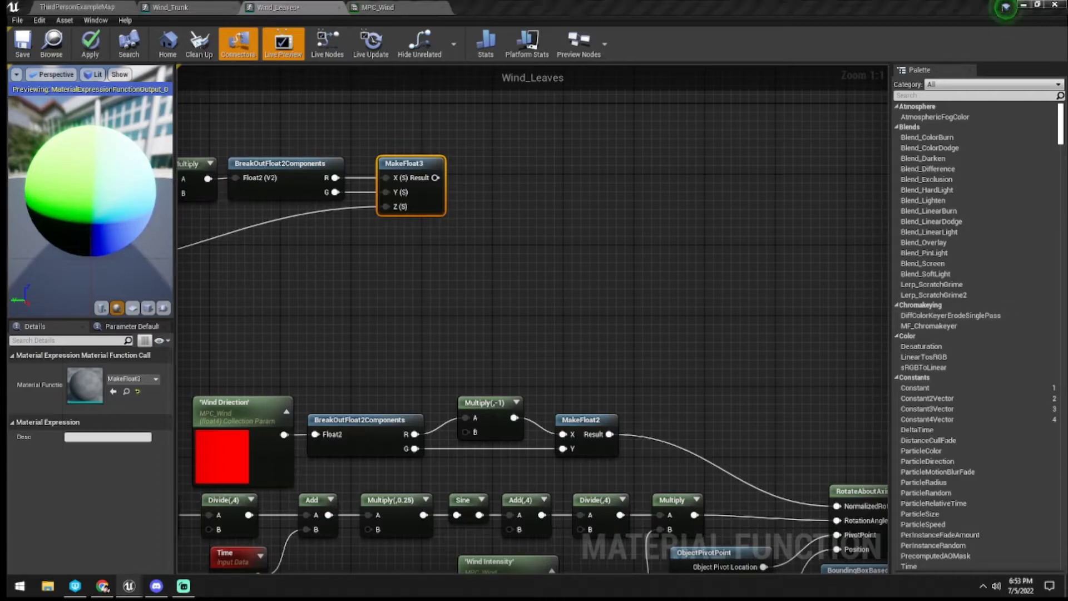
pyautogui.moveTo(340, 251); pyautogui.dragTo(568, 265, button='right')
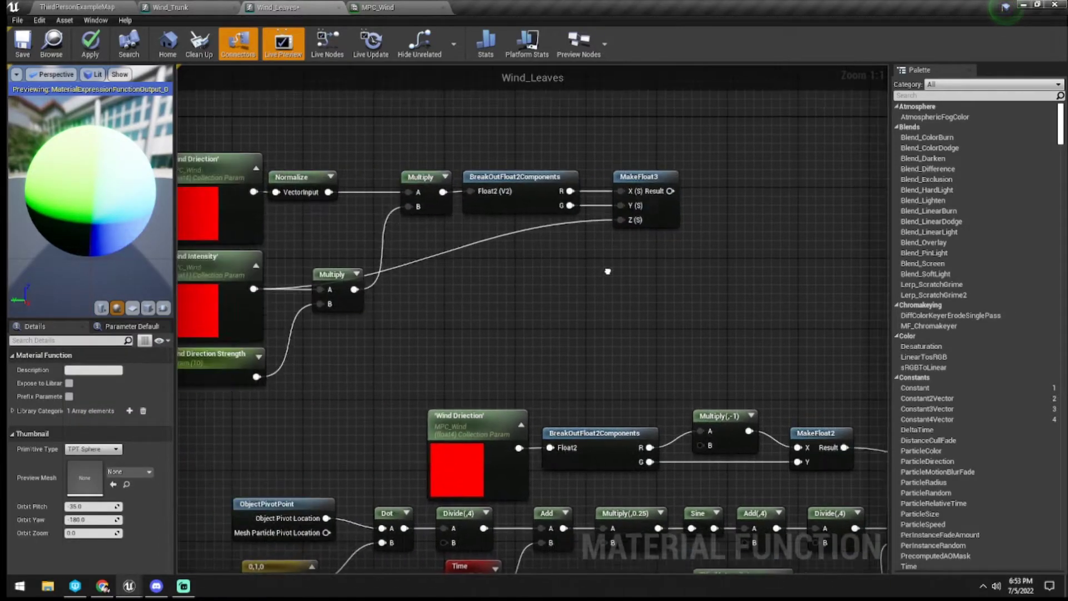
# Place a copy of the Wind Direction collection parameter above the MakeFloat3 node and switch its parameter to Wind Intensity
pyautogui.click(220, 162)
pyautogui.moveTo(484, 139); pyautogui.dragTo(235, 244, button='right')
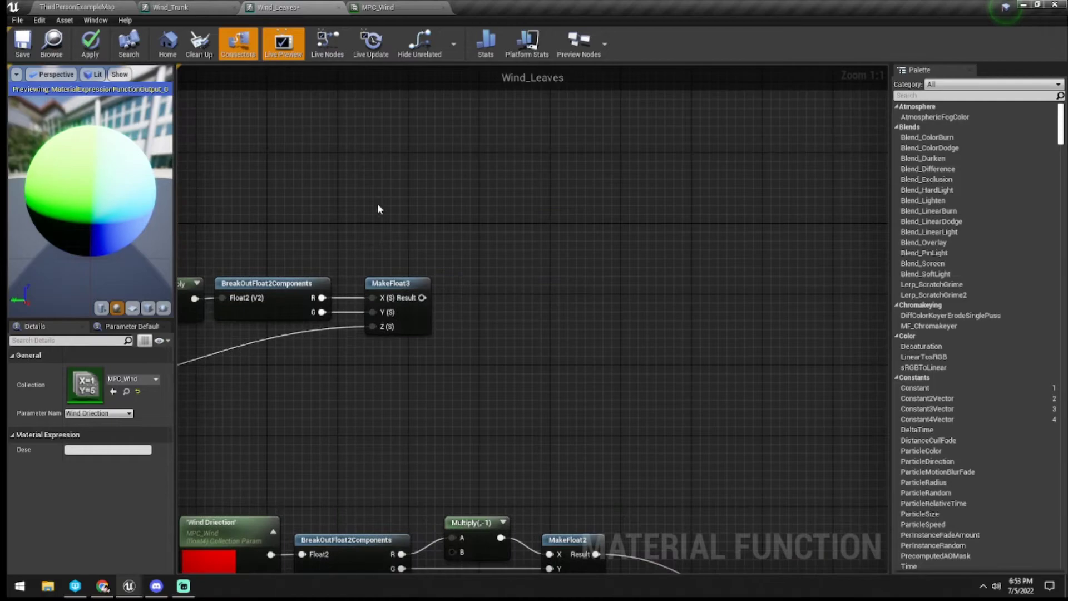
pyautogui.hotkey('ctrl', 'v')
pyautogui.moveTo(424, 198); pyautogui.dragTo(380, 155)
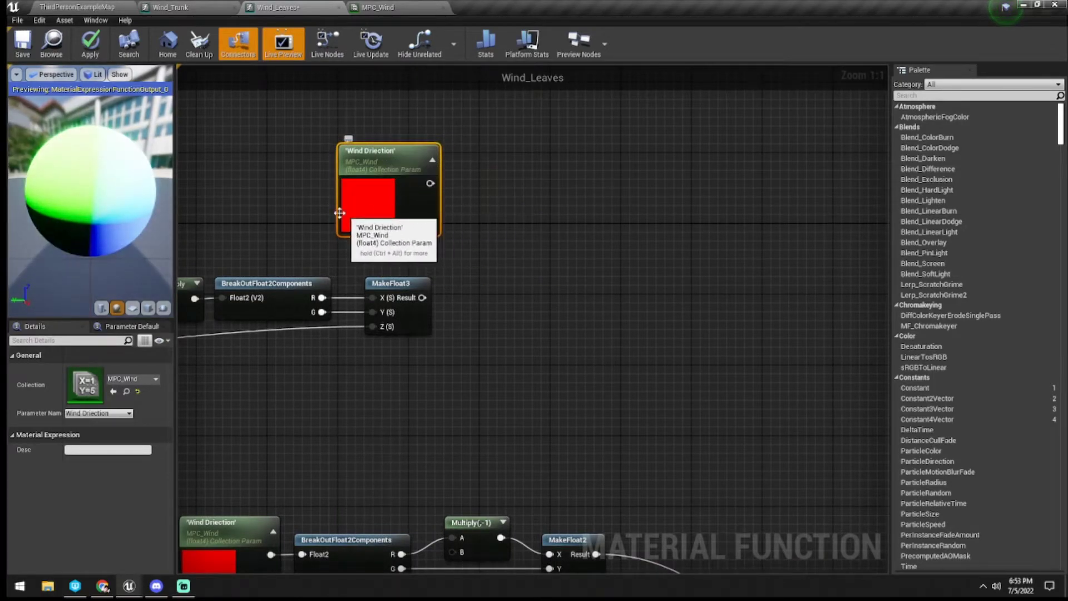
pyautogui.click(102, 414)
pyautogui.click(89, 433)
pyautogui.moveTo(394, 181); pyautogui.dragTo(341, 124)
# Add a scalar parameter named Wind Influence and place it directly beneath the new Wind Intensity node
pyautogui.click(454, 201)
pyautogui.click(455, 234)
pyautogui.click(444, 220)
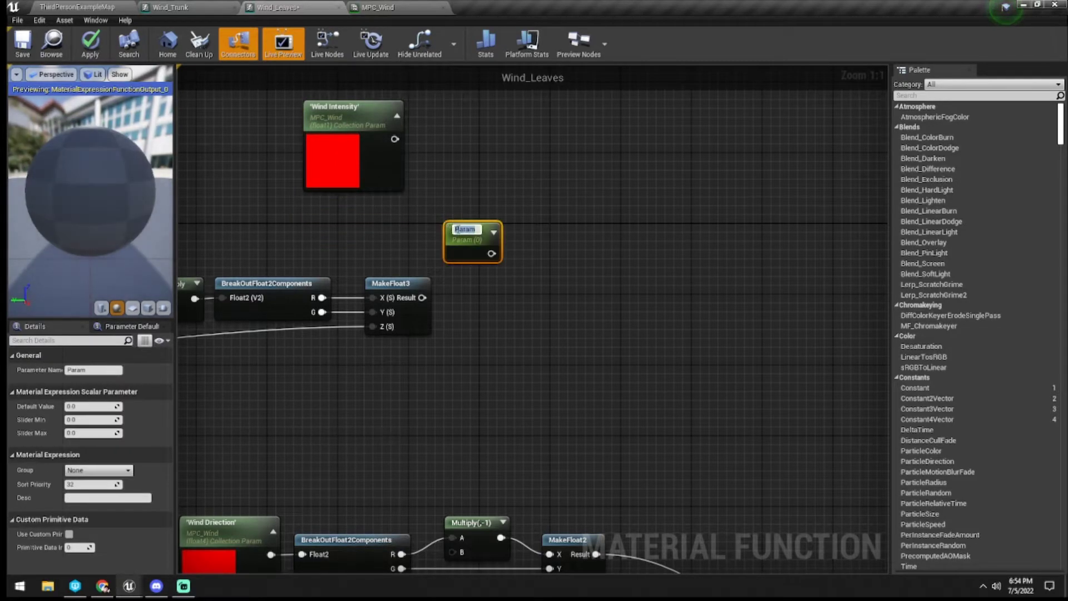
pyautogui.write('Wind Influence')
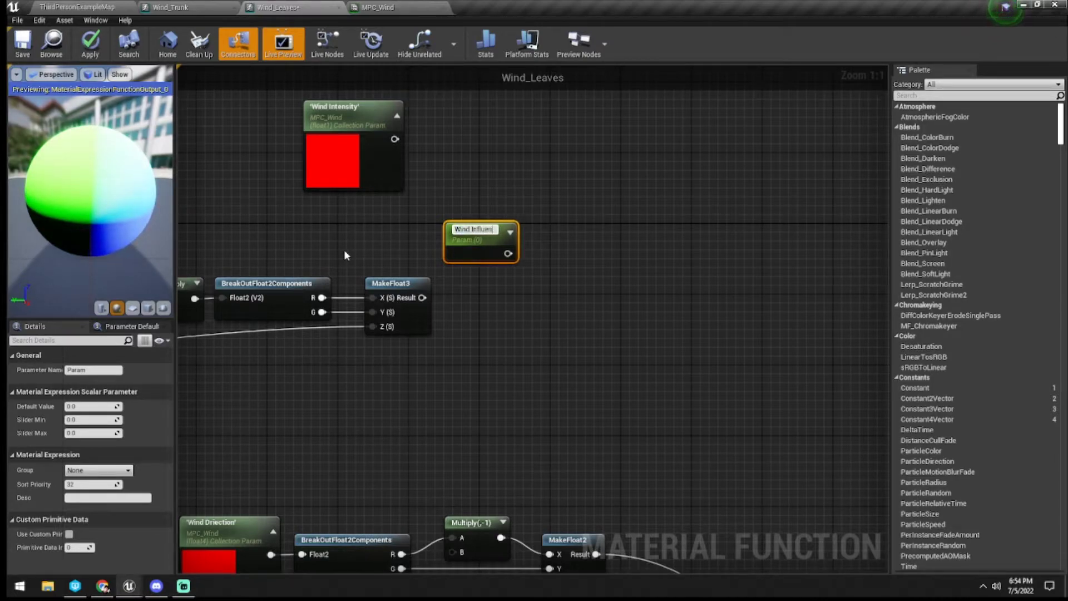
pyautogui.press('Return')
pyautogui.moveTo(474, 242); pyautogui.dragTo(359, 218)
pyautogui.click(424, 214)
pyautogui.click(381, 218)
pyautogui.click(432, 214)
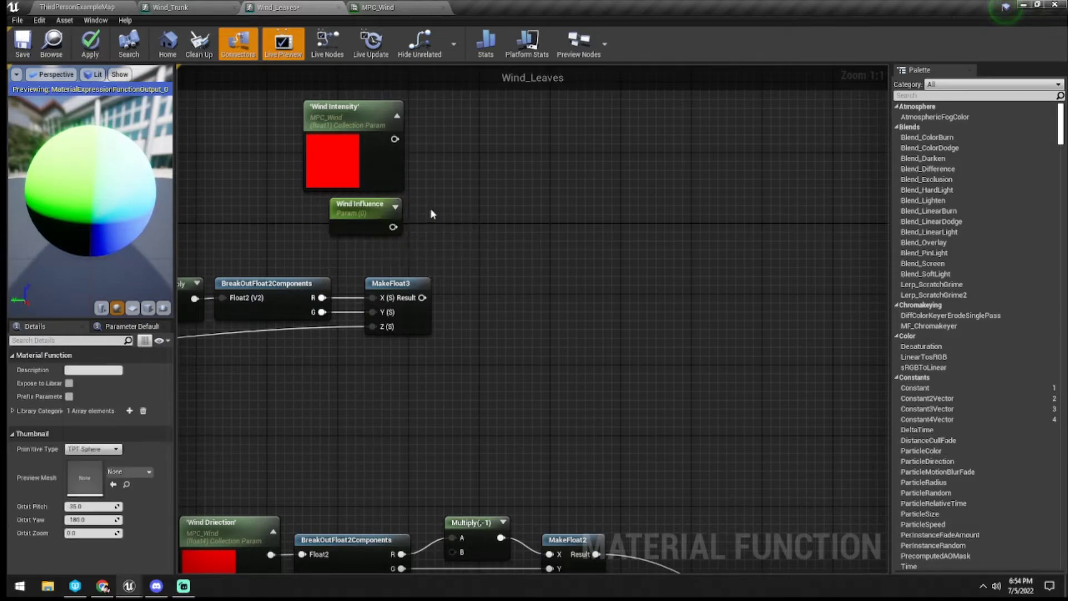
# Set the default value of the Wind Influence parameter to 1
pyautogui.click(370, 207)
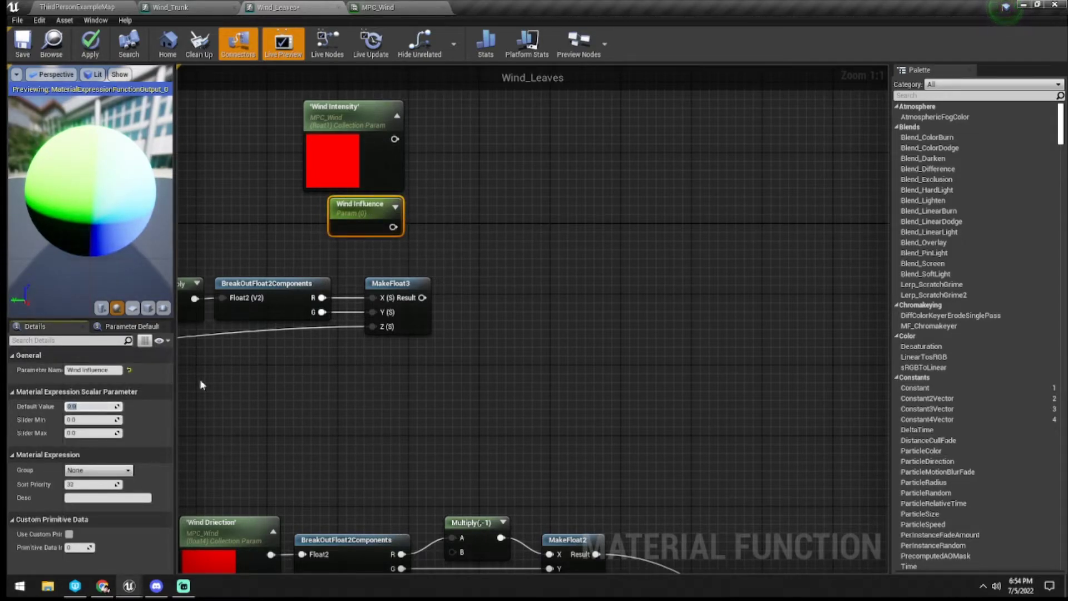
pyautogui.write('1')
pyautogui.press('Return')
pyautogui.click(424, 234)
# Add a Multiply node with the new Wind Intensity at A and Wind Influence at B, placed beside those parameters
pyautogui.moveTo(451, 223); pyautogui.dragTo(406, 249, button='right')
pyautogui.press('m')
pyautogui.click(424, 214)
pyautogui.moveTo(340, 269); pyautogui.dragTo(342, 181)
pyautogui.click(427, 175)
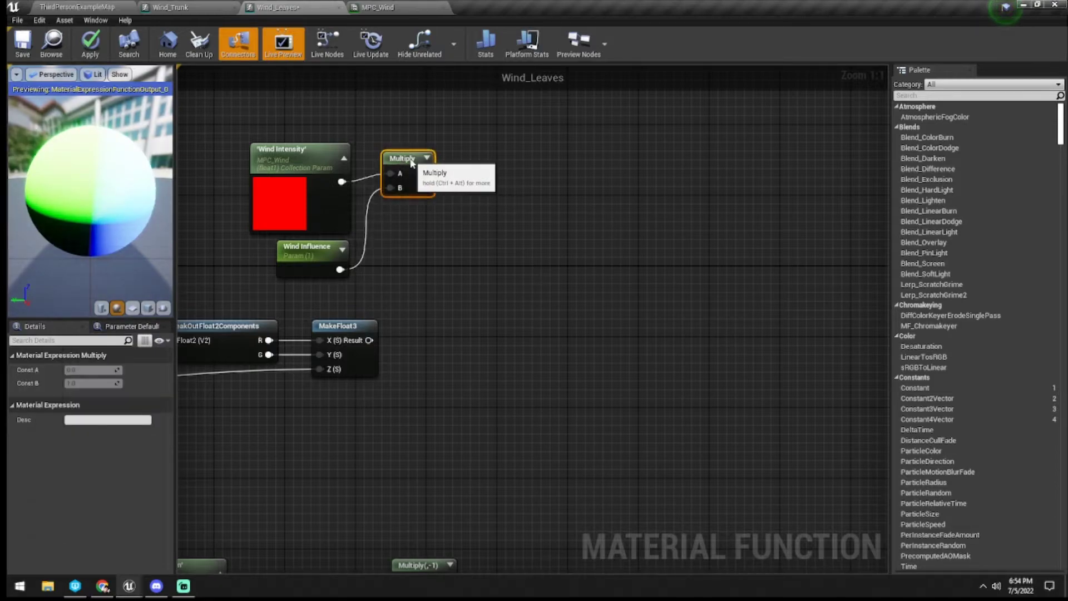
pyautogui.click(429, 238)
pyautogui.moveTo(428, 238); pyautogui.dragTo(476, 243, button='right')
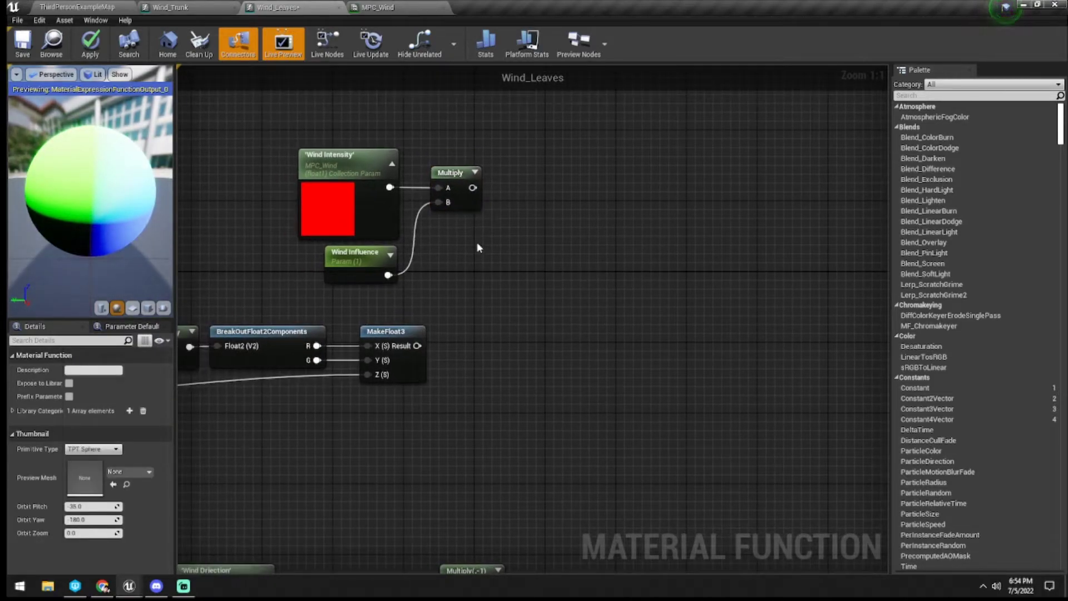
# Add a SimpleGrassWind node beside the Wind Influence multiplication and connect that Multiply output to its WindIntensity input
pyautogui.rightClick(518, 239)
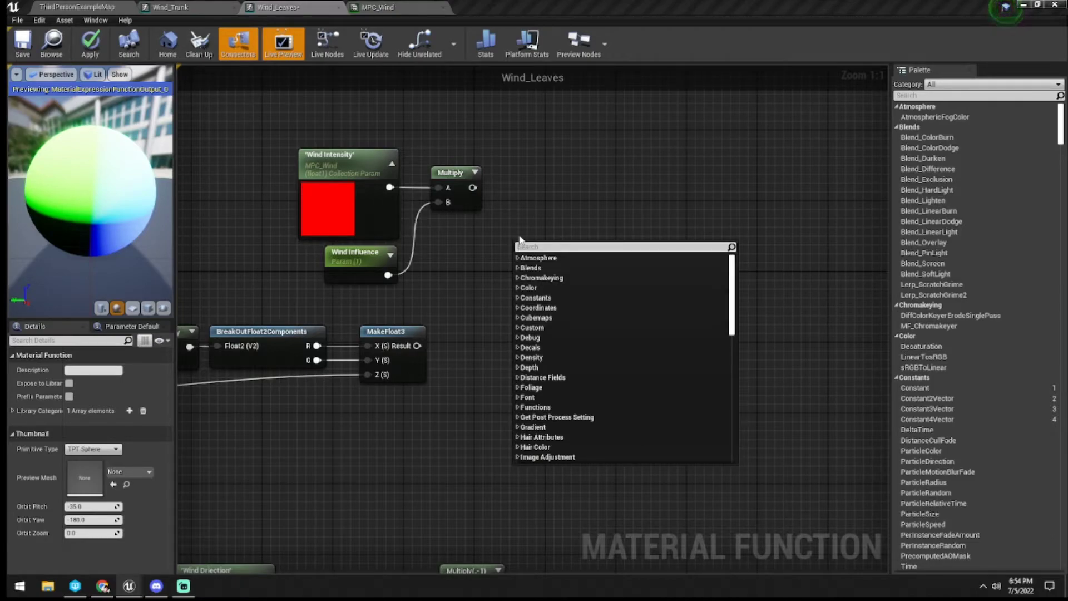
pyautogui.write('simple grass wind')
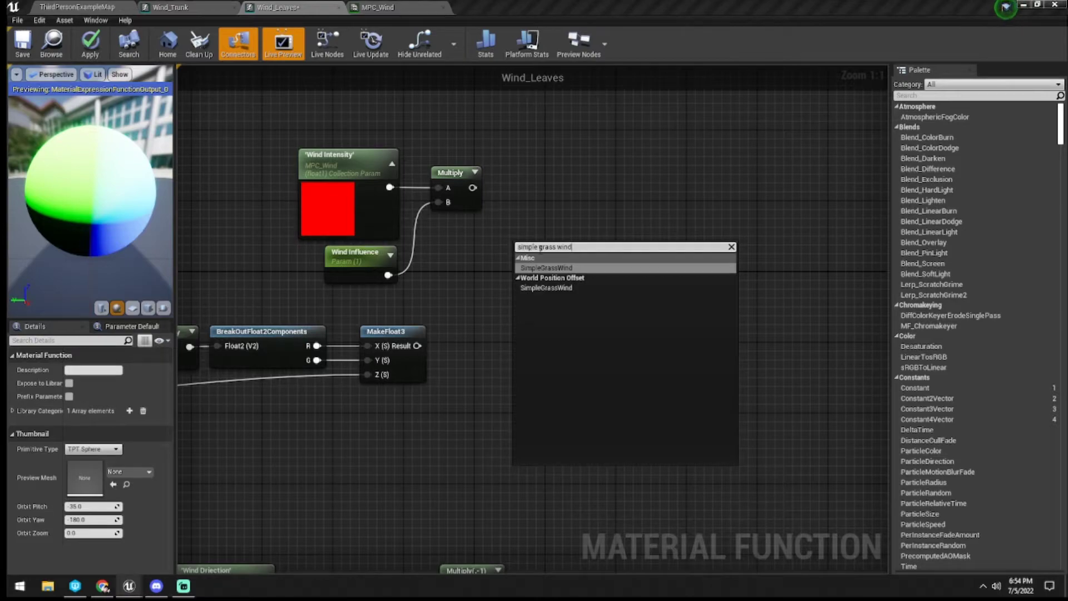
pyautogui.click(551, 287)
pyautogui.moveTo(582, 200); pyautogui.dragTo(591, 180)
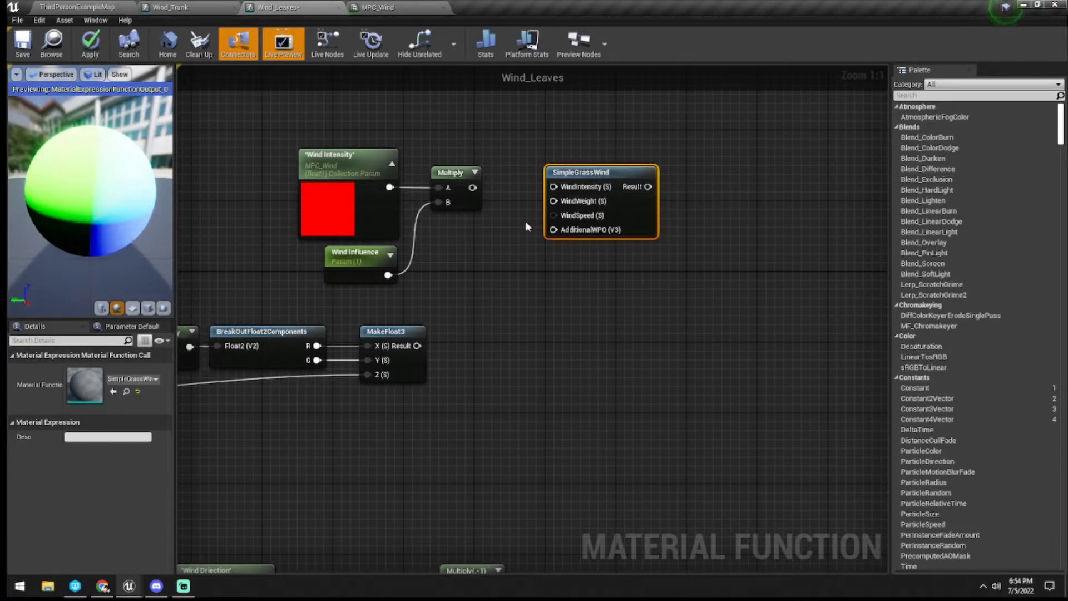
pyautogui.moveTo(471, 188); pyautogui.dragTo(553, 186)
pyautogui.click(496, 250)
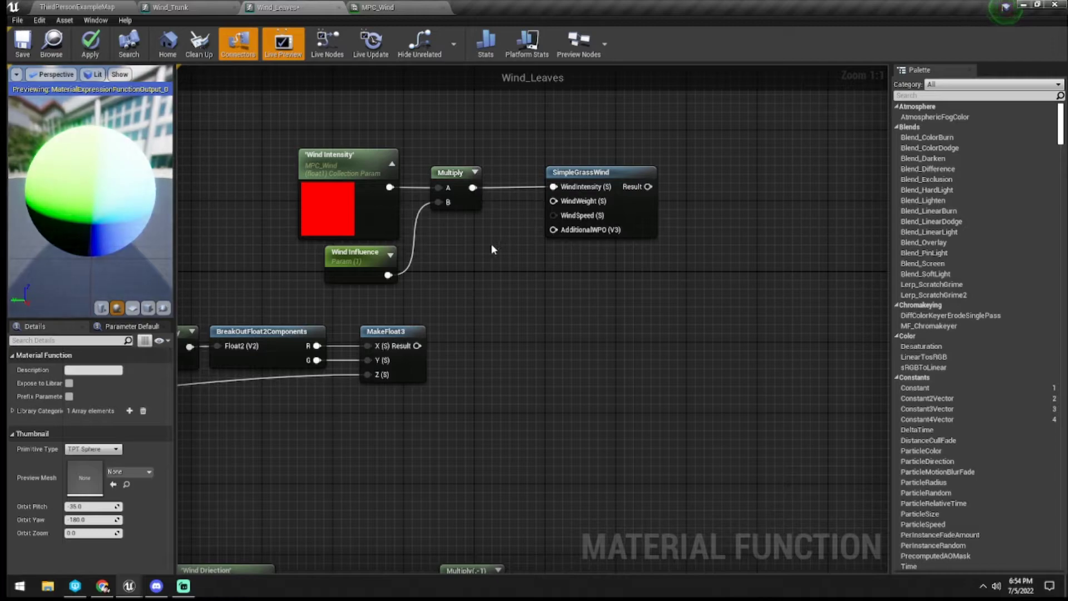
# Add a scalar parameter just below the SimpleGrassWind node and convert it to a constant
pyautogui.press('s')
pyautogui.click(492, 246)
pyautogui.write('sssssssssssss')
pyautogui.click(506, 304)
pyautogui.click(518, 273)
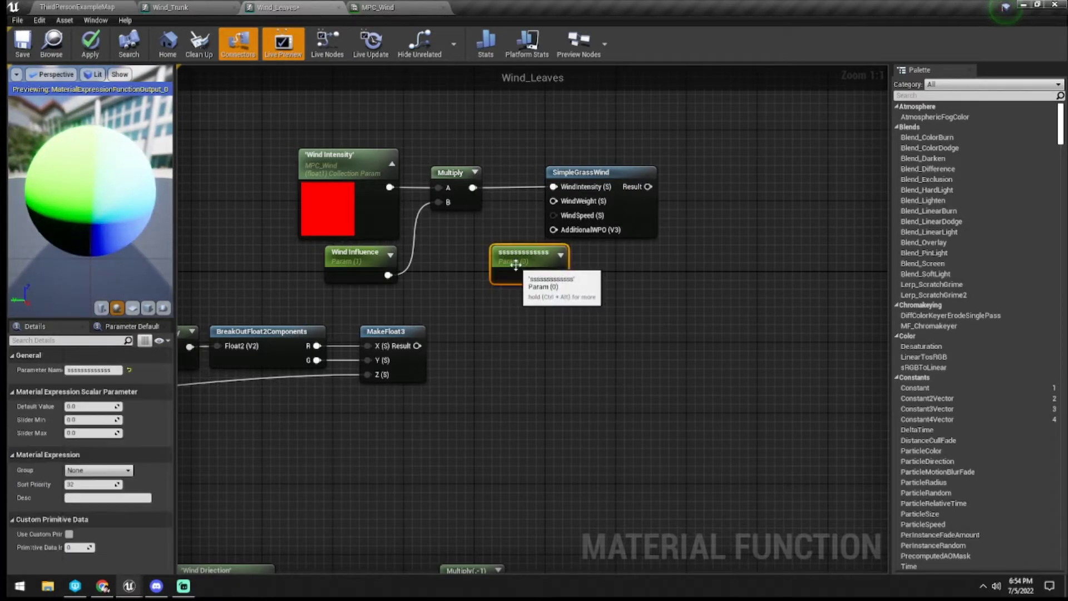
pyautogui.rightClick(517, 264)
pyautogui.click(534, 310)
pyautogui.moveTo(94, 370); pyautogui.dragTo(106, 370)
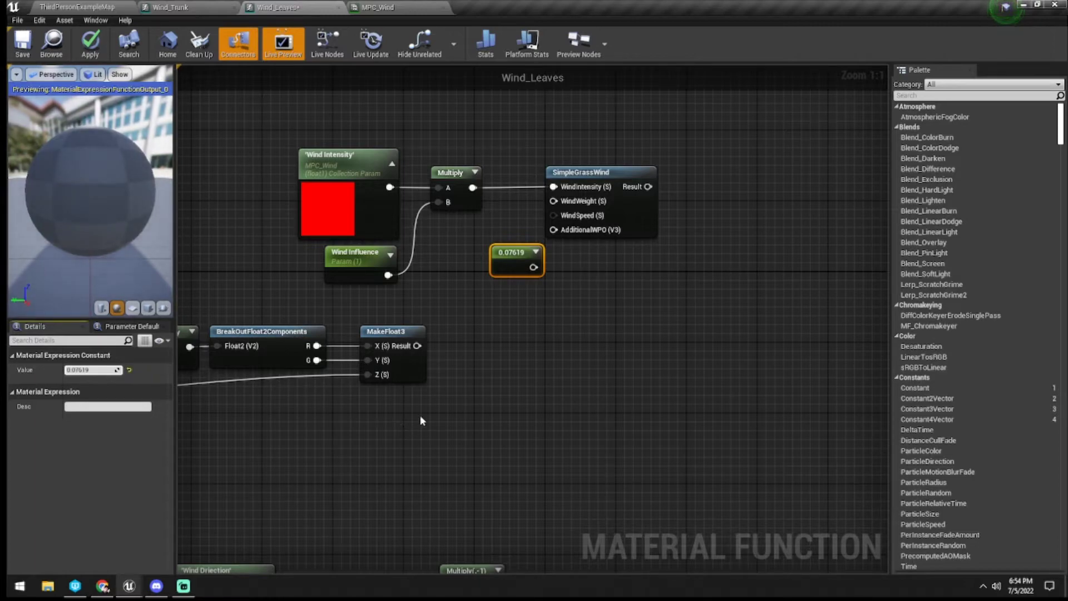
# Set the constant to 0.25, connect it to WindWeight on SimpleGrassWind and place it below the Multiply node
pyautogui.click(74, 369)
pyautogui.write('.25')
pyautogui.press('Return')
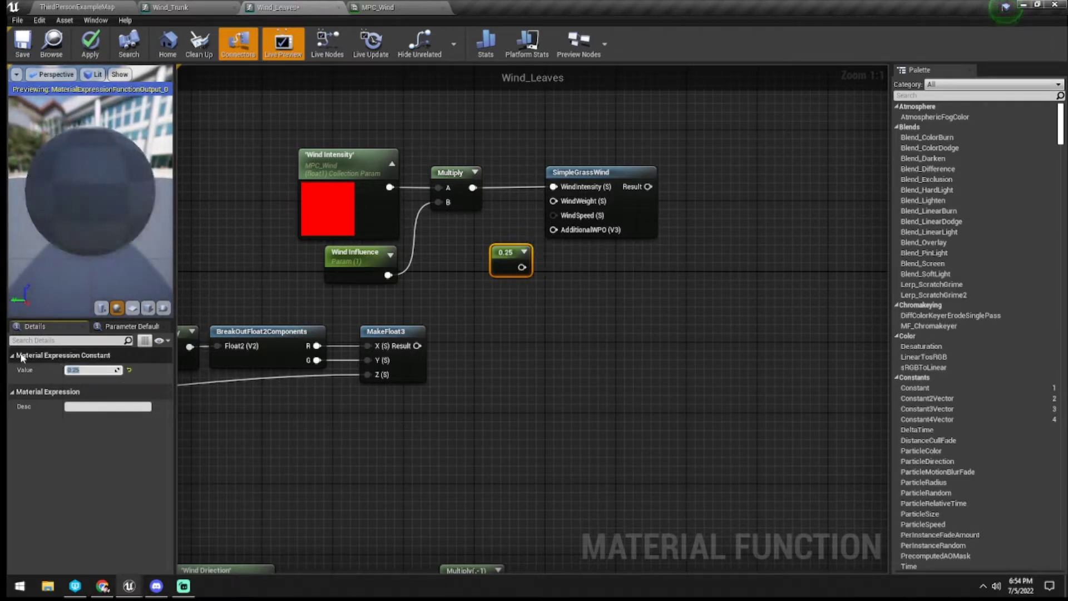
pyautogui.moveTo(519, 268); pyautogui.dragTo(554, 202)
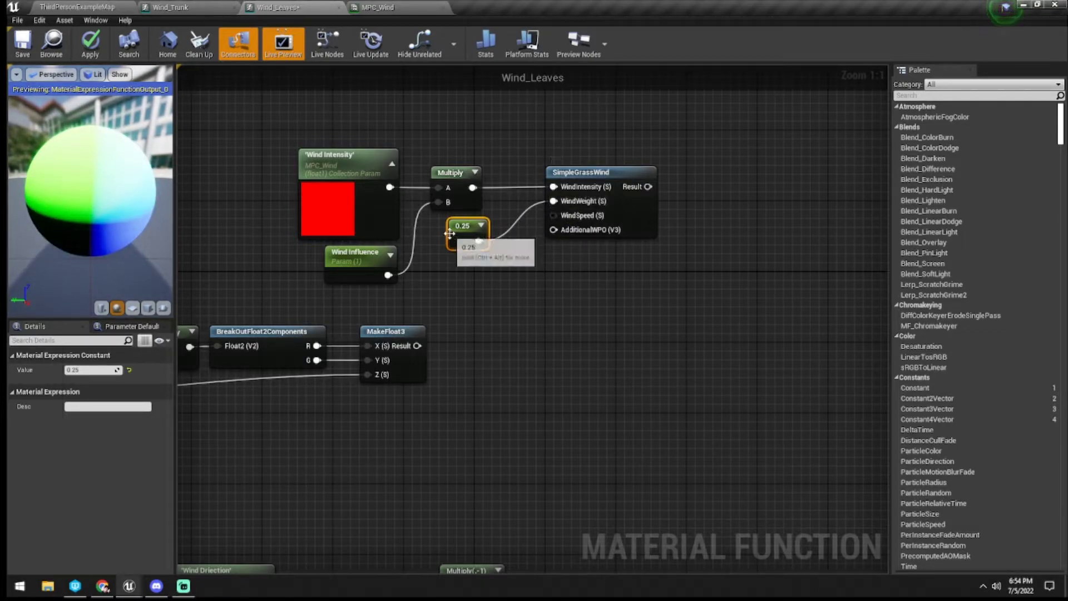
# Duplicate the 0.25 constant below the original, connect the copy to WindSpeed and set its value to 1
pyautogui.hotkey('ctrl', 'w')
pyautogui.moveTo(517, 299); pyautogui.dragTo(553, 229)
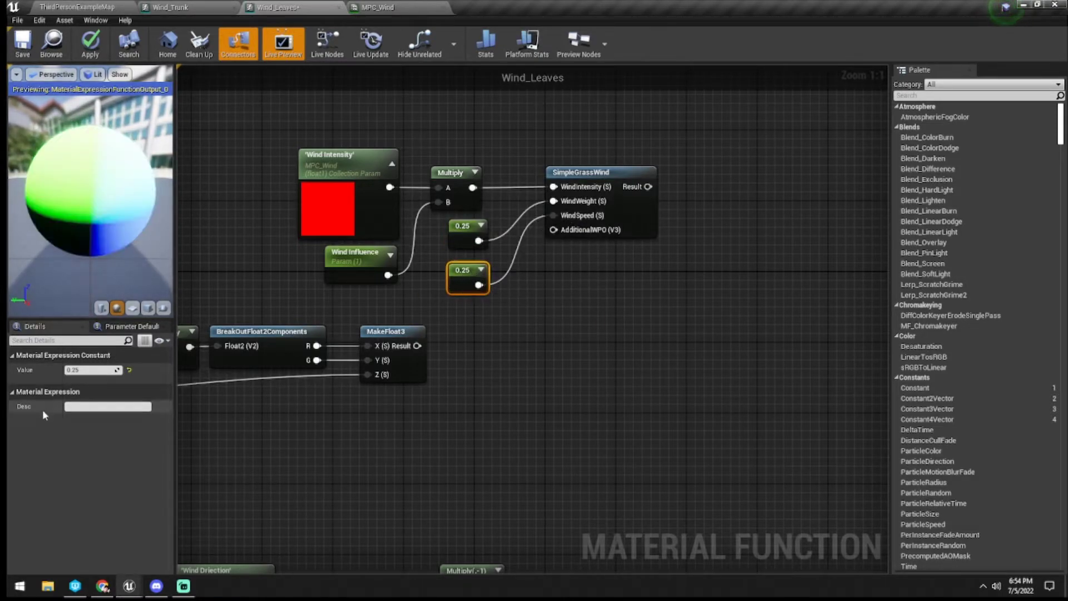
pyautogui.click(79, 369)
pyautogui.write('1')
pyautogui.press('Return')
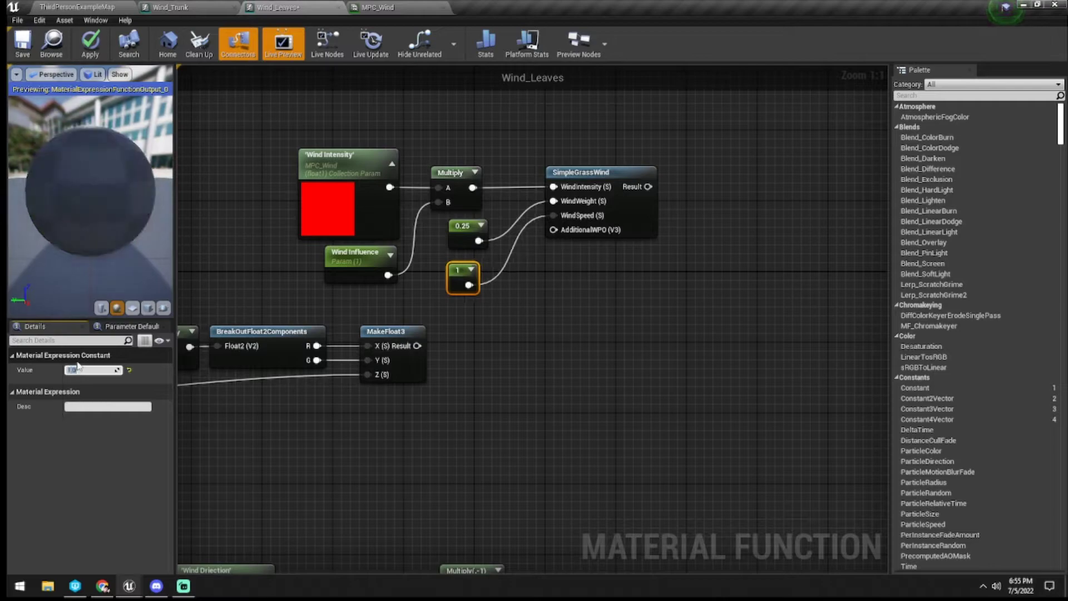
pyautogui.click(544, 341)
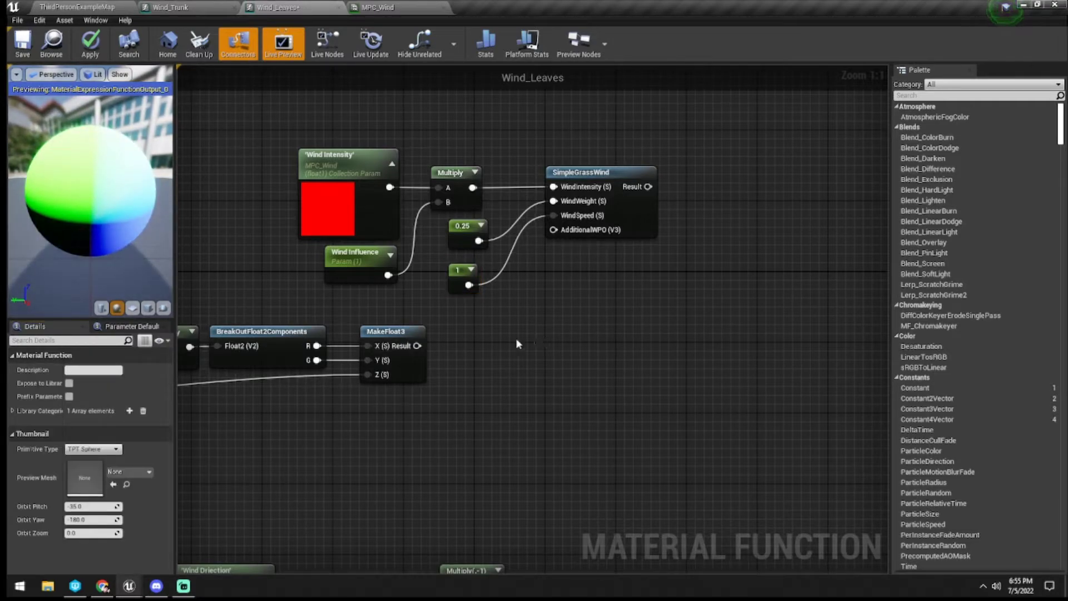
# Connect the MakeFloat3 result to the AdditionalWPO input of SimpleGrassWind
pyautogui.moveTo(417, 345); pyautogui.dragTo(590, 233)
pyautogui.moveTo(646, 315)
pyautogui.mouseDown(button='right')
pyautogui.moveTo(361, 334)
pyautogui.moveTo(658, 303)
pyautogui.mouseUp(button='right')
pyautogui.scroll(-5, 648, 291)
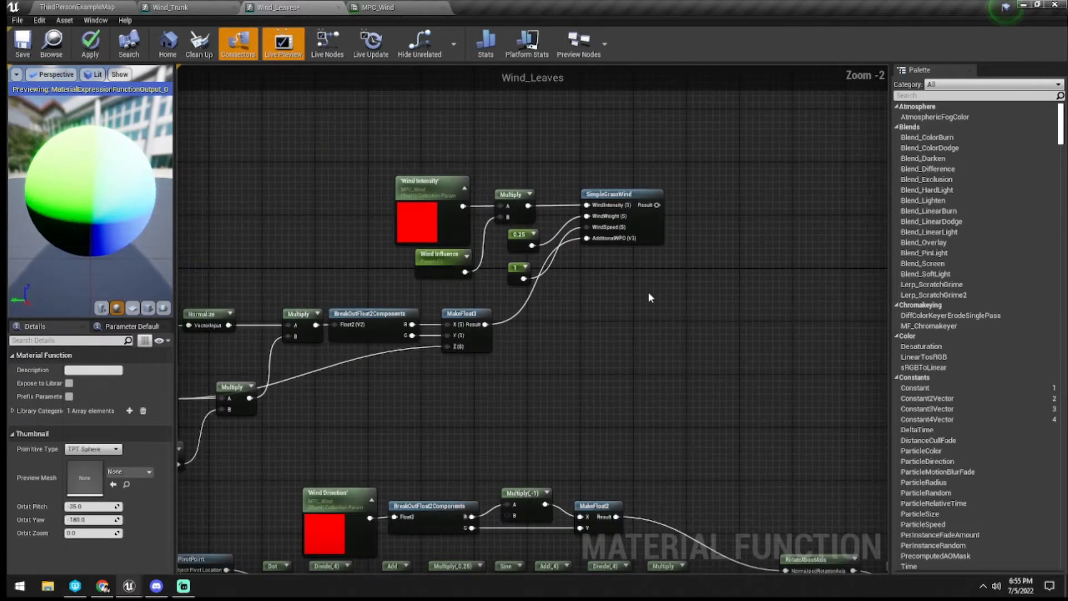
# Reposition the new leaf wind nodes above the trunk network, with SimpleGrassWind moved to the right of its input nodes
pyautogui.scroll(-1, 637, 314)
pyautogui.moveTo(488, 335); pyautogui.dragTo(510, 300)
pyautogui.moveTo(320, 257); pyautogui.dragTo(554, 332)
pyautogui.moveTo(507, 295); pyautogui.dragTo(479, 317)
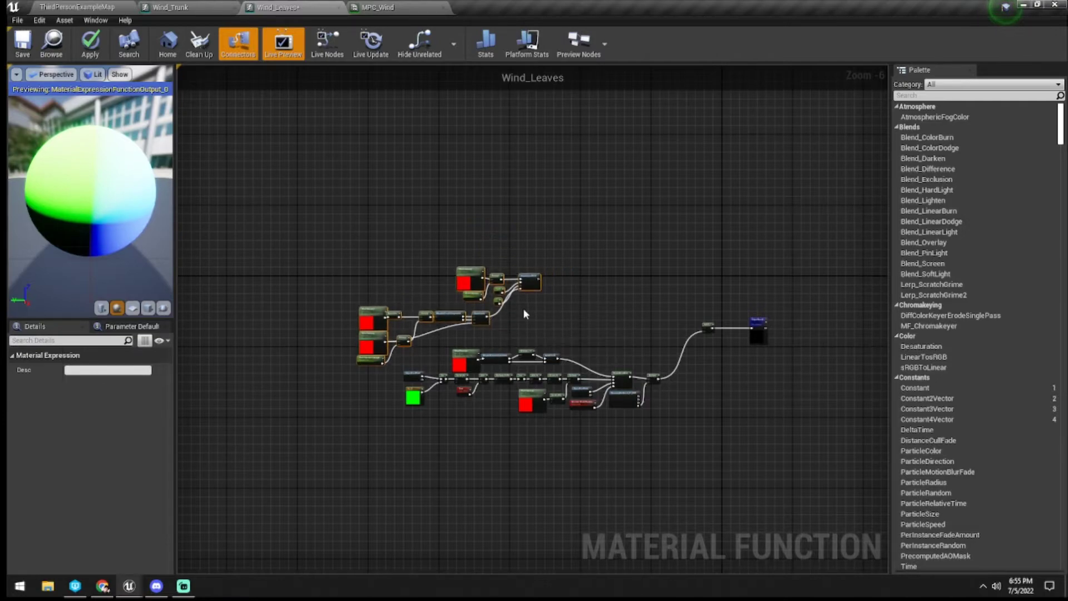
pyautogui.click(525, 314)
pyautogui.scroll(4, 556, 314)
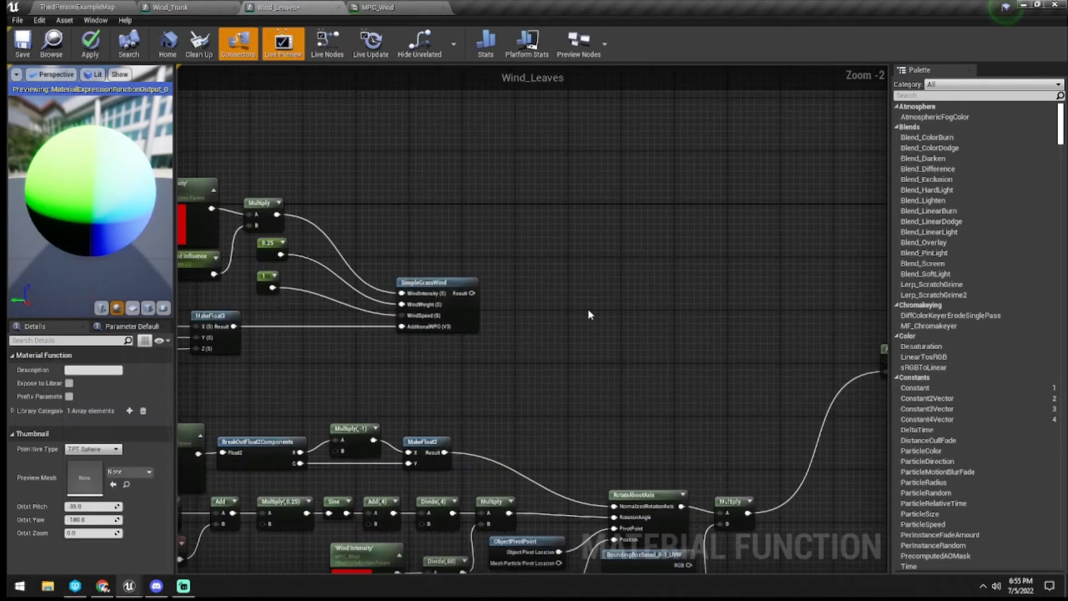
pyautogui.moveTo(588, 310); pyautogui.dragTo(490, 261, button='right')
pyautogui.moveTo(357, 244); pyautogui.dragTo(371, 223)
pyautogui.moveTo(448, 239); pyautogui.dragTo(479, 276, button='right')
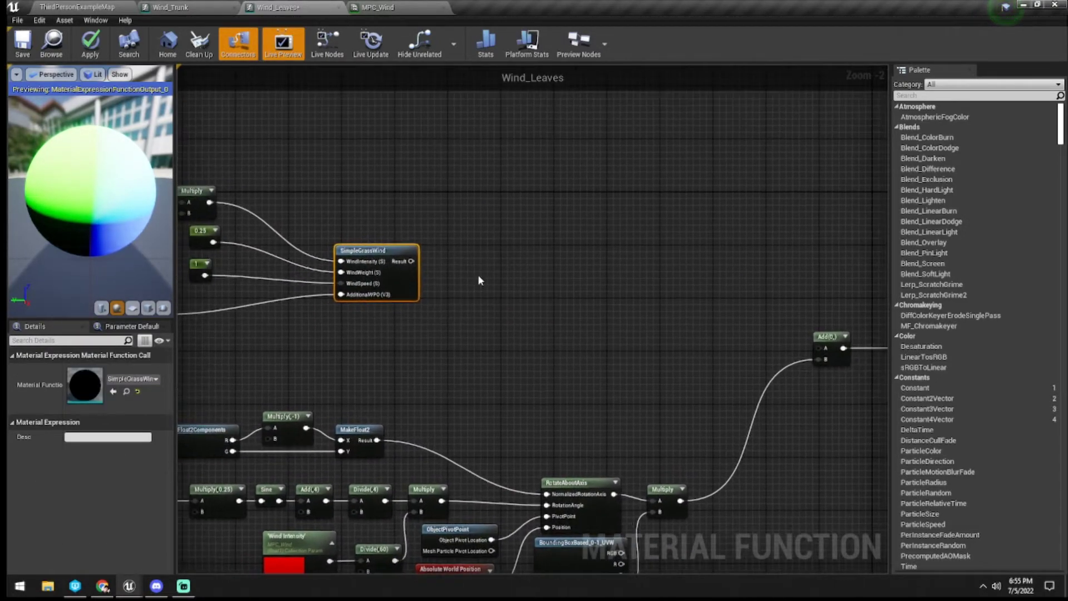
pyautogui.click(483, 277)
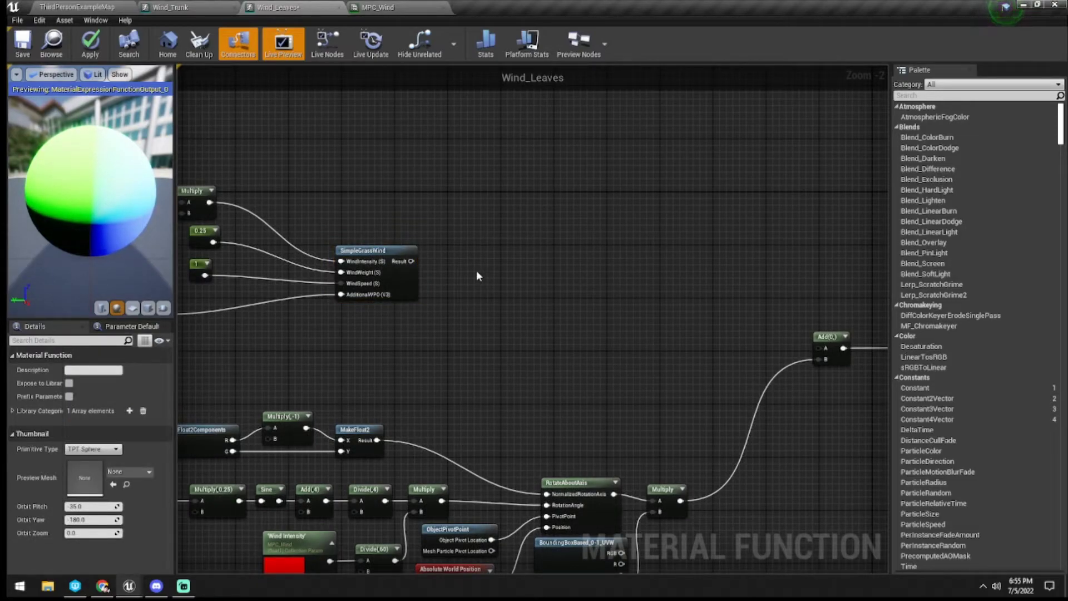
# Add a Multiply node to the right of SimpleGrassWind and create a Vertex Color node from its B input
pyautogui.press('m')
pyautogui.click(510, 264)
pyautogui.moveTo(526, 270); pyautogui.dragTo(501, 308)
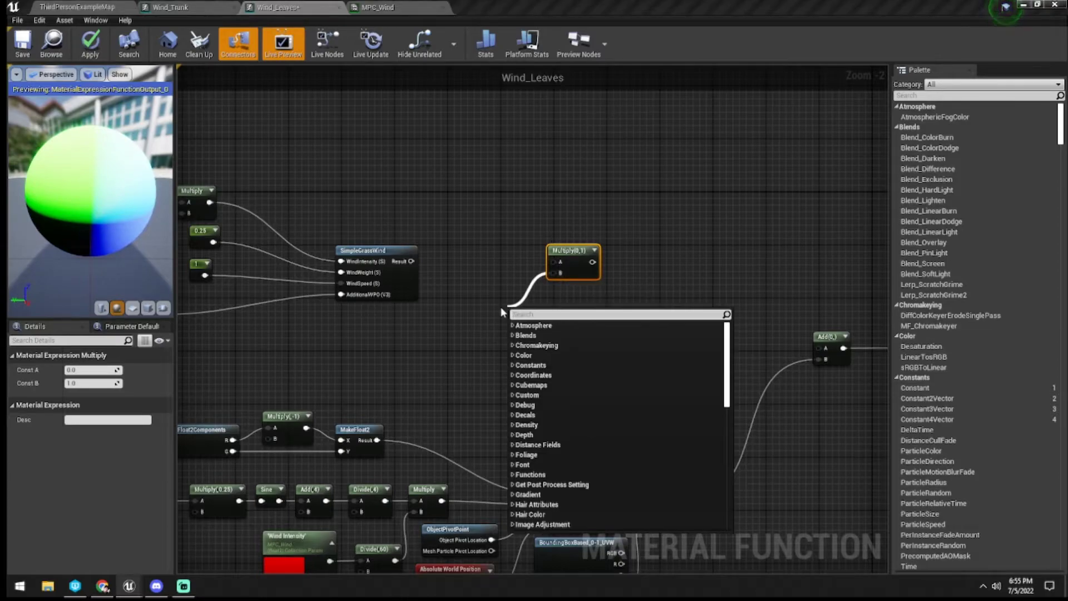
pyautogui.write('verte')
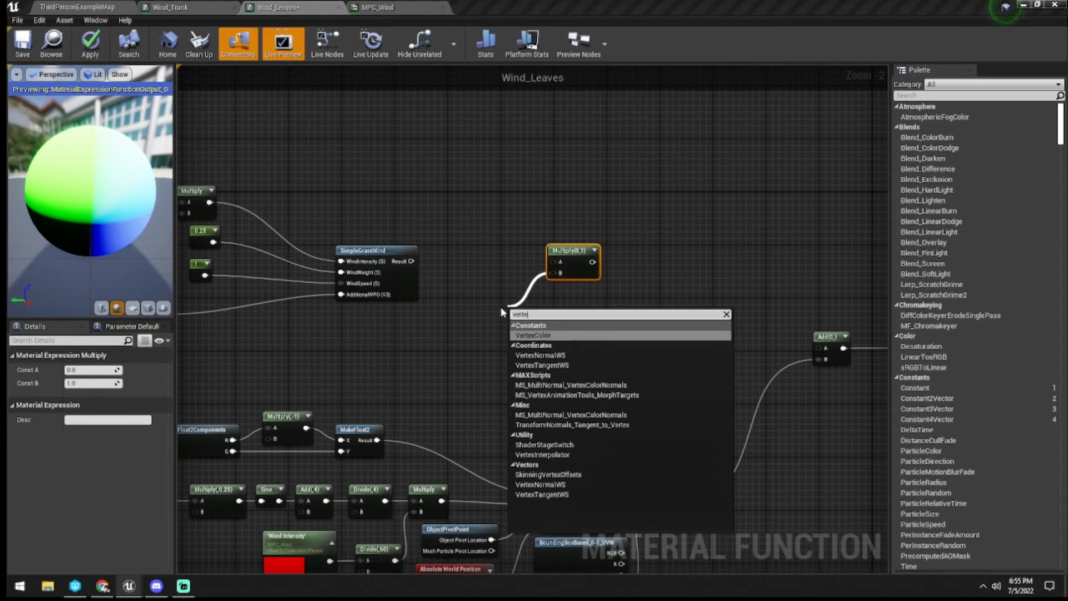
pyautogui.write('xcolor')
pyautogui.press('Return')
# Move the Vertex Color node below and left of the Multiply node and connect only its red channel to B
pyautogui.moveTo(528, 313); pyautogui.dragTo(479, 297)
pyautogui.keyDown('alt'); pyautogui.click(497, 315); pyautogui.keyUp('alt')
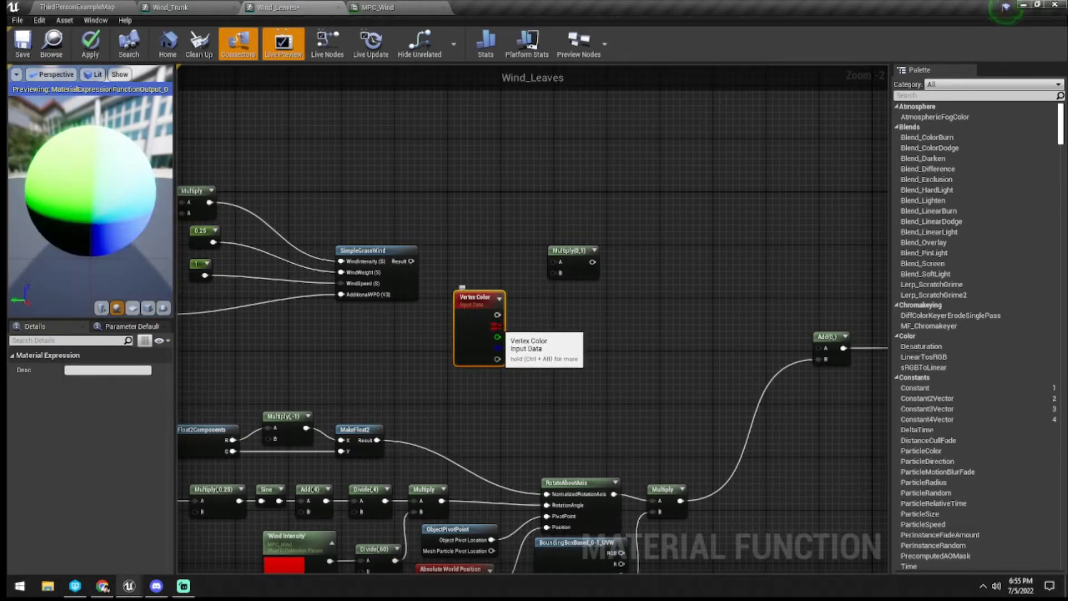
pyautogui.moveTo(557, 273); pyautogui.dragTo(556, 273)
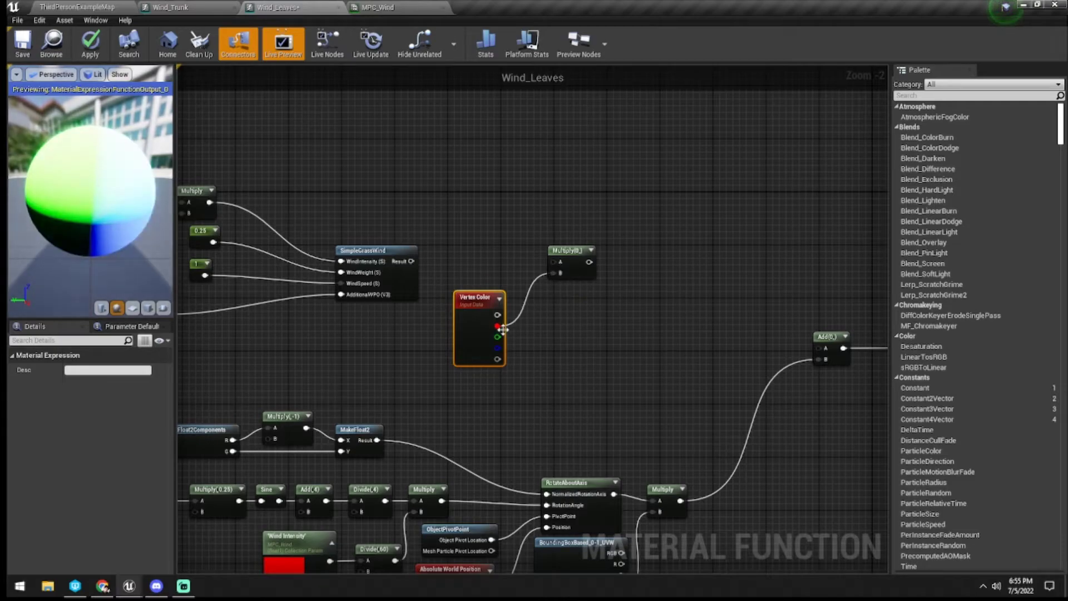
# Reconnect the Vertex Color node's red channel to the Multiply node's B input
pyautogui.moveTo(499, 329)
pyautogui.keyDown('ctrl'); pyautogui.mouseDown()
pyautogui.moveTo(585, 336)
pyautogui.moveTo(514, 372)
pyautogui.moveTo(618, 405)
pyautogui.moveTo(499, 324)
pyautogui.mouseUp(); pyautogui.keyUp('ctrl')
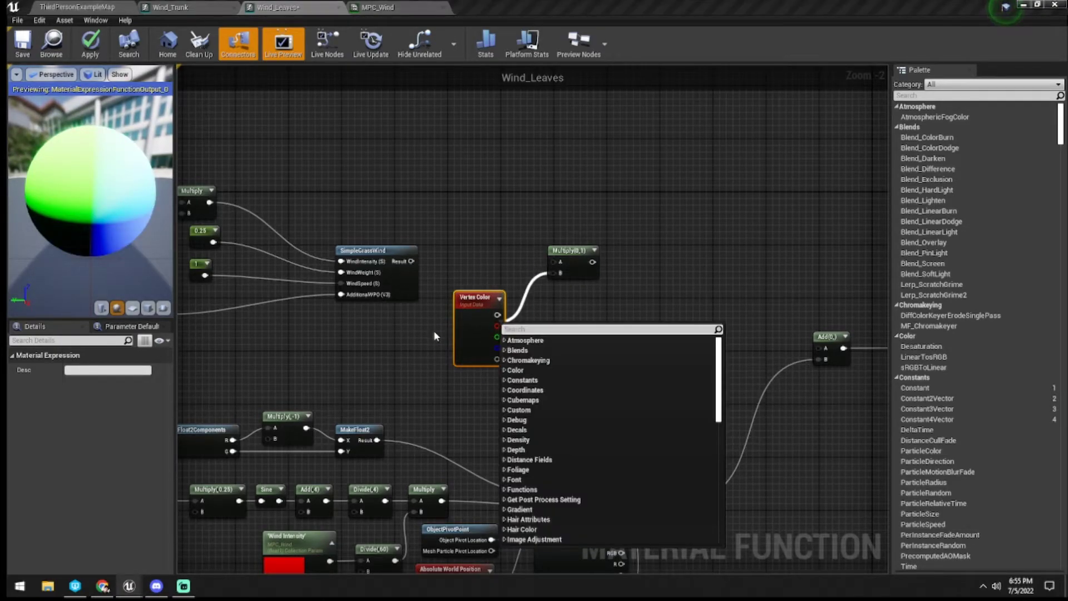
pyautogui.click(439, 333)
pyautogui.moveTo(554, 273); pyautogui.dragTo(497, 326)
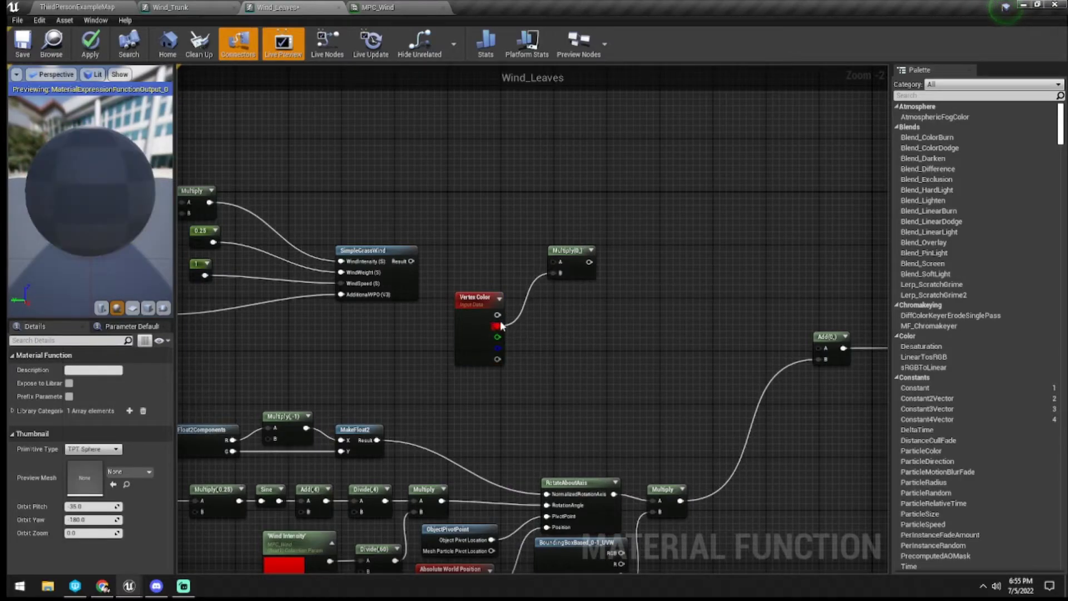
# Connect the SimpleGrassWind result to the Multiply node's A input, and the Multiply result to A of the final Add node
pyautogui.scroll(2, 500, 317)
pyautogui.moveTo(383, 243); pyautogui.dragTo(589, 259)
pyautogui.moveTo(626, 294); pyautogui.dragTo(338, 290, button='right')
pyautogui.moveTo(298, 239); pyautogui.dragTo(635, 355)
# Save the Wind_Leaves function and close the open asset editors to return to the level
pyautogui.moveTo(78, 193)
pyautogui.mouseDown()
pyautogui.moveTo(114, 196)
pyautogui.moveTo(66, 192)
pyautogui.mouseUp()
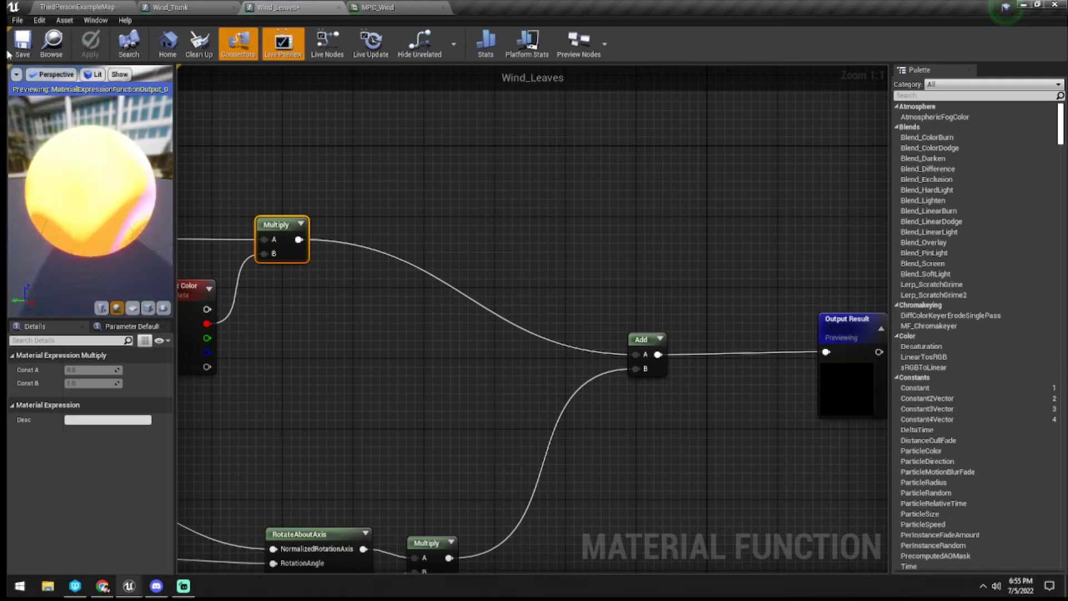
pyautogui.click(25, 45)
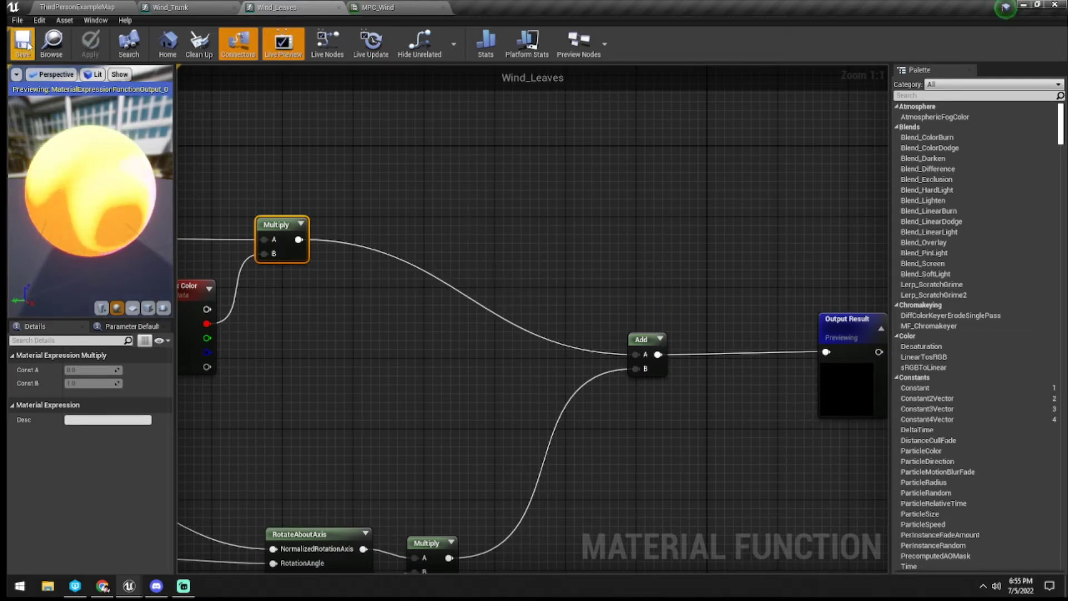
pyautogui.click(234, 8)
pyautogui.click(234, 8)
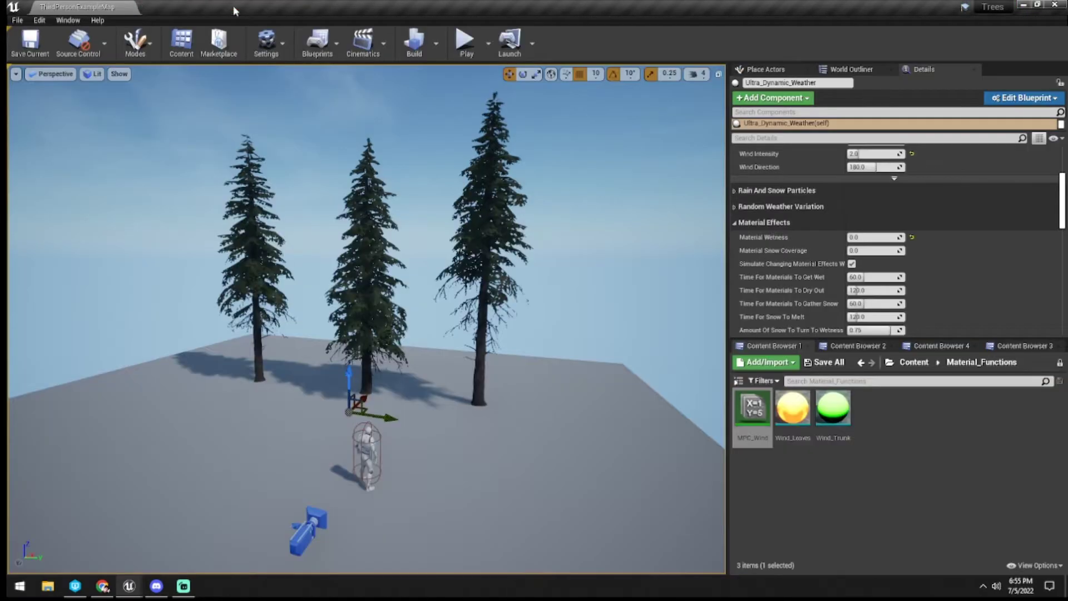
pyautogui.click(893, 482)
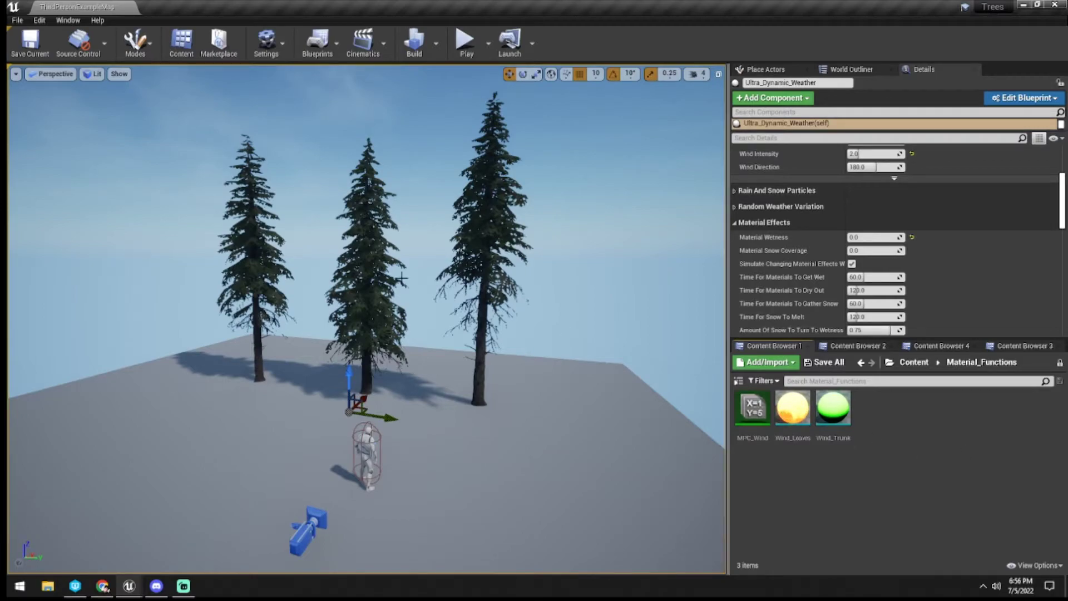
# Open the M_pine_bark material of the middle pine tree and bring up the Material_Functions folder in the level editor
pyautogui.moveTo(368, 273); pyautogui.dragTo(354, 277, button='right')
pyautogui.click(384, 290)
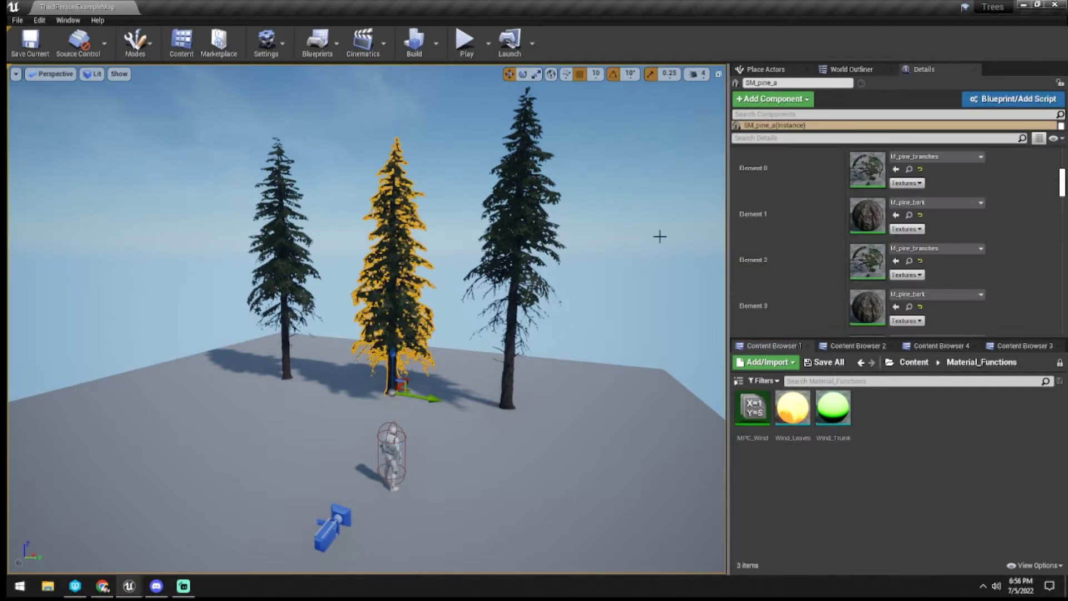
pyautogui.click(909, 216)
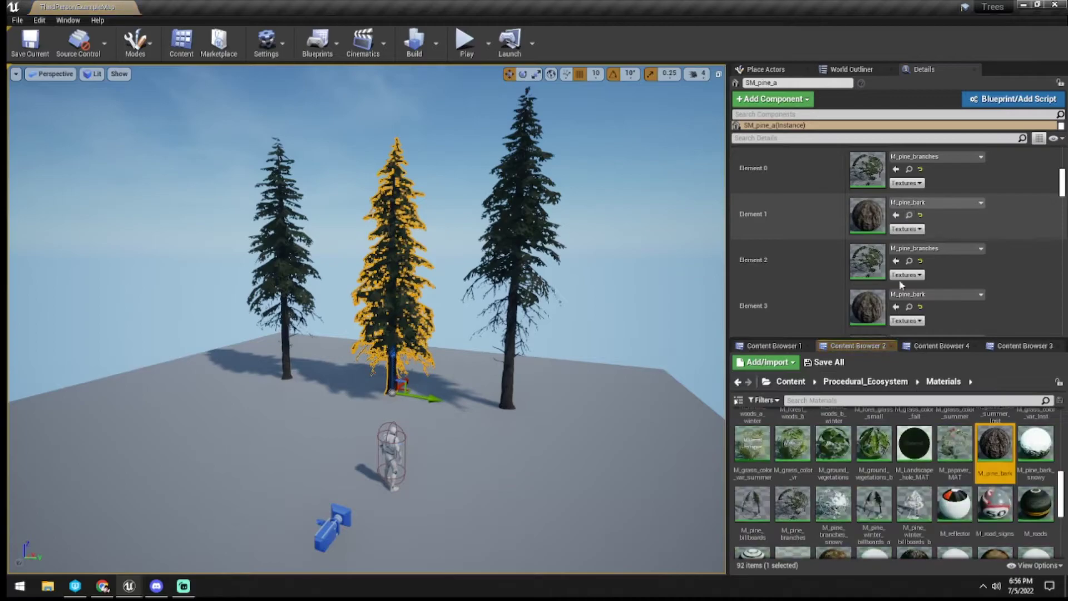
pyautogui.doubleClick(994, 444)
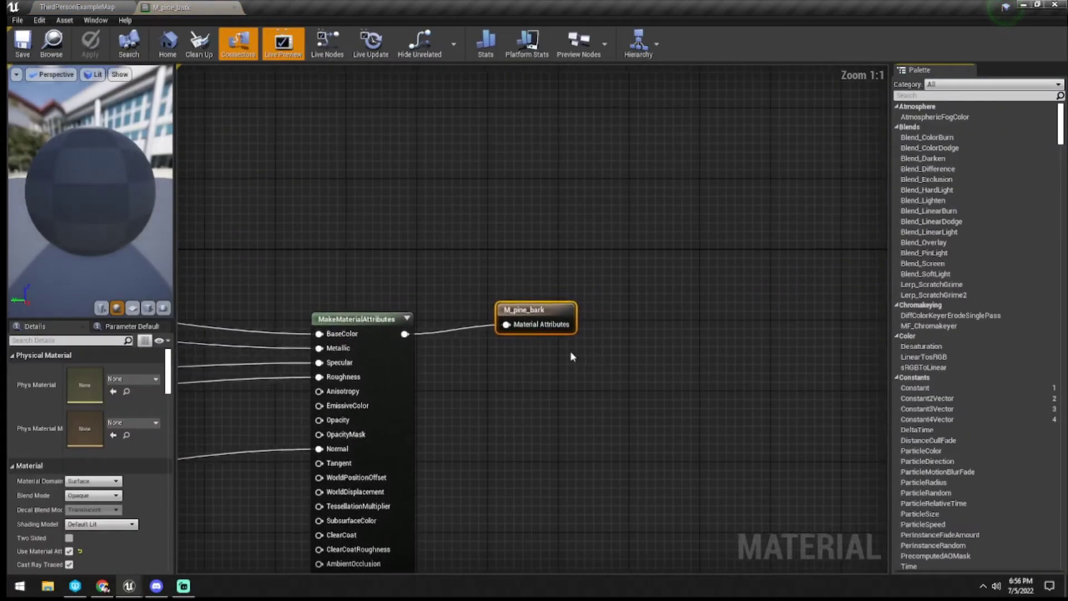
pyautogui.moveTo(534, 400); pyautogui.dragTo(792, 239, button='right')
pyautogui.moveTo(449, 370); pyautogui.dragTo(534, 372, button='right')
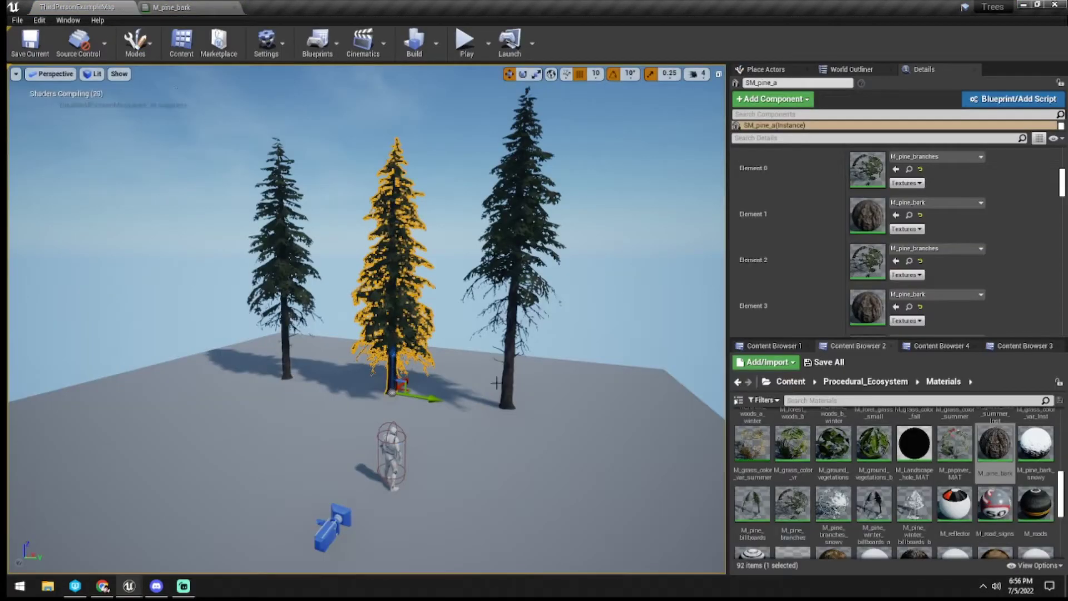
pyautogui.click(773, 345)
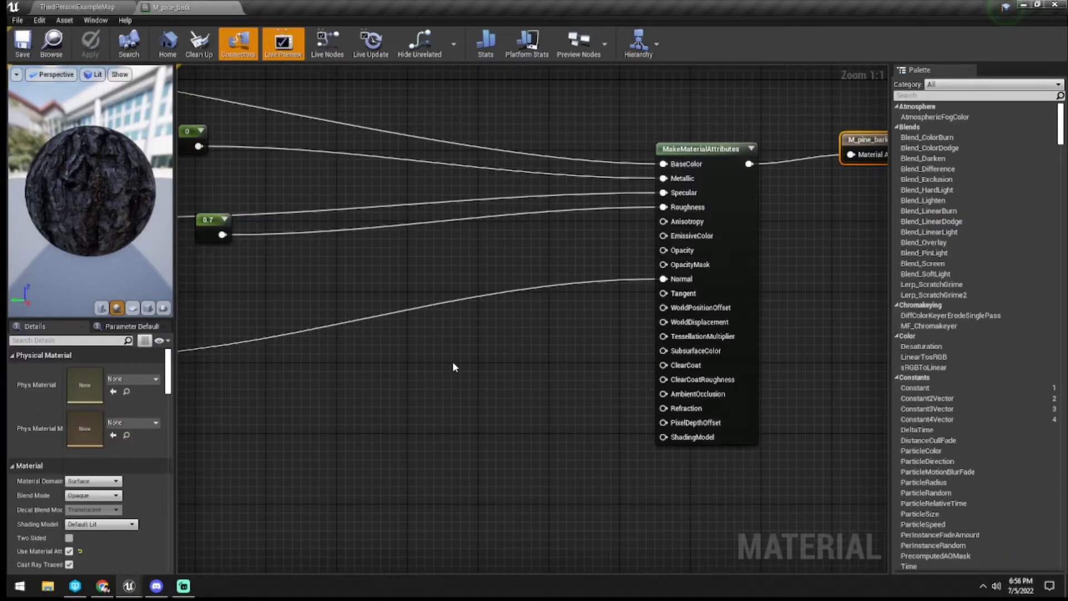
pyautogui.rightClick(453, 362)
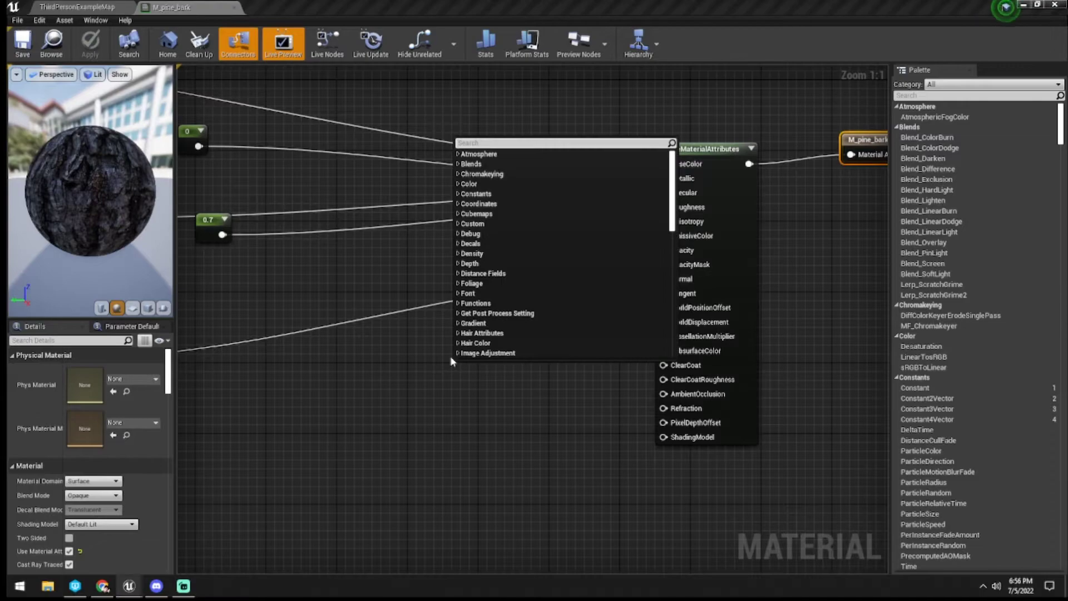
pyautogui.write('wind leaves')
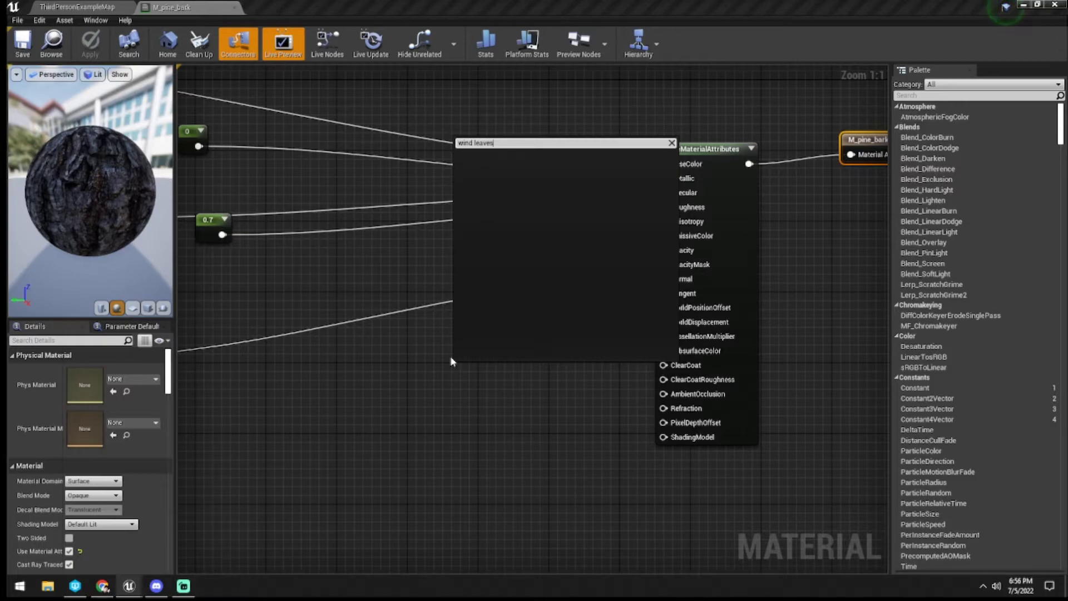
pyautogui.click(408, 389)
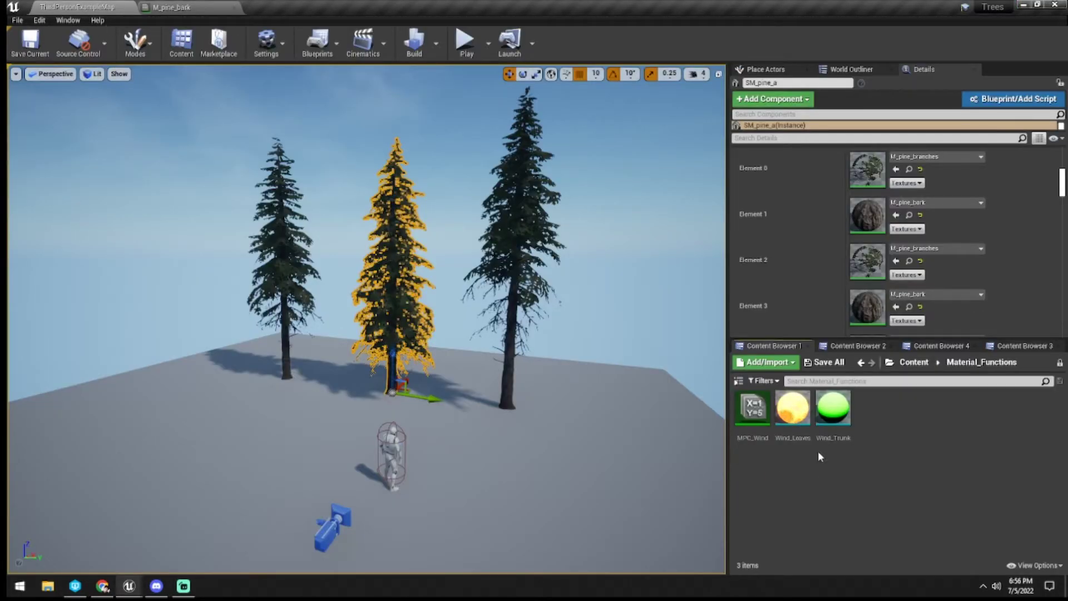
# Add the Wind_Trunk function to M_pine_bark, connect its result to WorldPositionOffset, and save the material
pyautogui.moveTo(833, 409); pyautogui.dragTo(668, 310)
pyautogui.moveTo(488, 341); pyautogui.dragTo(548, 325)
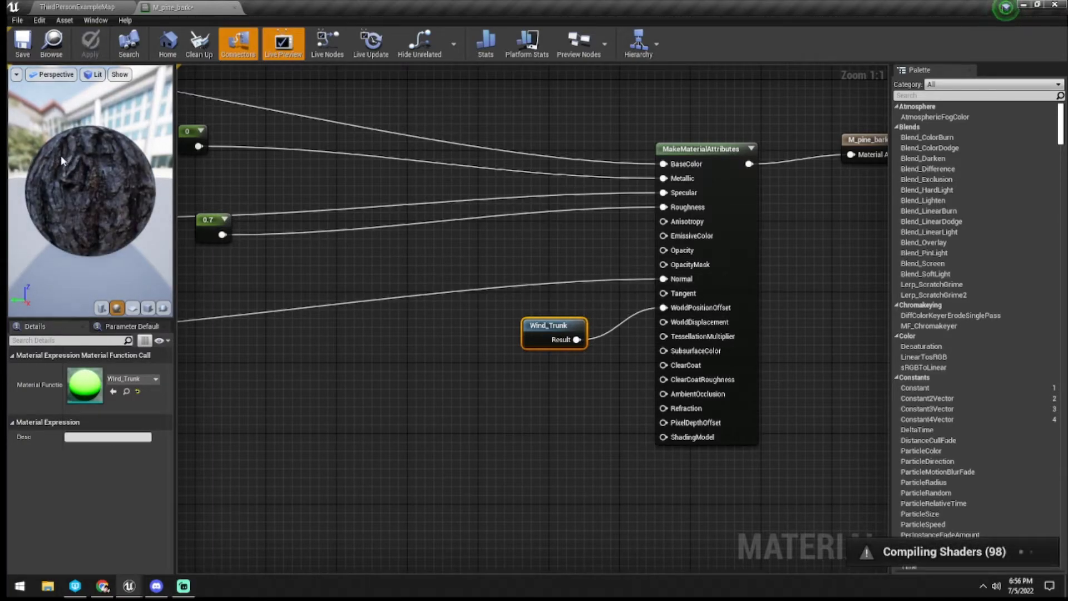
pyautogui.click(23, 49)
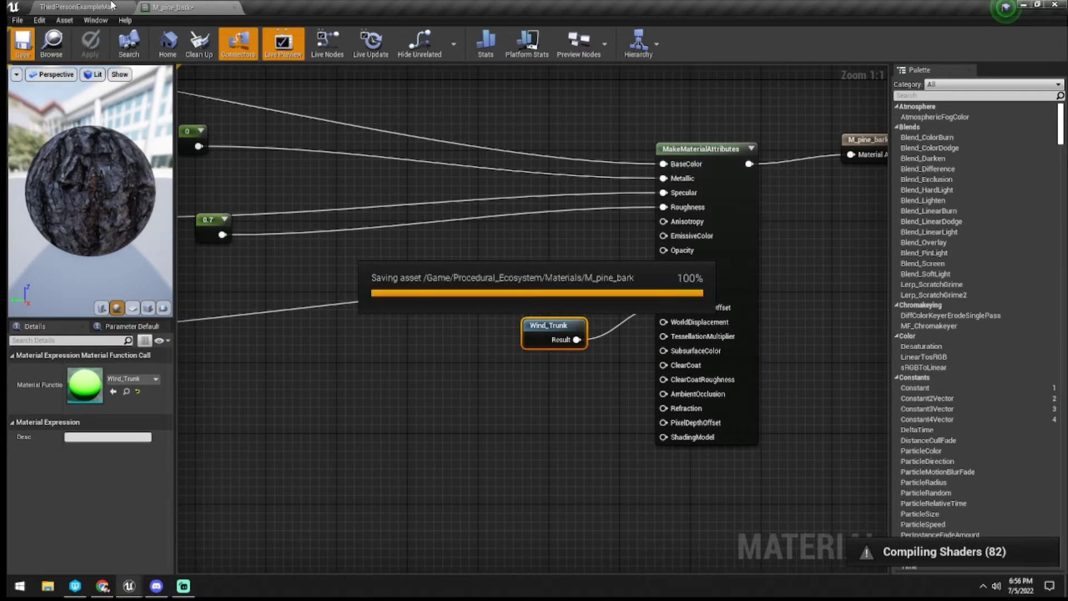
# Set the Wind Intensity default value in MPC_Wind to 0.0 and check the pines in the level
pyautogui.click(112, 6)
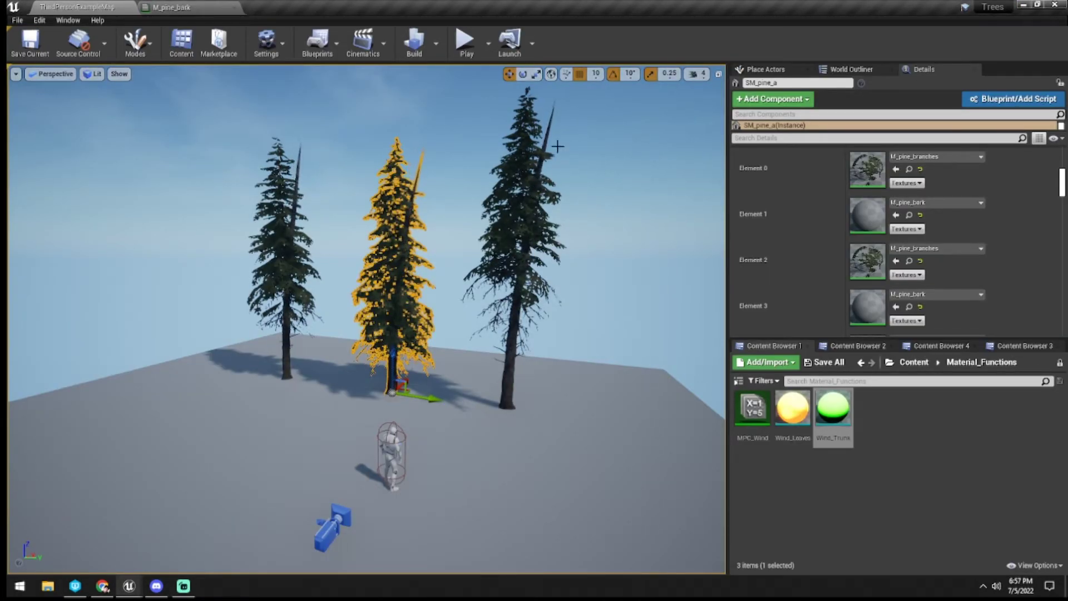
pyautogui.click(821, 469)
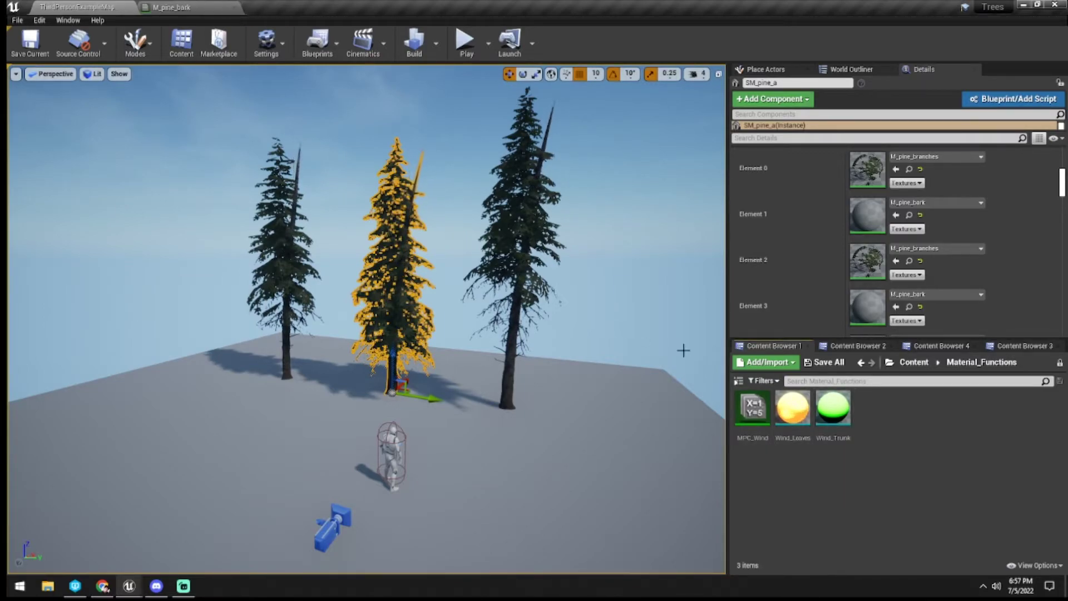
pyautogui.doubleClick(753, 409)
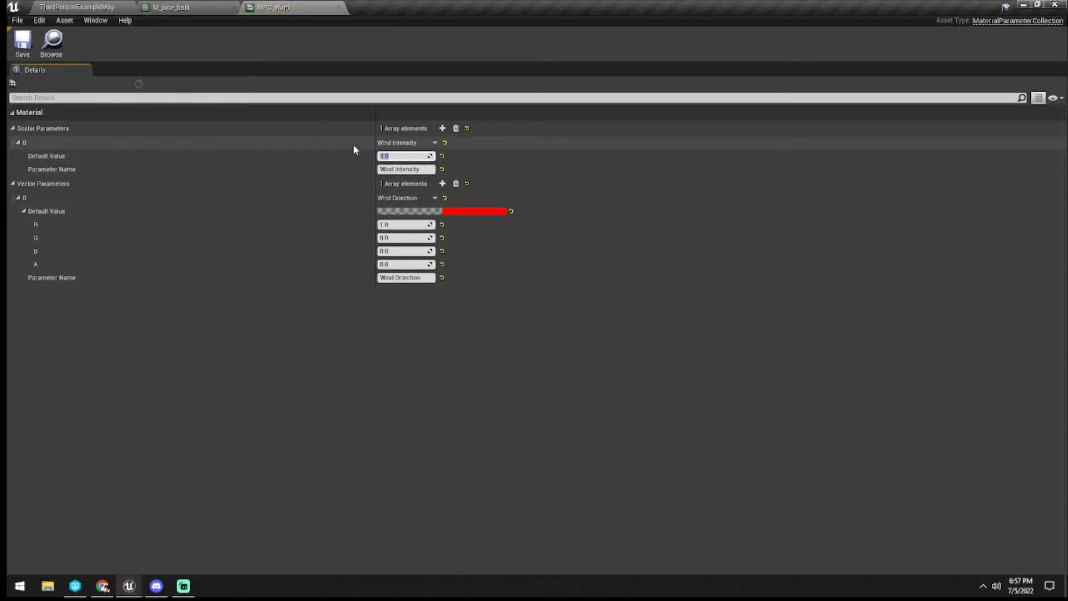
pyautogui.click(76, 7)
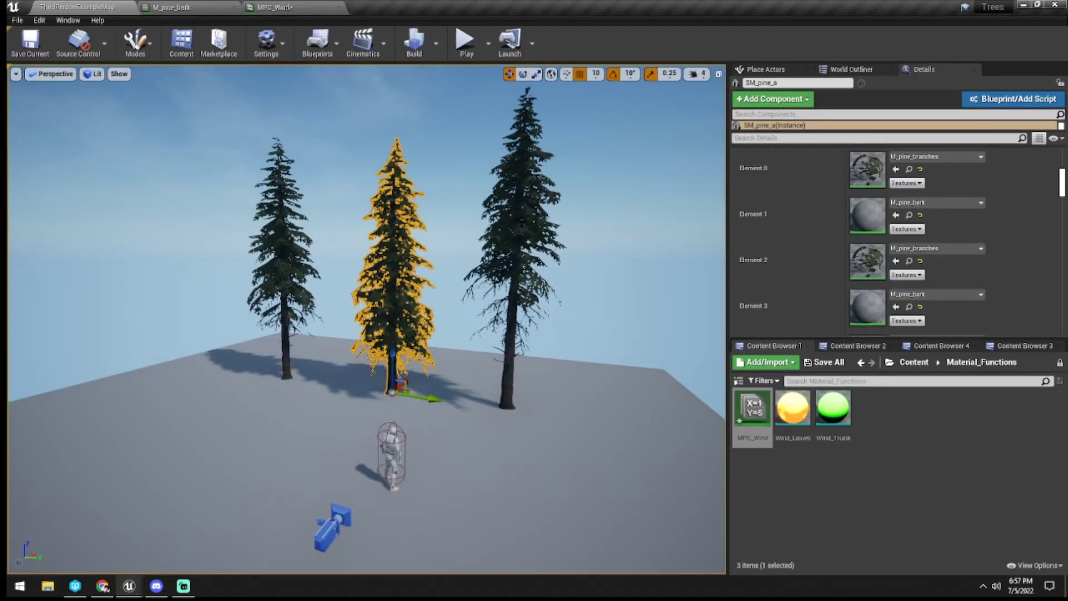
pyautogui.click(321, 7)
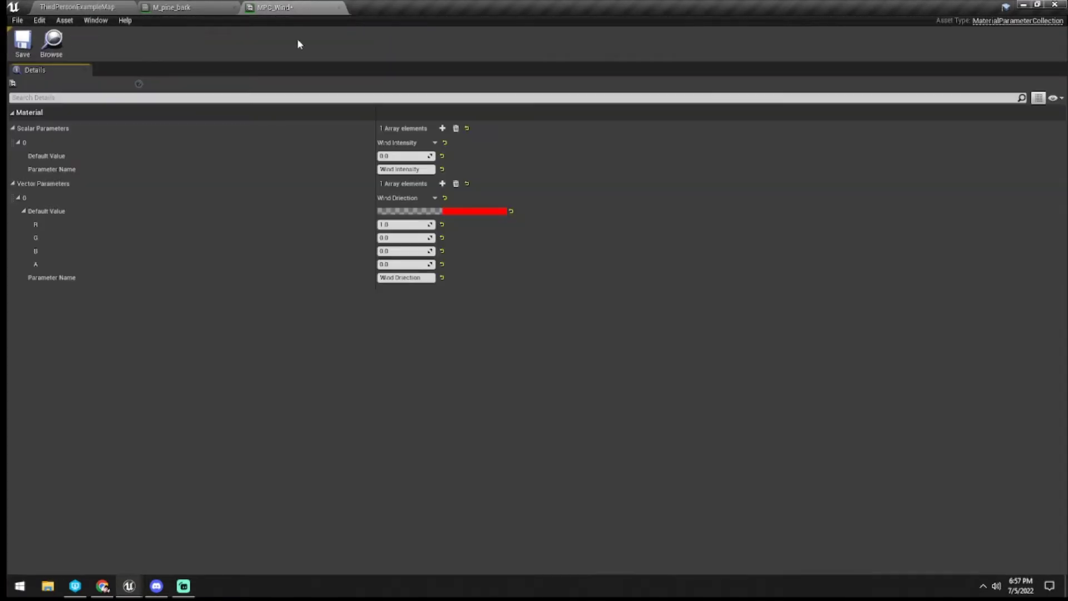
# Set the Wind Intensity default value in MPC_Wind to 1.0 and return to the level
pyautogui.click(422, 156)
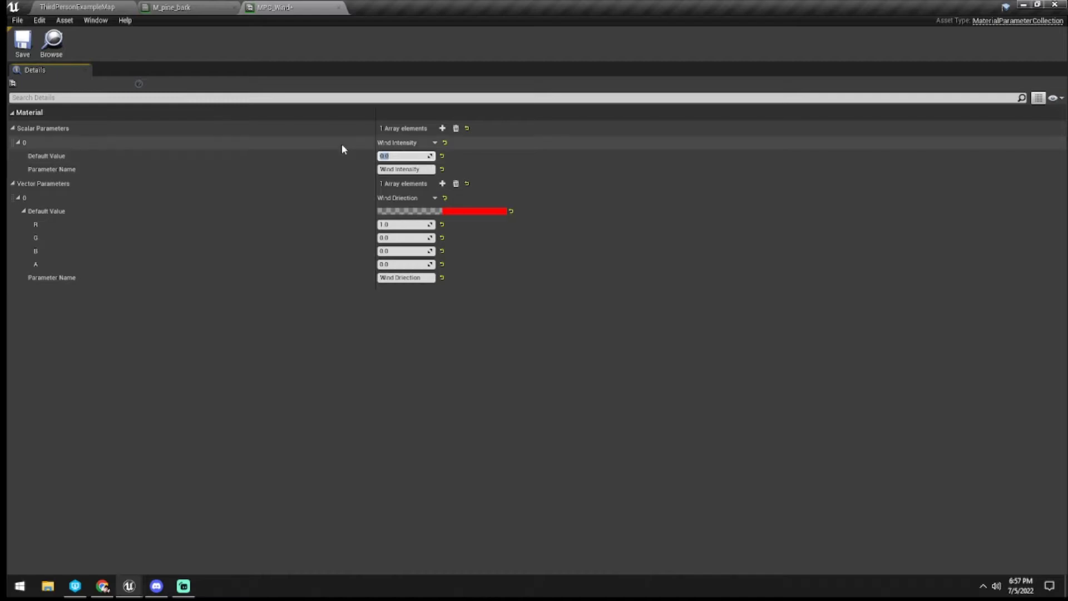
pyautogui.press('Return')
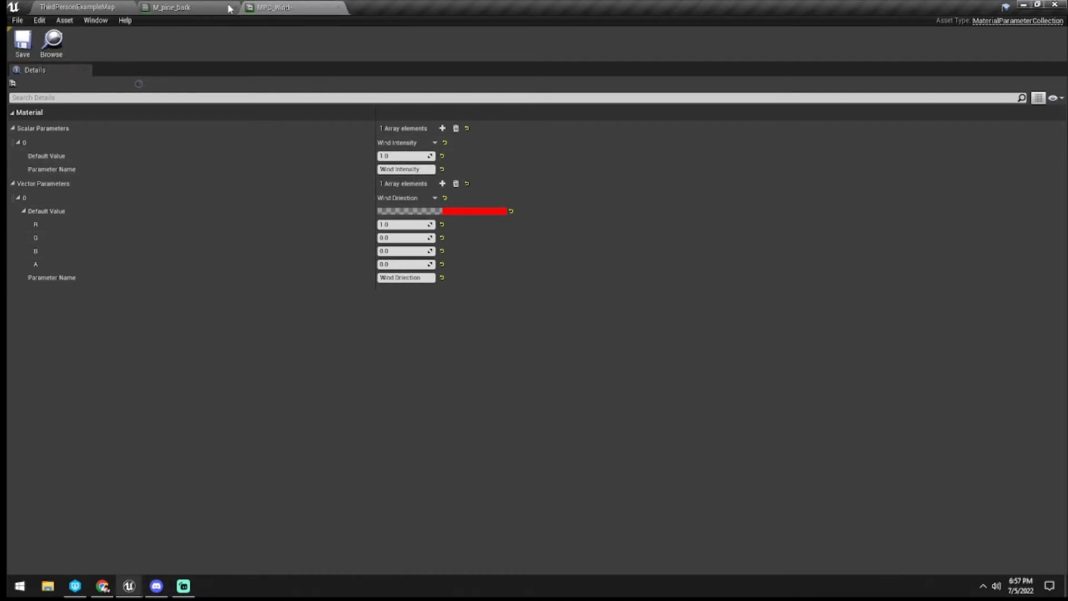
pyautogui.click(191, 8)
pyautogui.click(102, 8)
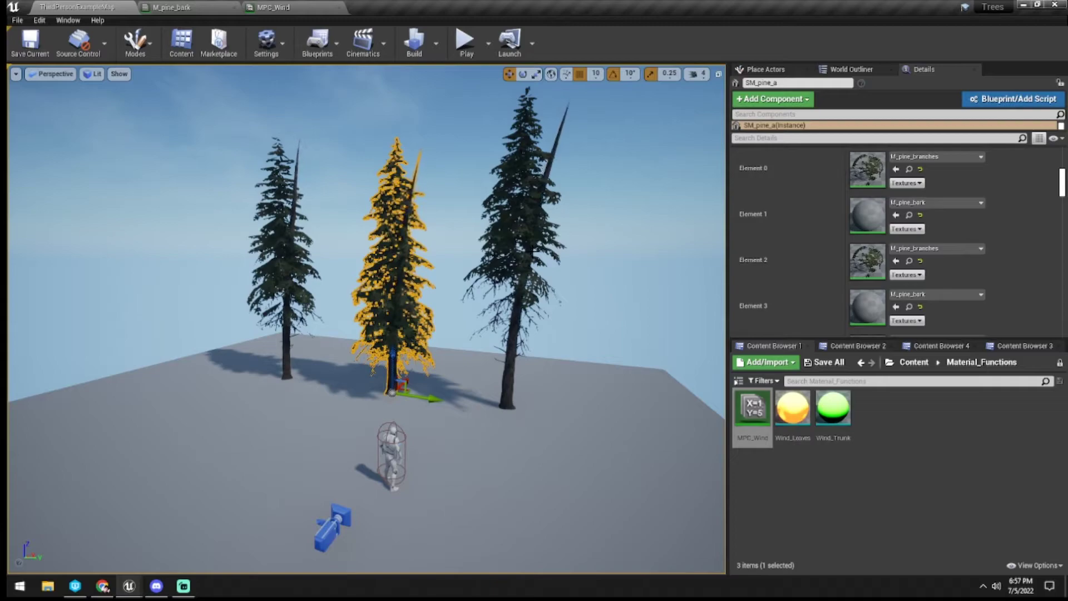
# Add the Wind_Leaves function to the M_pine_branches material and connect its result to World Position Offset
pyautogui.click(909, 168)
pyautogui.doubleClick(794, 503)
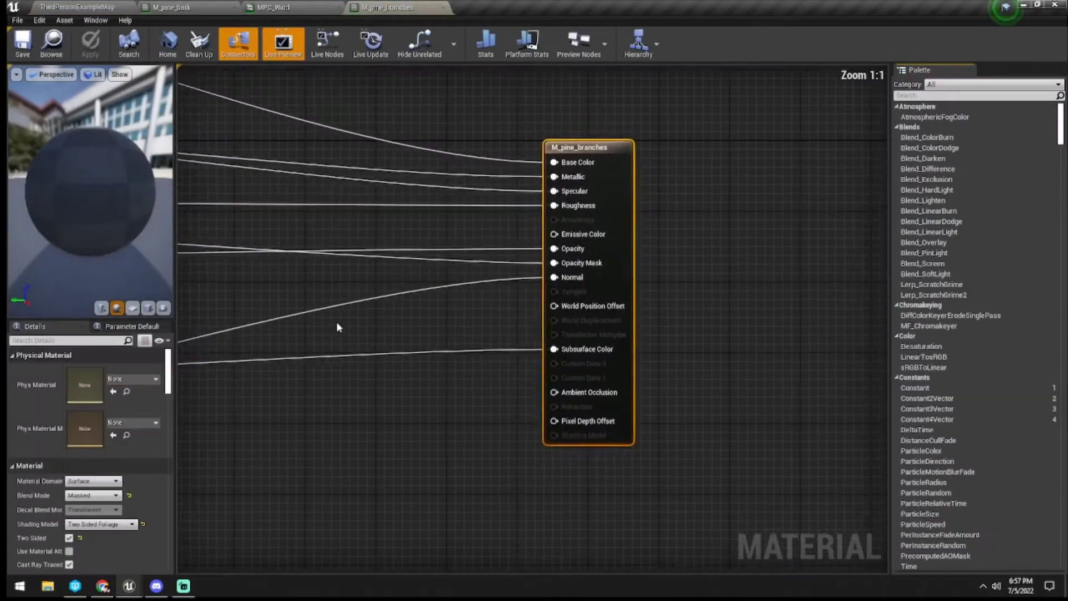
pyautogui.click(130, 10)
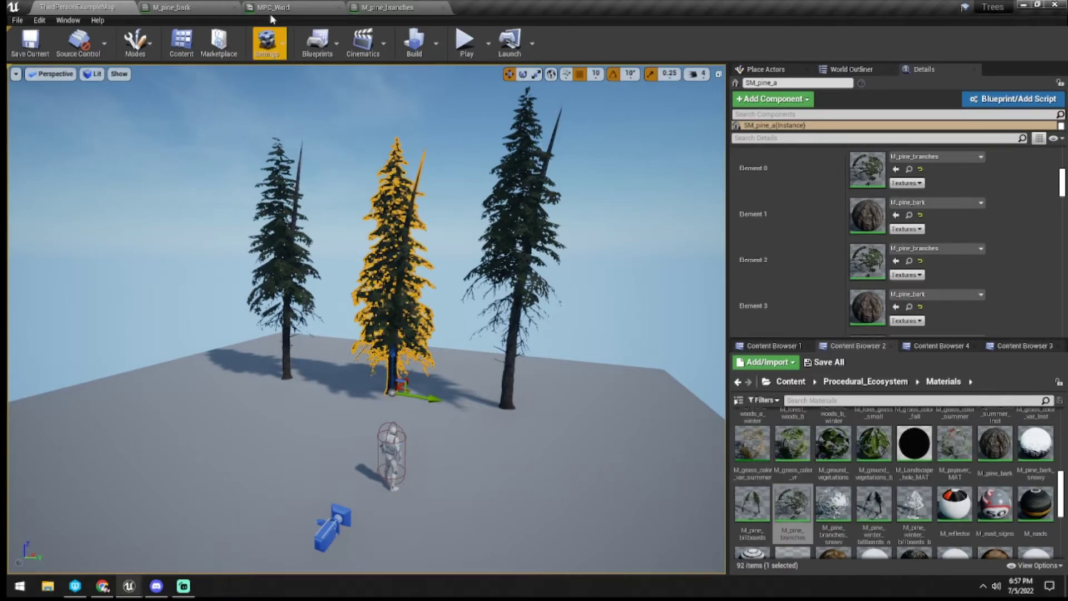
pyautogui.click(770, 346)
pyautogui.moveTo(803, 398); pyautogui.dragTo(451, 403)
pyautogui.moveTo(509, 424); pyautogui.dragTo(672, 326)
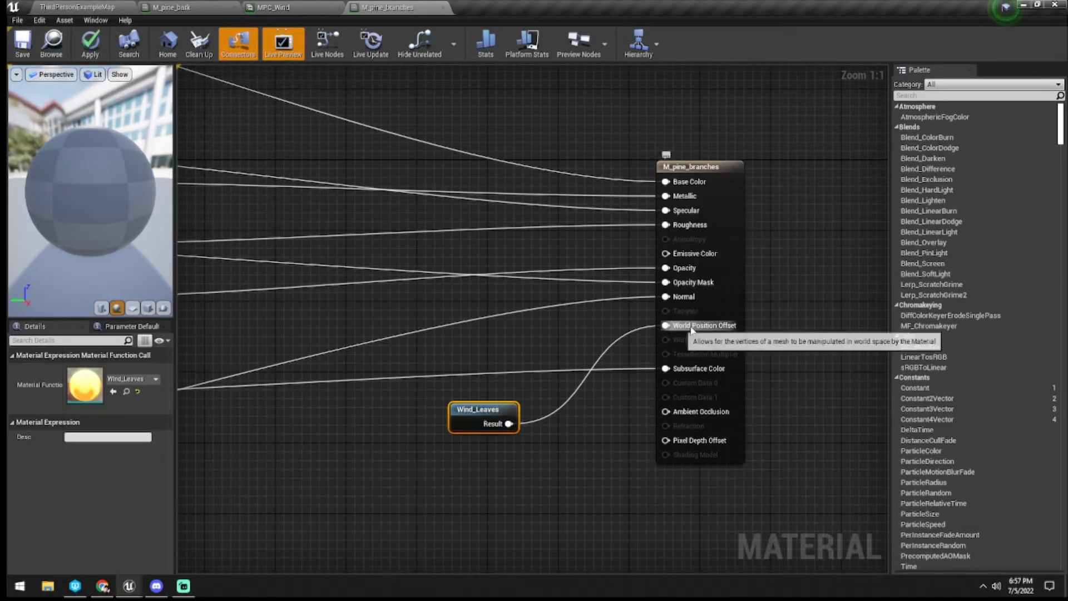
# Examine the existing Wind movement node group in the M_pine_branches graph
pyautogui.scroll(-4, 539, 328)
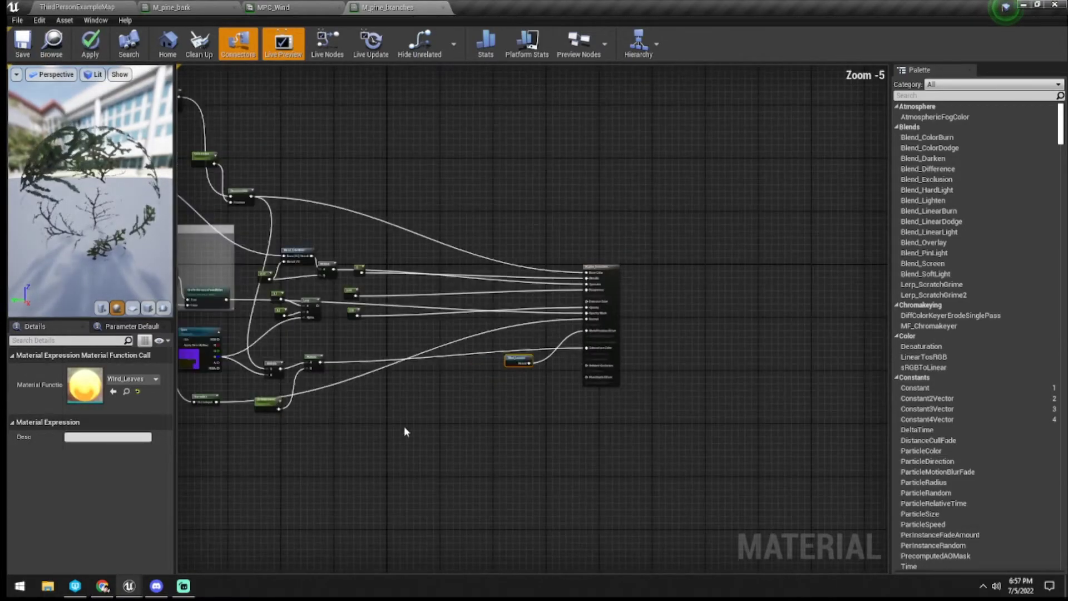
pyautogui.moveTo(405, 427); pyautogui.dragTo(867, 330, button='right')
pyautogui.moveTo(472, 368); pyautogui.dragTo(796, 352, button='right')
pyautogui.scroll(5, 465, 298)
pyautogui.moveTo(454, 310); pyautogui.dragTo(294, 228, button='right')
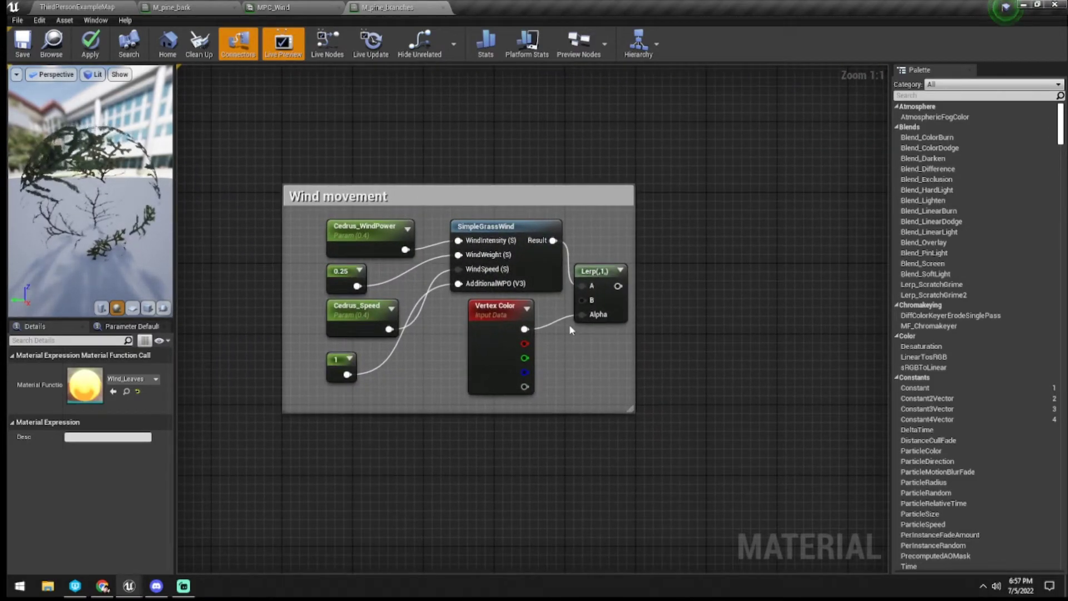
pyautogui.scroll(-5, 570, 325)
pyautogui.moveTo(570, 327); pyautogui.dragTo(224, 418, button='right')
pyautogui.moveTo(704, 332); pyautogui.dragTo(381, 365, button='right')
pyautogui.moveTo(658, 356); pyautogui.dragTo(384, 380, button='right')
pyautogui.scroll(3, 420, 356)
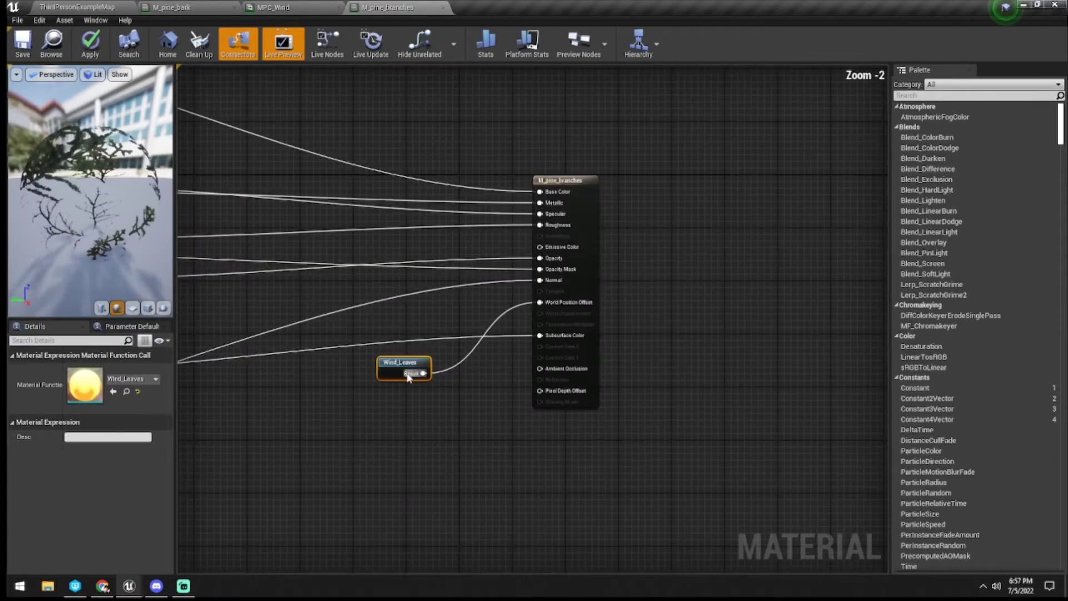
pyautogui.scroll(2, 493, 369)
# Apply and save the M_pine_branches material, and close all open asset editors
pyautogui.click(90, 42)
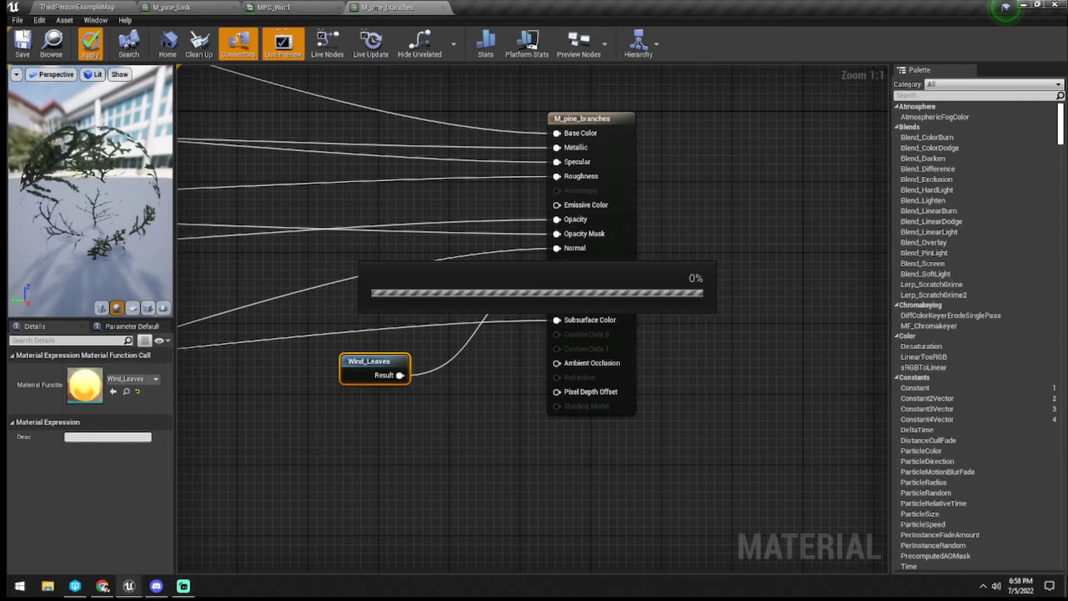
pyautogui.click(30, 47)
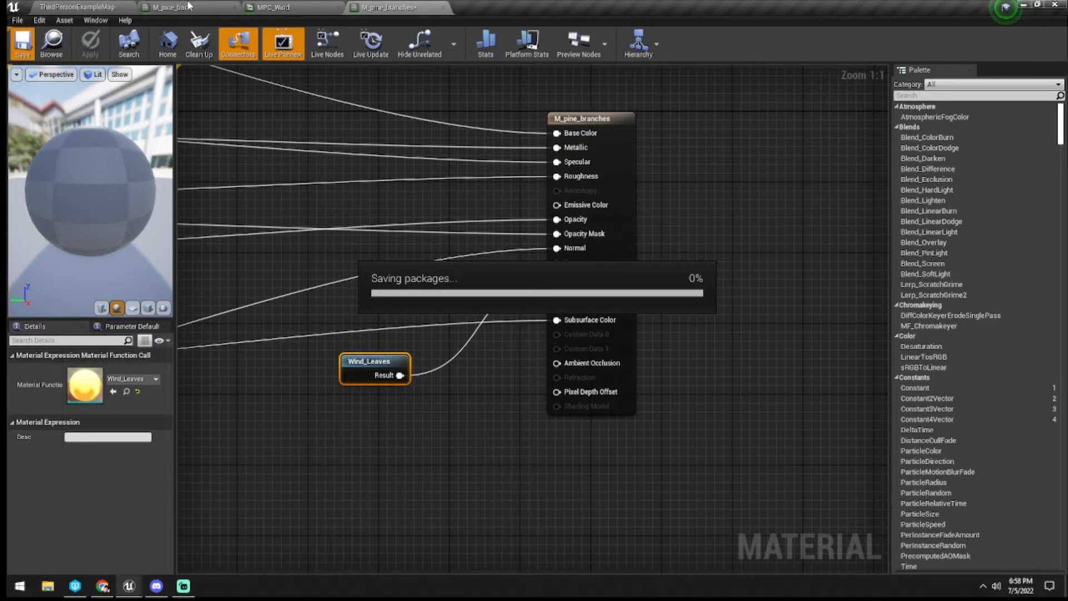
pyautogui.click(233, 8)
pyautogui.click(234, 7)
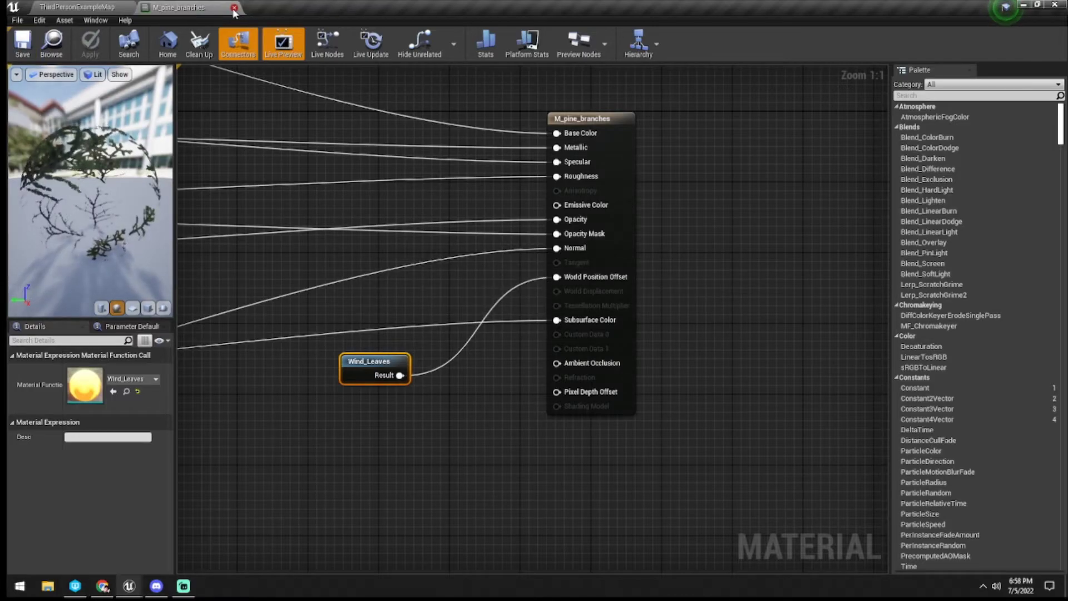
pyautogui.click(233, 8)
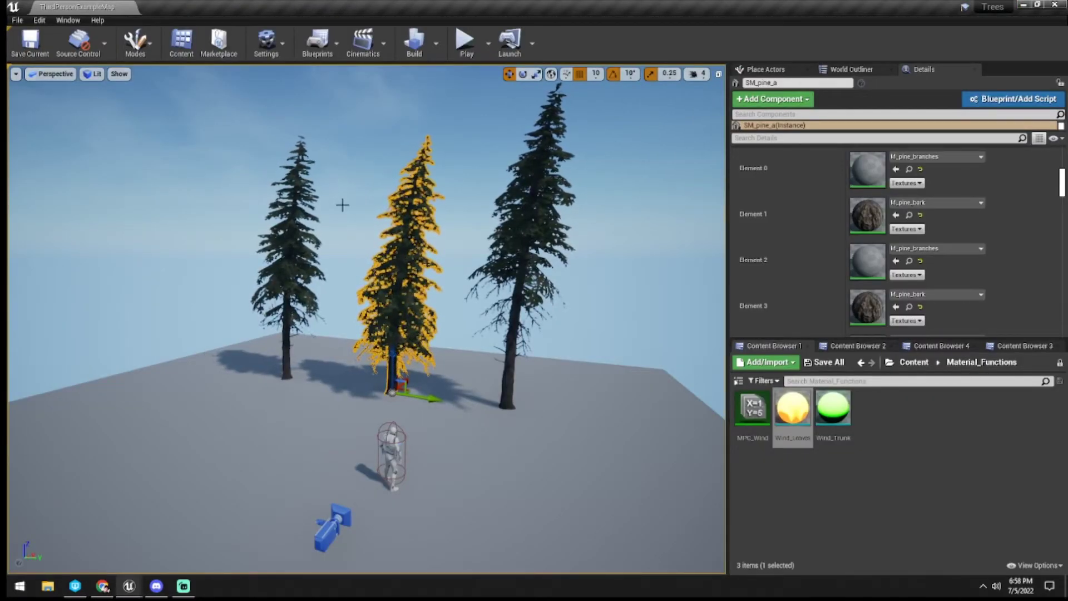
# Play the level in the editor to test the wind on the pine trees
pyautogui.click(446, 68)
pyautogui.click(464, 41)
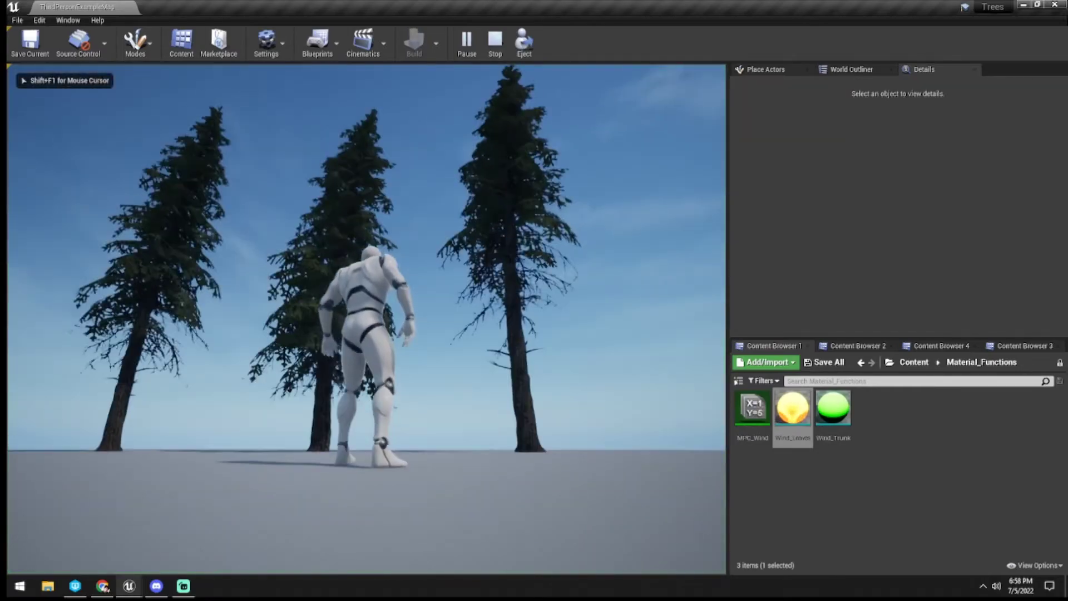
# Run and jump the character around the pine trees to inspect their wind movement, and end the play session
pyautogui.press('w')
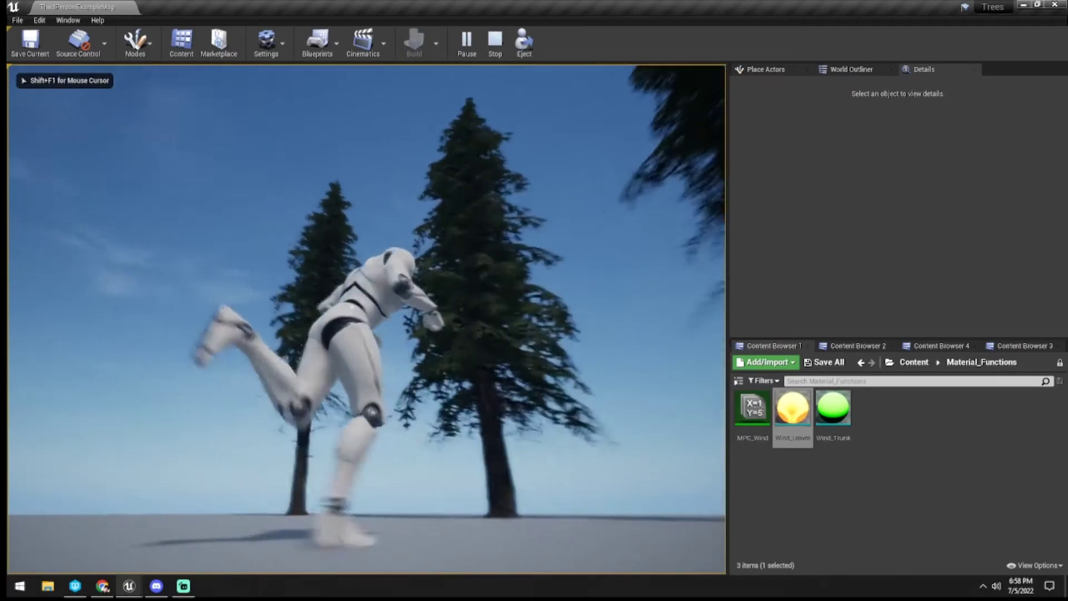
pyautogui.press('d')
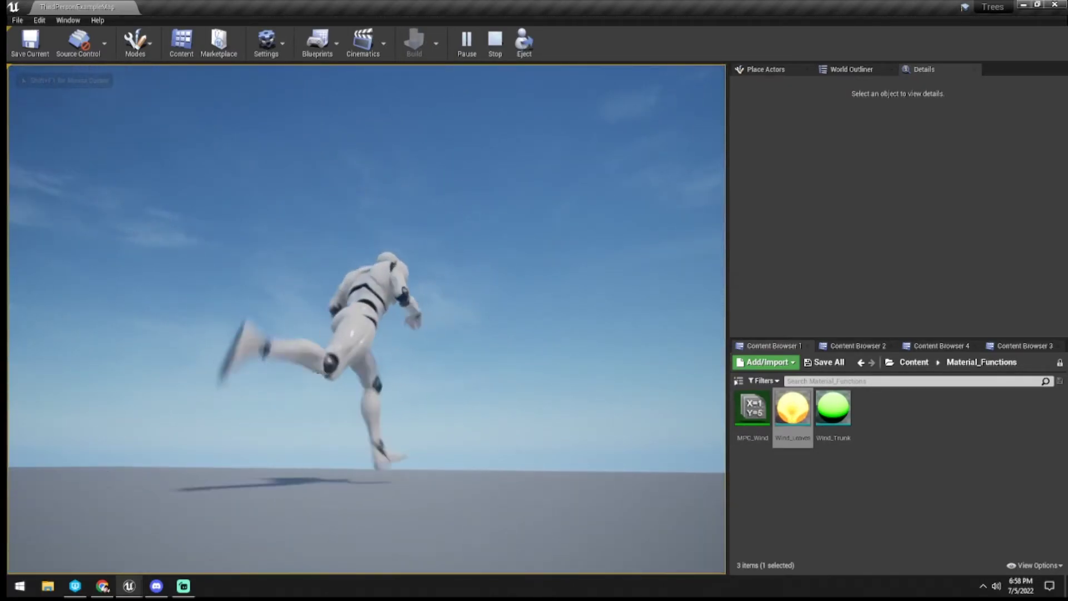
pyautogui.press('d')
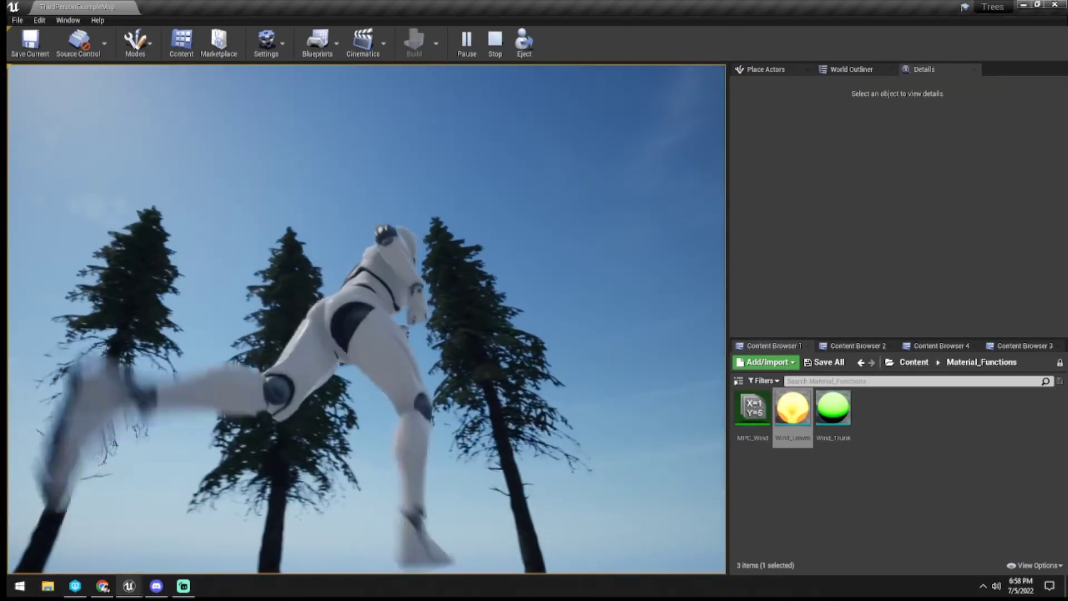
pyautogui.press('s')
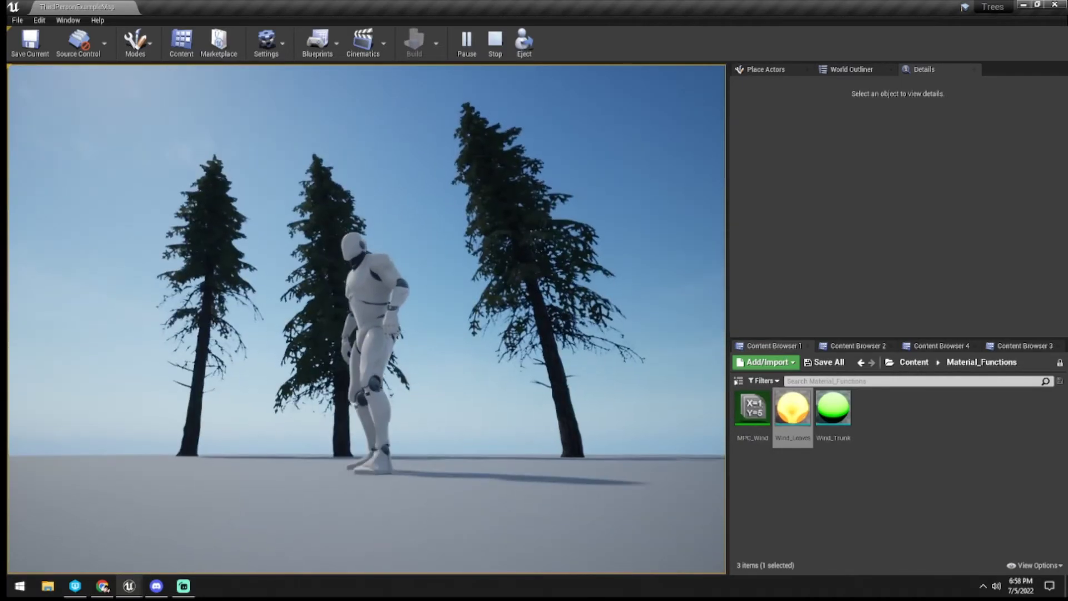
pyautogui.press('w')
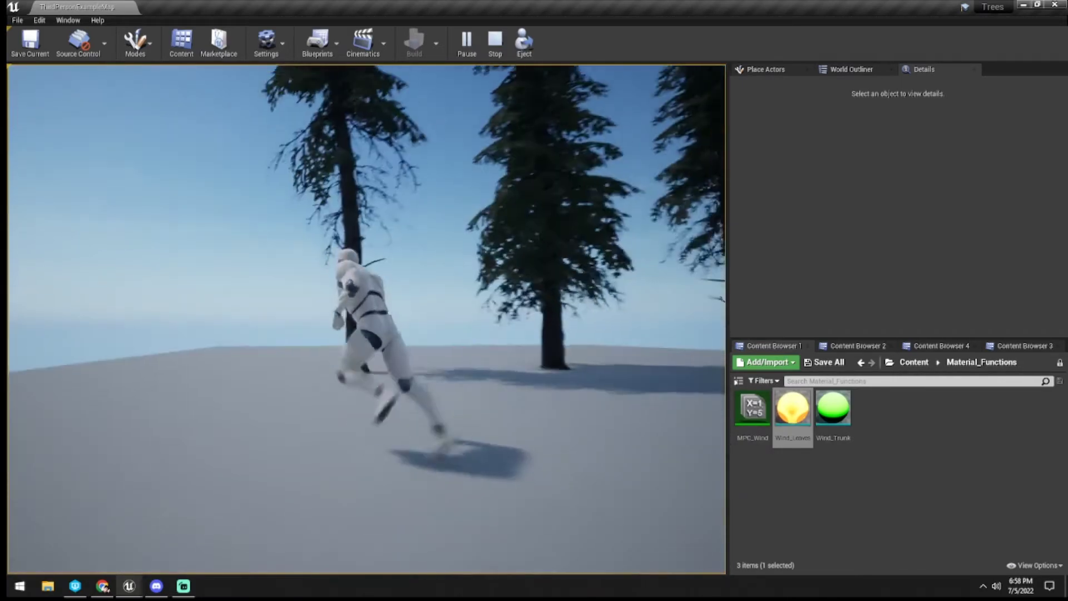
pyautogui.press('space')
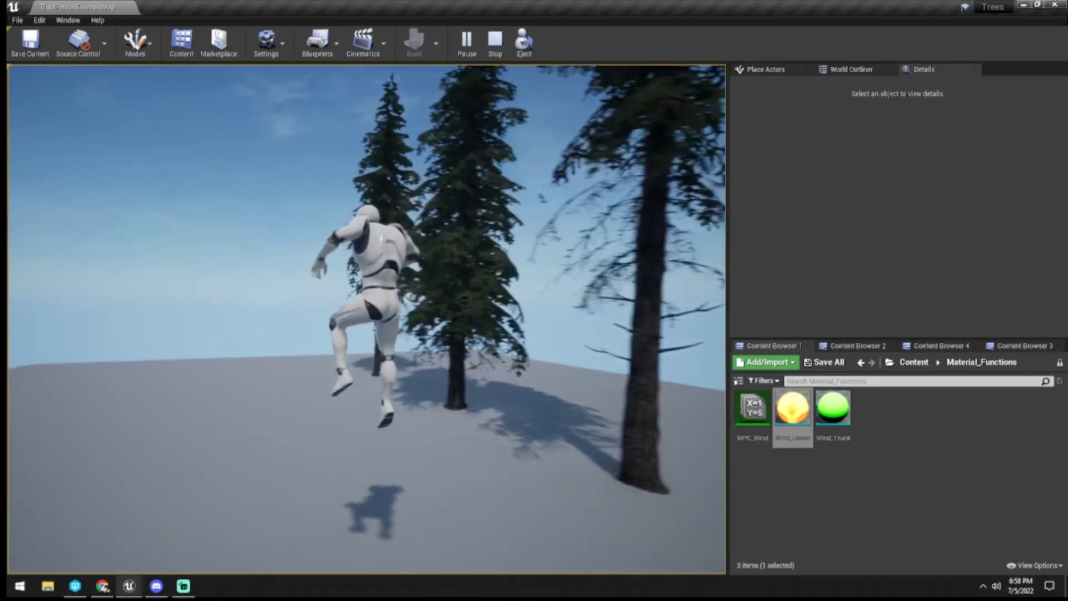
pyautogui.press('Escape')
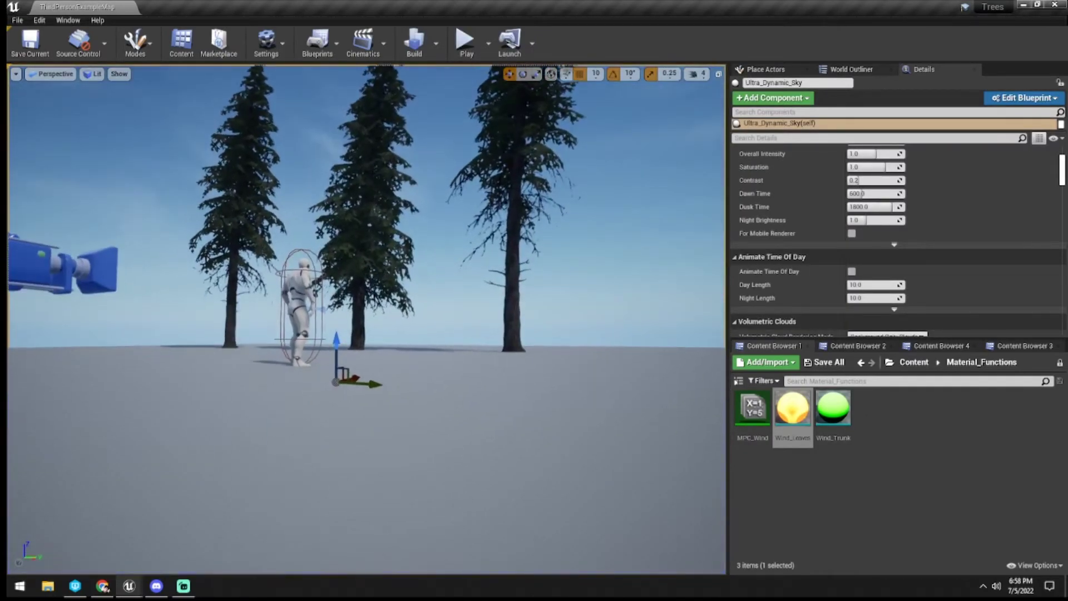
# Open the Ultra_Dynamic_Weather actor's blueprint for editing from the level's list of actors
pyautogui.press('s')
pyautogui.moveTo(367, 319); pyautogui.dragTo(337, 319, button='right')
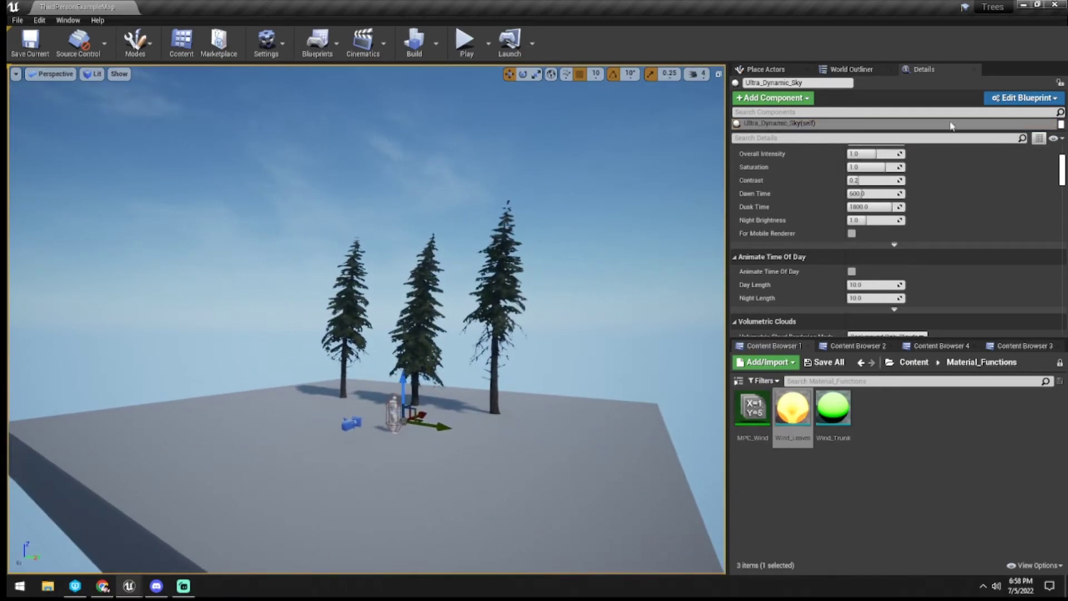
pyautogui.click(850, 69)
pyautogui.click(870, 184)
pyautogui.click(1008, 183)
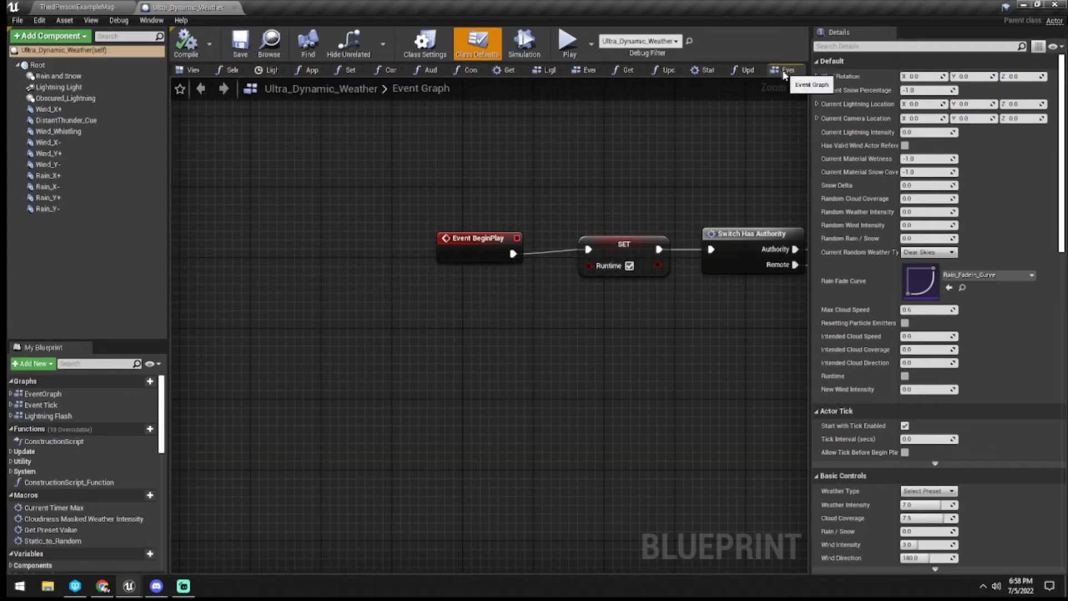
# Move the Event BeginPlay node away from the SET Runtime node to make room in the Event Graph
pyautogui.scroll(-5, 529, 225)
pyautogui.moveTo(527, 225); pyautogui.dragTo(677, 238, button='right')
pyautogui.moveTo(664, 249); pyautogui.dragTo(308, 248)
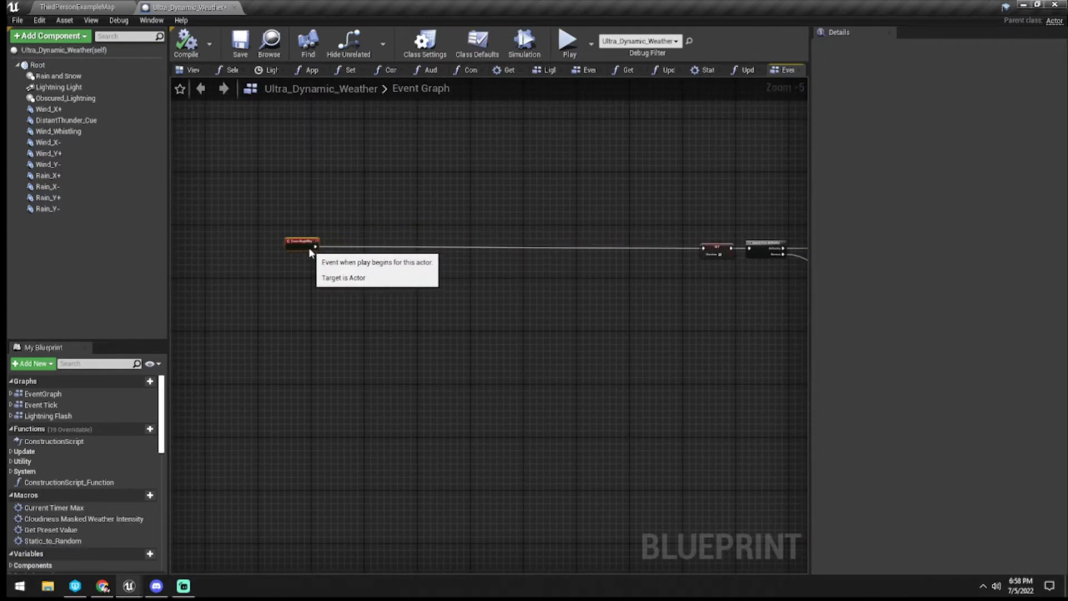
# Locate the existing Event BeginPlay node by searching for begin play from the Event Tick graph
pyautogui.click(586, 75)
pyautogui.scroll(9, 482, 198)
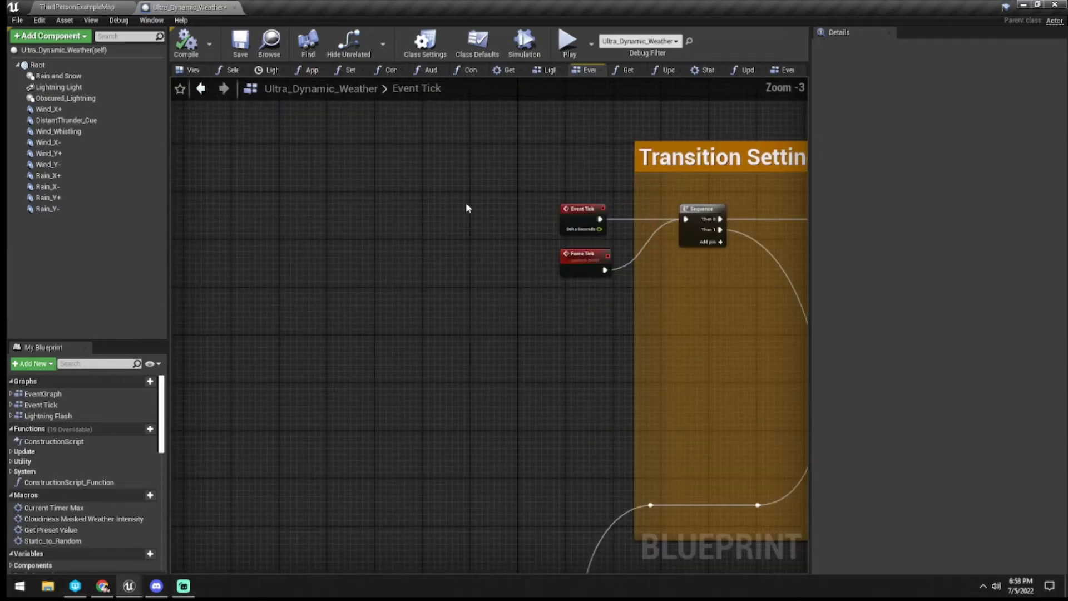
pyautogui.rightClick(497, 186)
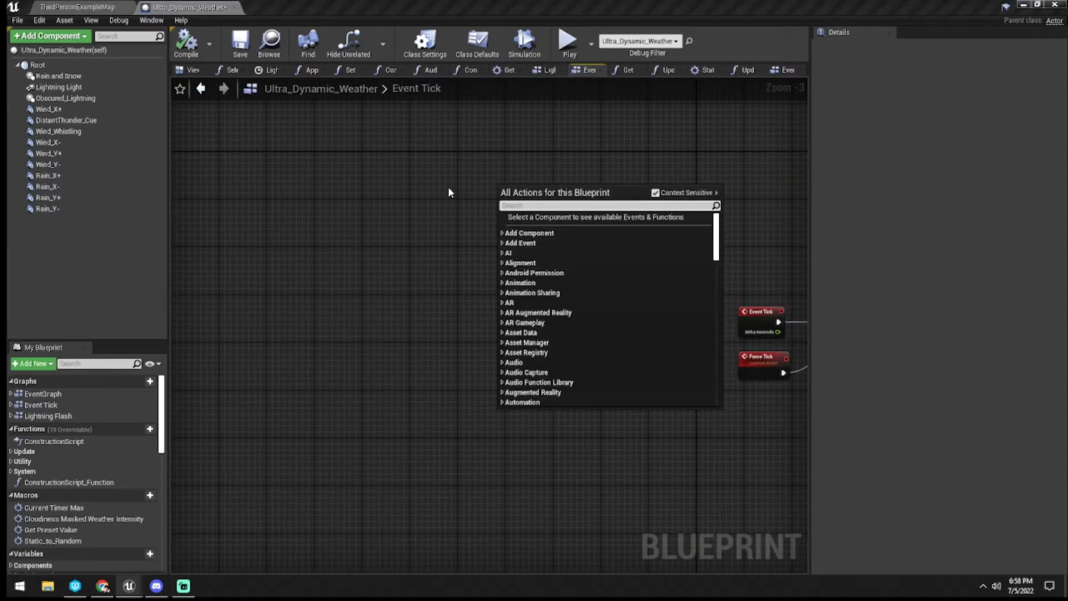
pyautogui.write('begin play')
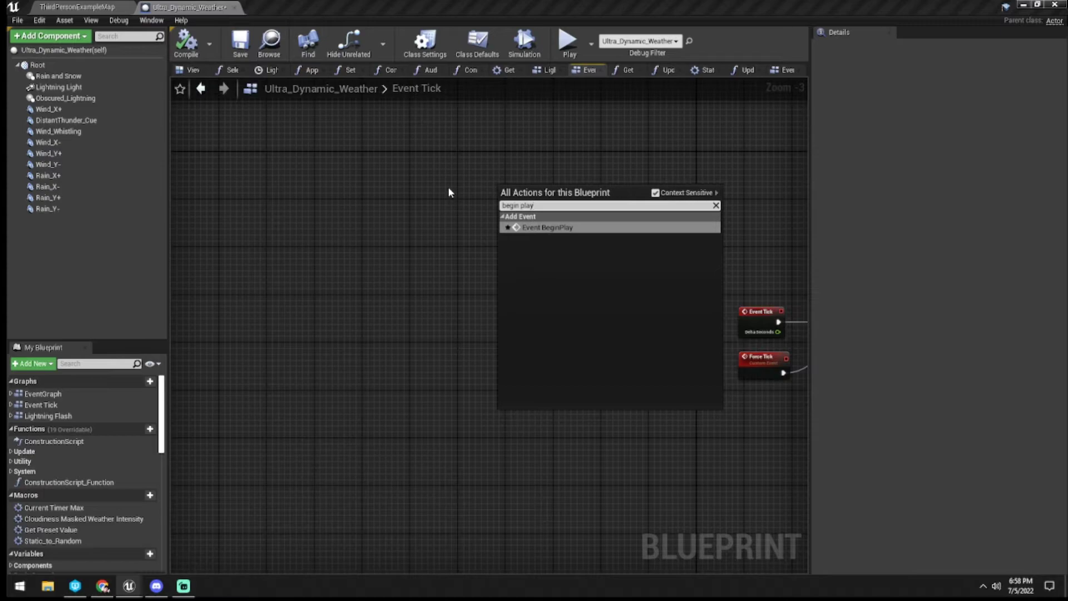
pyautogui.click(519, 228)
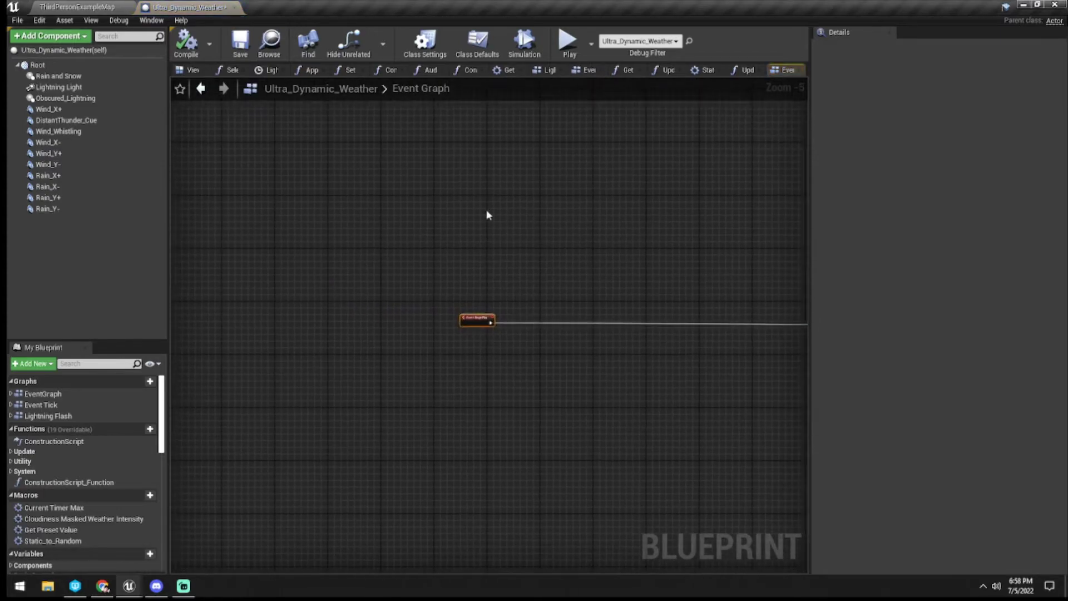
pyautogui.click(578, 72)
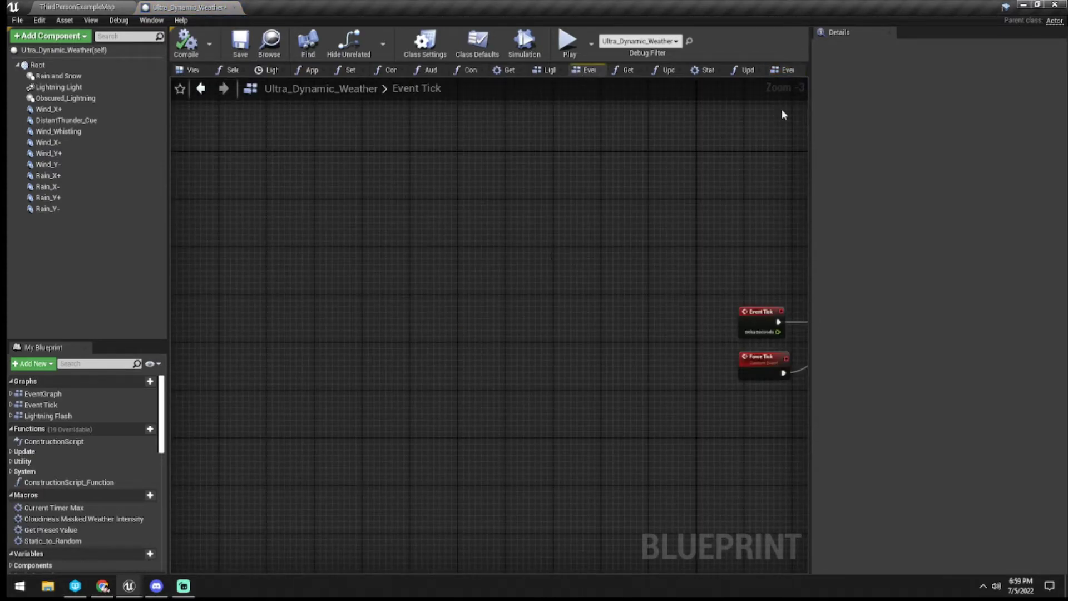
pyautogui.click(781, 70)
# Move Event BeginPlay even farther from the SET Runtime node in the Event Graph
pyautogui.moveTo(654, 318); pyautogui.dragTo(343, 284, button='right')
pyautogui.scroll(-4, 406, 302)
pyautogui.moveTo(664, 297); pyautogui.dragTo(390, 299, button='right')
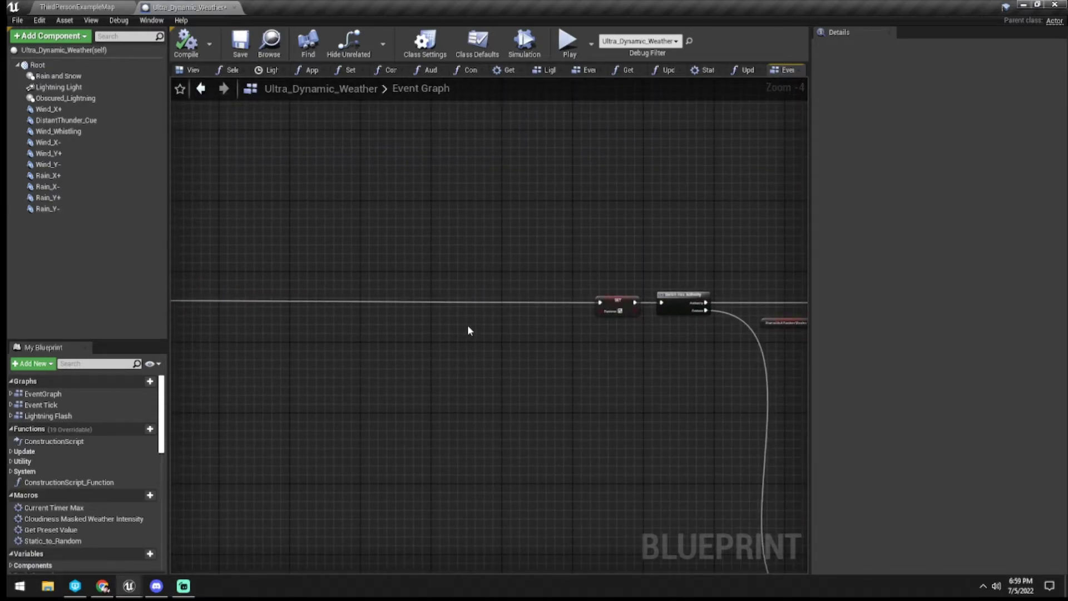
pyautogui.moveTo(467, 326); pyautogui.dragTo(696, 341, button='right')
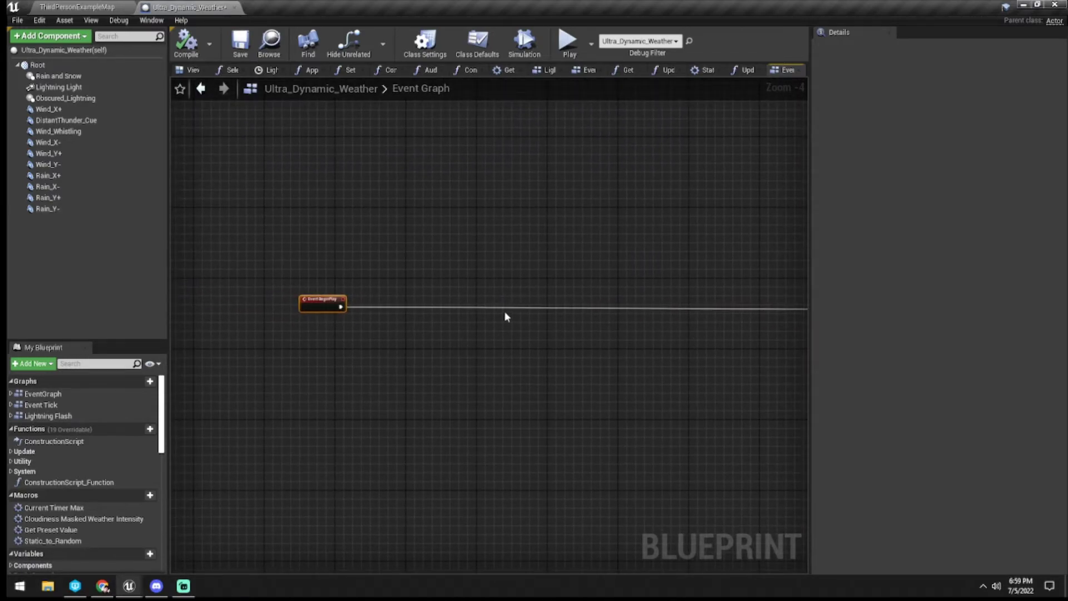
pyautogui.moveTo(332, 312); pyautogui.dragTo(243, 311)
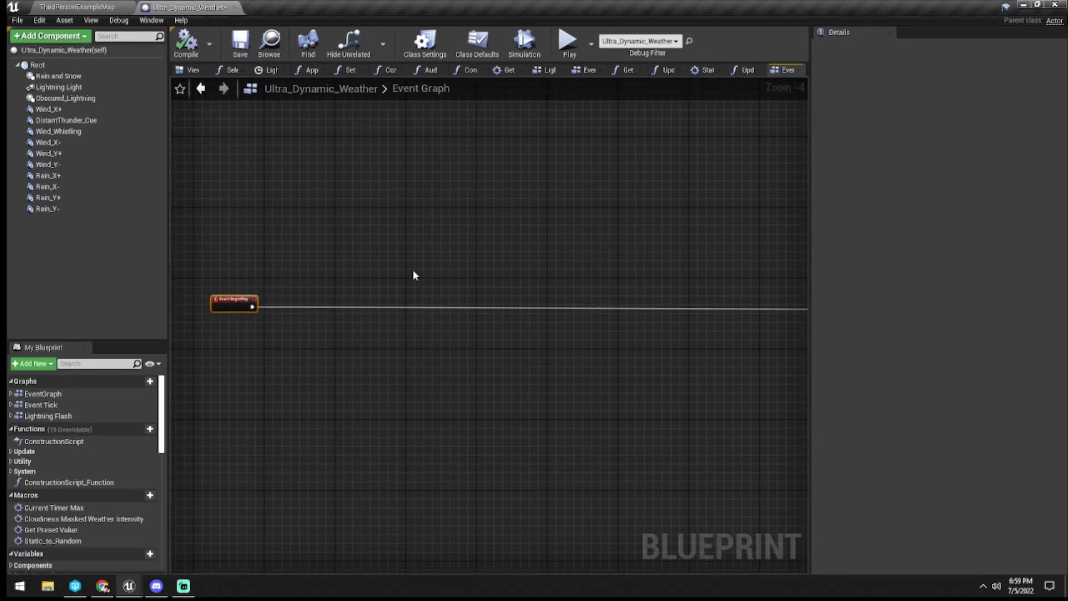
# Find the existing Event BeginPlay node by searching for it from the Lightning Flash graph
pyautogui.scroll(4, 293, 273)
pyautogui.moveTo(293, 274); pyautogui.dragTo(466, 253, button='right')
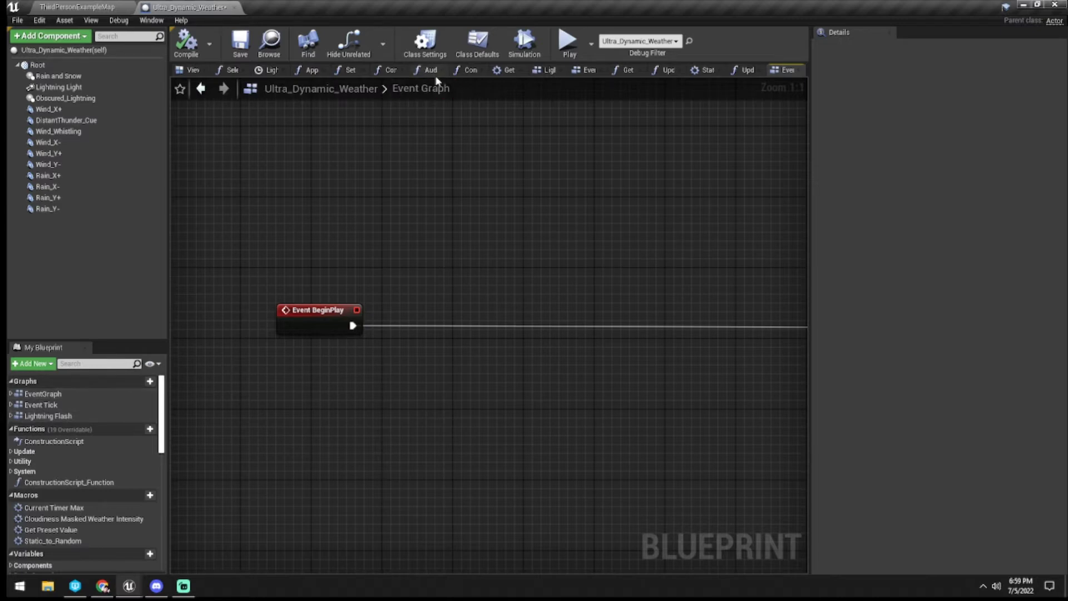
pyautogui.doubleClick(48, 416)
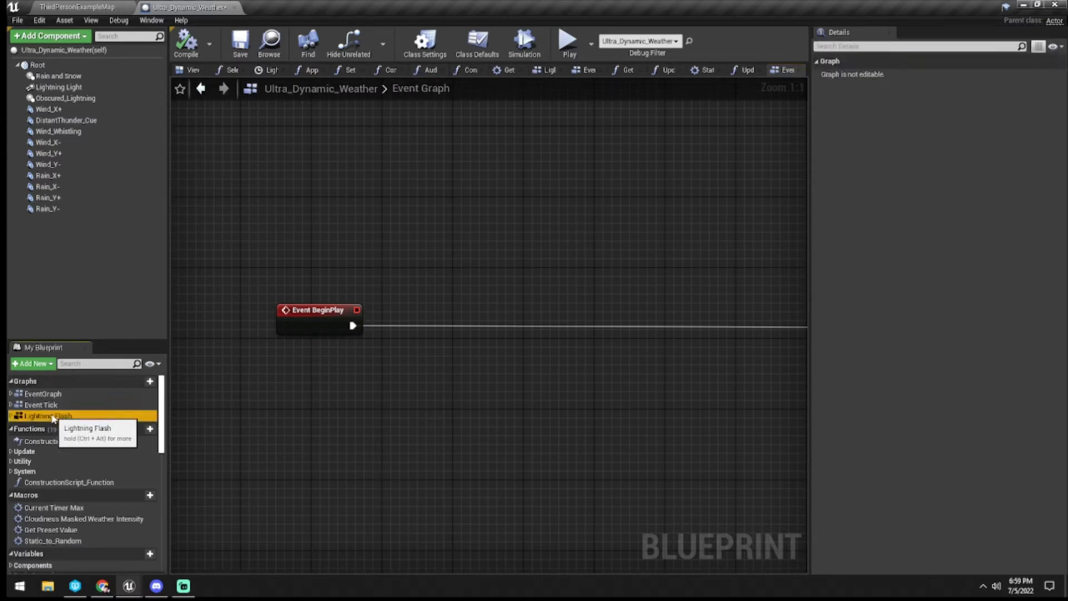
pyautogui.rightClick(278, 242)
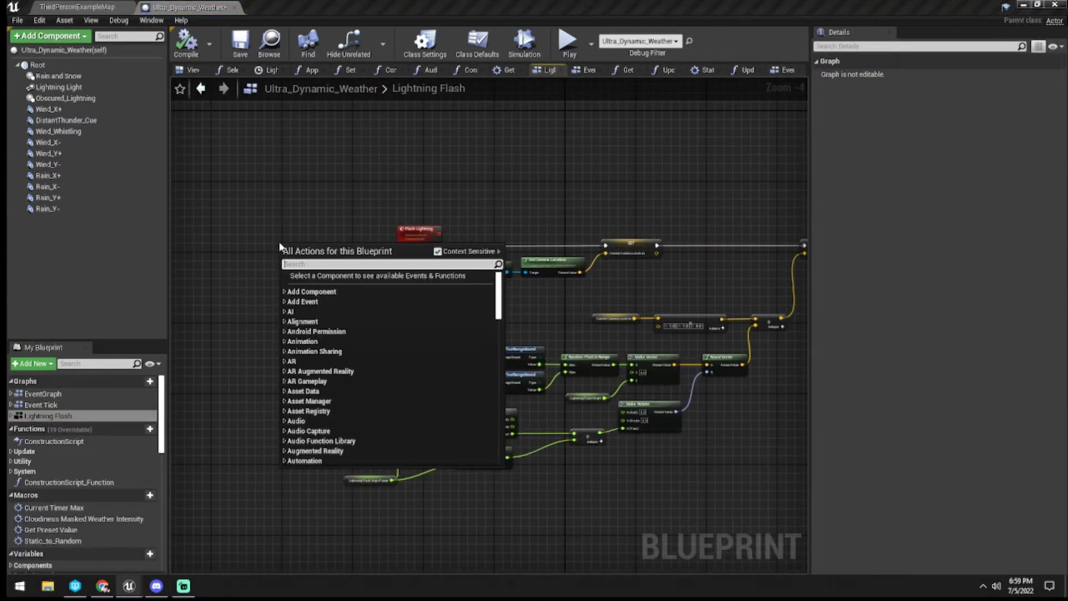
pyautogui.write('beginp')
pyautogui.press('Return')
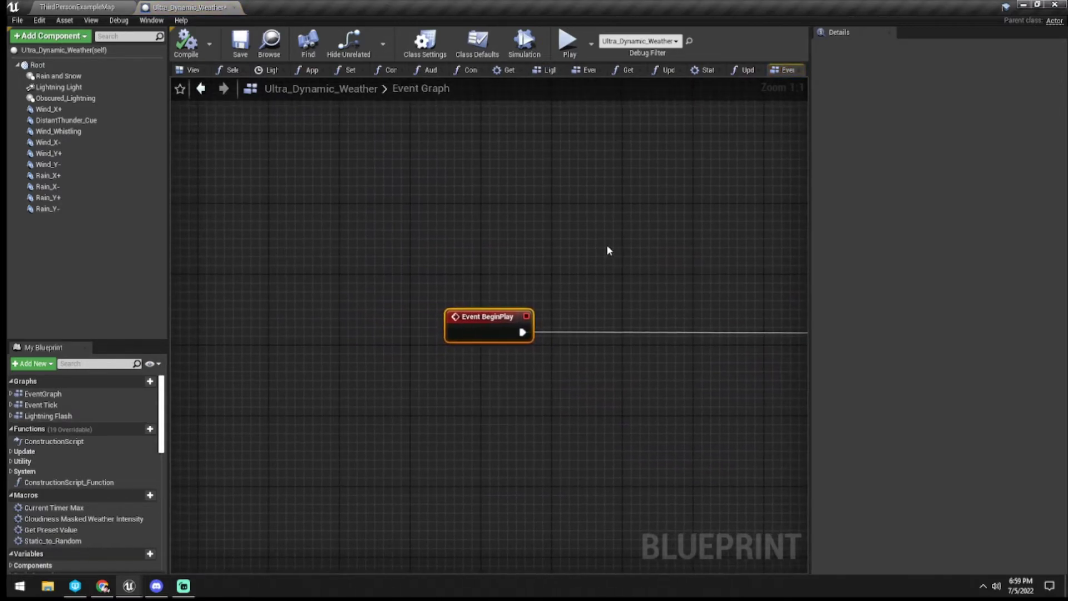
# Insert a Sequence node after Event BeginPlay, with its Then 0 output running to the SET Runtime node
pyautogui.scroll(-3, 574, 274)
pyautogui.moveTo(574, 274); pyautogui.dragTo(440, 239, button='right')
pyautogui.press('s')
pyautogui.click(465, 239)
pyautogui.moveTo(411, 283); pyautogui.dragTo(469, 256)
pyautogui.hotkey('ctrl', 'z')
pyautogui.moveTo(485, 246); pyautogui.dragTo(464, 287)
pyautogui.moveTo(251, 315); pyautogui.dragTo(892, 290, button='right')
pyautogui.moveTo(451, 272); pyautogui.dragTo(653, 273)
pyautogui.click(740, 312)
pyautogui.moveTo(740, 311); pyautogui.dragTo(376, 301, button='right')
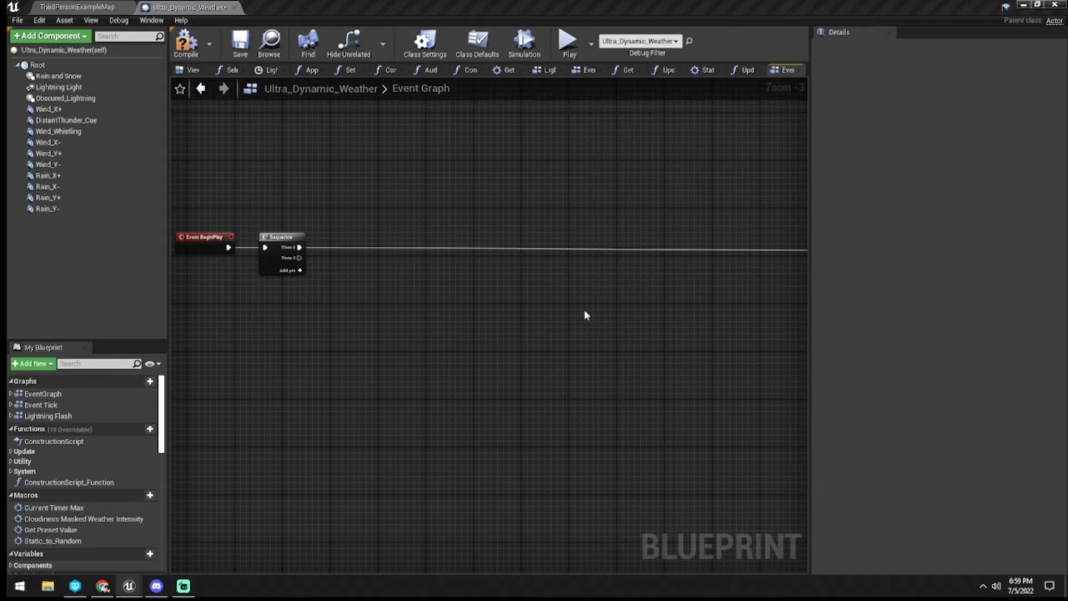
# Add a Delay node with a 0.2 duration and connect the Sequence's Then 1 output to it
pyautogui.moveTo(299, 308); pyautogui.dragTo(311, 307, button='right')
pyautogui.click(368, 315)
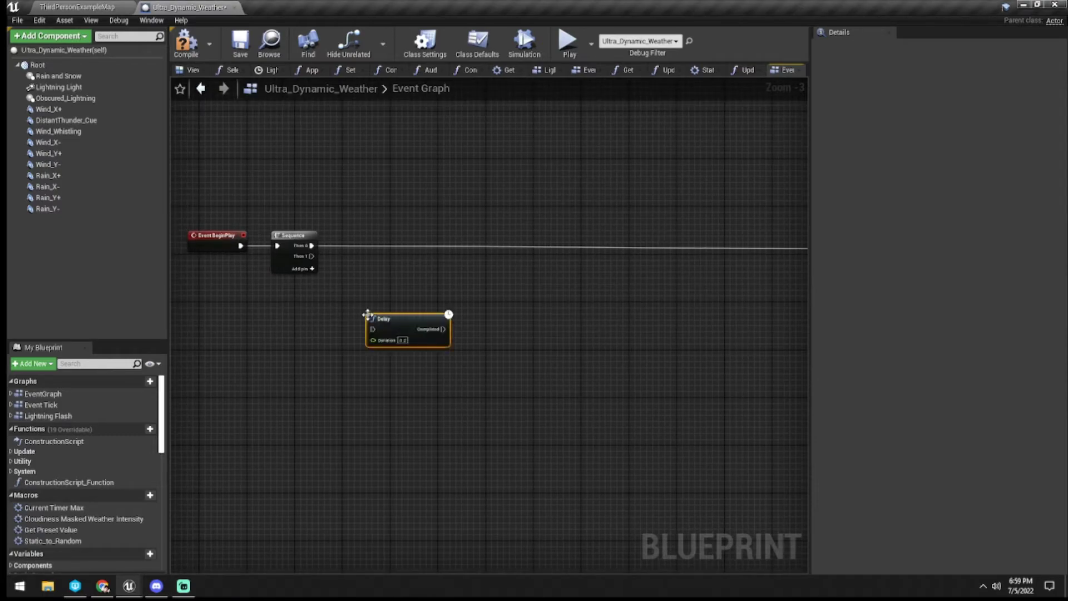
pyautogui.moveTo(311, 256); pyautogui.dragTo(378, 327)
pyautogui.moveTo(392, 321)
pyautogui.mouseDown()
pyautogui.moveTo(369, 280)
pyautogui.moveTo(378, 333)
pyautogui.mouseUp()
pyautogui.click(501, 353)
# Add Set Scalar Parameter Value and Set Vector Parameter Value nodes beyond the Delay node
pyautogui.moveTo(501, 357); pyautogui.dragTo(462, 290, button='right')
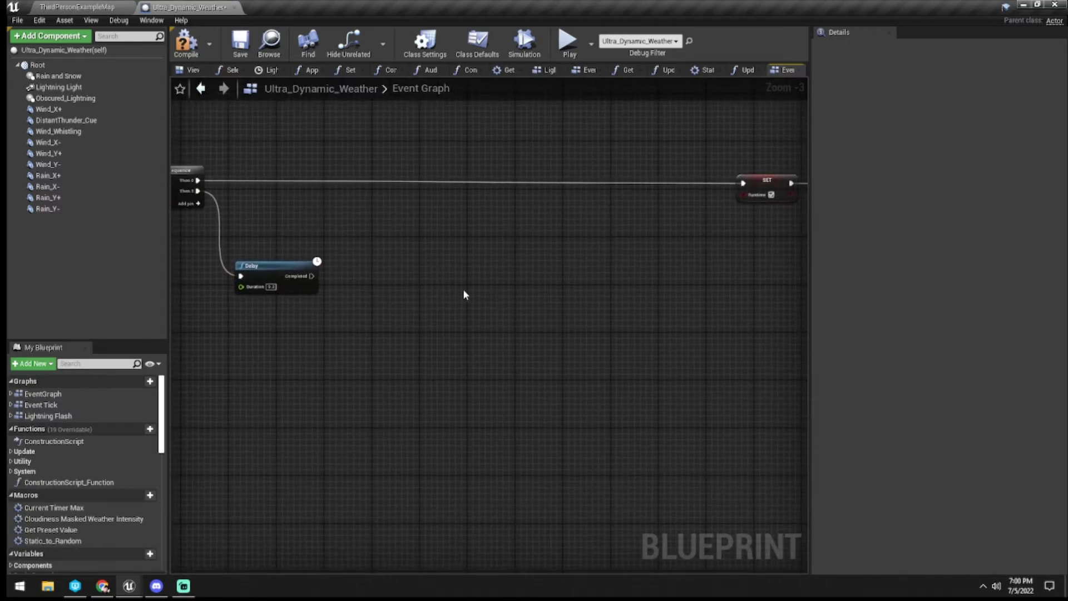
pyautogui.rightClick(462, 289)
pyautogui.write('set scalar par')
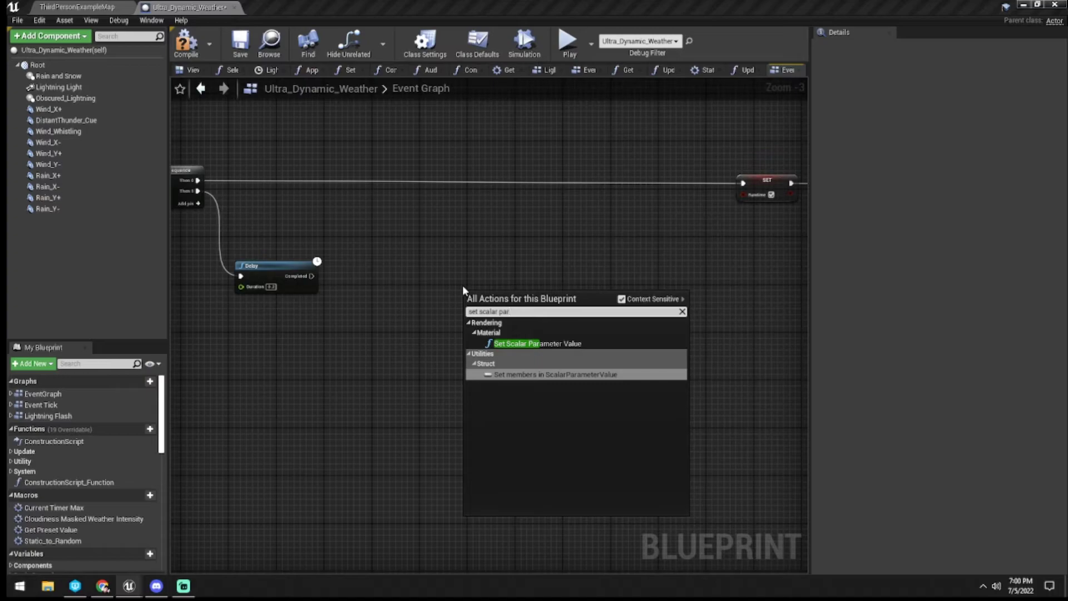
pyautogui.click(523, 344)
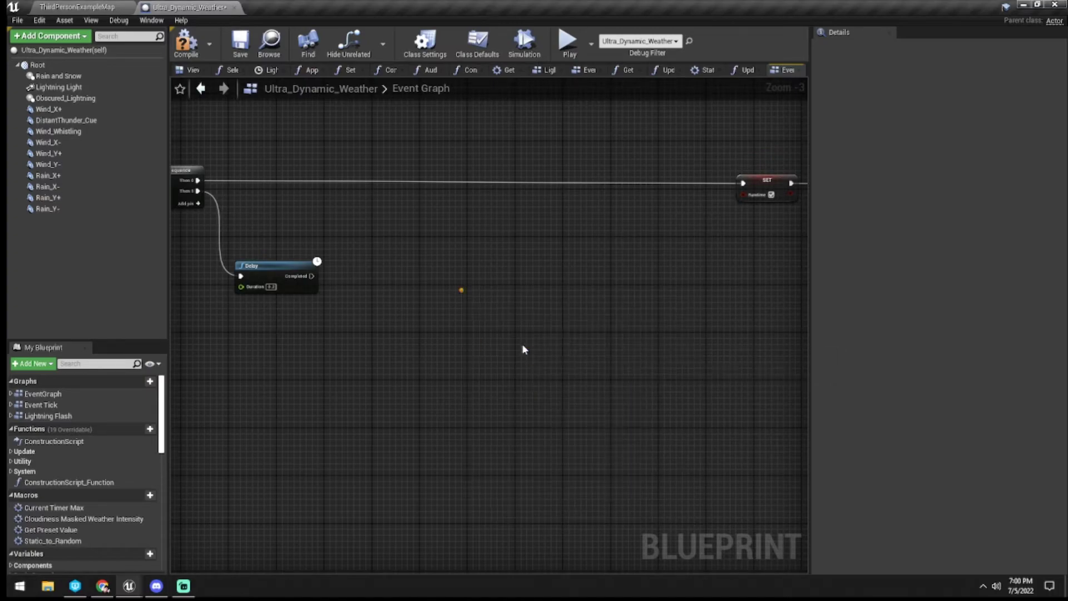
pyautogui.rightClick(580, 311)
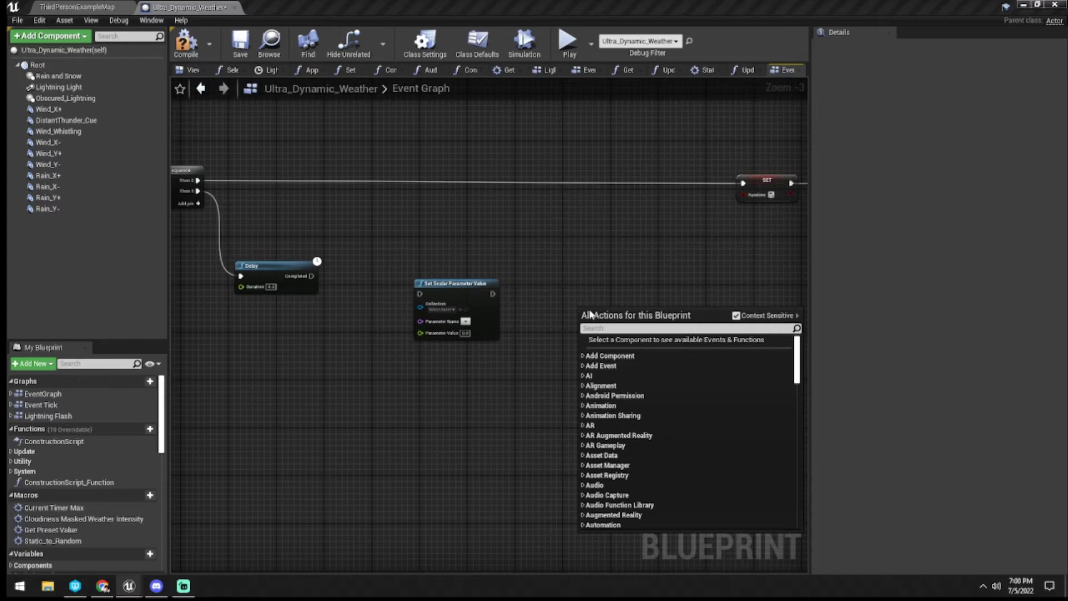
pyautogui.write('set vector para')
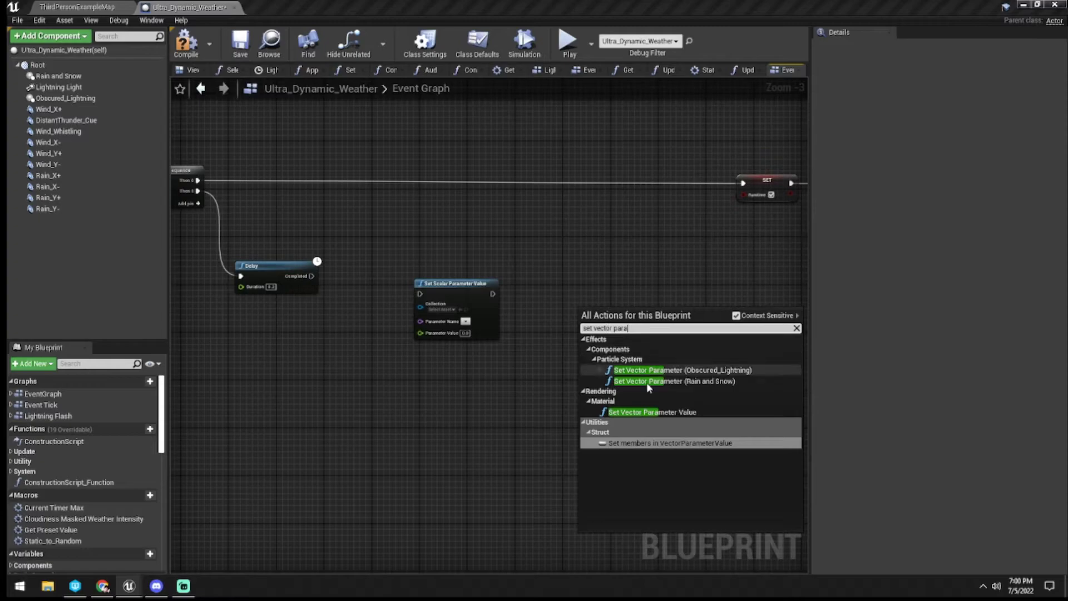
pyautogui.click(652, 412)
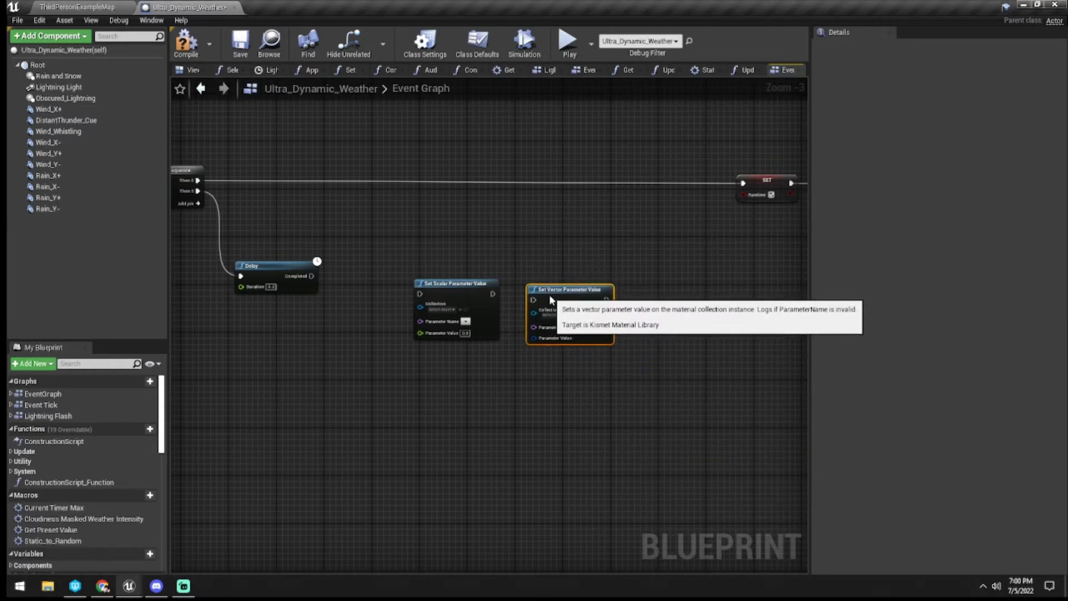
# Set the collection of both parameter nodes to MPC_Wind and align the vector node with the scalar node
pyautogui.scroll(3, 461, 319)
pyautogui.click(435, 306)
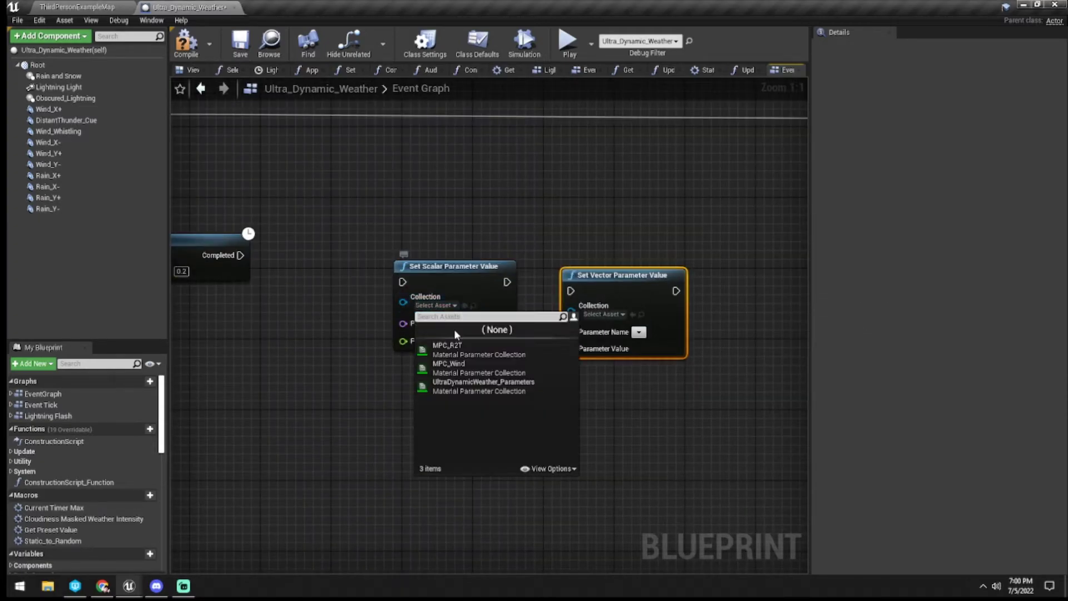
pyautogui.click(448, 367)
pyautogui.click(603, 314)
pyautogui.click(617, 369)
pyautogui.moveTo(617, 322); pyautogui.dragTo(671, 313)
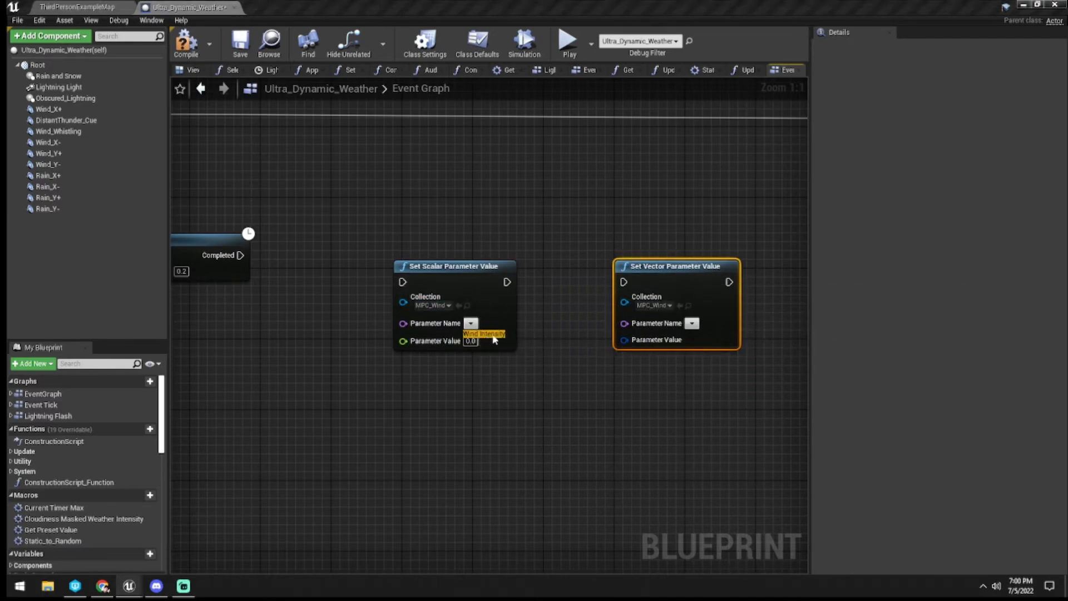
# Set the scalar node's parameter name to Wind Intensity and the vector node's to Wind Direction
pyautogui.click(483, 333)
pyautogui.click(691, 323)
pyautogui.click(695, 333)
pyautogui.click(534, 370)
# Add a Get Current Wind Intensity variable node below the Delay node
pyautogui.moveTo(385, 349); pyautogui.dragTo(512, 333, button='right')
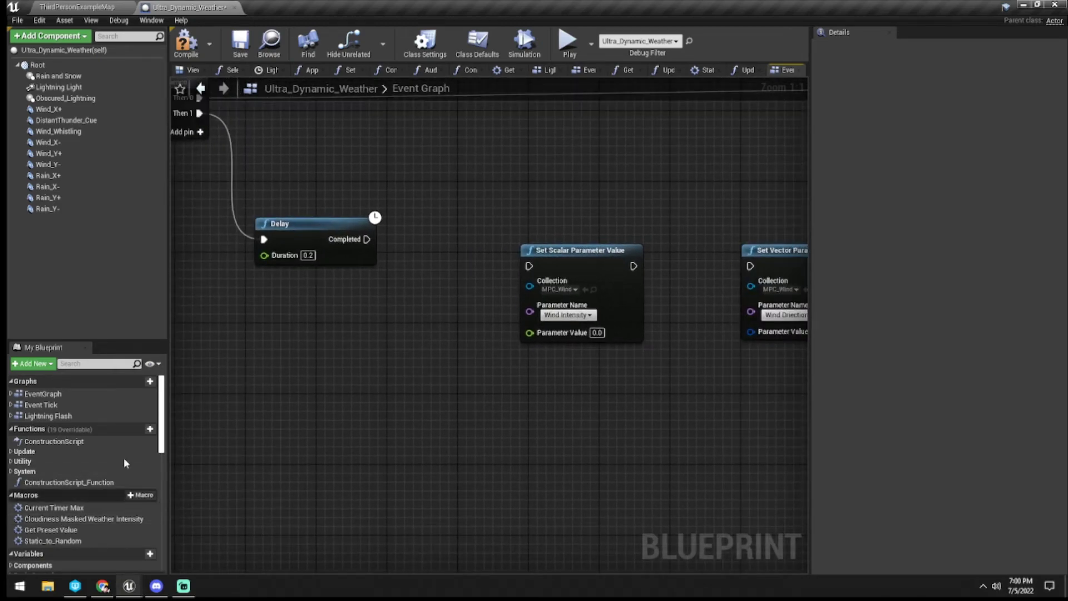
pyautogui.rightClick(319, 302)
pyautogui.write('get current wind')
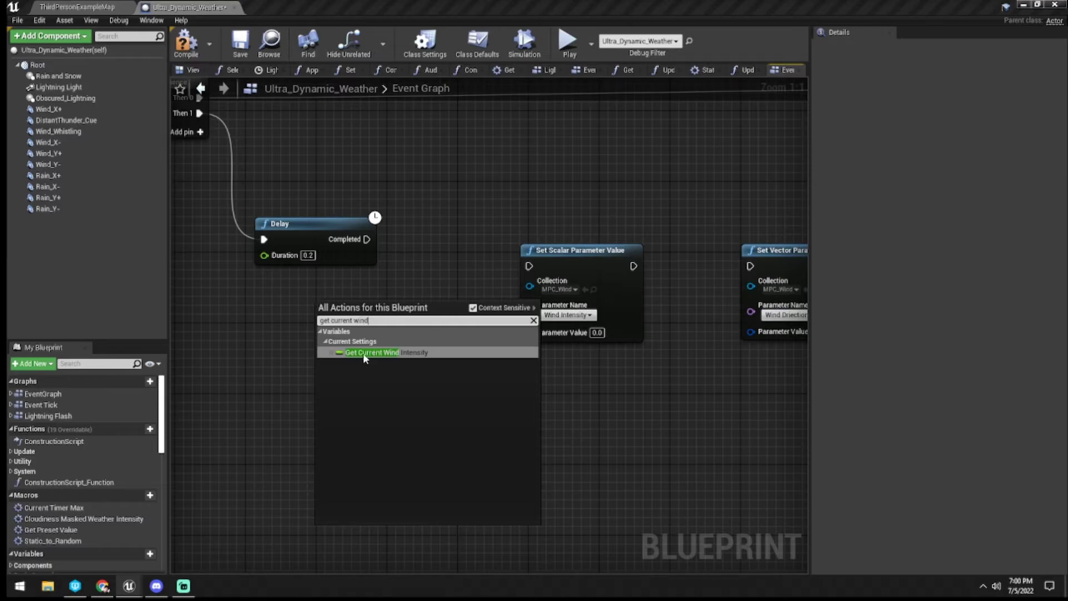
pyautogui.click(364, 352)
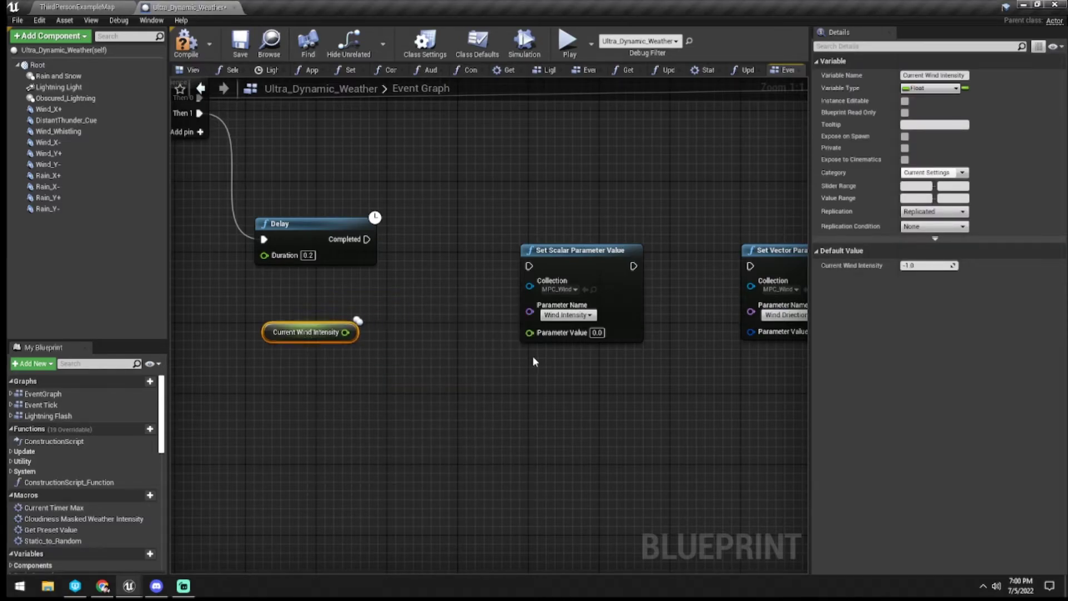
# Promote the Current Wind Intensity output to a new variable named New Wind and place its SET node beside the Delay node
pyautogui.click(555, 324)
pyautogui.moveTo(403, 316)
pyautogui.mouseDown(button='right')
pyautogui.moveTo(482, 305)
pyautogui.moveTo(398, 321)
pyautogui.mouseUp(button='right')
pyautogui.moveTo(342, 338); pyautogui.dragTo(390, 288)
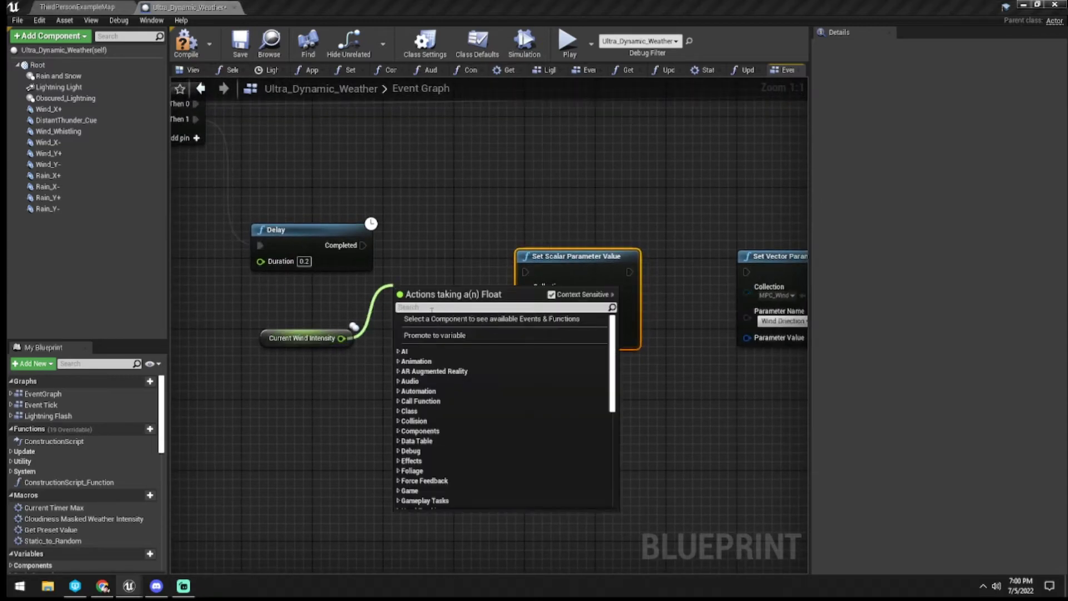
pyautogui.click(434, 340)
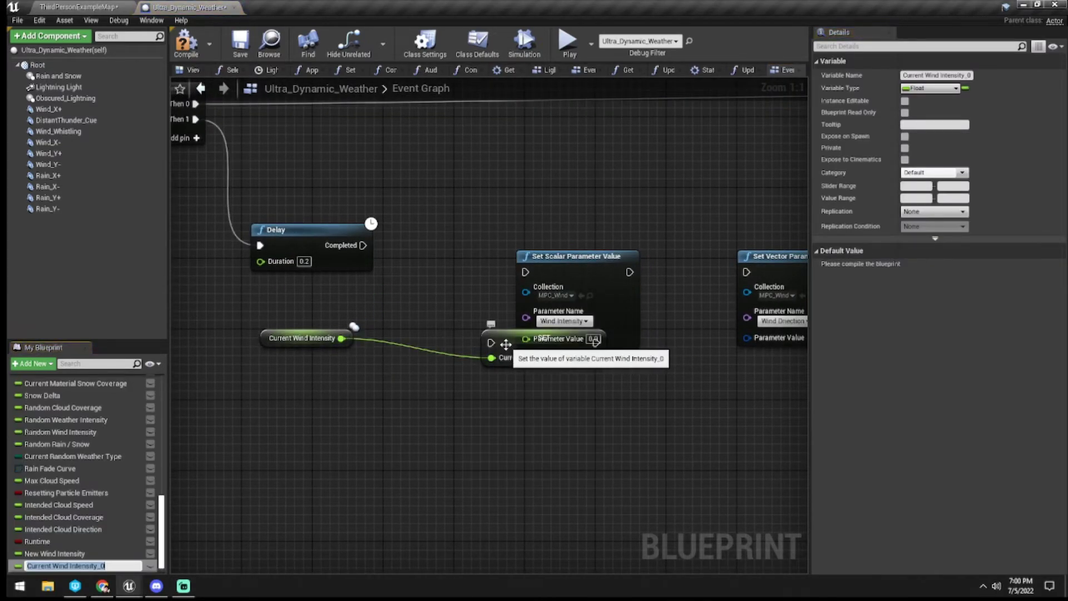
pyautogui.moveTo(498, 337); pyautogui.dragTo(410, 252)
pyautogui.click(61, 565)
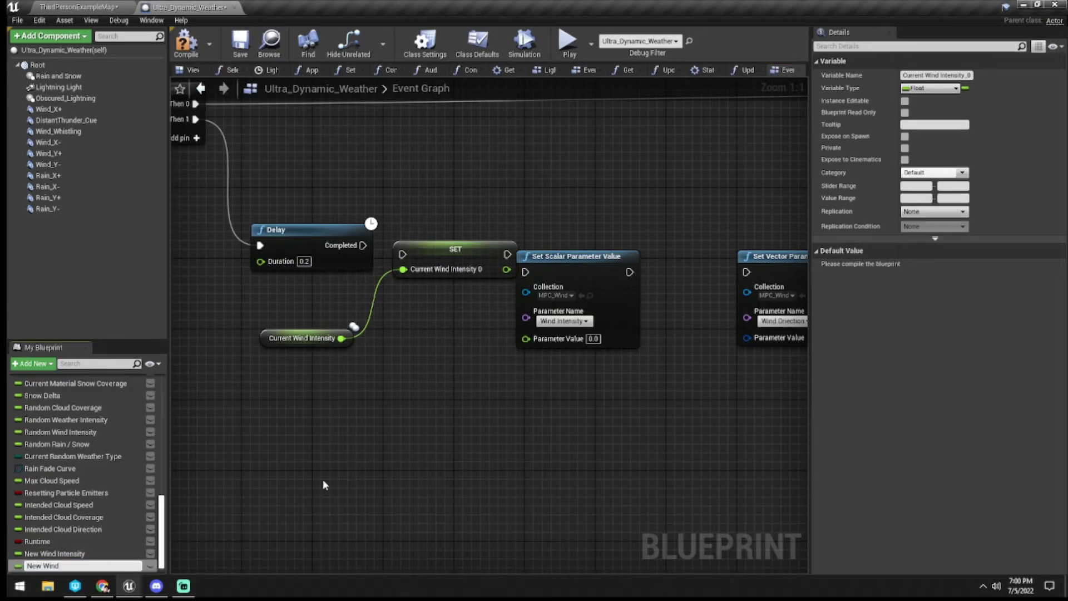
pyautogui.press('Return')
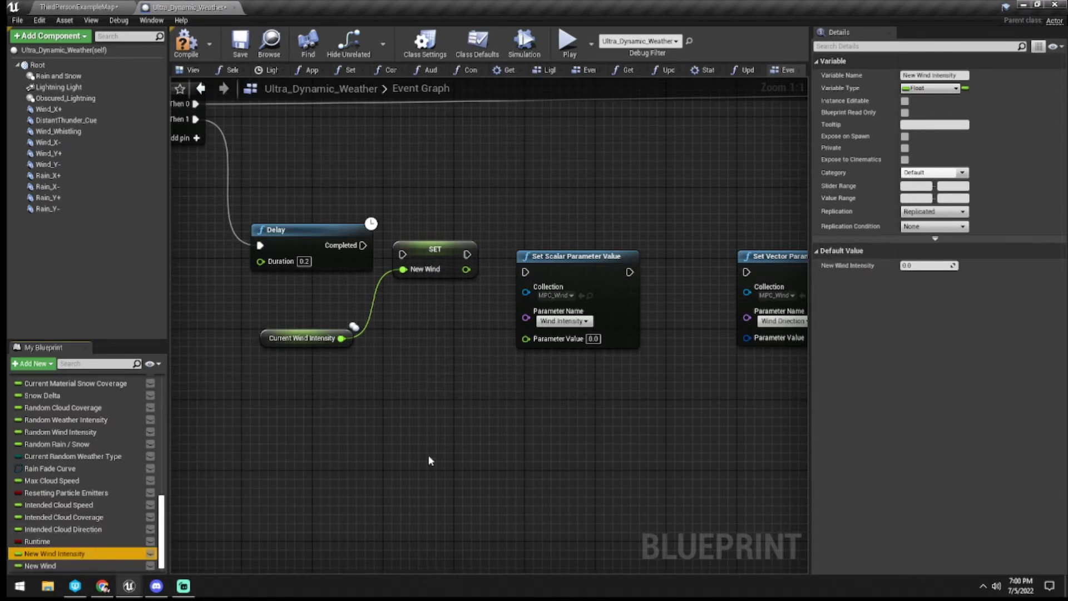
# Delete the existing New Wind Intensity variable and rename New Wind to New Wind Intensity
pyautogui.press('Delete')
pyautogui.click(52, 555)
pyautogui.press('F2')
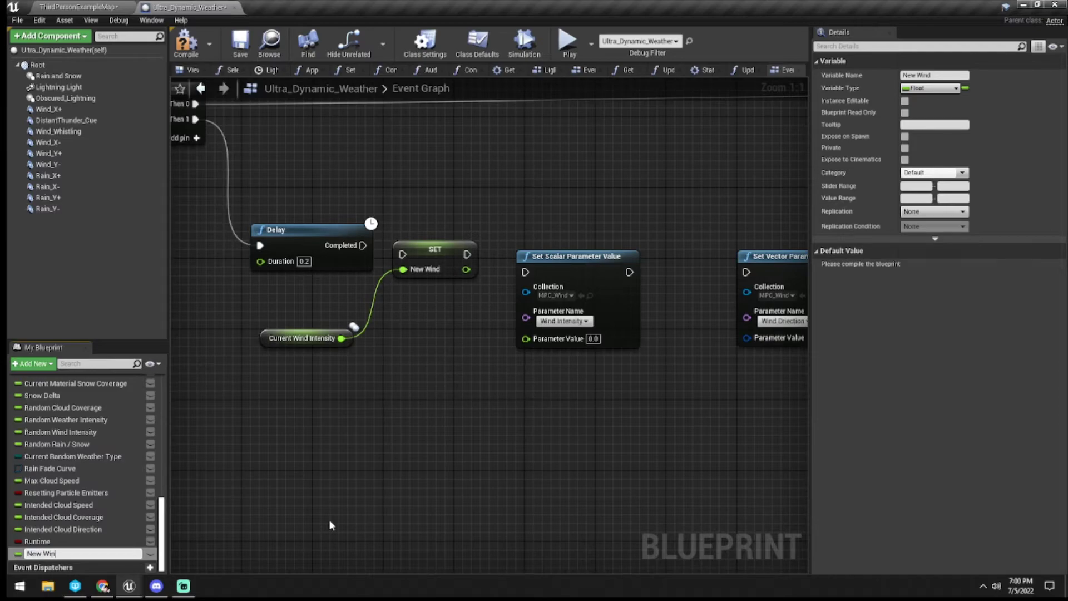
pyautogui.write('Intensity')
pyautogui.press('Return')
# Make the New Wind Intensity variable Replicated, connect Delay's Completed output to its SET node and align the node
pyautogui.click(425, 257)
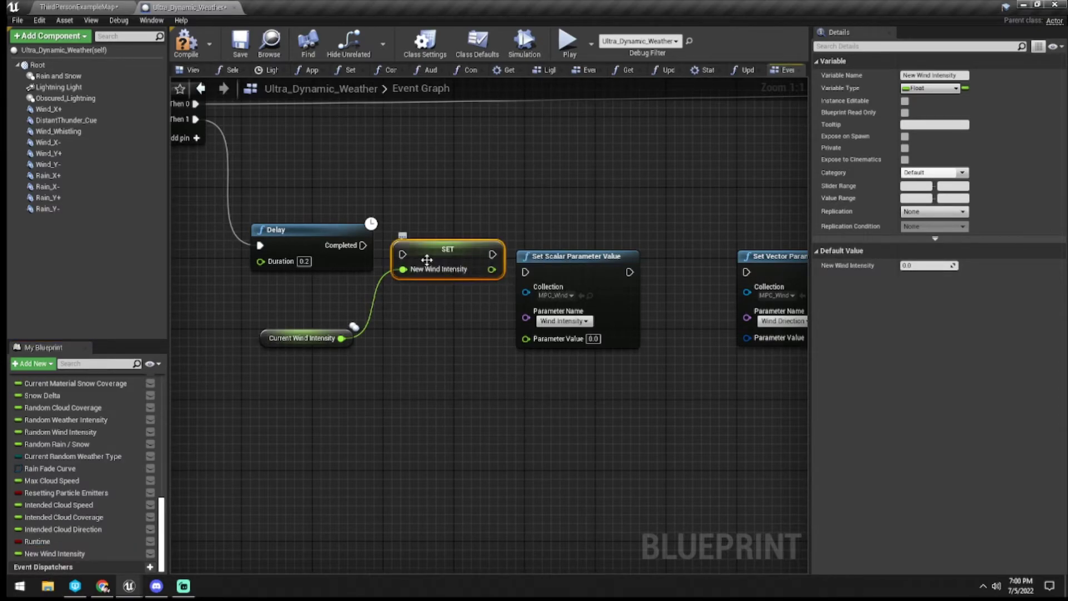
pyautogui.click(933, 212)
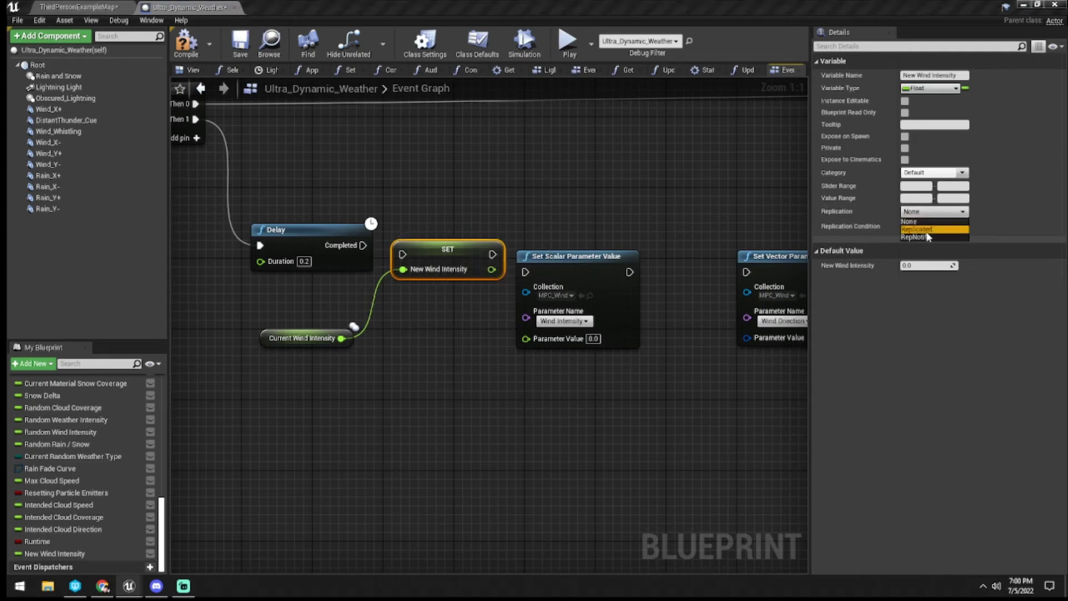
pyautogui.click(920, 229)
pyautogui.moveTo(402, 255); pyautogui.dragTo(363, 246)
pyautogui.moveTo(430, 245); pyautogui.dragTo(429, 233)
# Chain the execution from the SET node through Set Scalar Parameter Value to Set Vector Parameter Value, lining up both nodes
pyautogui.moveTo(631, 240); pyautogui.dragTo(445, 267, button='right')
pyautogui.click(444, 268)
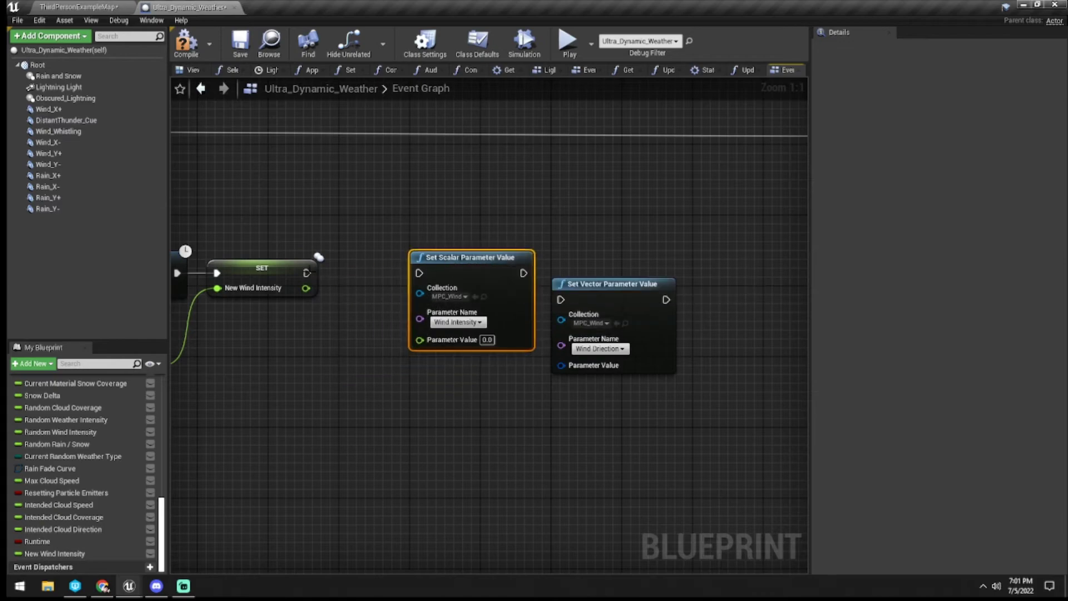
pyautogui.moveTo(478, 273); pyautogui.dragTo(560, 261)
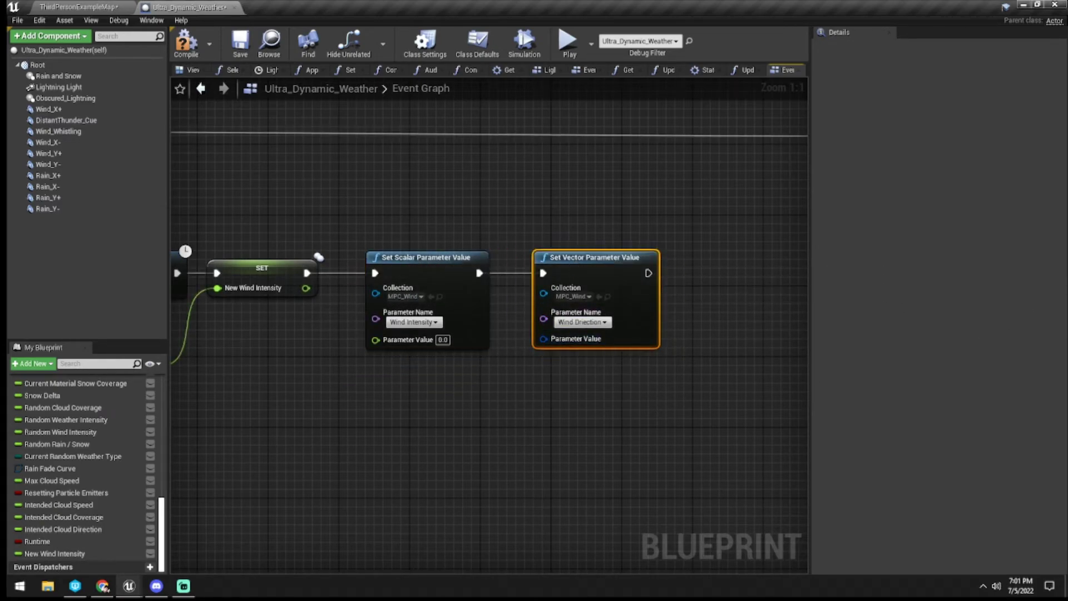
# Loop the execution from Set Vector Parameter Value back to the Delay node, routing the wire above the nodes with reroute points
pyautogui.moveTo(647, 273); pyautogui.dragTo(512, 273)
pyautogui.moveTo(641, 230); pyautogui.dragTo(270, 240, button='right')
pyautogui.moveTo(641, 272); pyautogui.dragTo(655, 306)
pyautogui.doubleClick(582, 315)
pyautogui.moveTo(580, 310); pyautogui.dragTo(751, 240)
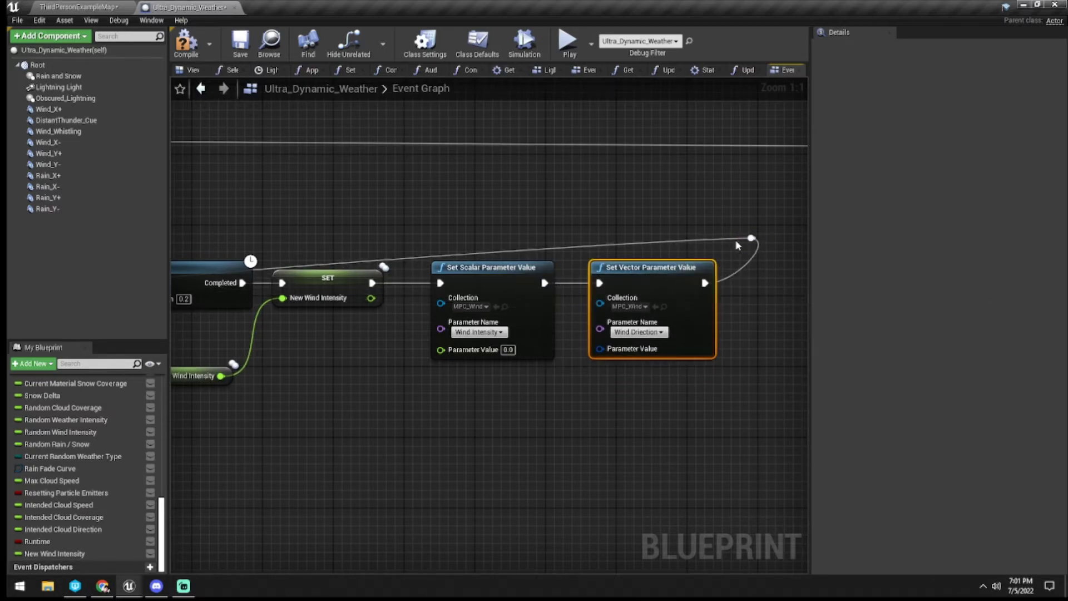
pyautogui.moveTo(710, 245); pyautogui.dragTo(334, 238)
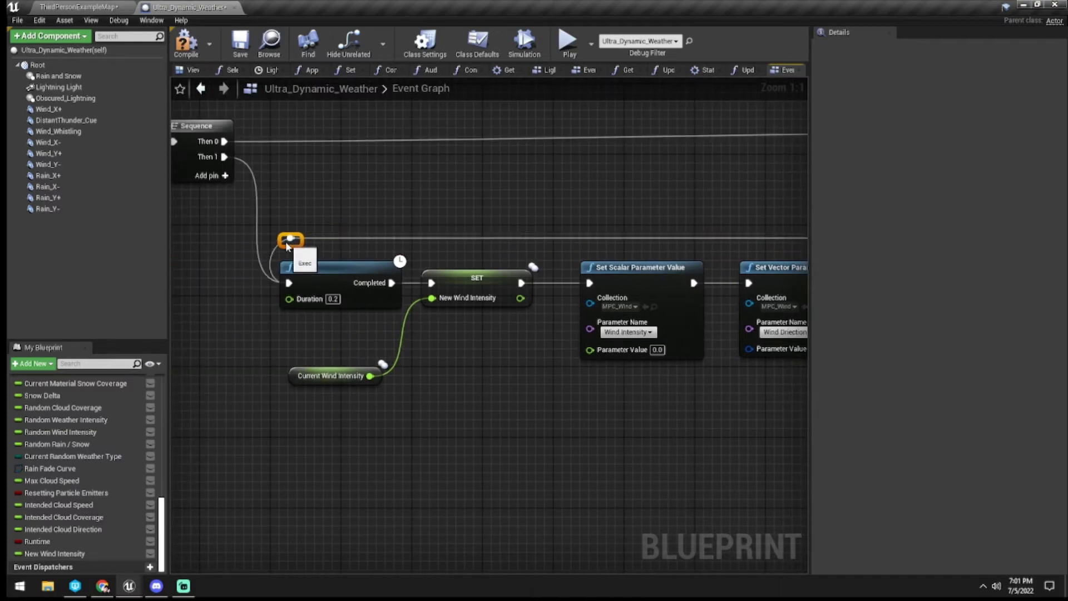
# Feed the New Wind Intensity variable into the scalar node's Parameter Value and move the Current Wind Intensity node closer to Delay
pyautogui.moveTo(515, 246); pyautogui.dragTo(249, 252, button='right')
pyautogui.moveTo(476, 256); pyautogui.dragTo(621, 189, button='right')
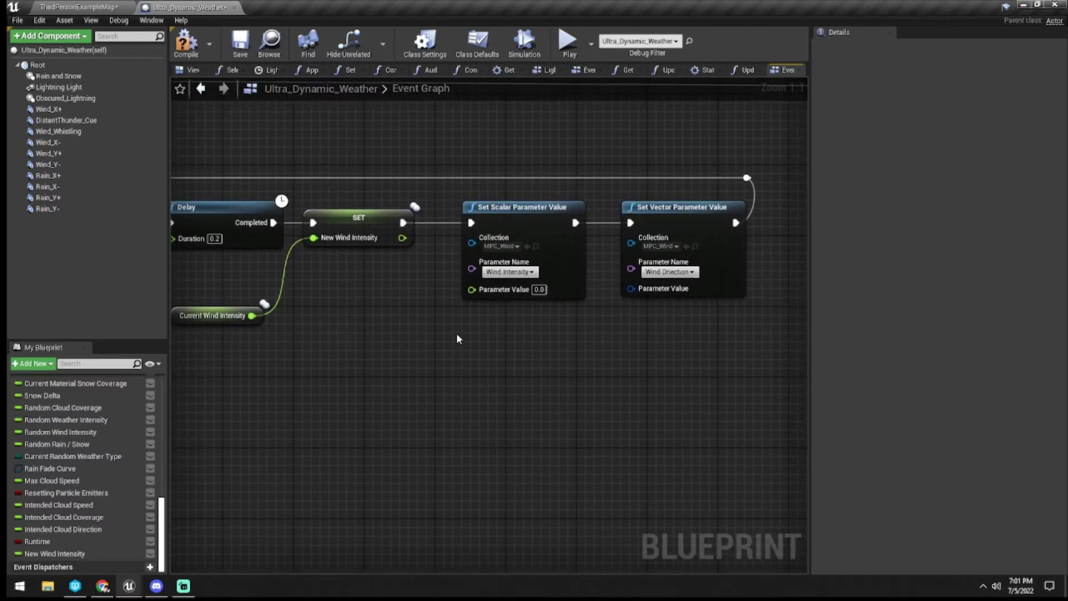
pyautogui.moveTo(443, 360); pyautogui.dragTo(492, 350, button='right')
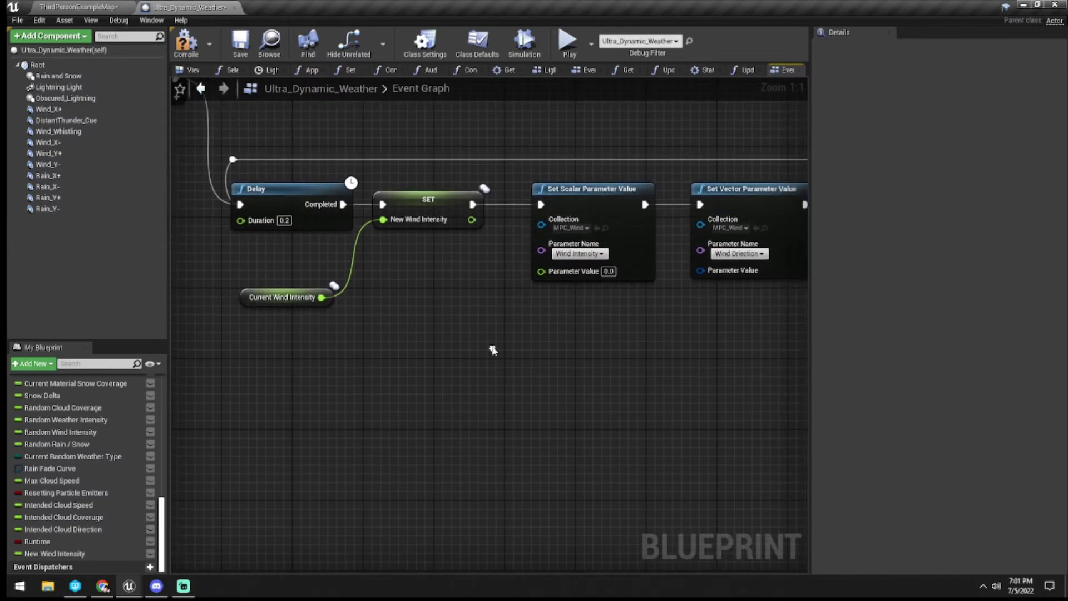
pyautogui.moveTo(54, 555); pyautogui.dragTo(568, 313)
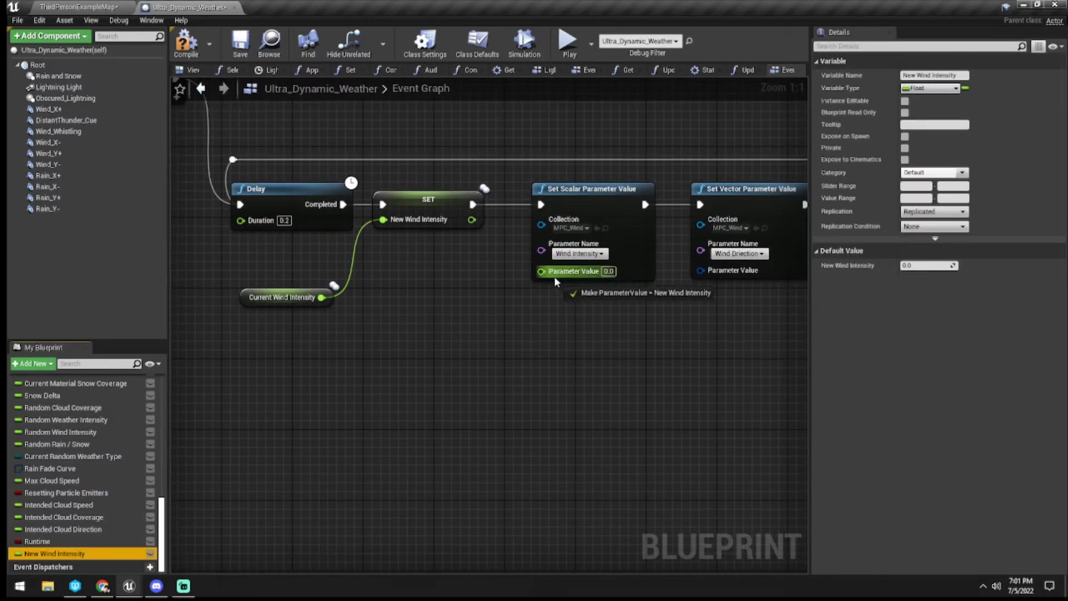
pyautogui.moveTo(554, 276); pyautogui.dragTo(553, 276)
pyautogui.moveTo(259, 307); pyautogui.dragTo(260, 272)
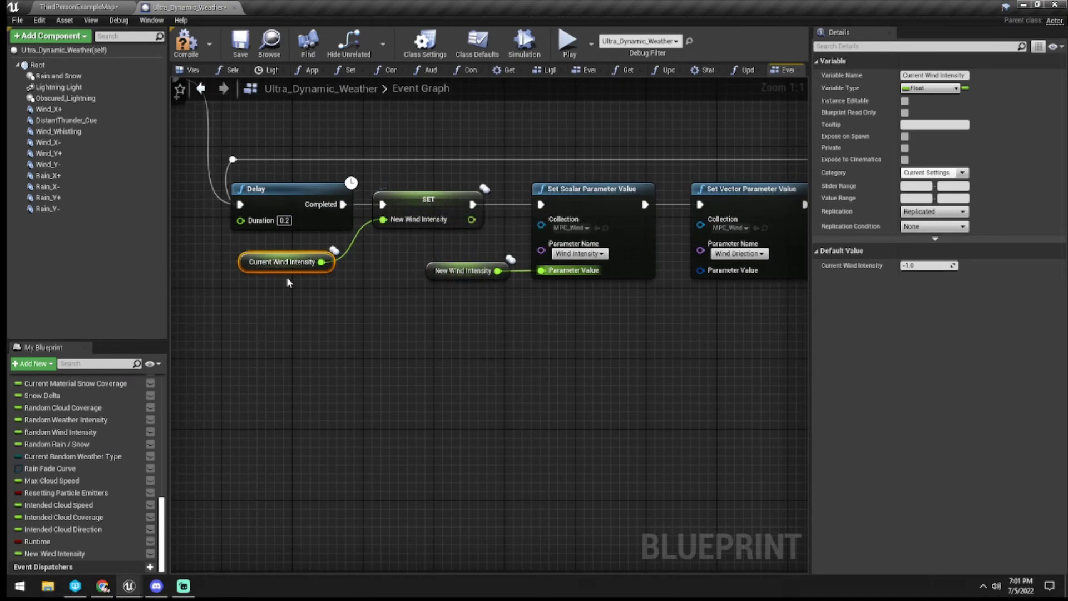
# Add a Make LinearColor node feeding the Parameter Value of Set Vector Parameter Value
pyautogui.moveTo(630, 315); pyautogui.dragTo(532, 324, button='right')
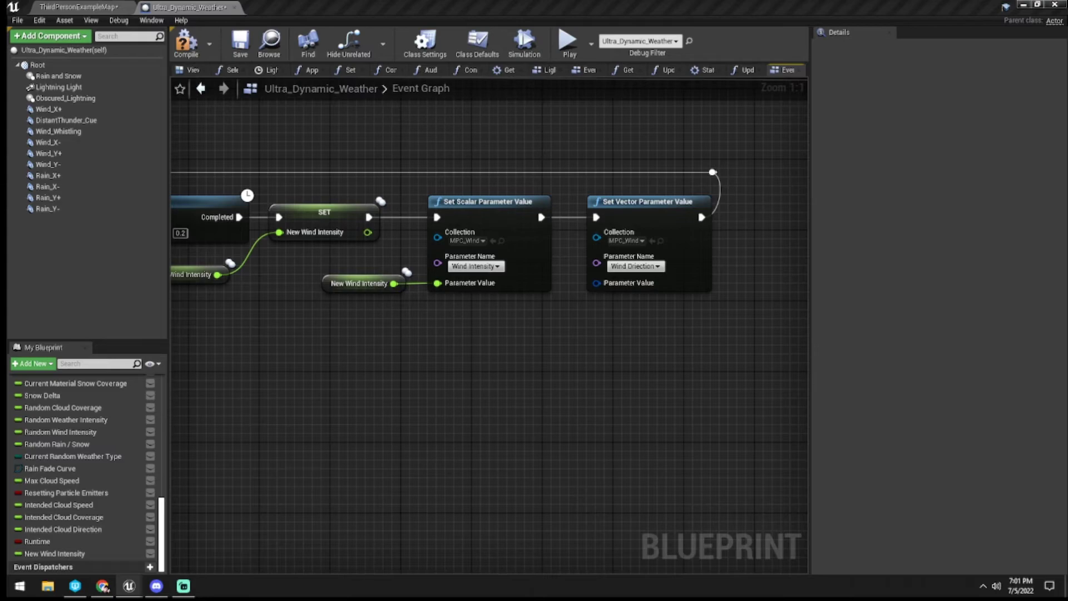
pyautogui.moveTo(482, 387); pyautogui.dragTo(539, 345, button='right')
pyautogui.moveTo(691, 248); pyautogui.dragTo(689, 324)
pyautogui.click(650, 452)
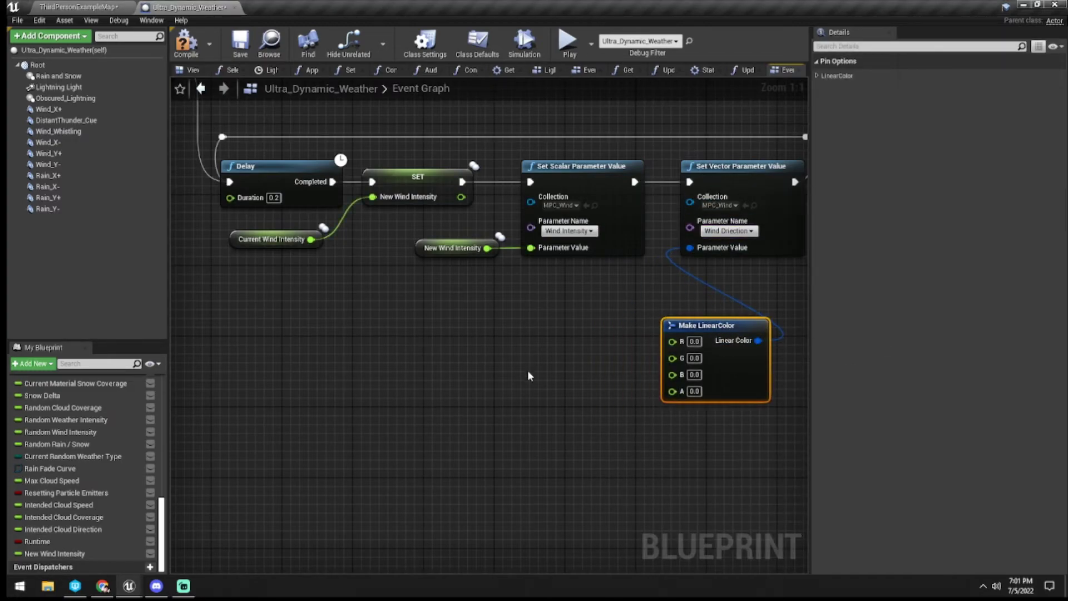
# Add a Get Wind Direction variable node below the Current Wind Intensity node
pyautogui.click(486, 385)
pyautogui.moveTo(486, 385); pyautogui.dragTo(562, 379, button='right')
pyautogui.rightClick(392, 357)
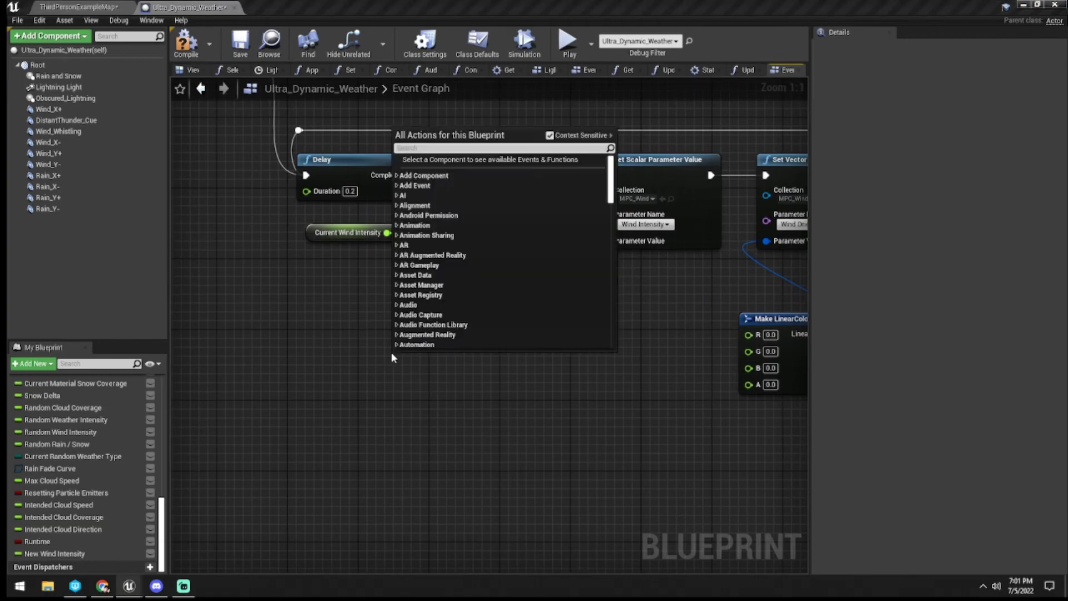
pyautogui.write('cur')
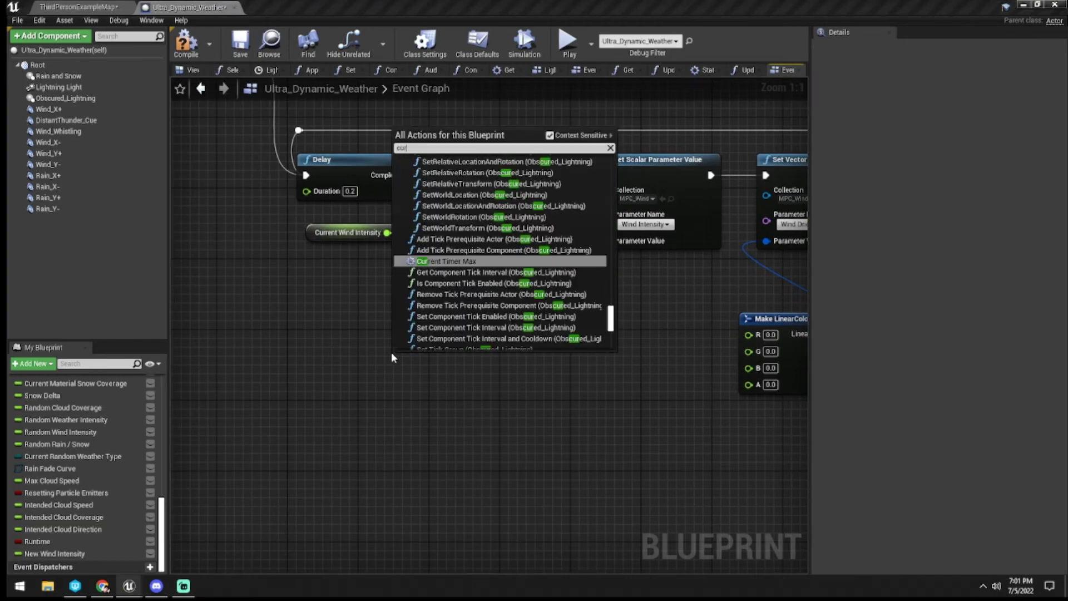
pyautogui.write('rent wind di')
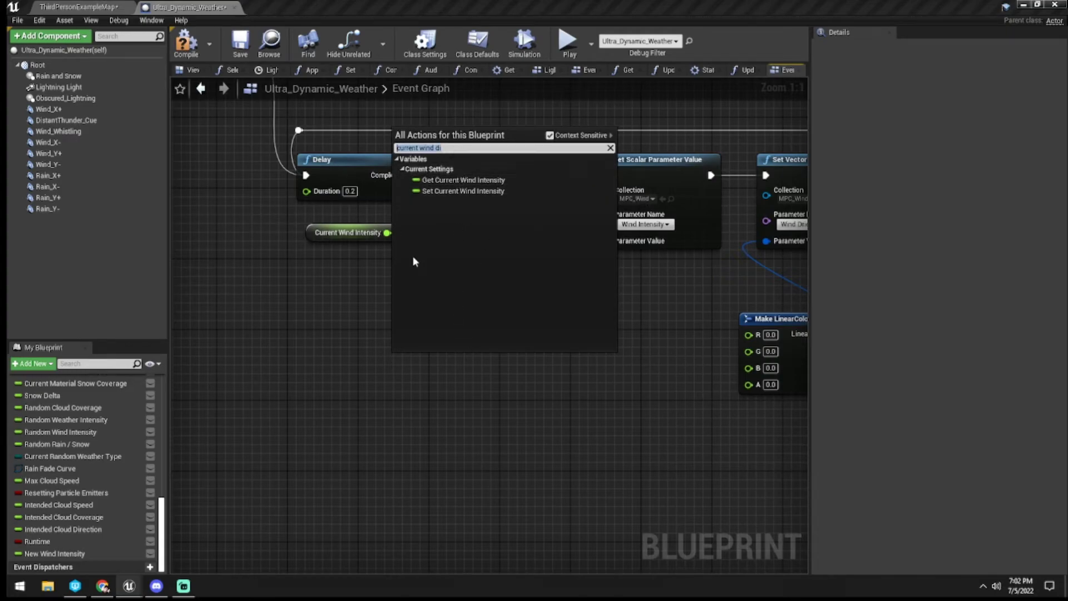
pyautogui.write('wind direction')
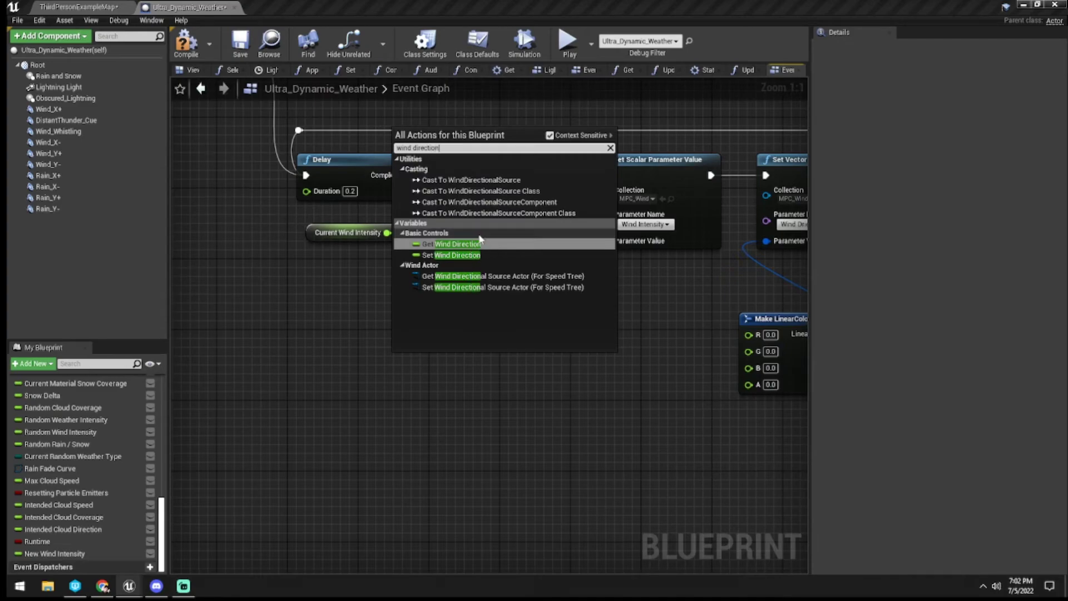
pyautogui.click(459, 244)
pyautogui.moveTo(459, 242); pyautogui.dragTo(327, 369)
pyautogui.moveTo(458, 377); pyautogui.dragTo(392, 349, button='right')
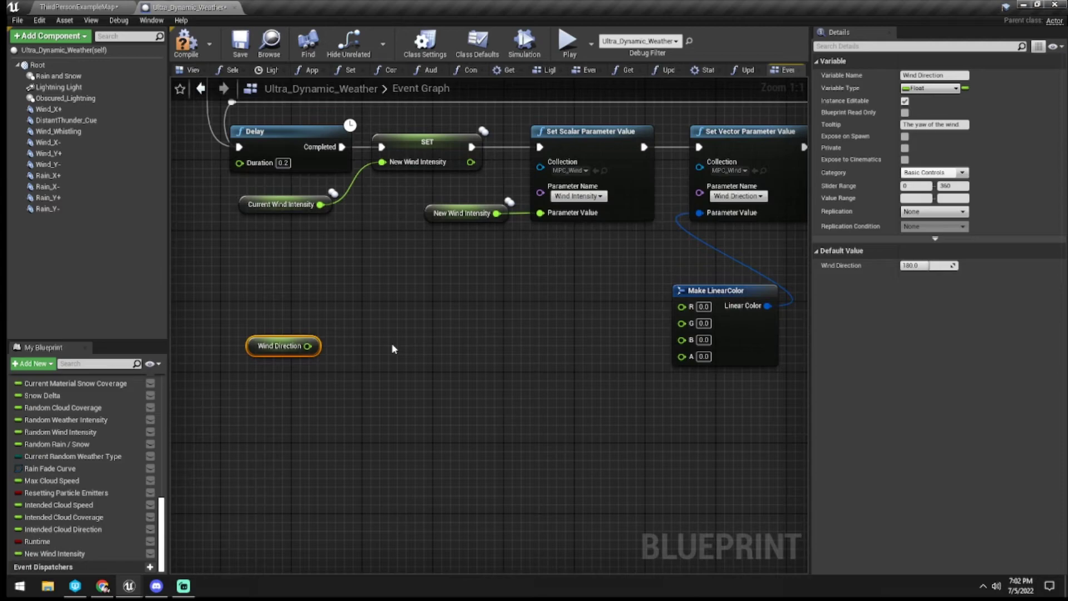
# Connect Wind Direction to the angle of a new Rotator from Axis and Angle node with its Z axis set to -1.0
pyautogui.moveTo(307, 345); pyautogui.dragTo(357, 310)
pyautogui.write('rot')
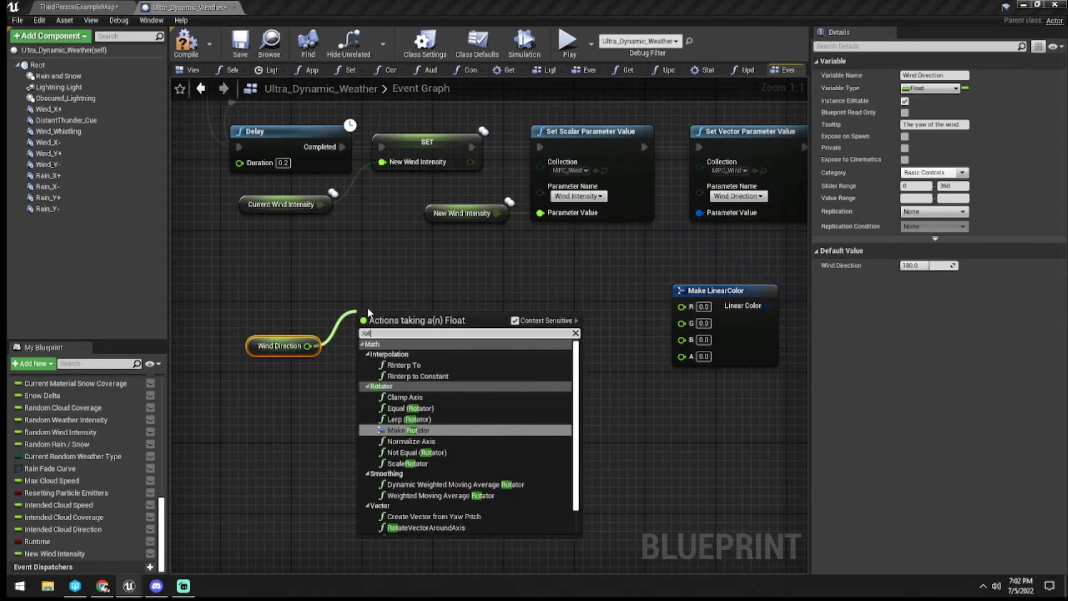
pyautogui.write('ator from axi')
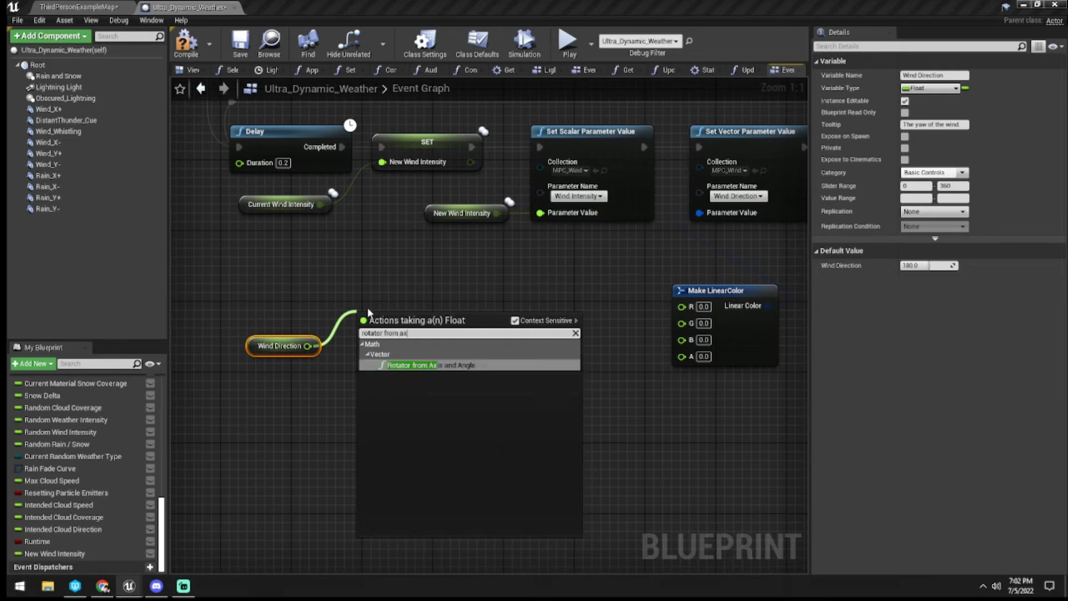
pyautogui.press('Return')
pyautogui.moveTo(404, 317); pyautogui.dragTo(386, 299)
pyautogui.click(422, 325)
pyautogui.write('-1.0')
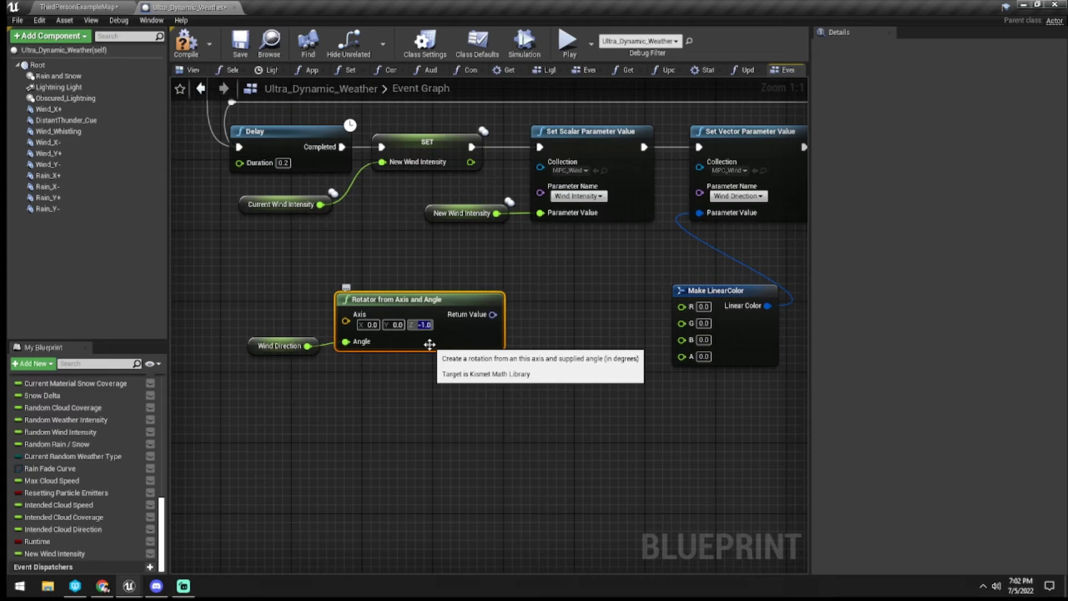
pyautogui.click(425, 375)
# Add a Get Forward Vector node from the rotator's output and split its return value into X, Y and Z
pyautogui.moveTo(531, 323); pyautogui.dragTo(423, 284, button='right')
pyautogui.moveTo(383, 276); pyautogui.dragTo(411, 278)
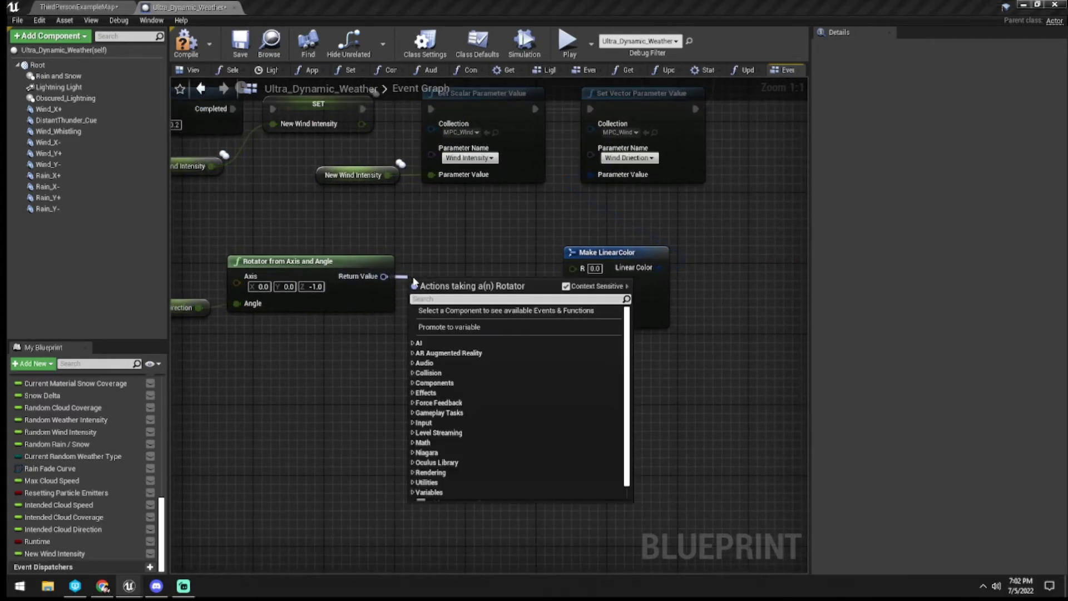
pyautogui.write('get forwar')
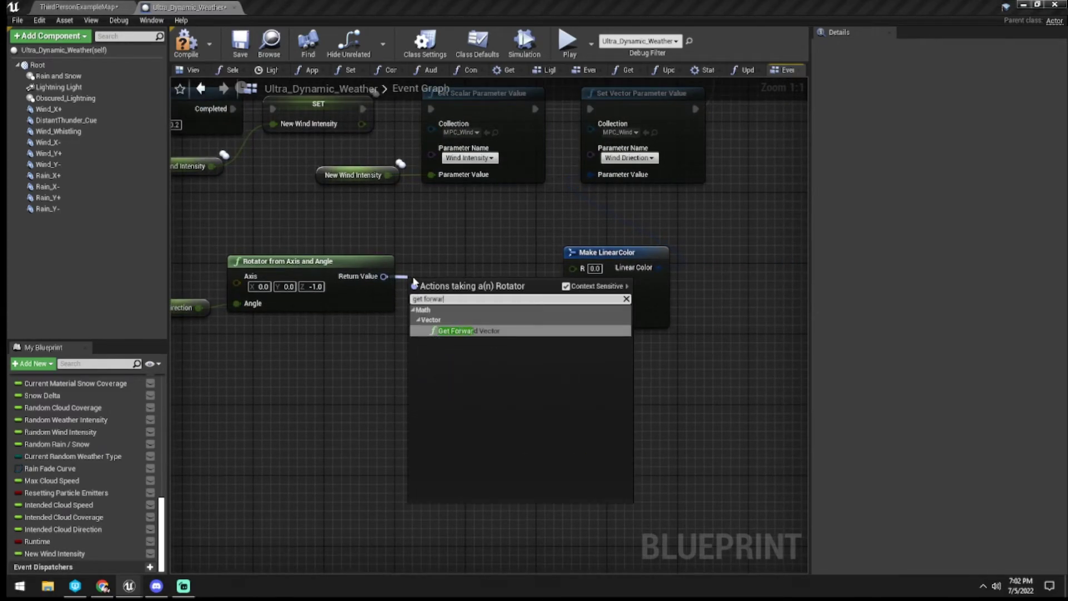
pyautogui.press('Return')
pyautogui.rightClick(500, 303)
pyautogui.click(534, 327)
pyautogui.moveTo(478, 288); pyautogui.dragTo(486, 259)
# Connect the forward vector's Y and Z return values to the G and B inputs of Make LinearColor and align that node
pyautogui.moveTo(542, 258); pyautogui.dragTo(404, 259, button='right')
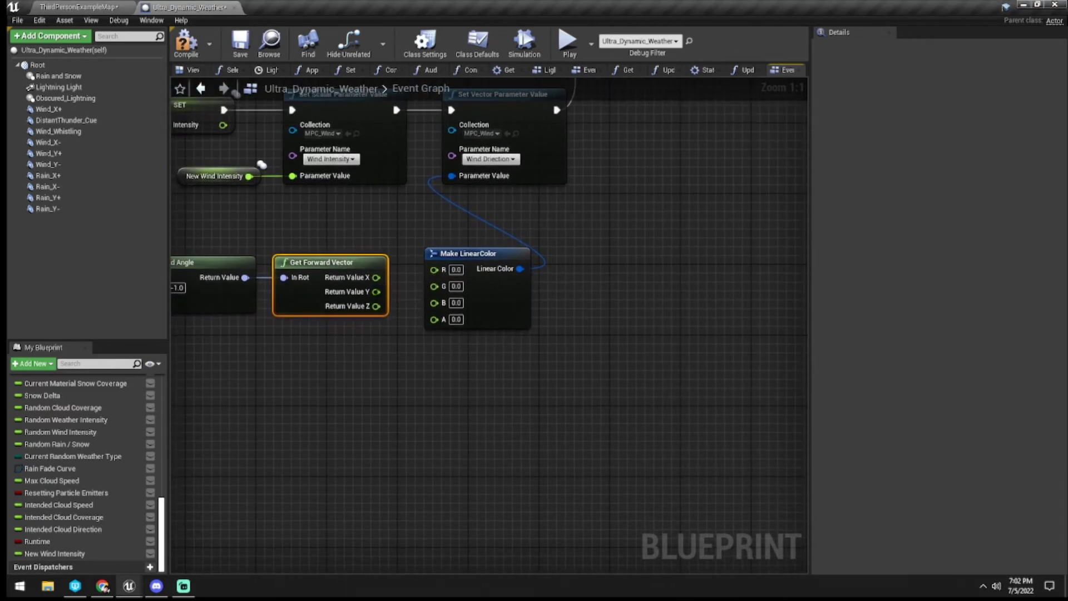
pyautogui.moveTo(376, 314); pyautogui.dragTo(371, 306)
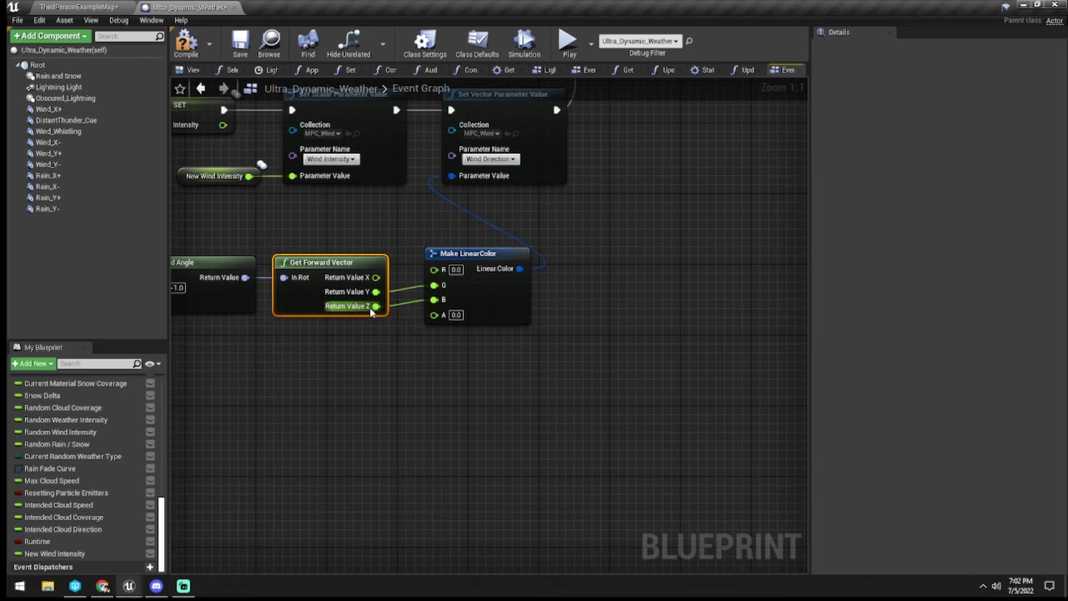
pyautogui.click(402, 329)
pyautogui.moveTo(459, 258); pyautogui.dragTo(459, 267)
# Review the wind node network, then compile and save the Ultra_Dynamic_Weather blueprint
pyautogui.click(378, 232)
pyautogui.moveTo(378, 232); pyautogui.dragTo(587, 290, button='right')
pyautogui.scroll(-1, 486, 287)
pyautogui.scroll(-1, 588, 290)
pyautogui.scroll(-1, 517, 276)
pyautogui.scroll(-1, 517, 276)
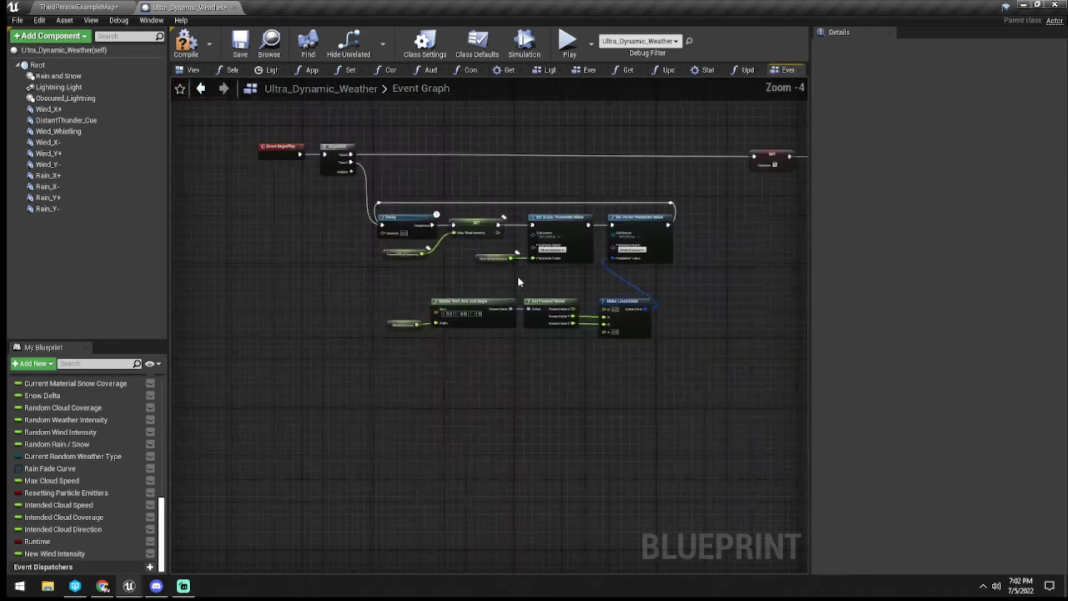
pyautogui.moveTo(521, 279); pyautogui.dragTo(504, 278, button='right')
pyautogui.scroll(1, 503, 278)
pyautogui.scroll(1, 503, 278)
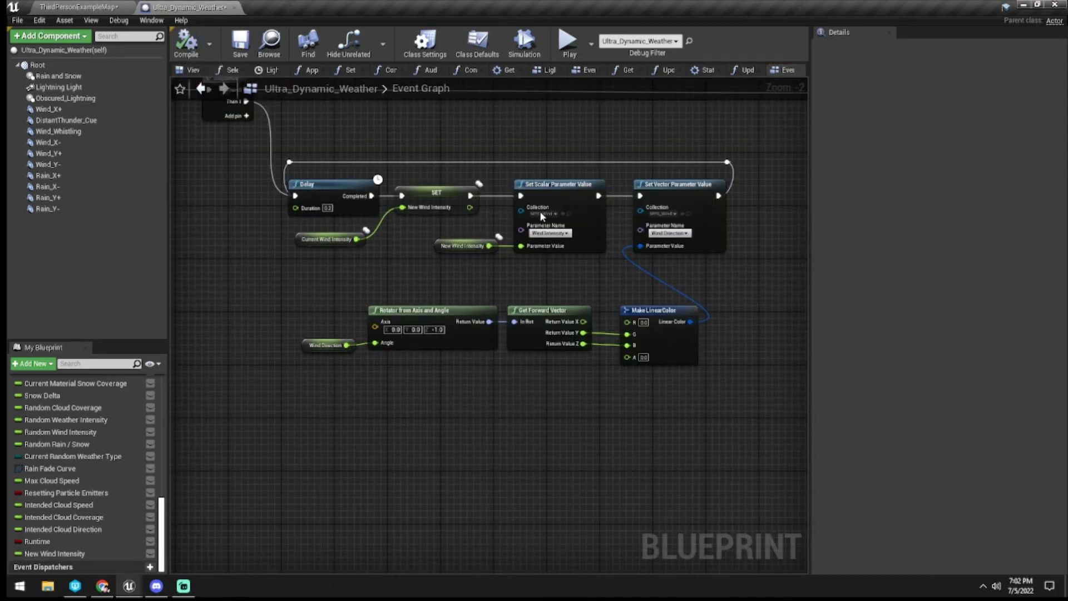
pyautogui.click(241, 47)
# Set the default Wind Intensity in MPC_Wind to 0.0, save the collection and return to the level
pyautogui.click(99, 7)
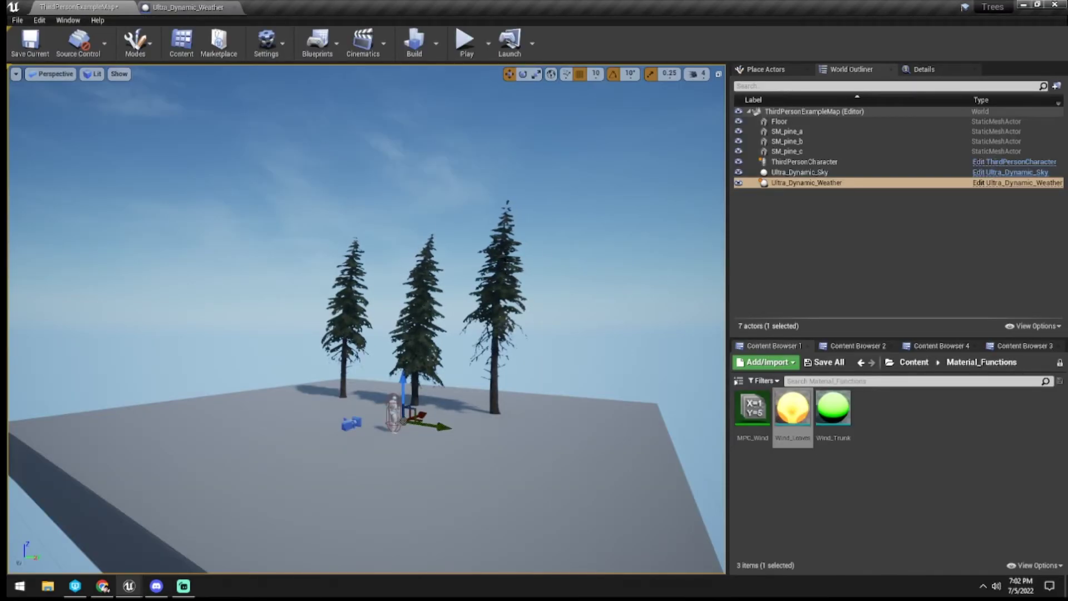
pyautogui.doubleClick(751, 438)
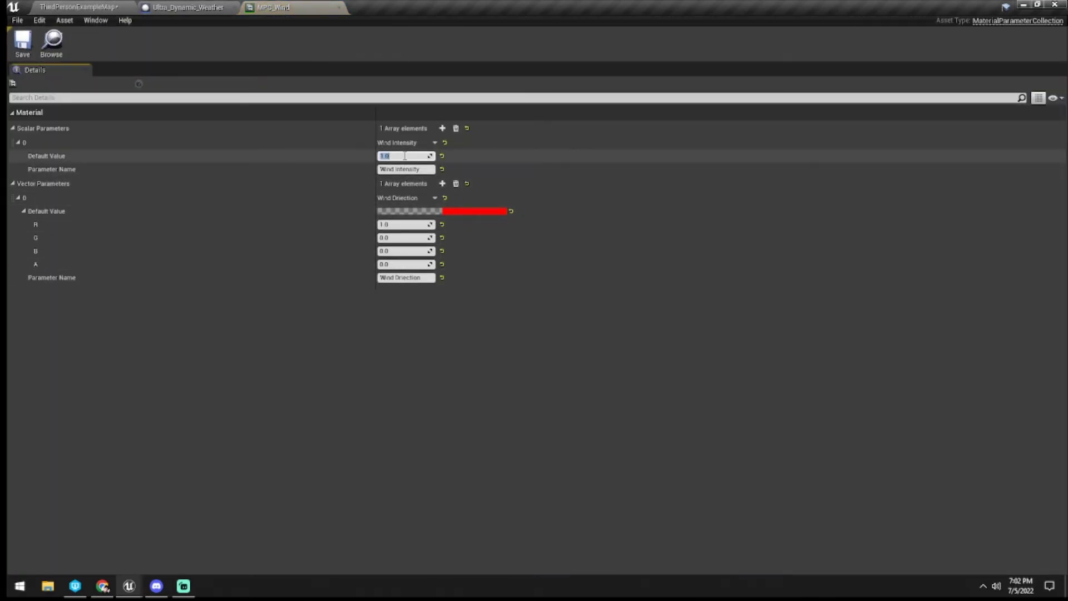
pyautogui.click(339, 156)
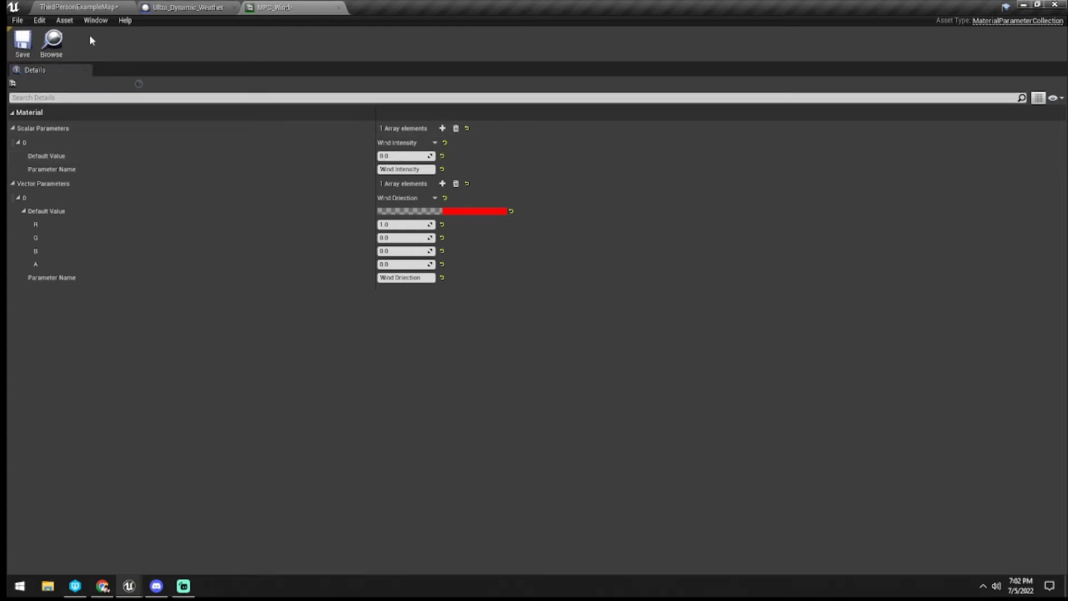
pyautogui.click(70, 40)
pyautogui.click(883, 448)
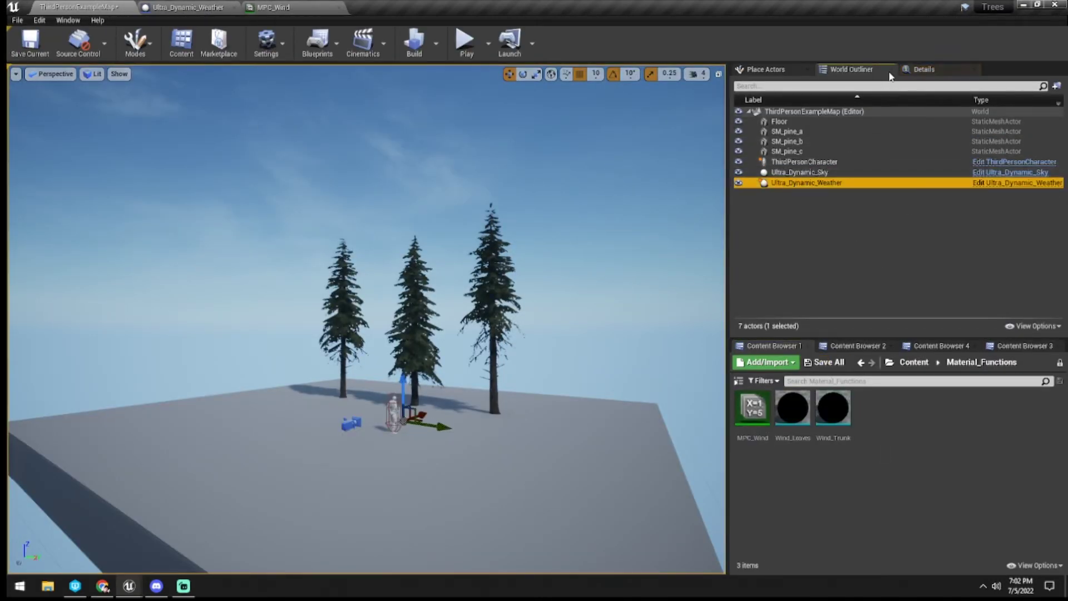
# Show the weather actor's details, then play the level to check how the pines sway in the wind, and stop the session
pyautogui.click(922, 69)
pyautogui.scroll(-3, 888, 216)
pyautogui.scroll(5, 829, 302)
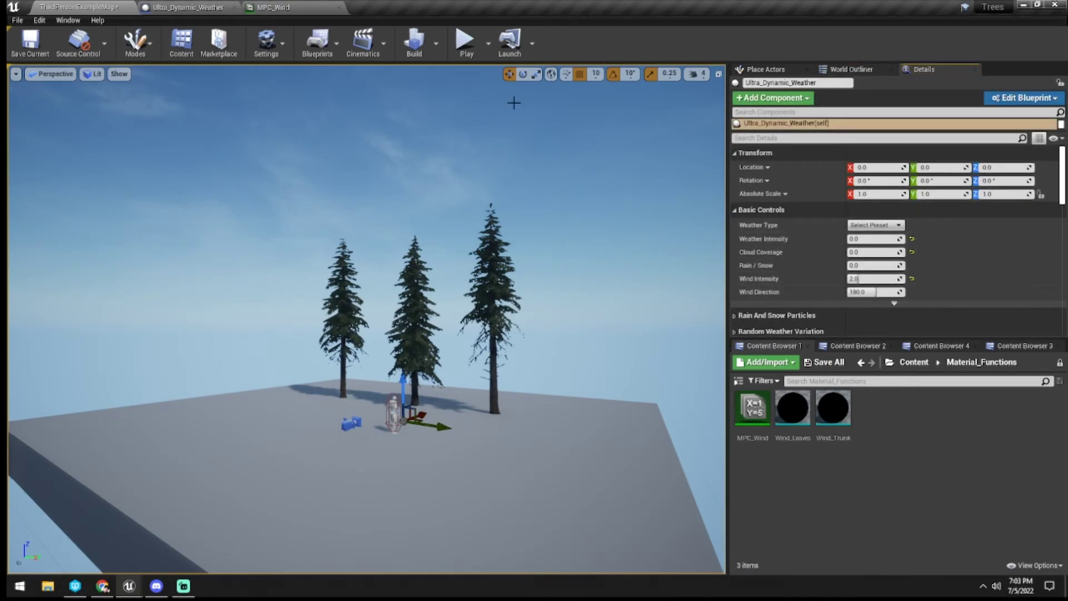
pyautogui.click(466, 46)
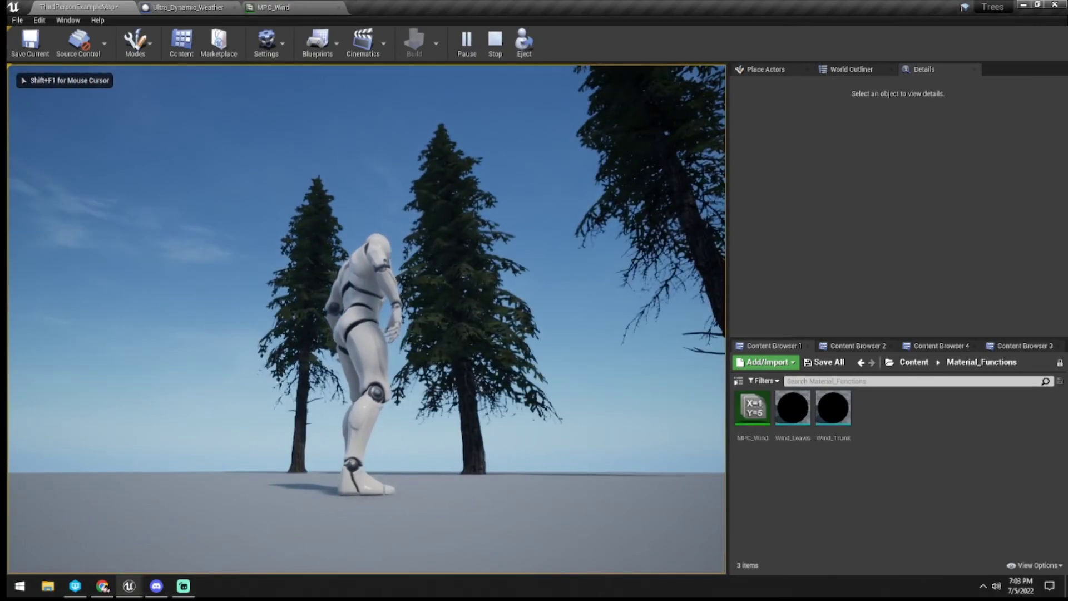
pyautogui.press('a')
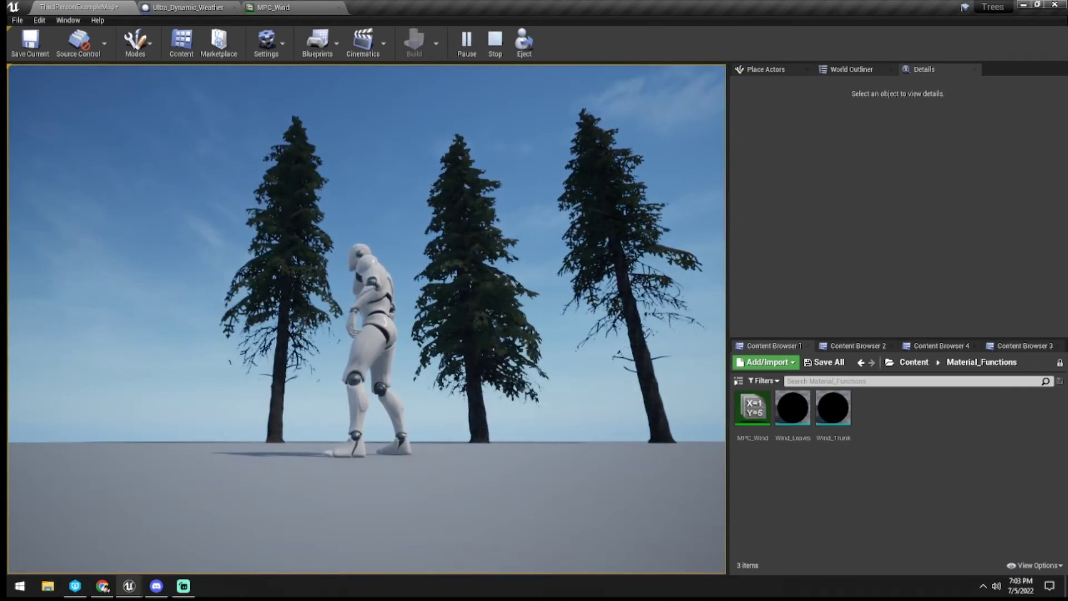
pyautogui.press('s')
pyautogui.press('d')
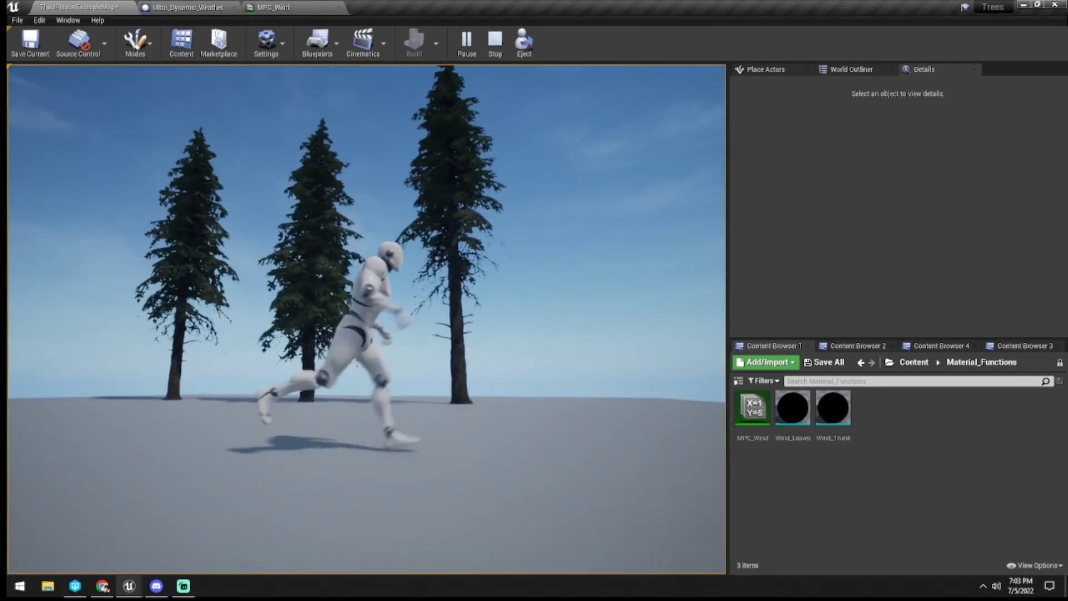
pyautogui.press('Escape')
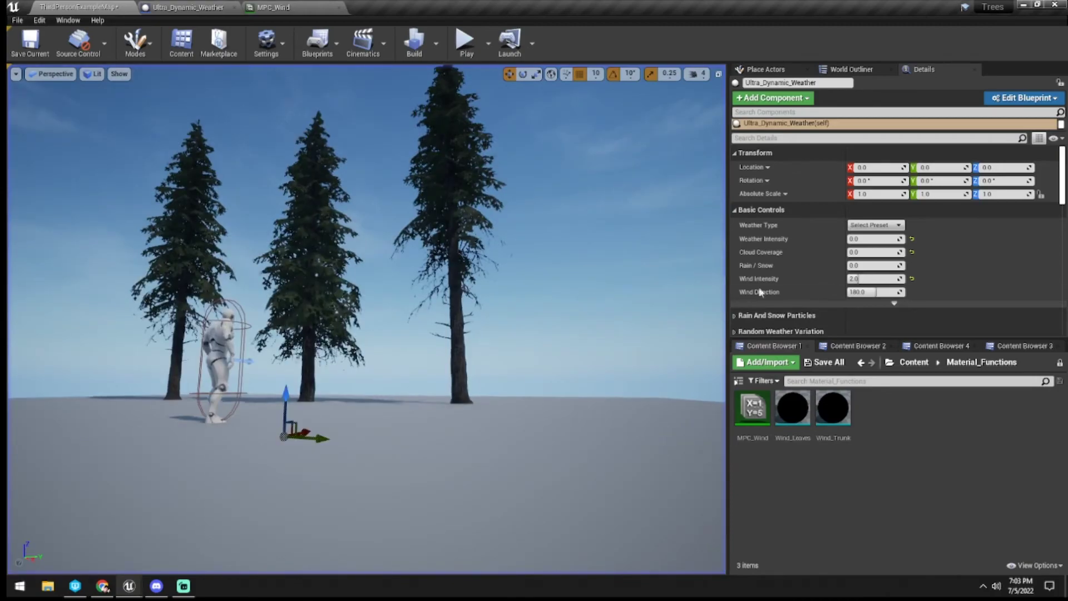
# Apply the Thunderstorm weather type and play the level, running around the pines to check their movement in strong wind
pyautogui.click(875, 225)
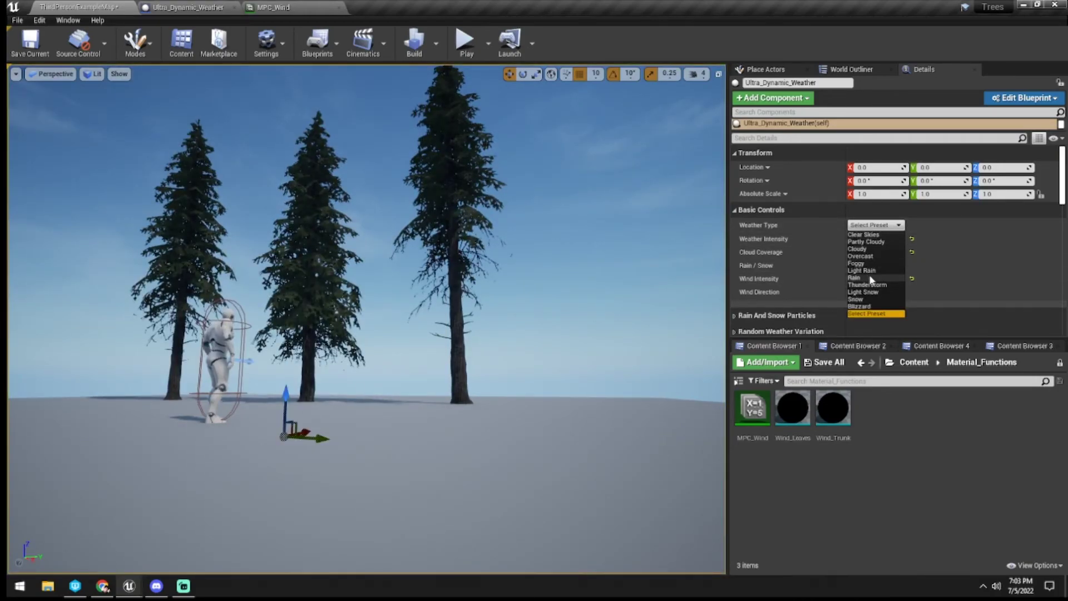
pyautogui.click(871, 292)
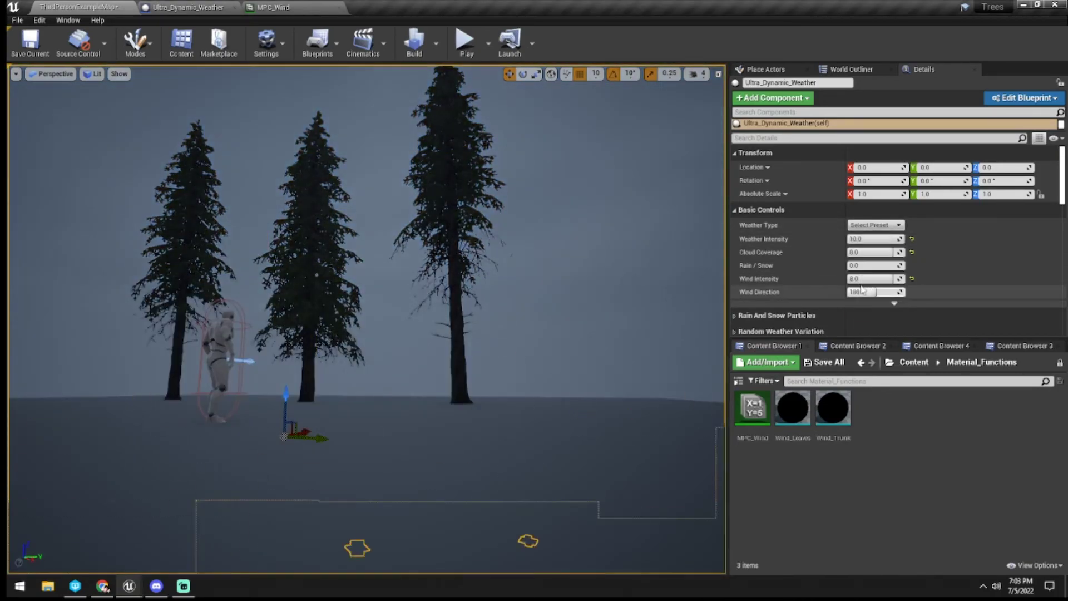
pyautogui.click(465, 42)
pyautogui.click(466, 291)
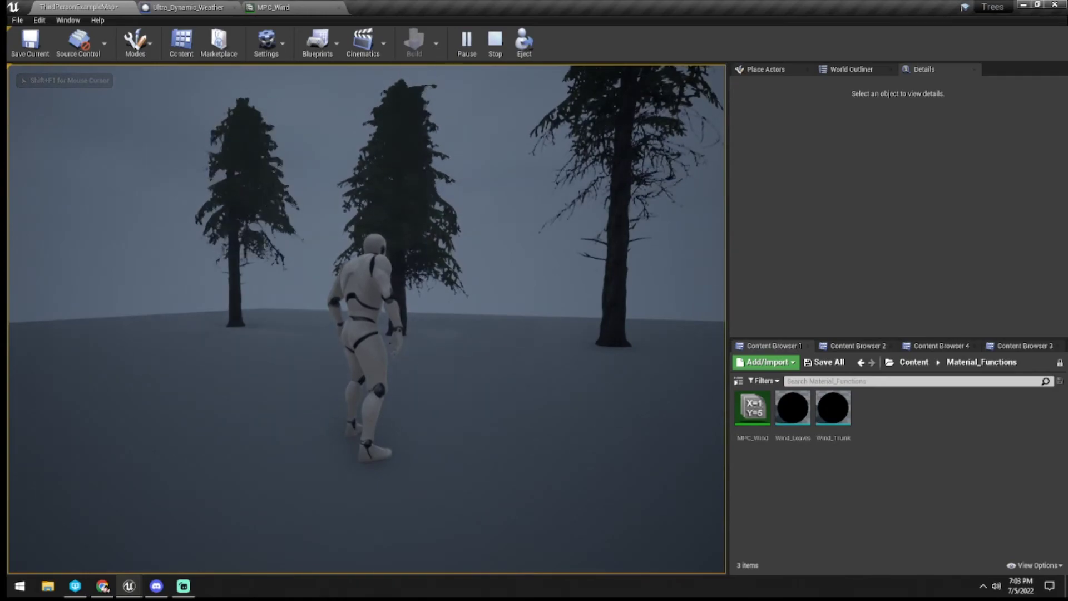
pyautogui.press('d')
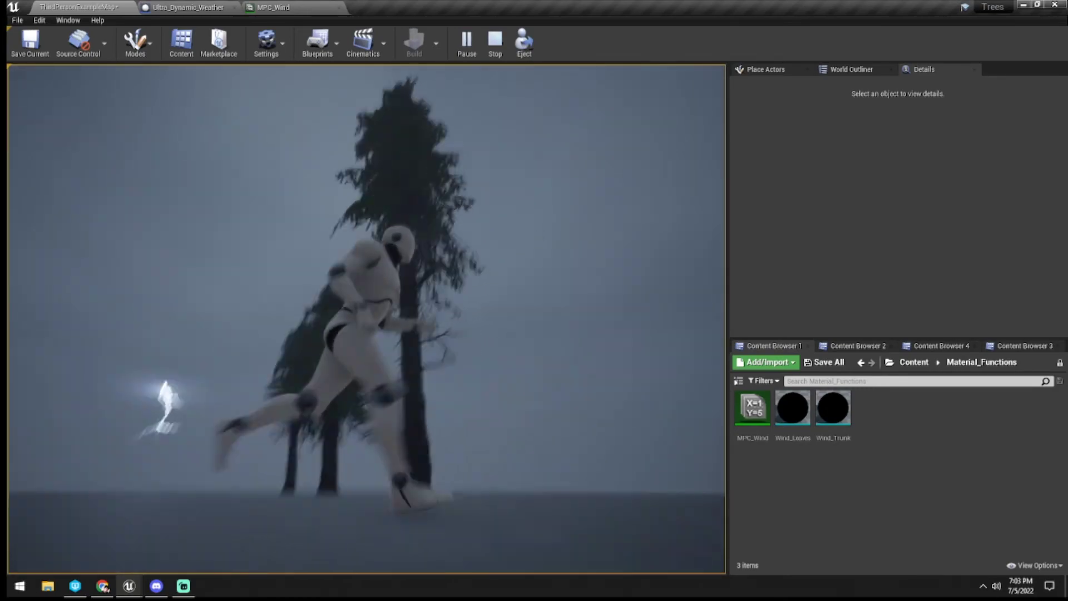
pyautogui.press('d')
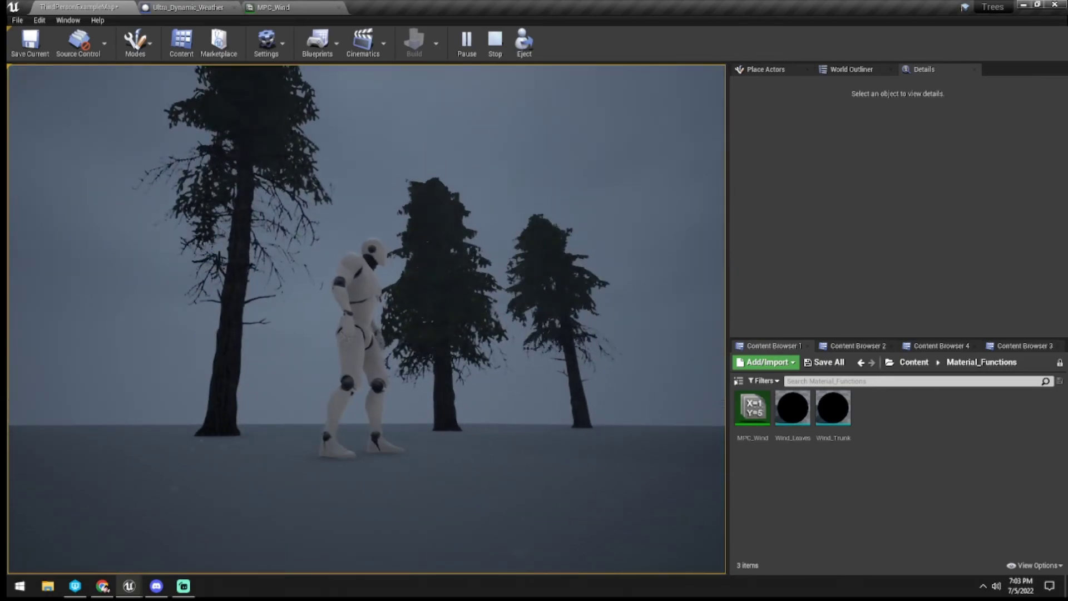
pyautogui.press('d')
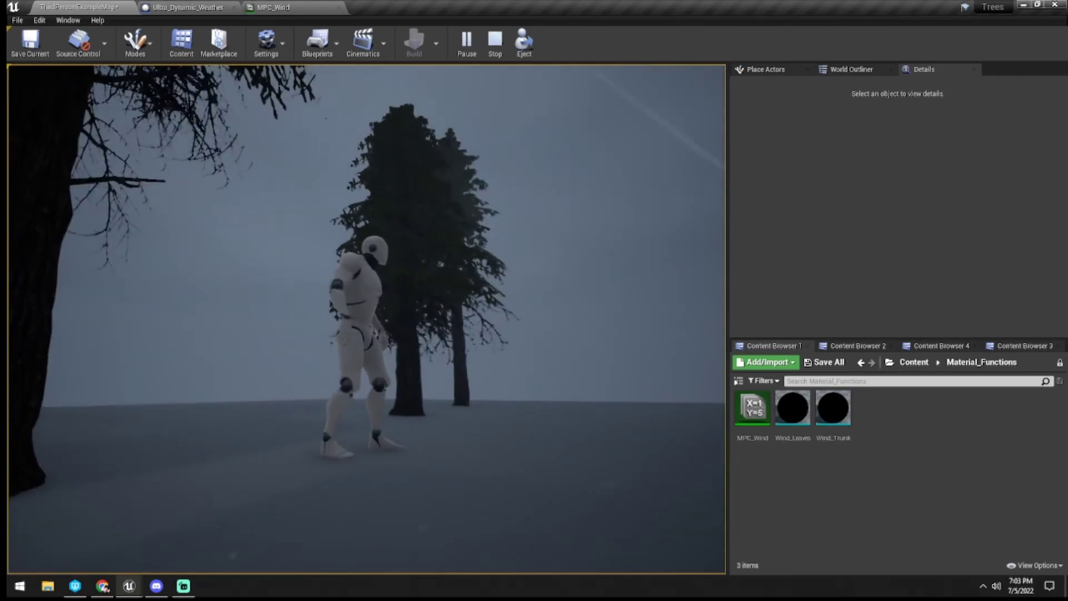
pyautogui.press('d')
pyautogui.press('s')
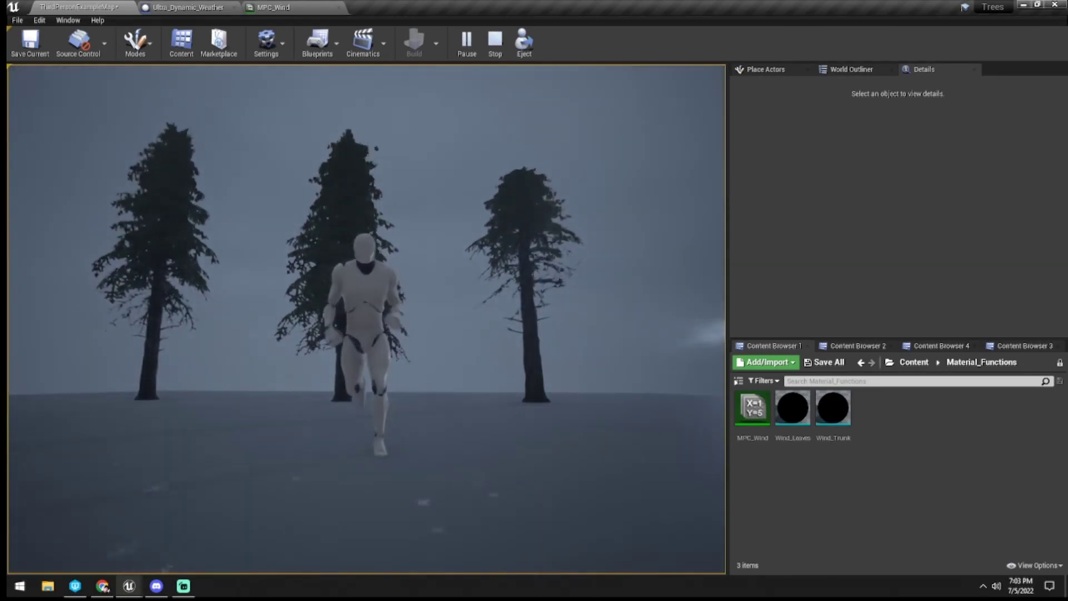
pyautogui.press('Escape')
# In the Ultra_Dynamic_Weather event graph, connect Get Forward Vector's Return Value X to the R input of Make LinearColor
pyautogui.click(274, 7)
pyautogui.click(187, 7)
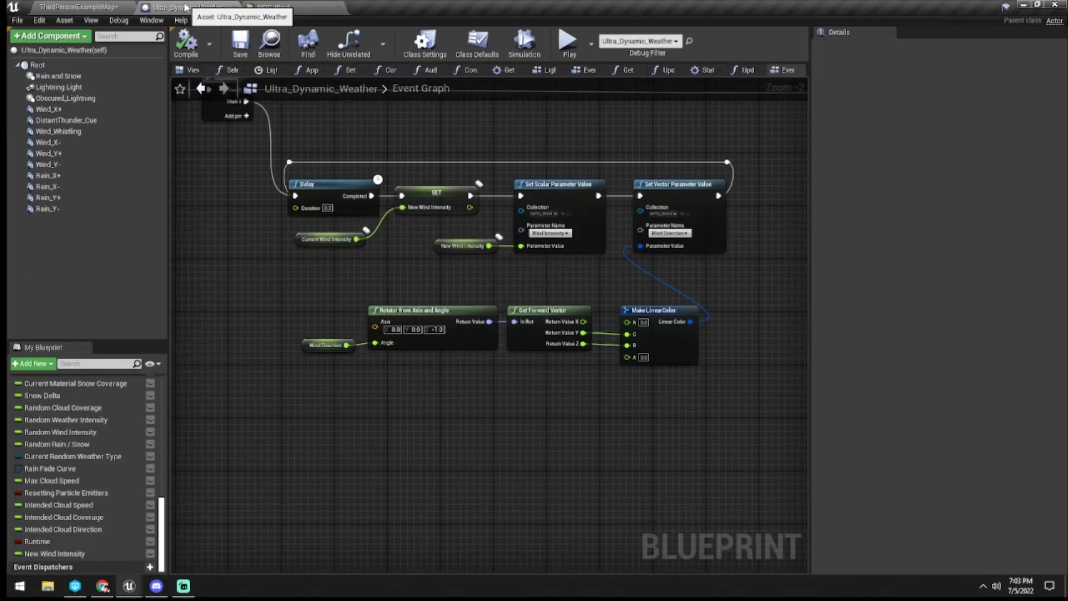
pyautogui.moveTo(549, 301); pyautogui.dragTo(549, 380, button='right')
pyautogui.moveTo(551, 374); pyautogui.dragTo(597, 380)
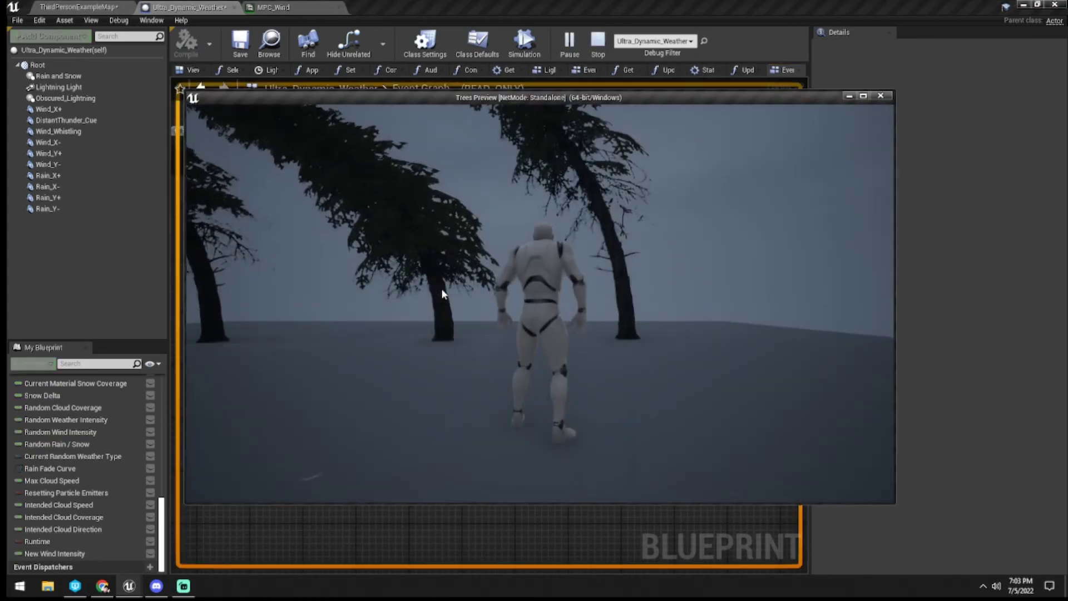
# Preview the game in a separate window to check the trees' bending with the new connection, and end the preview
pyautogui.click(441, 289)
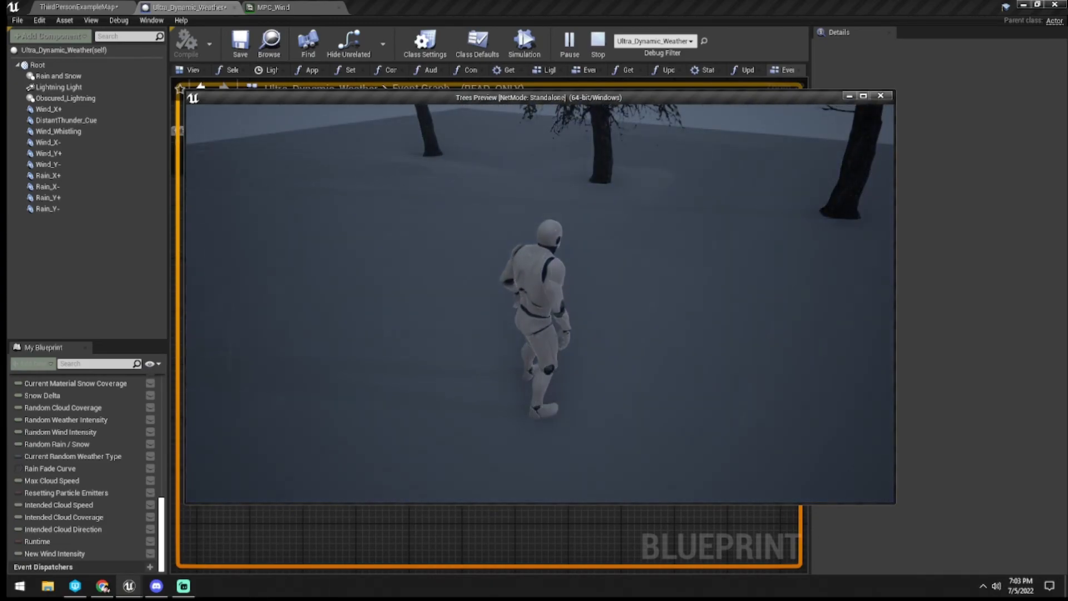
pyautogui.press('d')
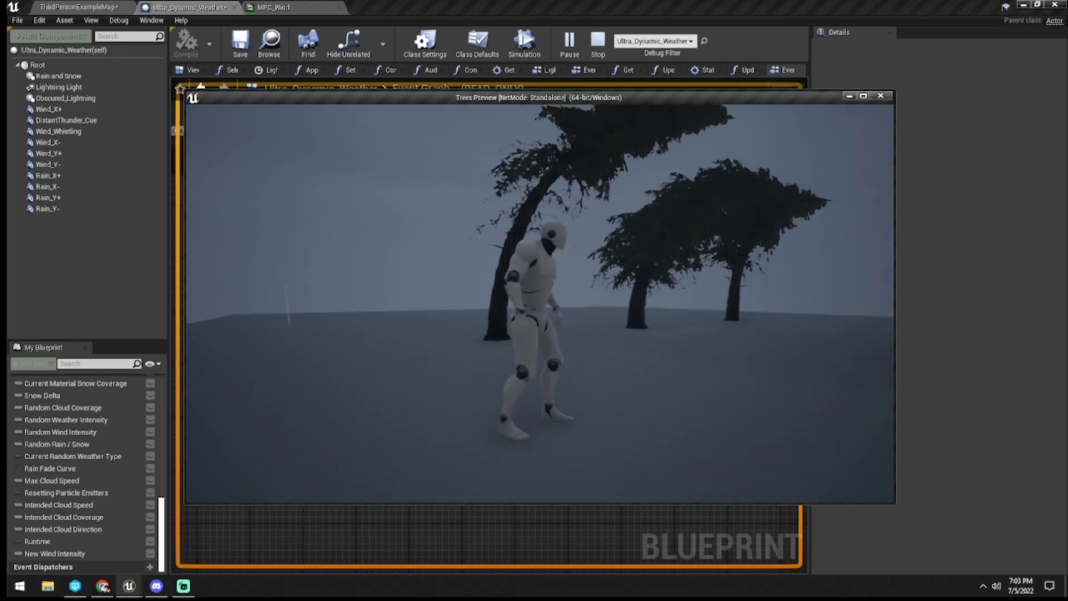
pyautogui.press('Escape')
# Set the Wind Direction default R, G and B values to 1.0 in MPC_Wind and save the collection
pyautogui.click(269, 8)
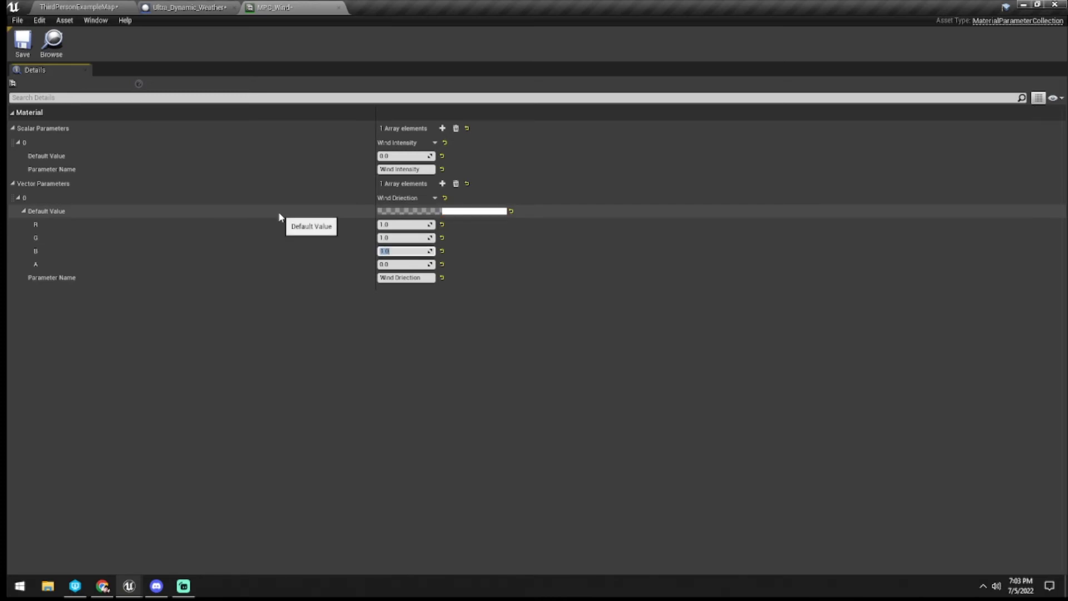
pyautogui.click(409, 289)
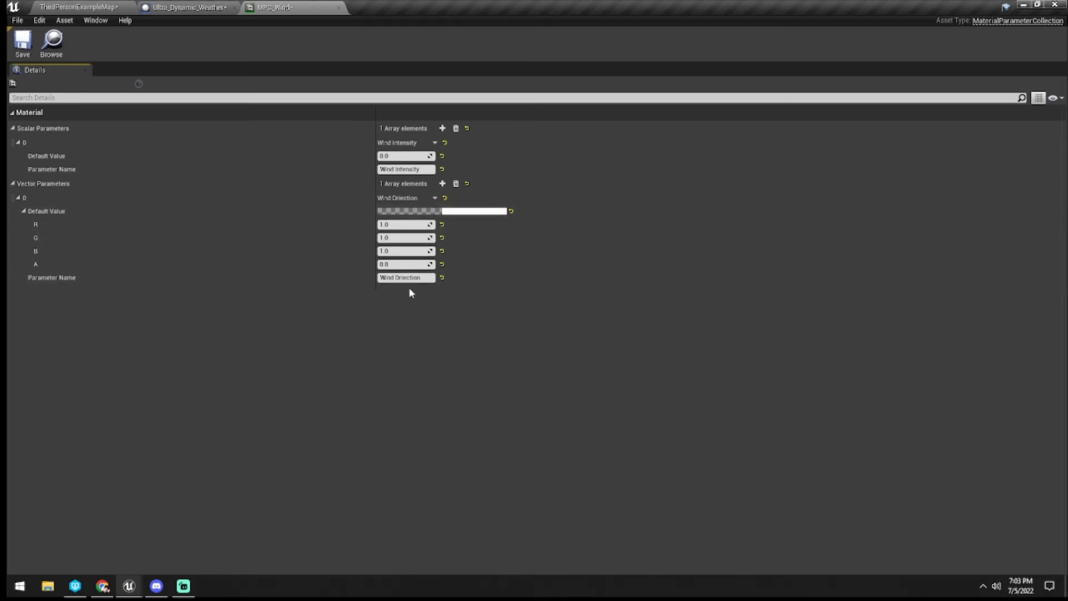
pyautogui.click(22, 44)
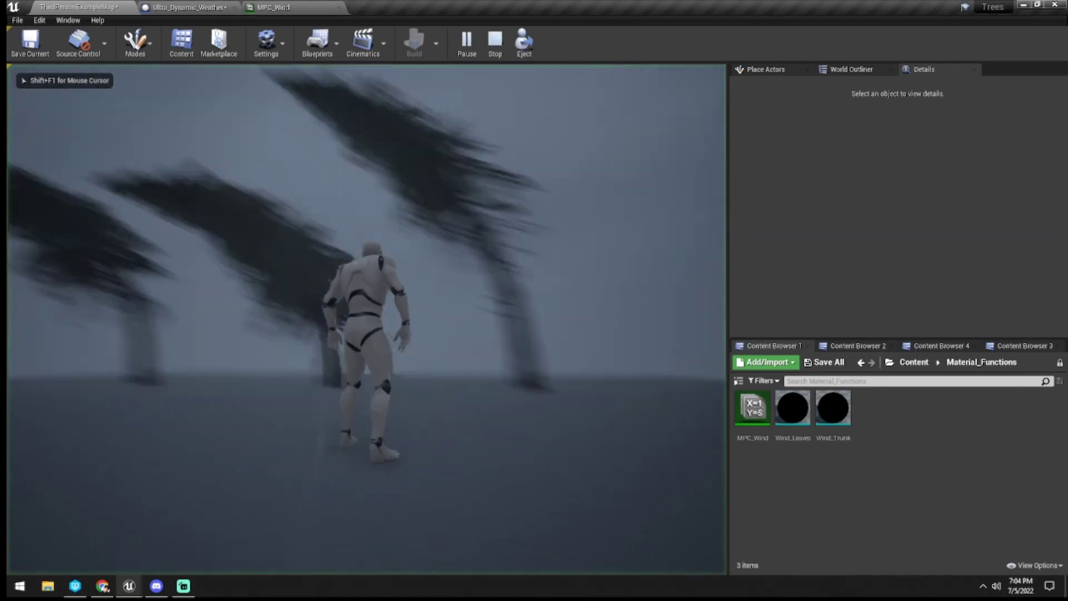
# Play the level with the saved collection, watch the direction in which the pines bend from several sides, and stop
pyautogui.press('d')
pyautogui.press('w')
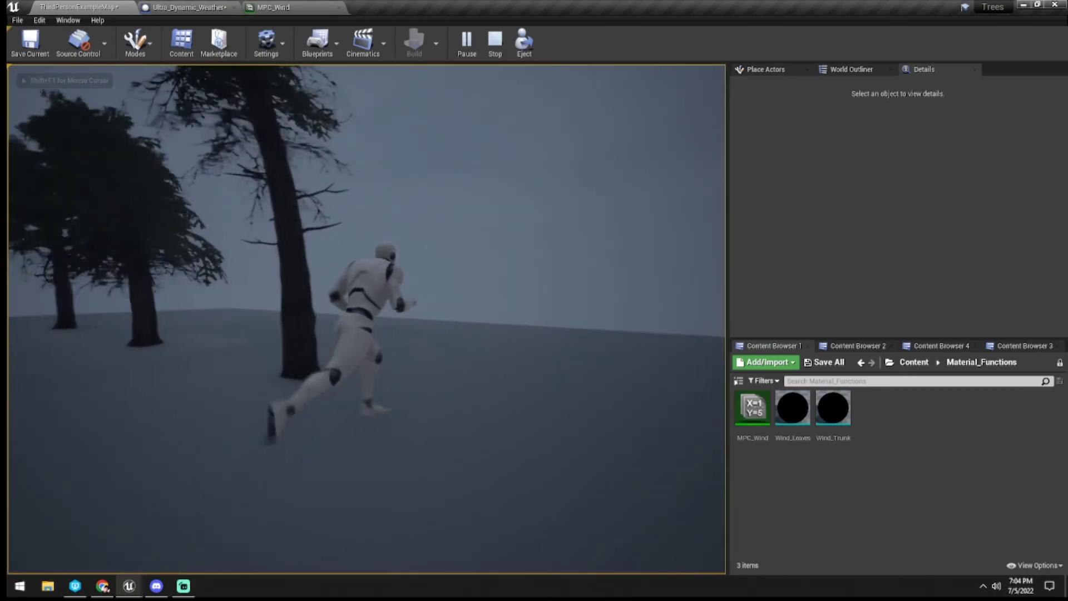
pyautogui.press('d')
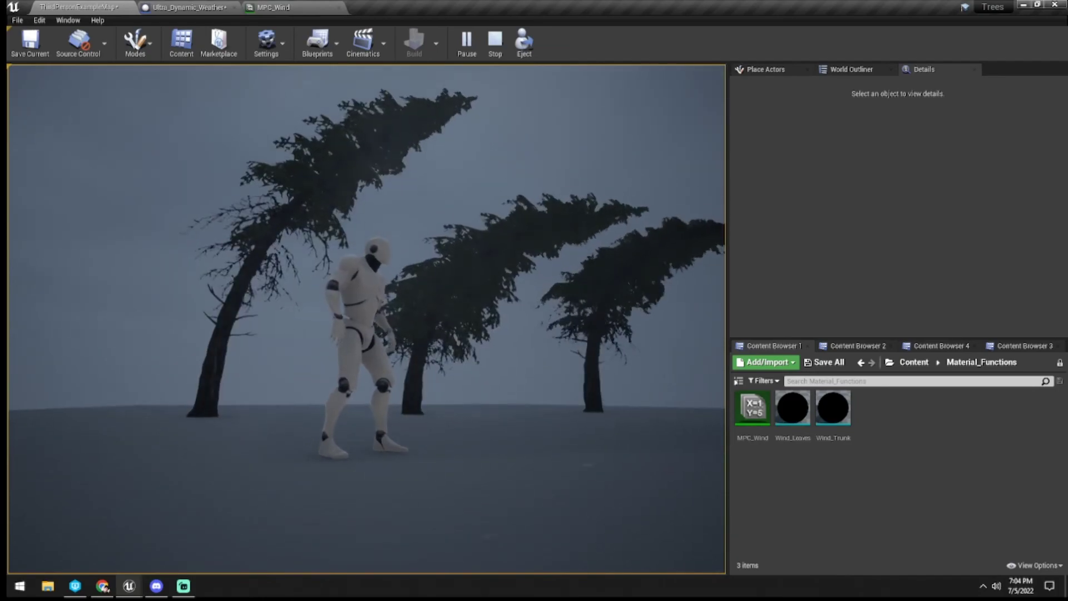
pyautogui.press('Escape')
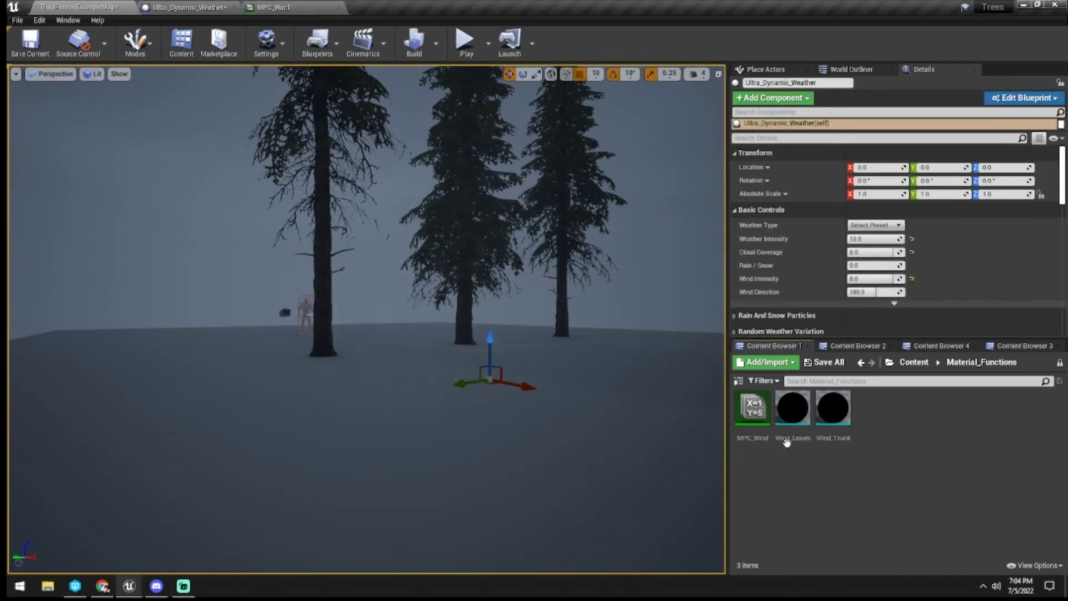
# Open the Wind_Trunk material function and examine its node chain from the sine calculation to the rotation and output
pyautogui.doubleClick(833, 407)
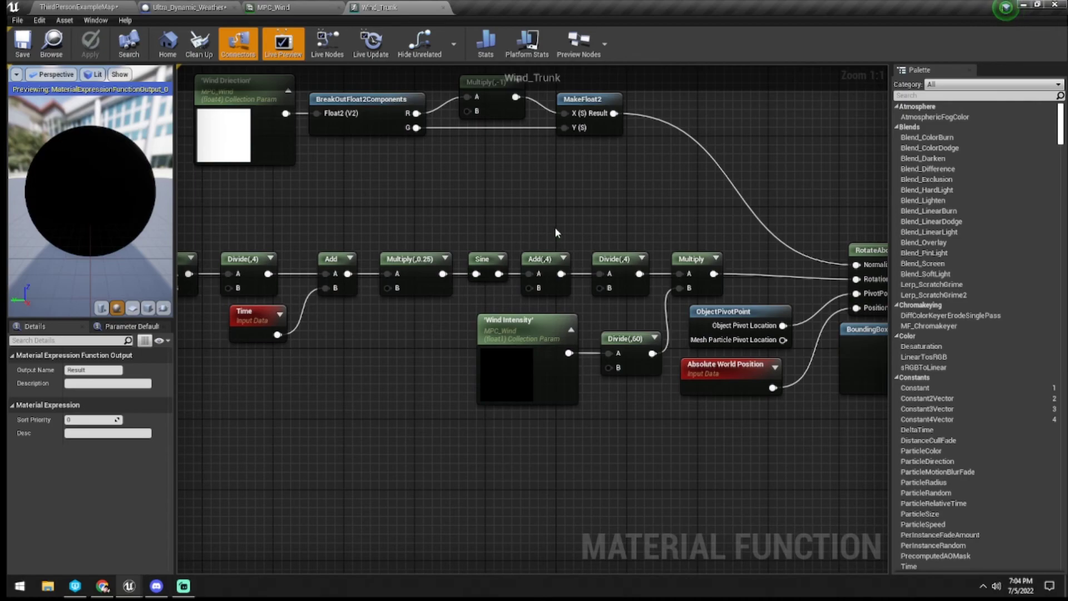
pyautogui.moveTo(555, 232); pyautogui.dragTo(720, 208, button='right')
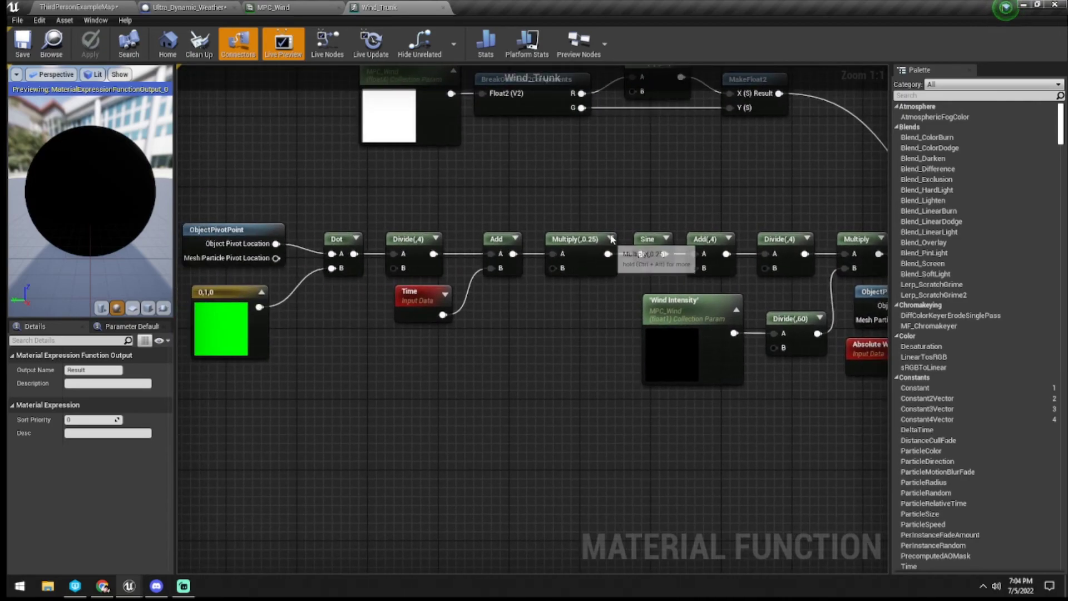
pyautogui.moveTo(608, 251); pyautogui.dragTo(388, 254, button='right')
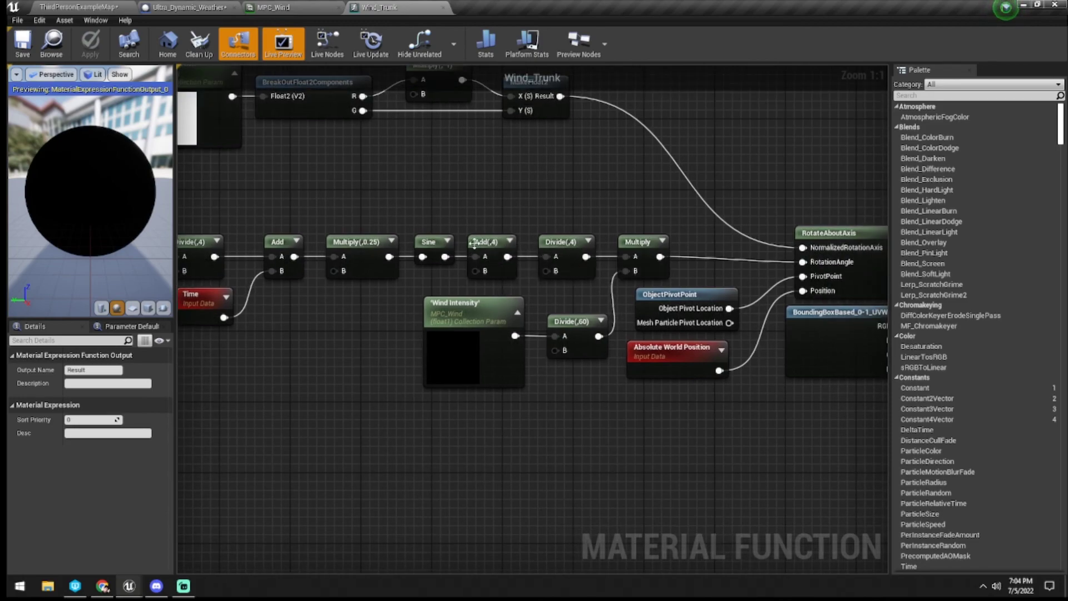
pyautogui.moveTo(525, 230); pyautogui.dragTo(426, 255, button='right')
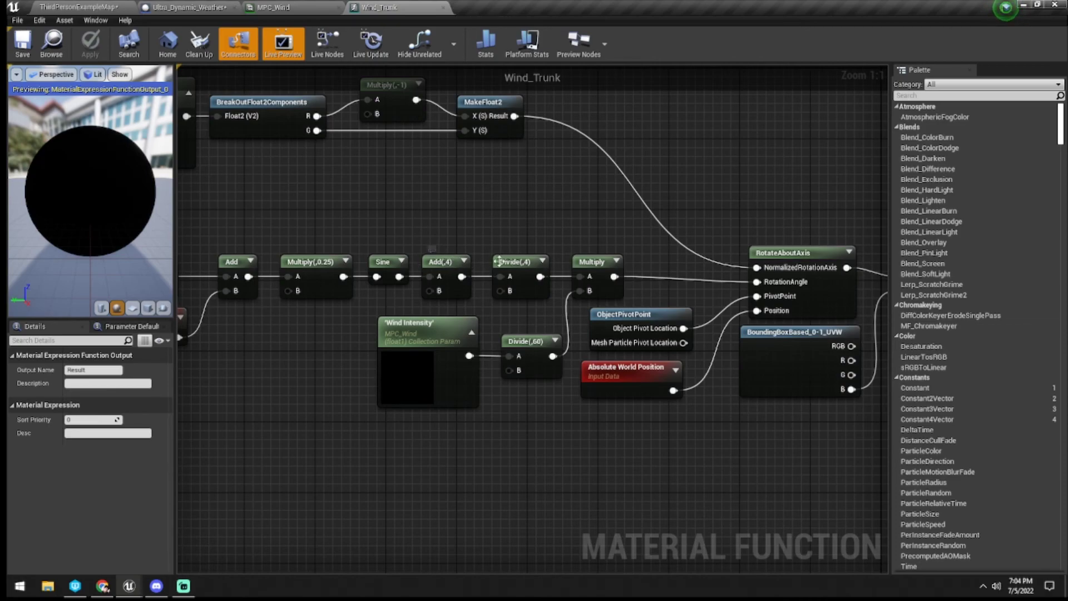
pyautogui.scroll(-1, 445, 221)
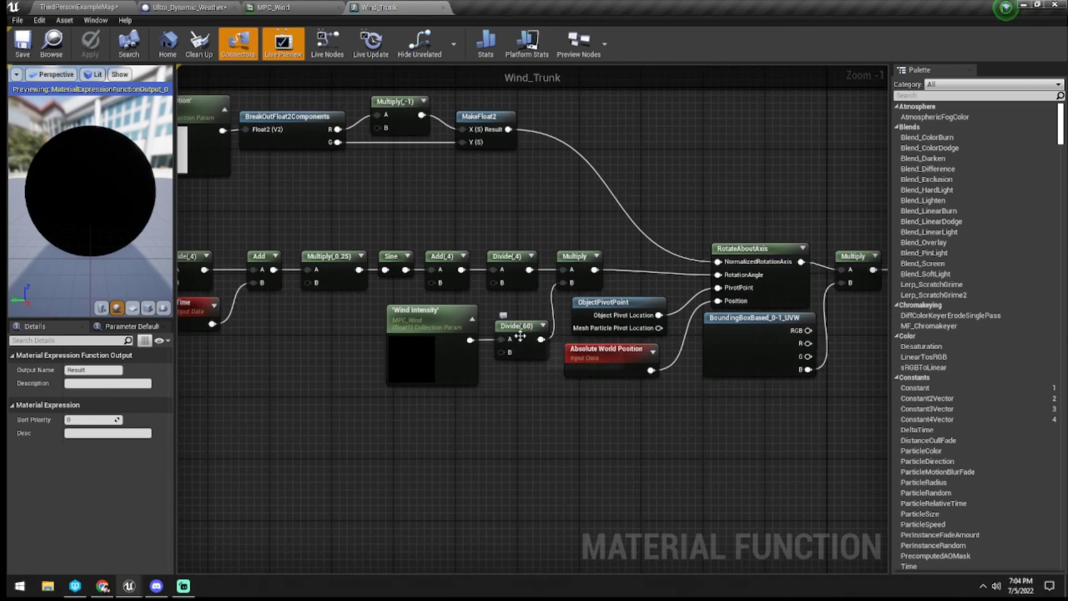
pyautogui.scroll(-5, 433, 207)
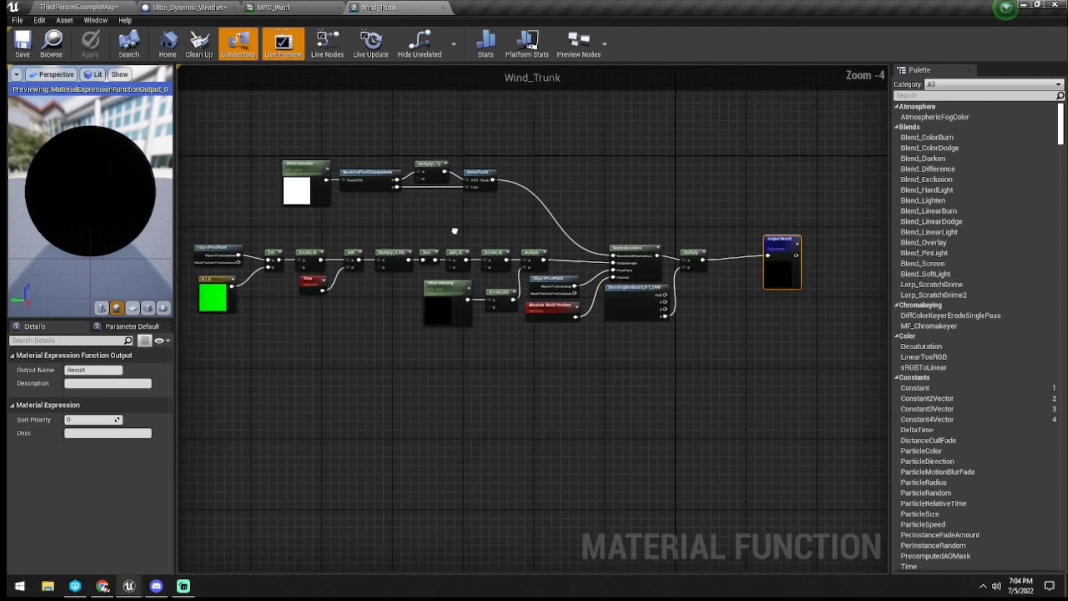
# Return to the level and set the weather actor's Weather Type to Light Rain
pyautogui.click(187, 7)
pyautogui.click(77, 6)
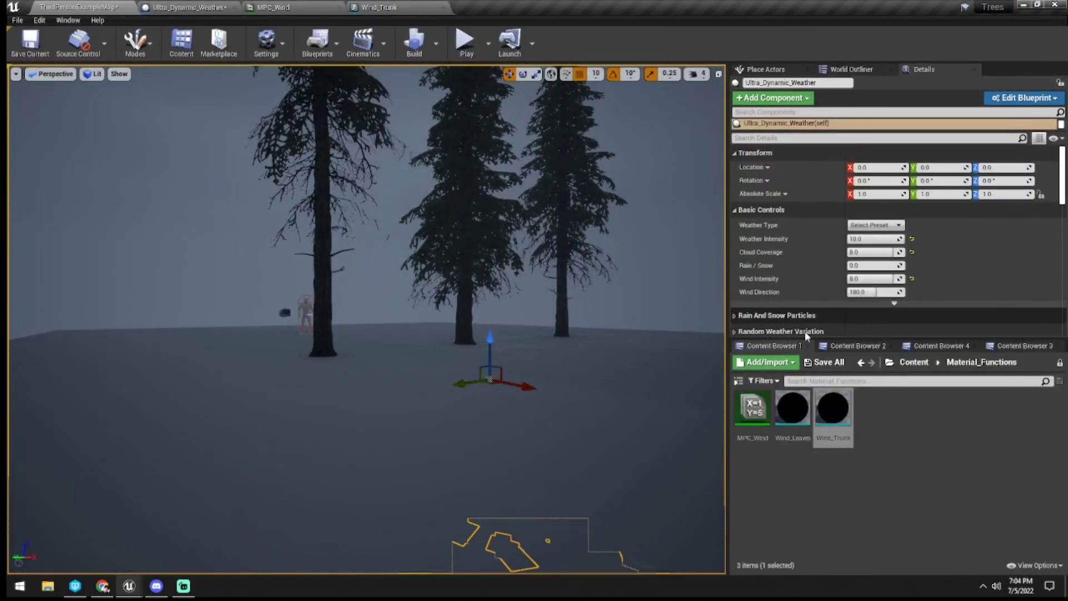
pyautogui.click(873, 224)
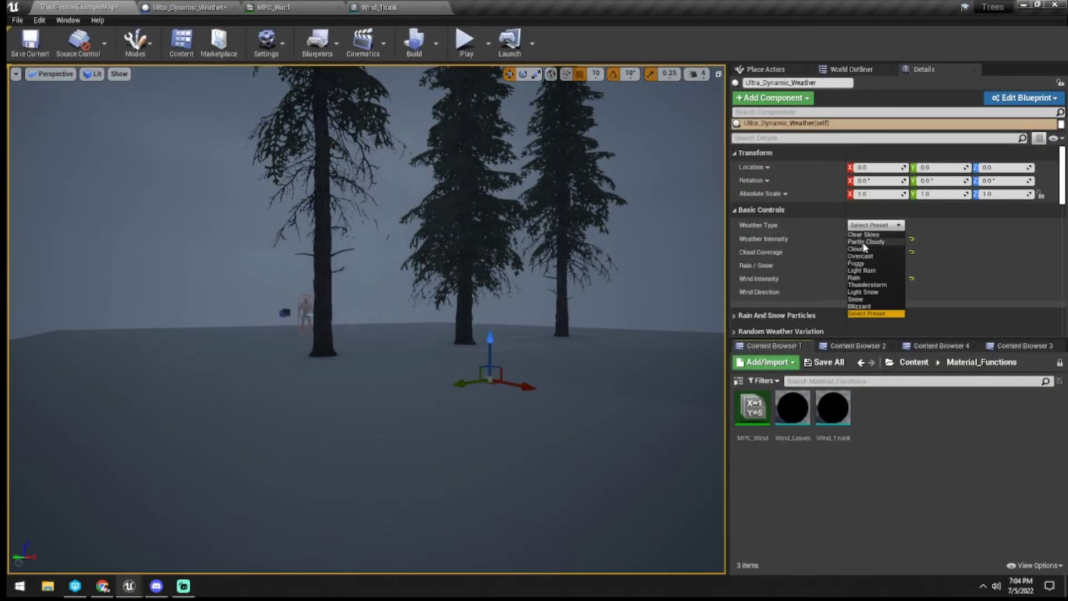
pyautogui.click(879, 270)
# Play the level in light rain, running and jumping around the pines to observe their sway, and end the session
pyautogui.click(465, 40)
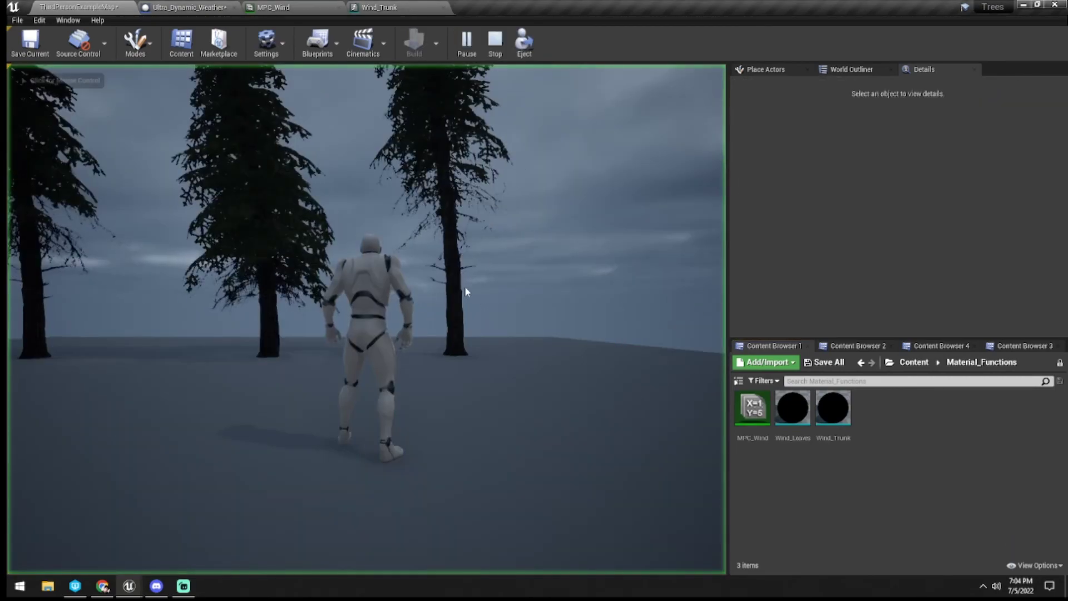
pyautogui.click(466, 290)
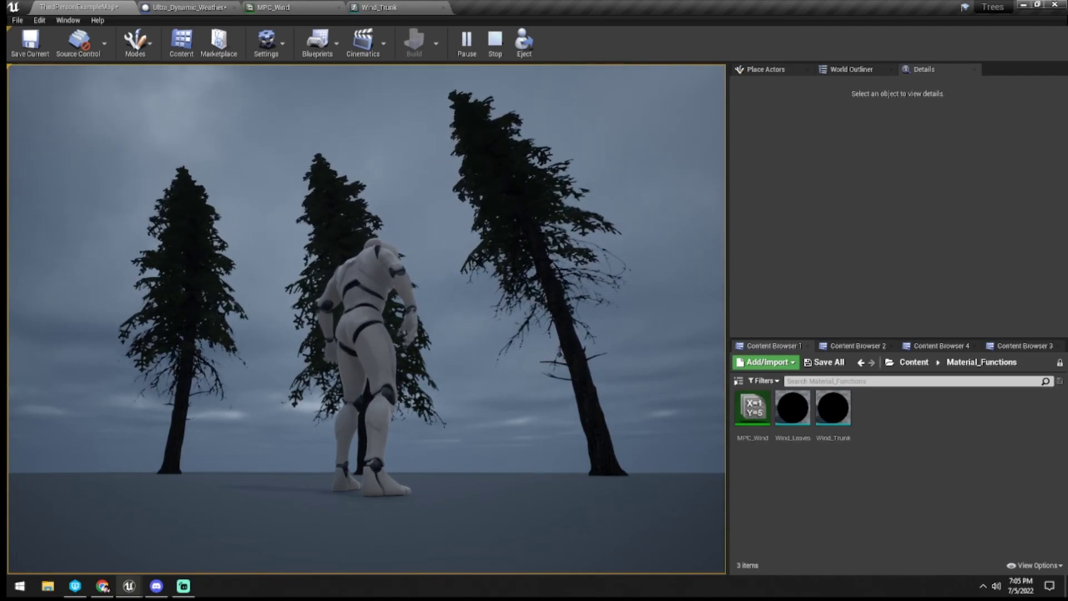
pyautogui.press('w')
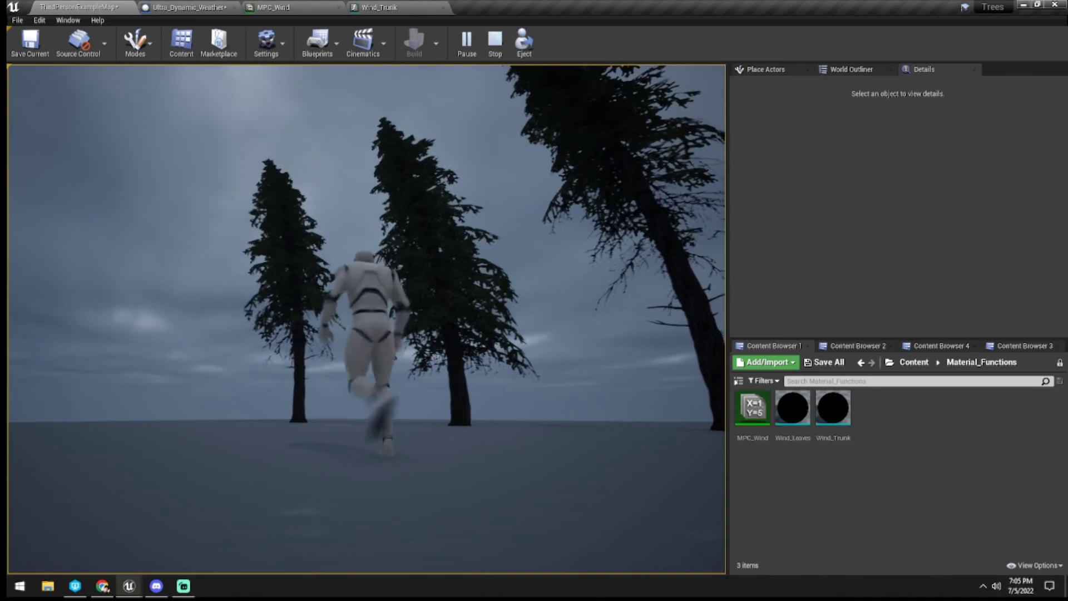
pyautogui.press('space')
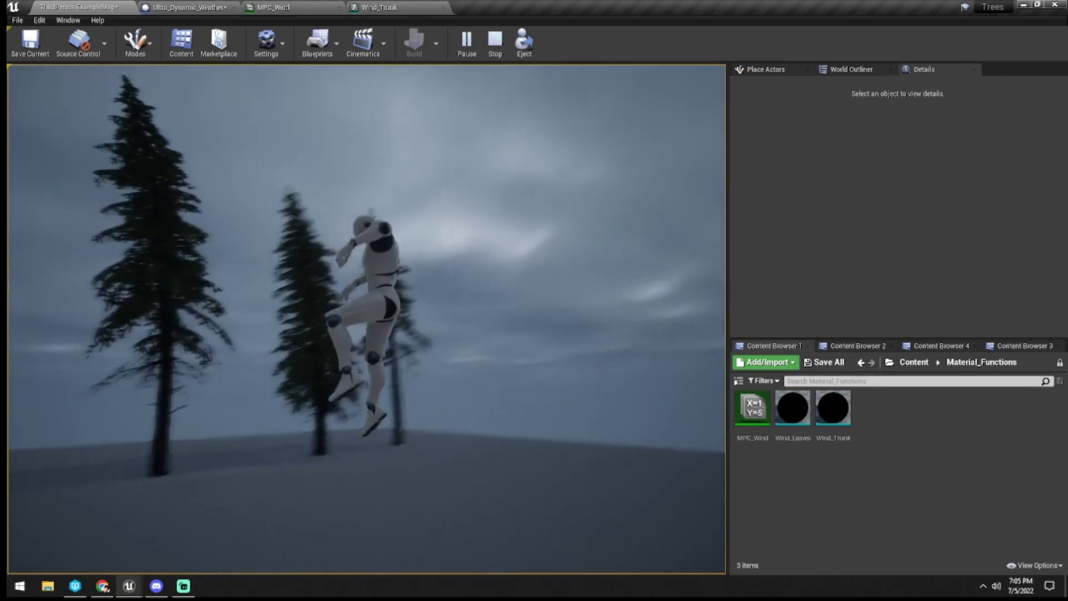
pyautogui.press('space')
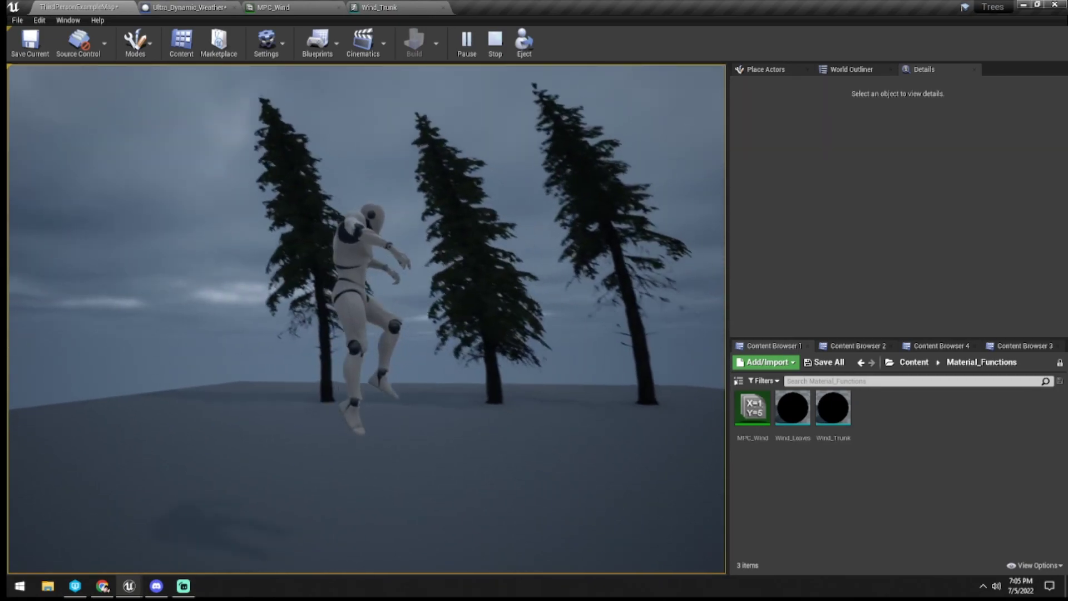
pyautogui.press('Escape')
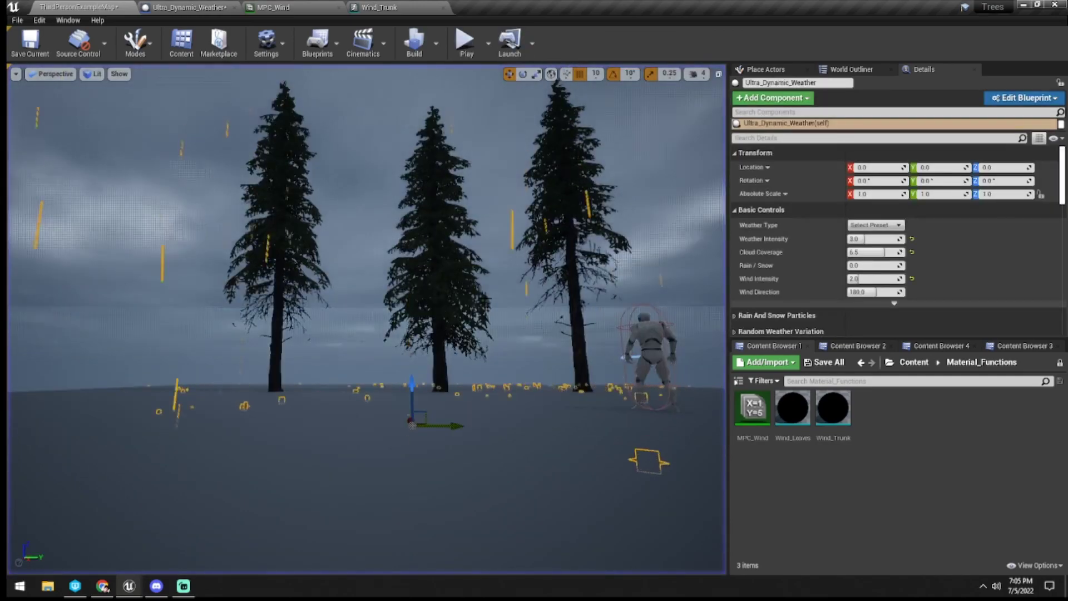
pyautogui.moveTo(555, 319); pyautogui.dragTo(542, 383, button='right')
pyautogui.press('s')
pyautogui.press('w')
pyautogui.click(861, 471)
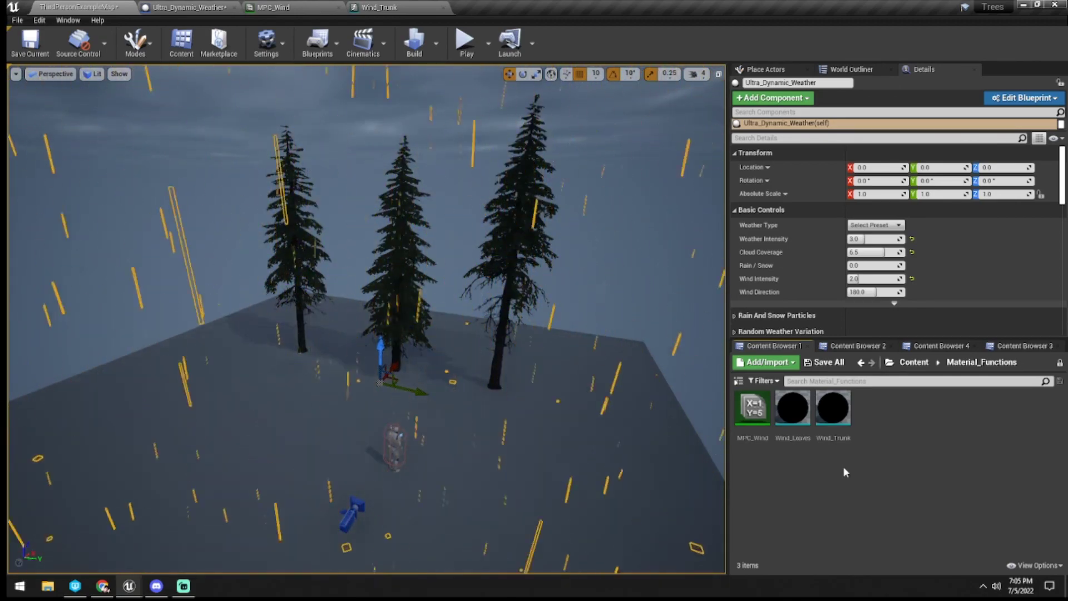
# Close the MPC_Wind, Wind_Trunk and Ultra_Dynamic_Weather editors to return to the level
pyautogui.click(313, 8)
pyautogui.click(338, 7)
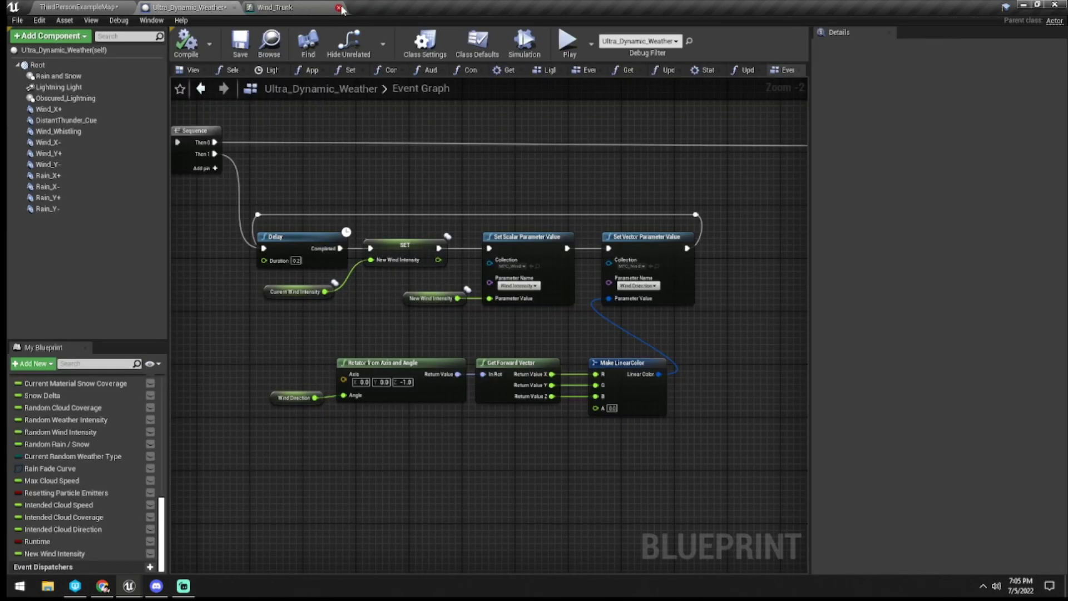
pyautogui.click(234, 8)
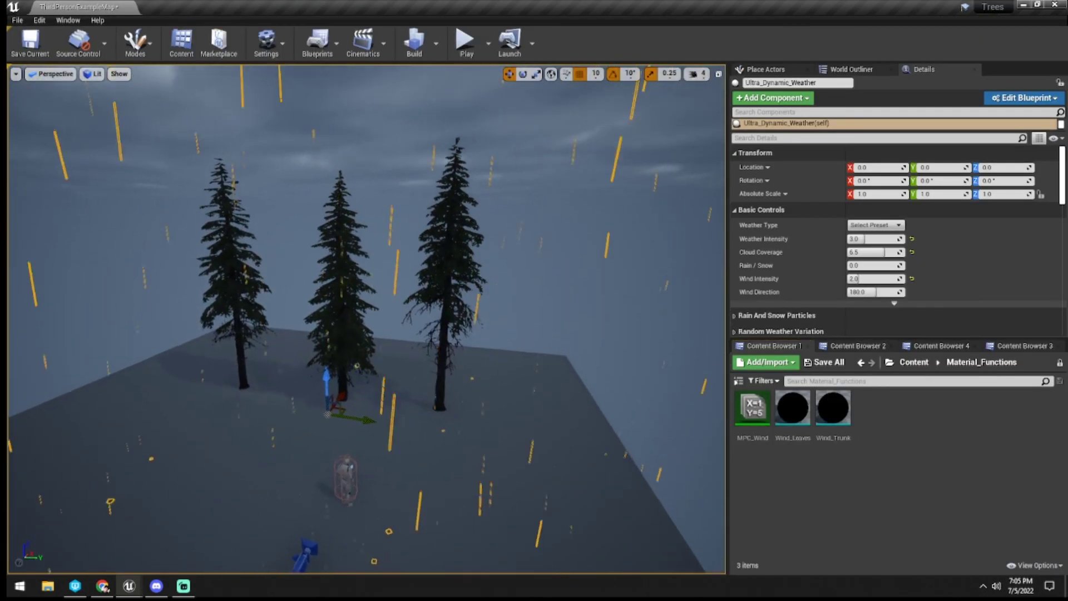